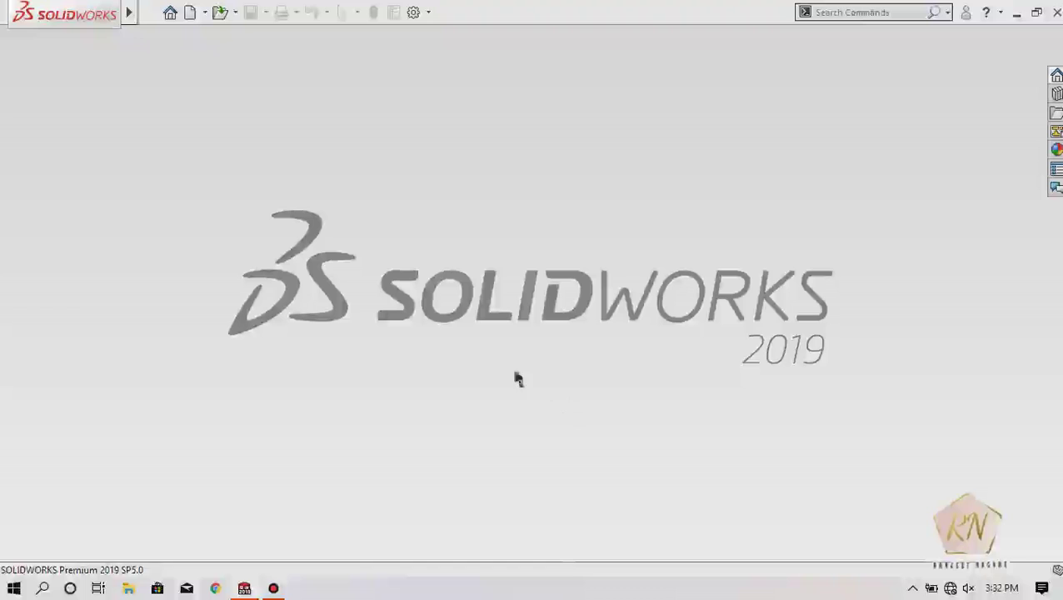
- Start a new part and begin a sketch on the Top Plane
{"action": "left_click", "coordinate": [188, 18]}
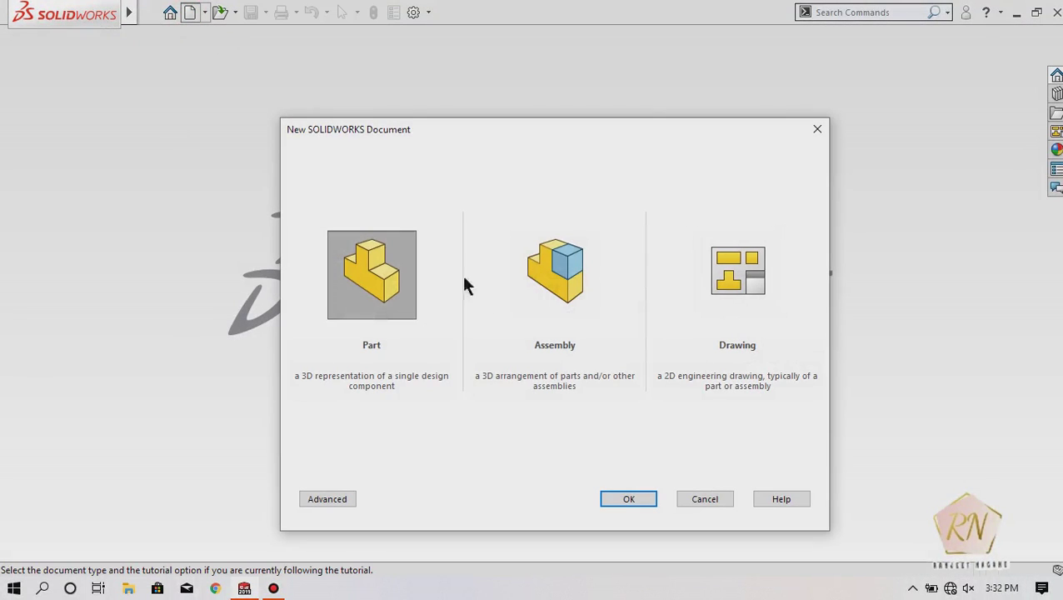
{"action": "left_click", "coordinate": [633, 498]}
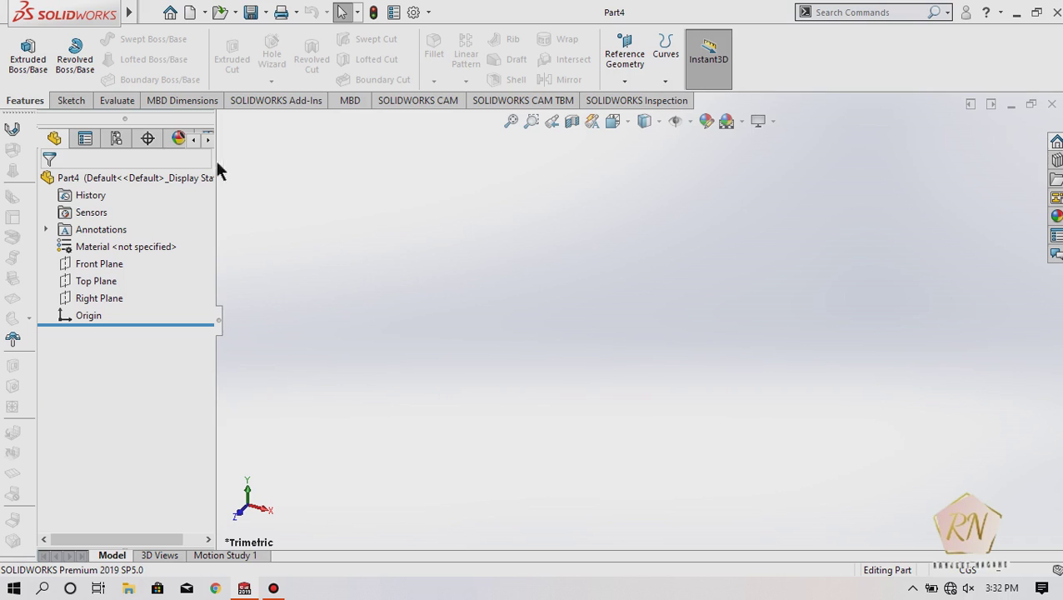
{"action": "left_click", "coordinate": [71, 100]}
{"action": "left_click", "coordinate": [22, 52]}
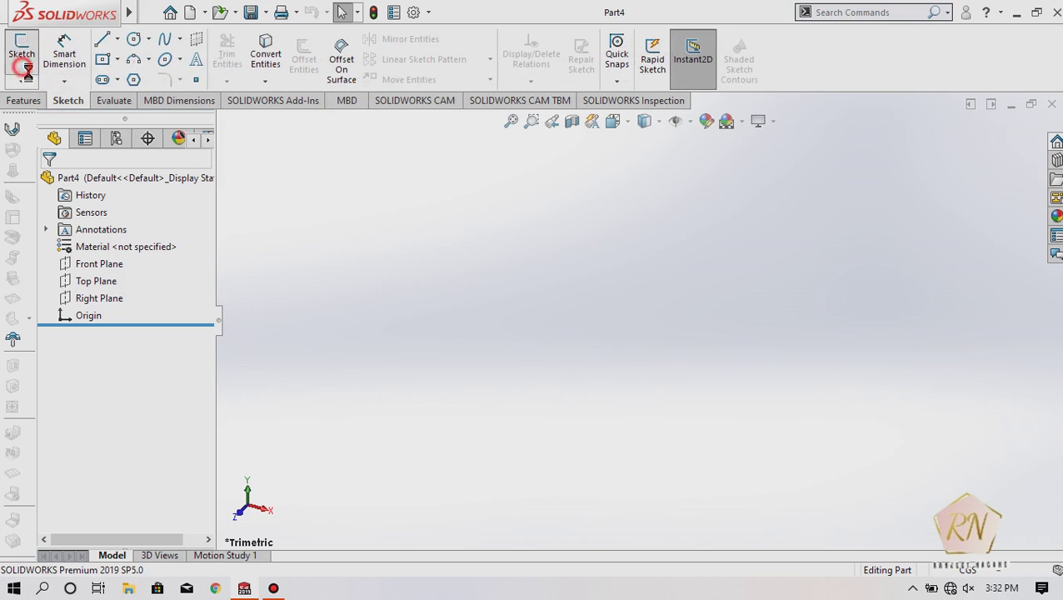
{"action": "left_click", "coordinate": [418, 329]}
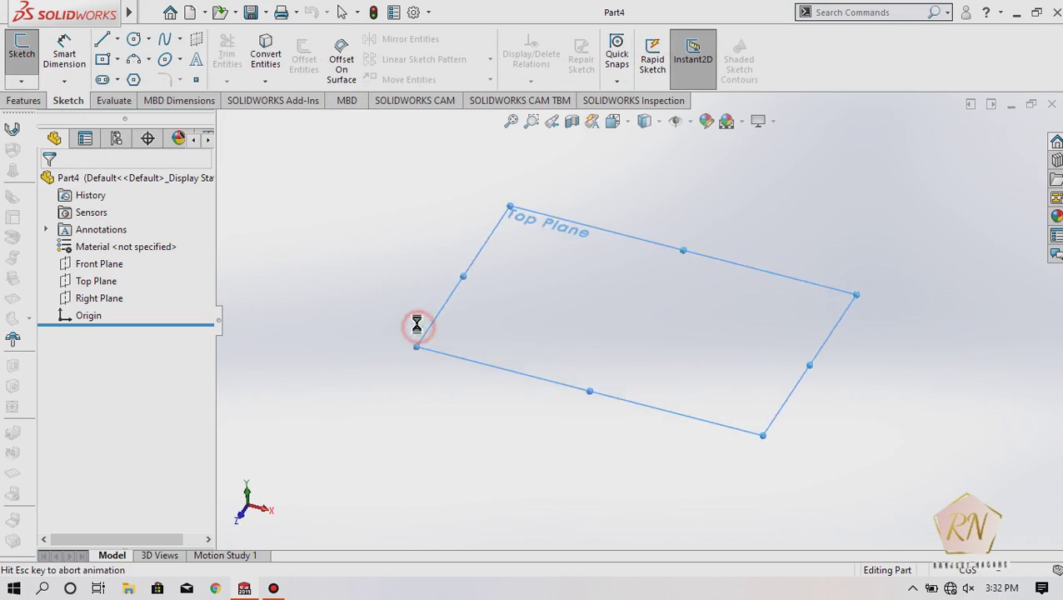
- Draw a circle of radius 10 centred on the origin
{"action": "left_click", "coordinate": [133, 41]}
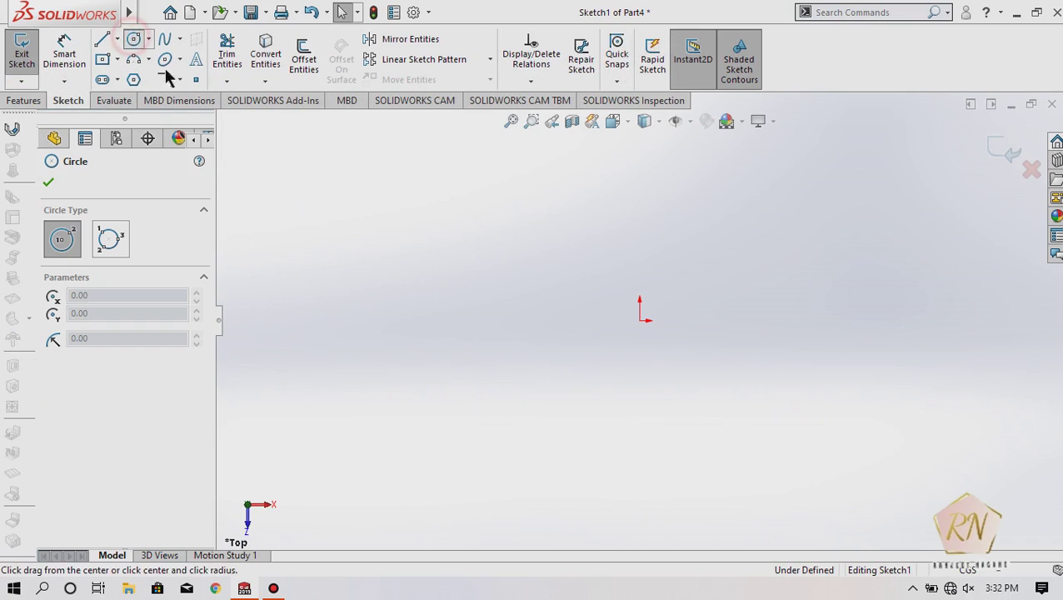
{"action": "left_click", "coordinate": [640, 320]}
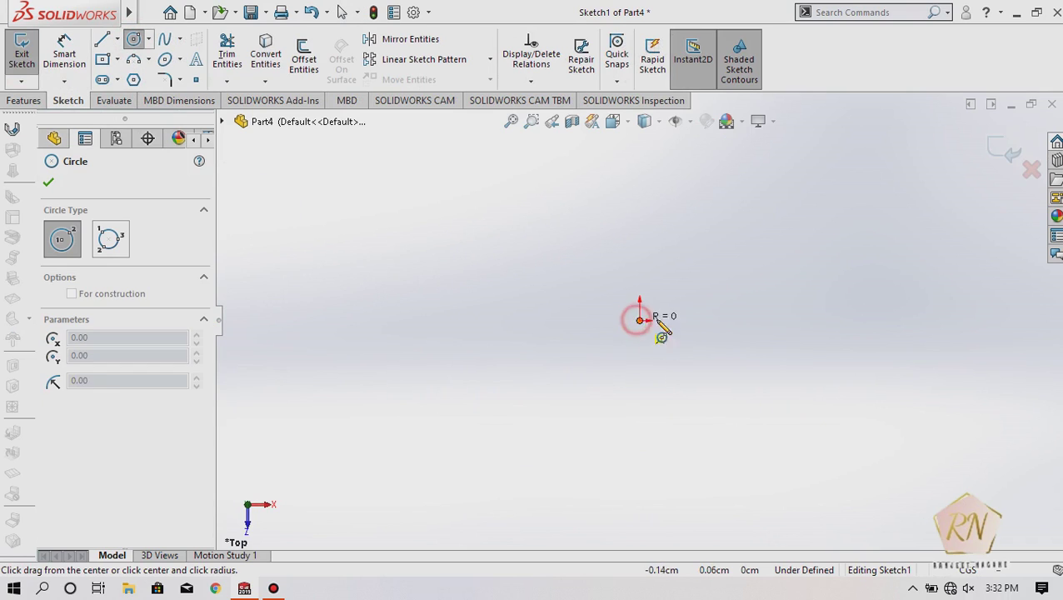
{"action": "left_click", "coordinate": [727, 320]}
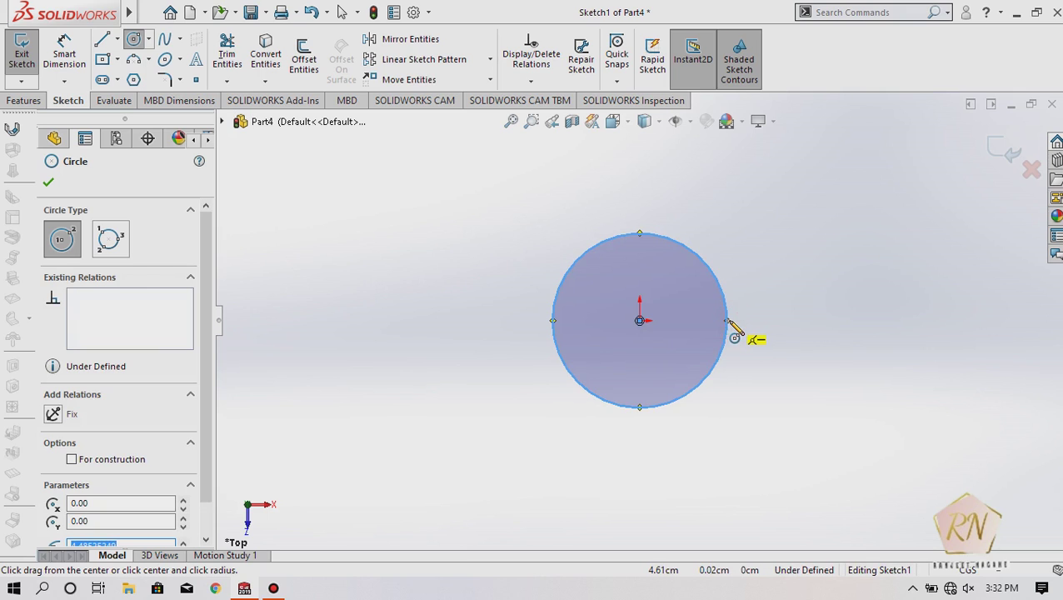
{"action": "type", "text": "10"}
{"action": "key", "text": "Return"}
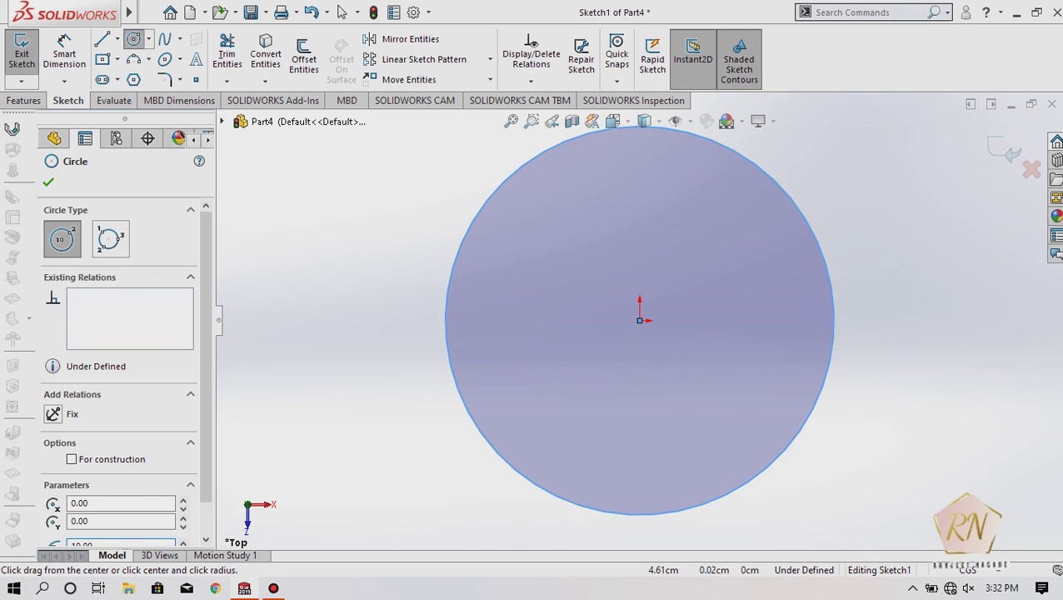
{"action": "scroll", "coordinate": [640, 320], "scroll_direction": "up", "scroll_amount": 2}
{"action": "scroll", "coordinate": [639, 320], "scroll_direction": "up", "scroll_amount": 1}
{"action": "scroll", "coordinate": [637, 316], "scroll_direction": "up", "scroll_amount": 1}
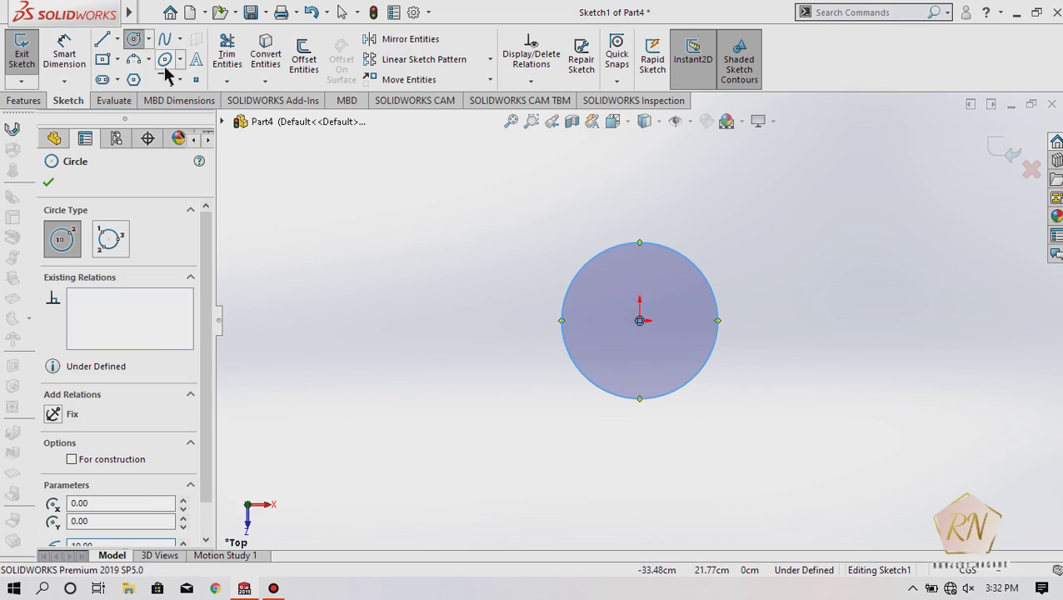
{"action": "left_click", "coordinate": [131, 80]}
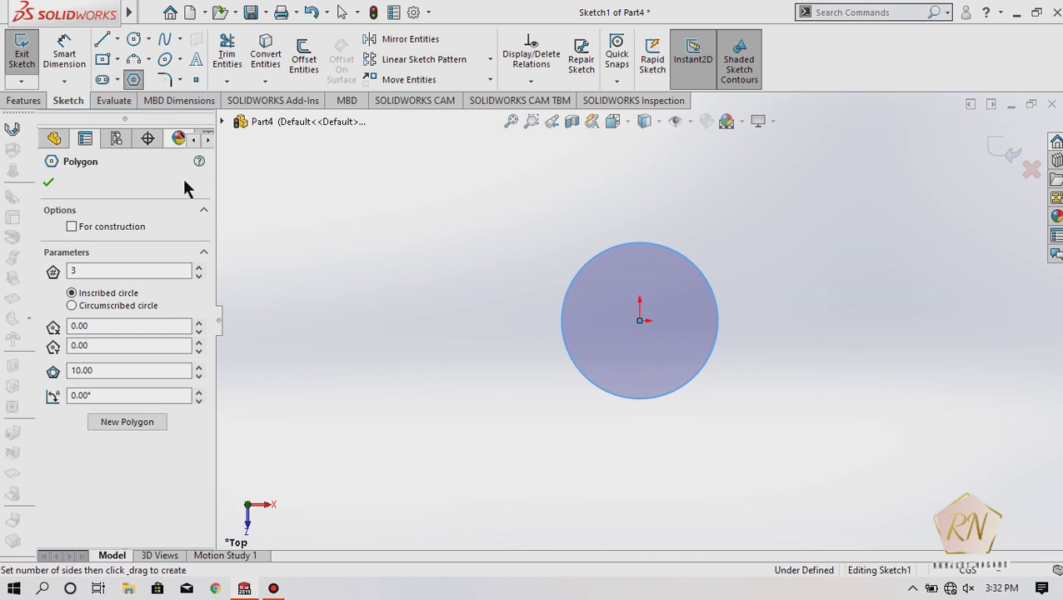
- Draw a 6-sided polygon centred on the origin around the circle, sized 30
{"action": "double_click", "coordinate": [93, 268]}
{"action": "type", "text": "6"}
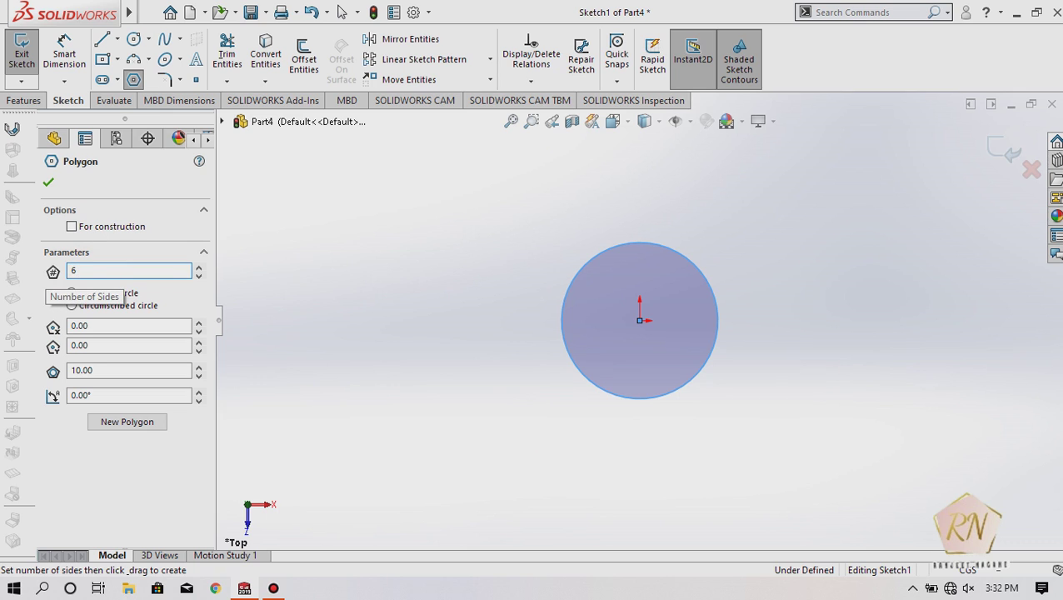
{"action": "left_click", "coordinate": [639, 321]}
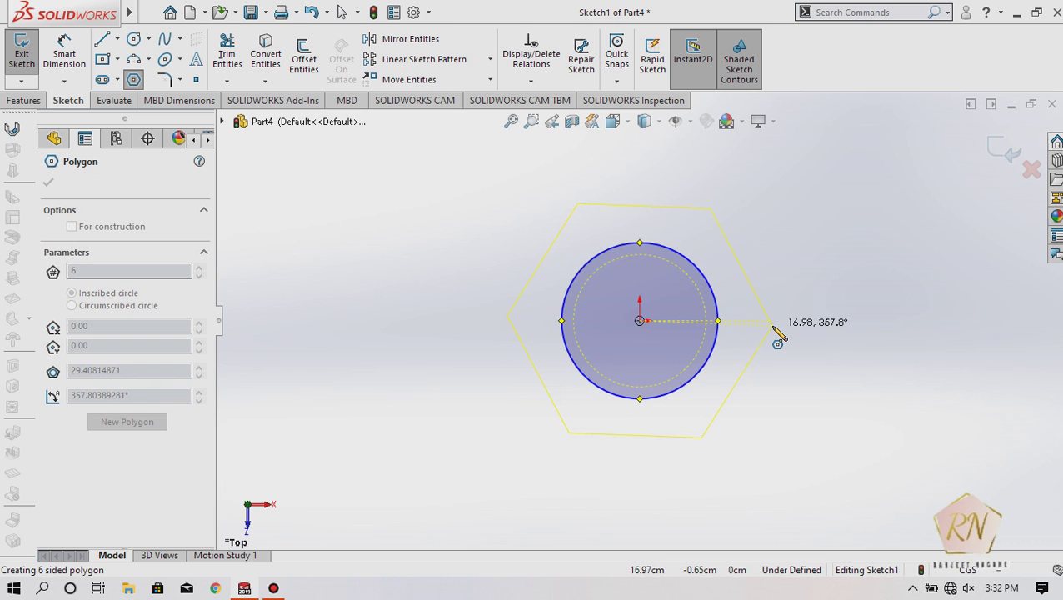
{"action": "left_click", "coordinate": [773, 327]}
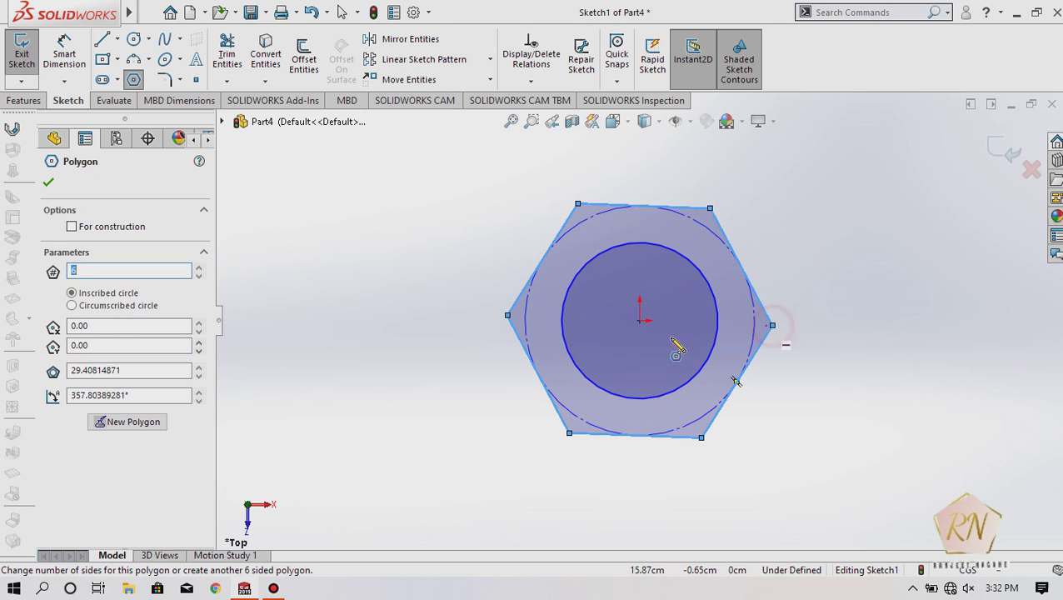
{"action": "double_click", "coordinate": [121, 369]}
{"action": "type", "text": "30"}
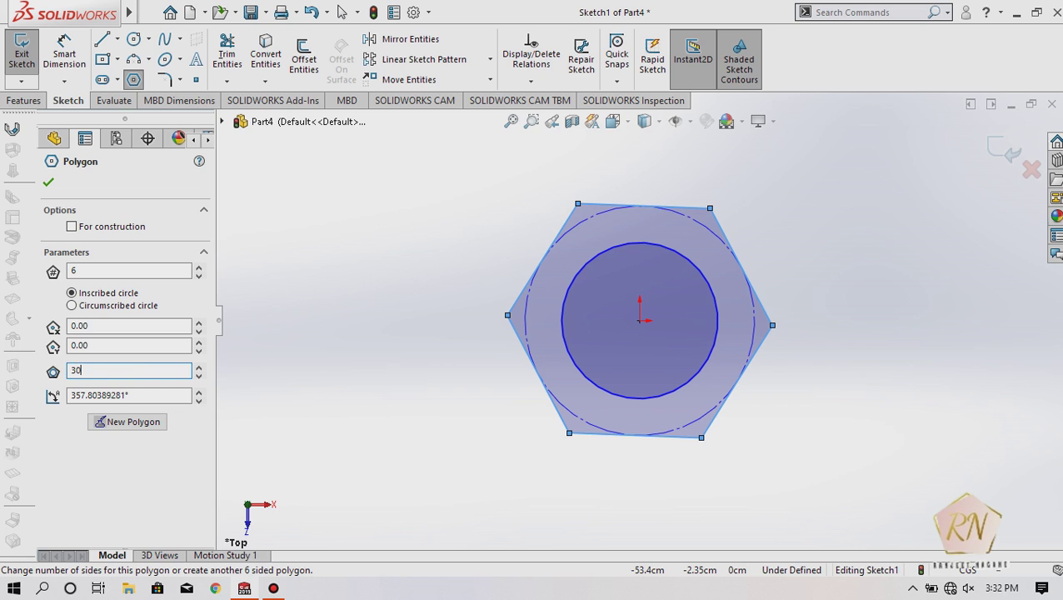
{"action": "key", "text": "Return"}
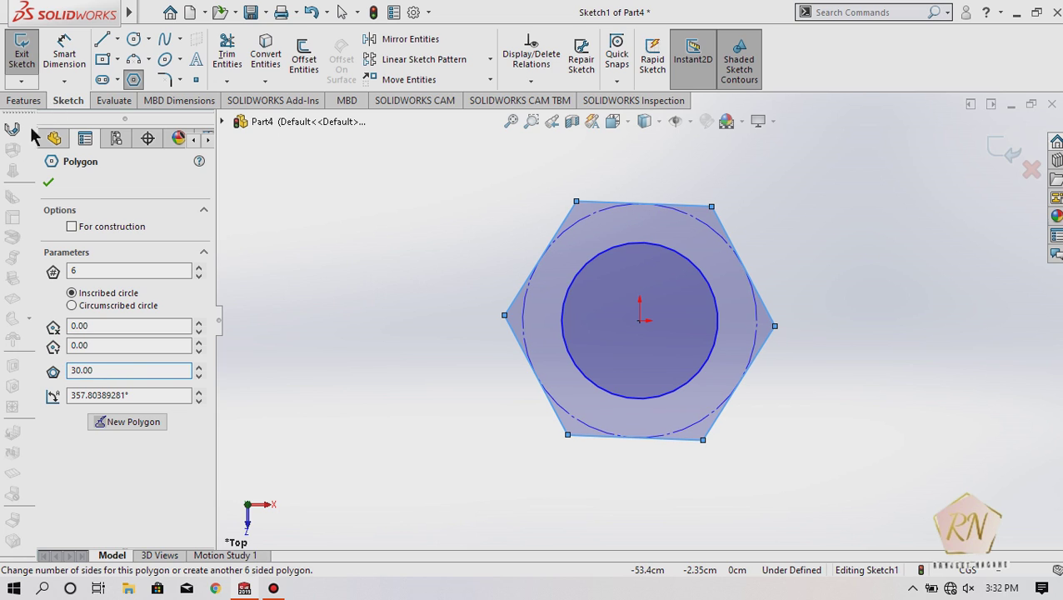
{"action": "left_click", "coordinate": [47, 184]}
- Extrude the hexagon sketch as a boss to a depth of 10 cm
{"action": "left_click", "coordinate": [21, 100]}
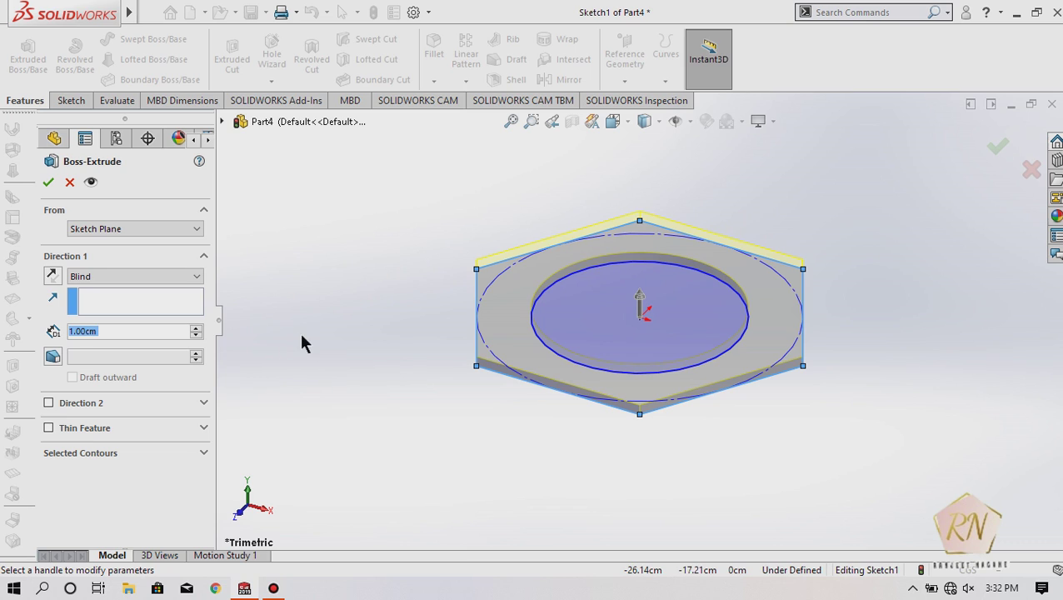
{"action": "type", "text": "5"}
{"action": "key", "text": "Return"}
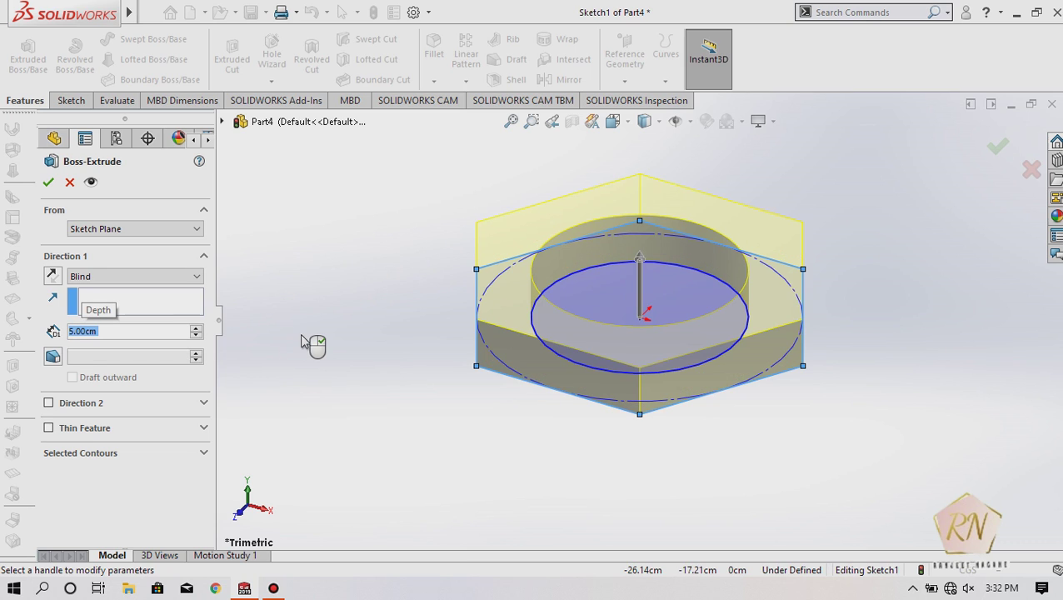
{"action": "type", "text": "10"}
{"action": "key", "text": "Return"}
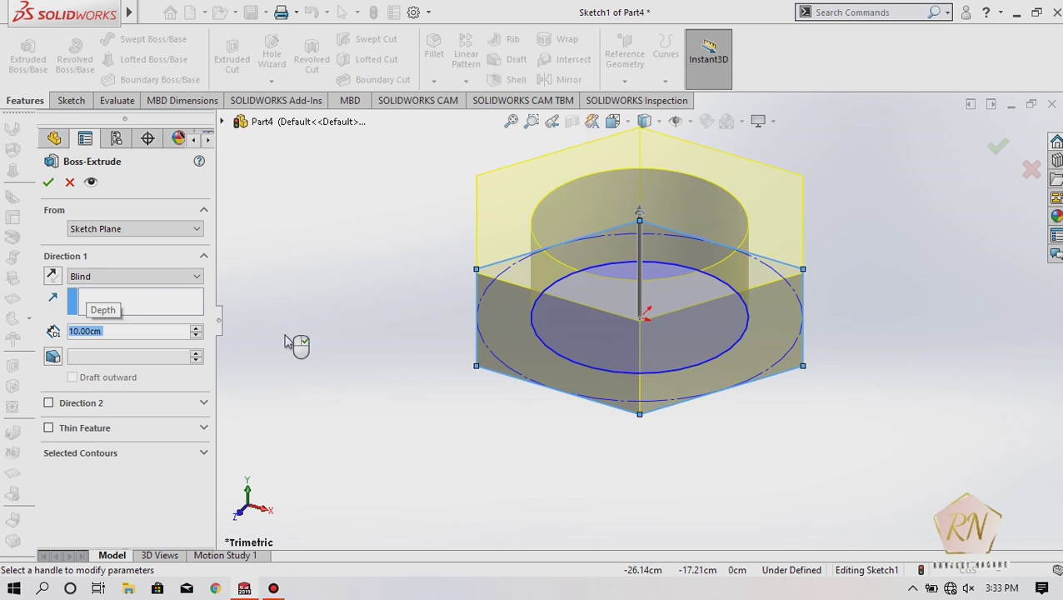
{"action": "left_click", "coordinate": [49, 183]}
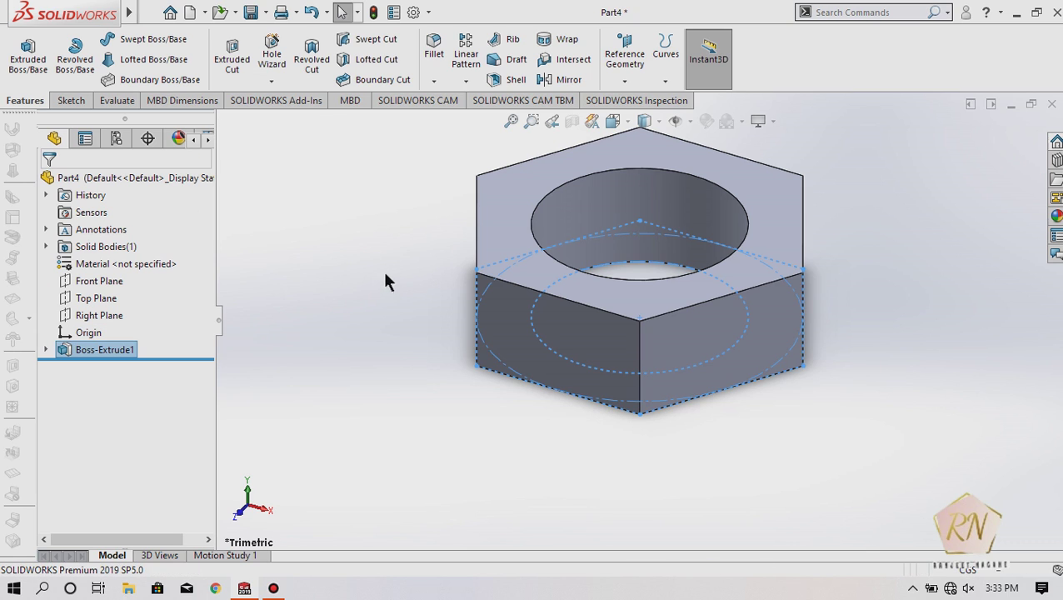
- Bevel the hole's top edge with a 0.2 cm, 45° chamfer
{"action": "left_click", "coordinate": [378, 271]}
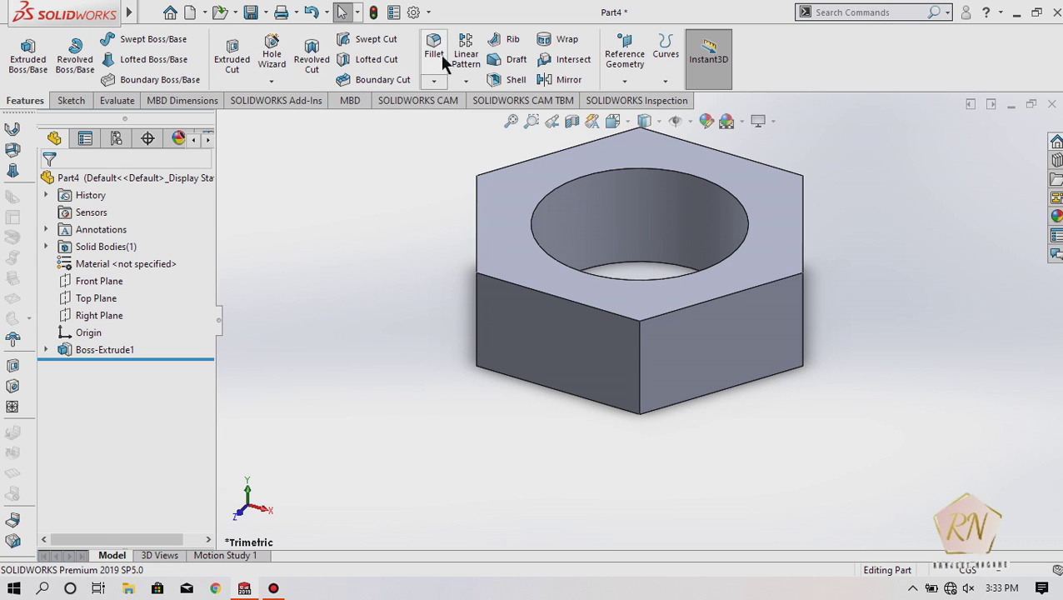
{"action": "left_click", "coordinate": [432, 81]}
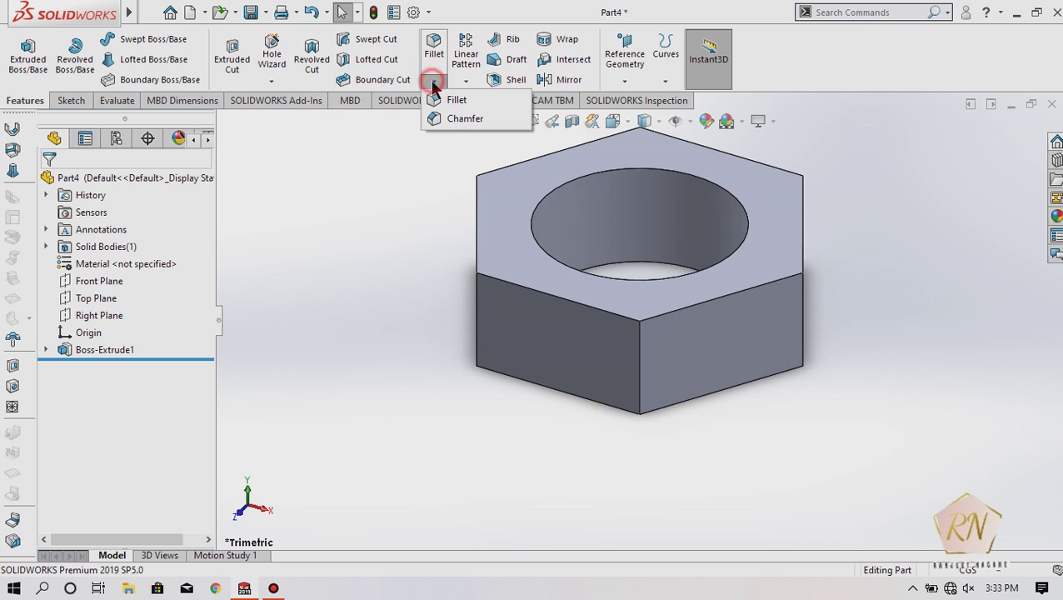
{"action": "left_click", "coordinate": [560, 181]}
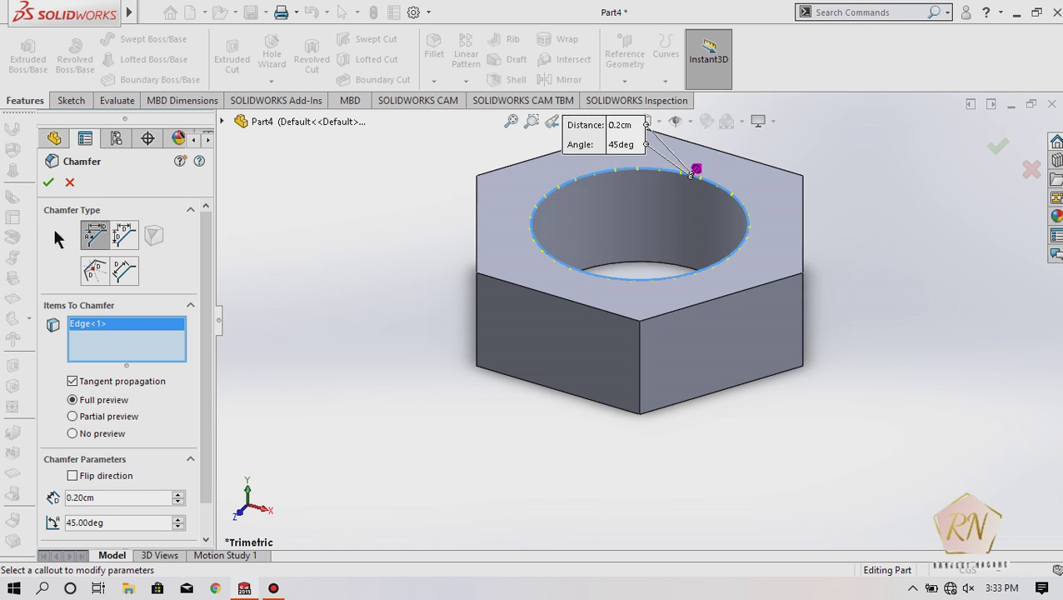
{"action": "left_click", "coordinate": [48, 183]}
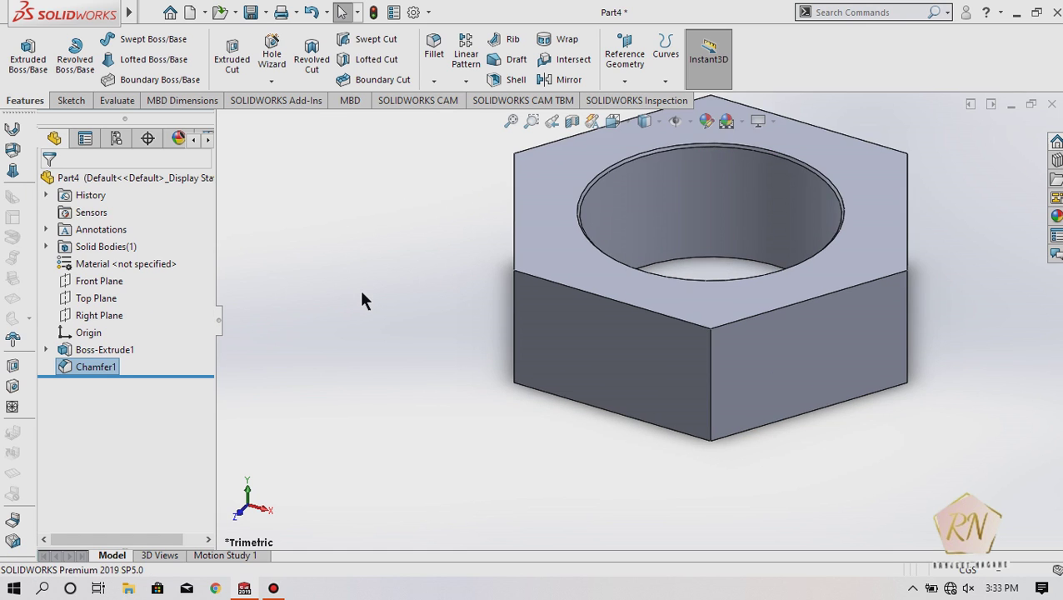
{"action": "scroll", "coordinate": [741, 230], "scroll_direction": "down", "scroll_amount": 3}
{"action": "scroll", "coordinate": [740, 230], "scroll_direction": "up", "scroll_amount": 3}
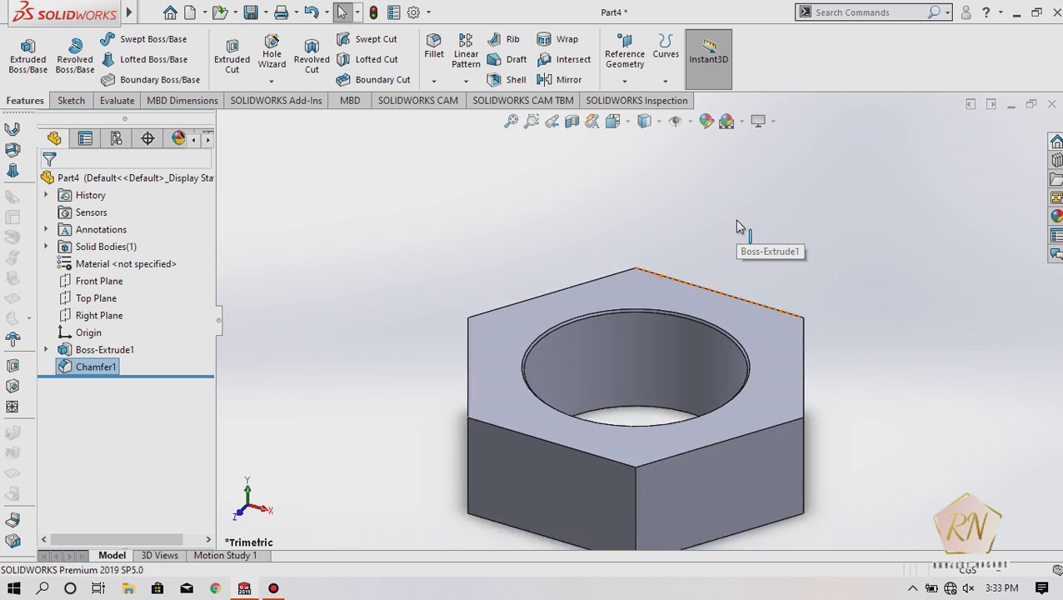
{"action": "scroll", "coordinate": [671, 269], "scroll_direction": "up", "scroll_amount": 2}
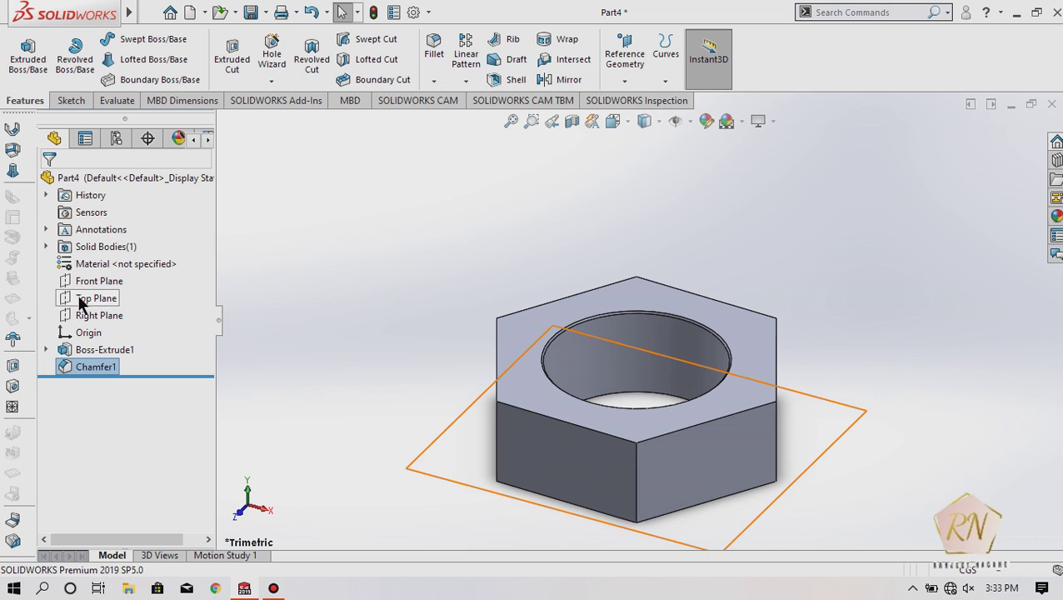
- Start a new sketch on the Front Plane viewed normal to it
{"action": "left_click", "coordinate": [101, 282]}
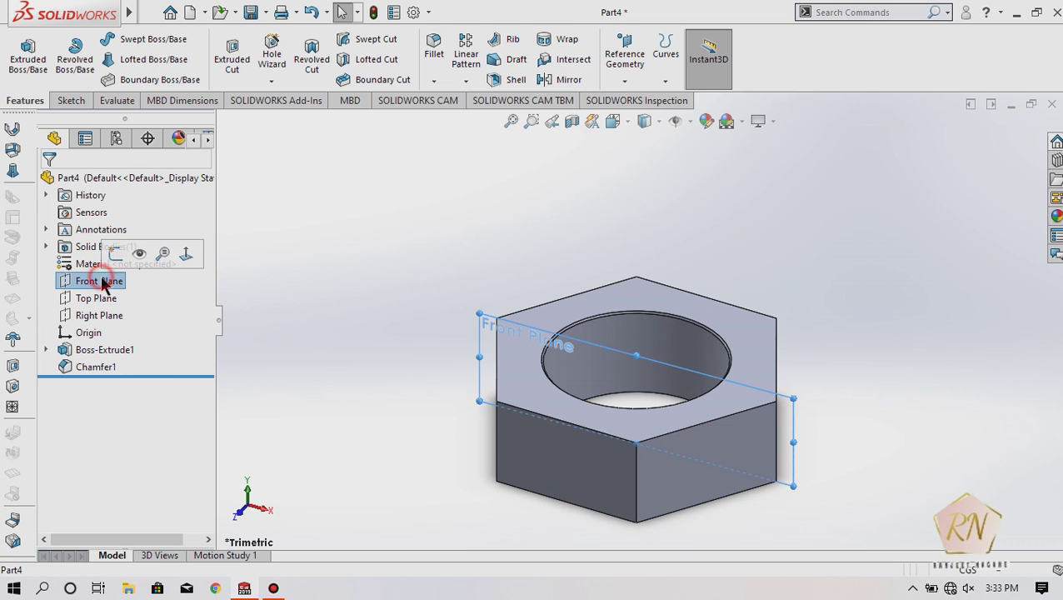
{"action": "left_click", "coordinate": [185, 253]}
{"action": "left_click", "coordinate": [71, 100]}
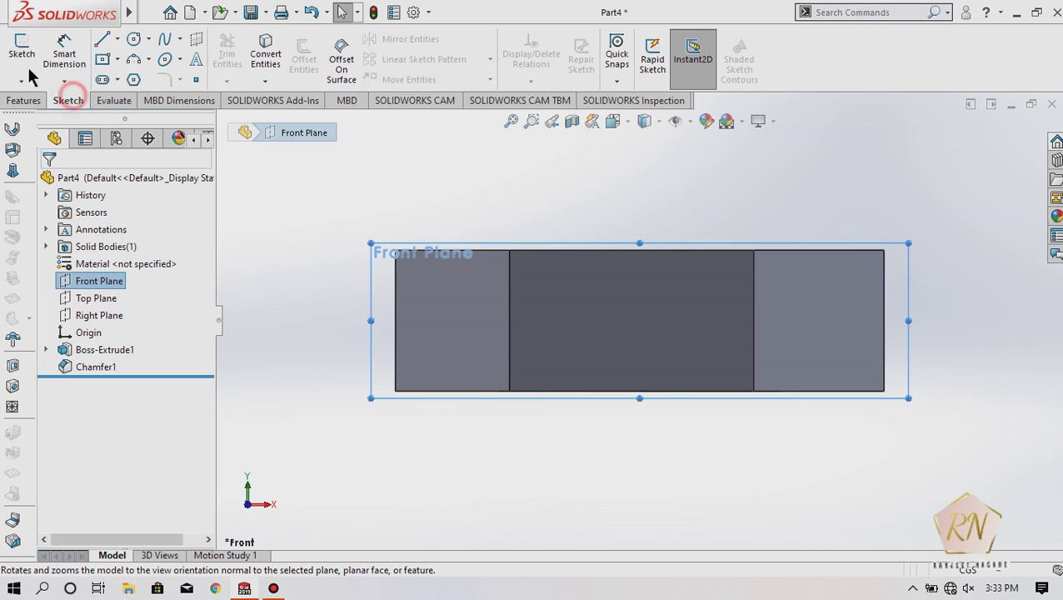
{"action": "left_click", "coordinate": [22, 58]}
{"action": "scroll", "coordinate": [411, 257], "scroll_direction": "up", "scroll_amount": 2}
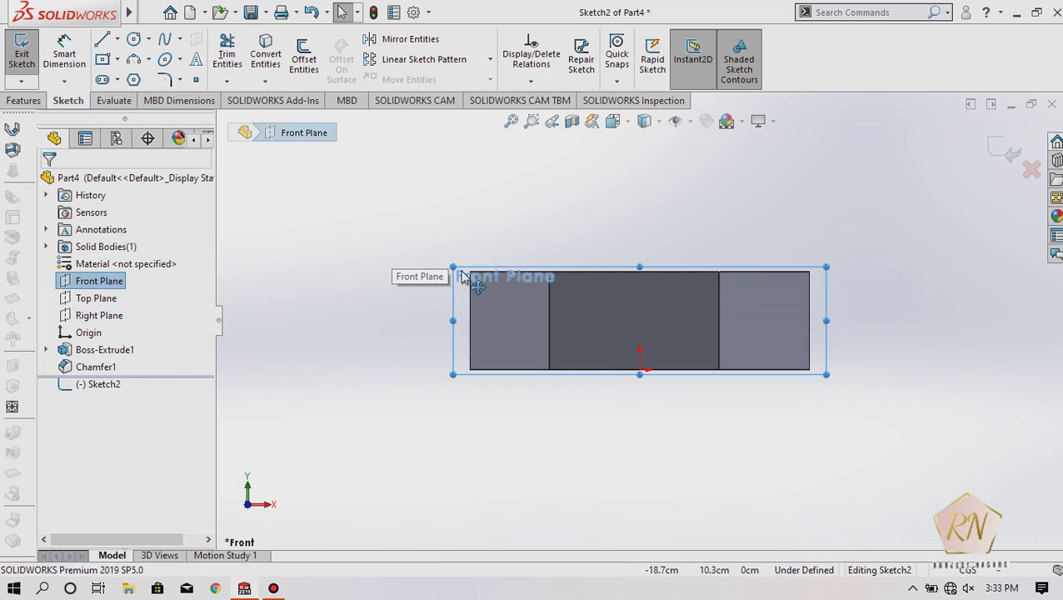
{"action": "scroll", "coordinate": [463, 277], "scroll_direction": "down", "scroll_amount": 2}
{"action": "scroll", "coordinate": [498, 285], "scroll_direction": "down", "scroll_amount": 3}
{"action": "scroll", "coordinate": [558, 291], "scroll_direction": "up", "scroll_amount": 1}
{"action": "scroll", "coordinate": [500, 273], "scroll_direction": "up", "scroll_amount": 2}
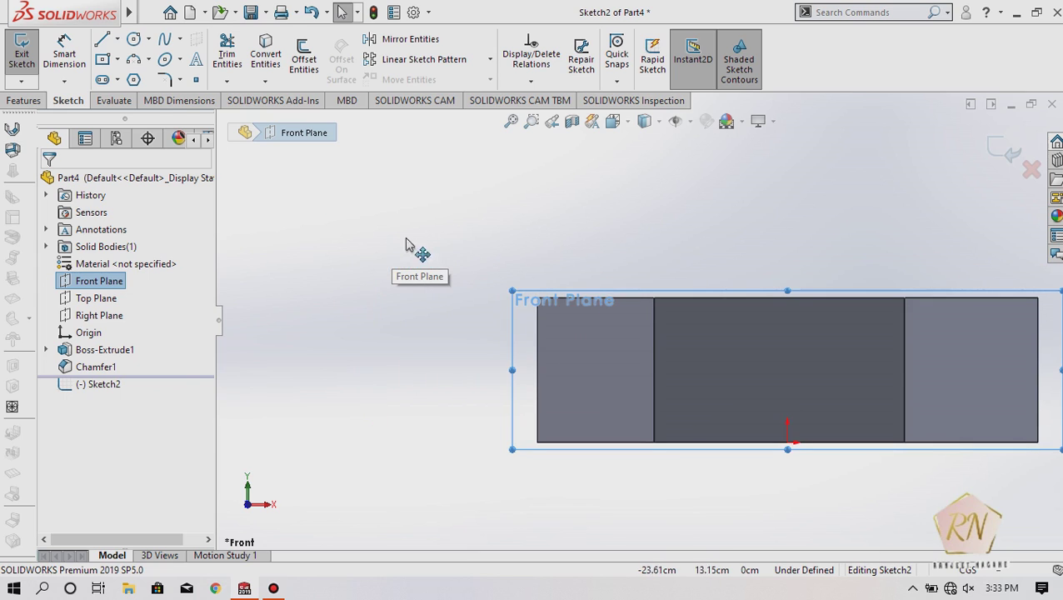
- Sketch a horizontal centerline ending at the body's left edge
{"action": "left_click", "coordinate": [119, 40]}
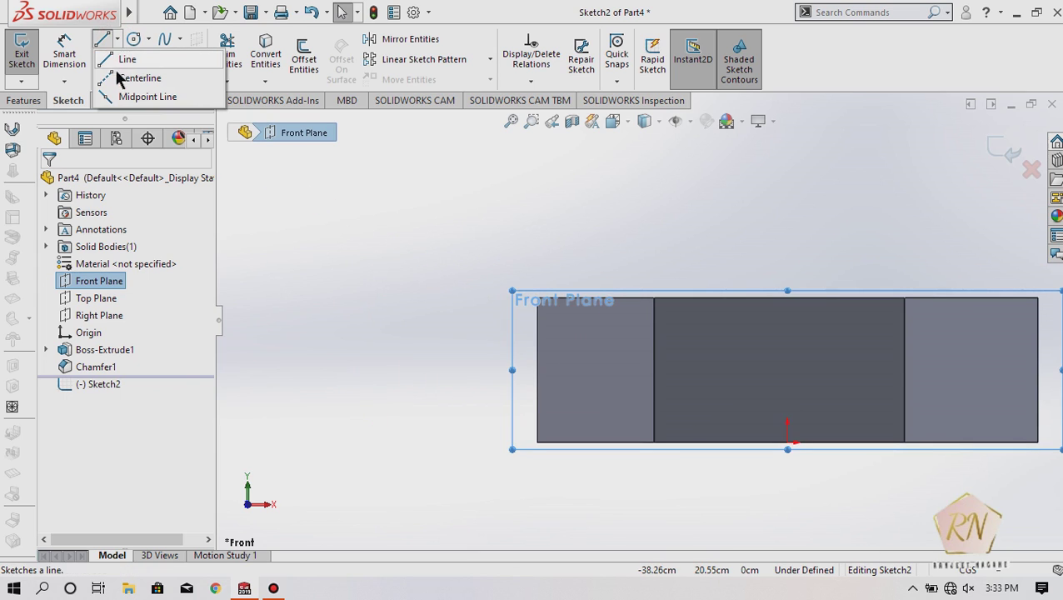
{"action": "left_click", "coordinate": [134, 76]}
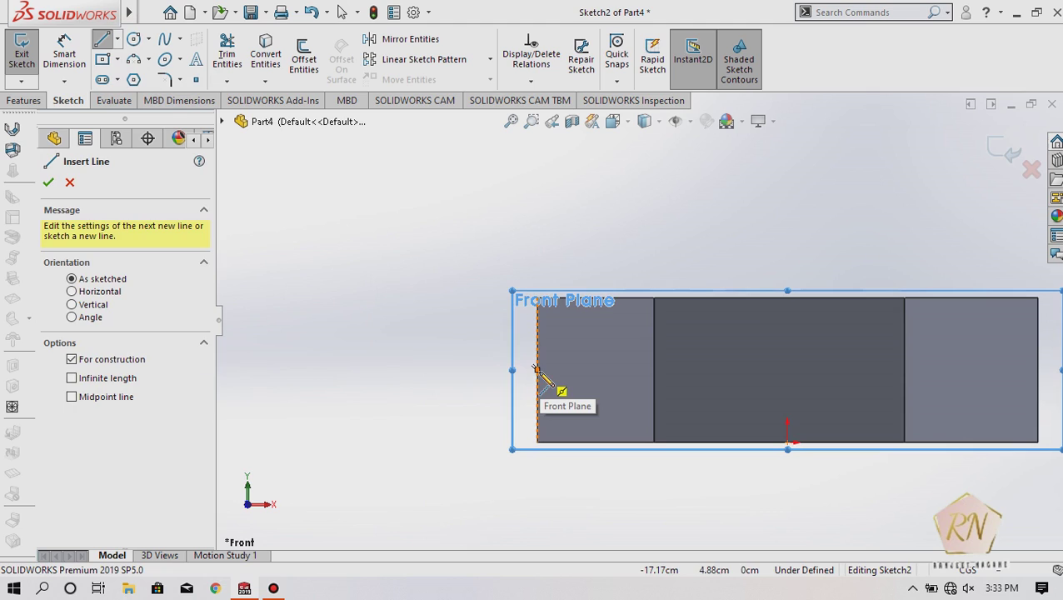
{"action": "left_click", "coordinate": [420, 369]}
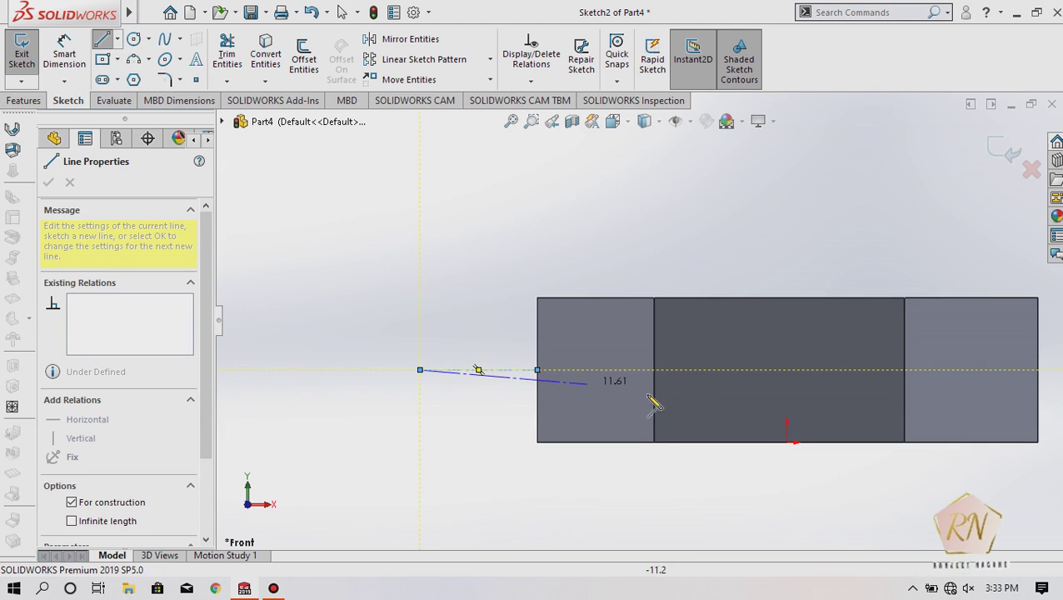
{"action": "key", "text": "Escape"}
{"action": "key", "text": "Escape"}
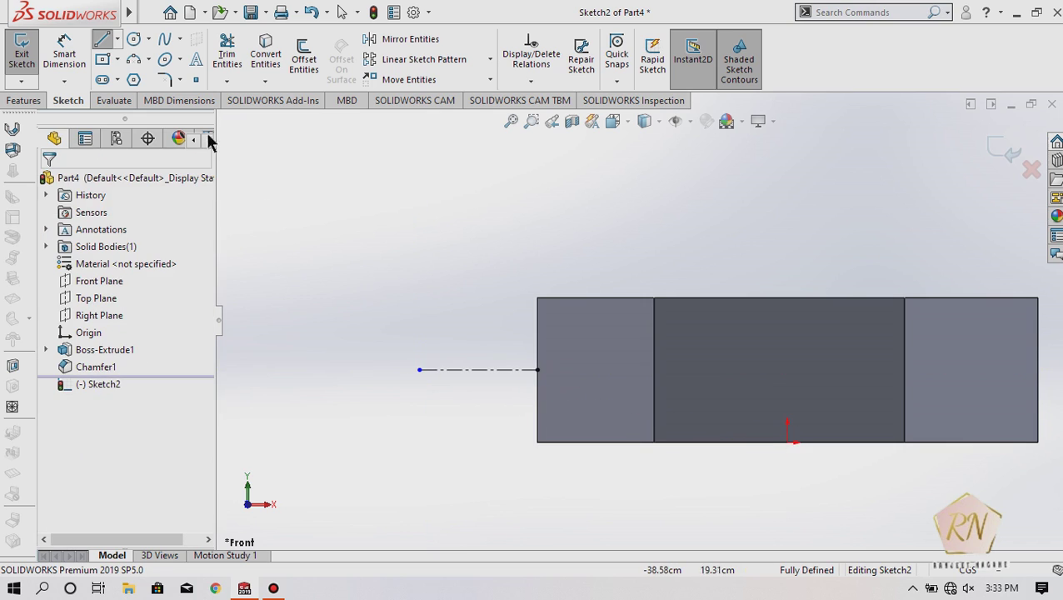
- Sketch a vertical centerline from the origin up past the top of the body
{"action": "left_click", "coordinate": [118, 39]}
{"action": "left_click", "coordinate": [129, 76]}
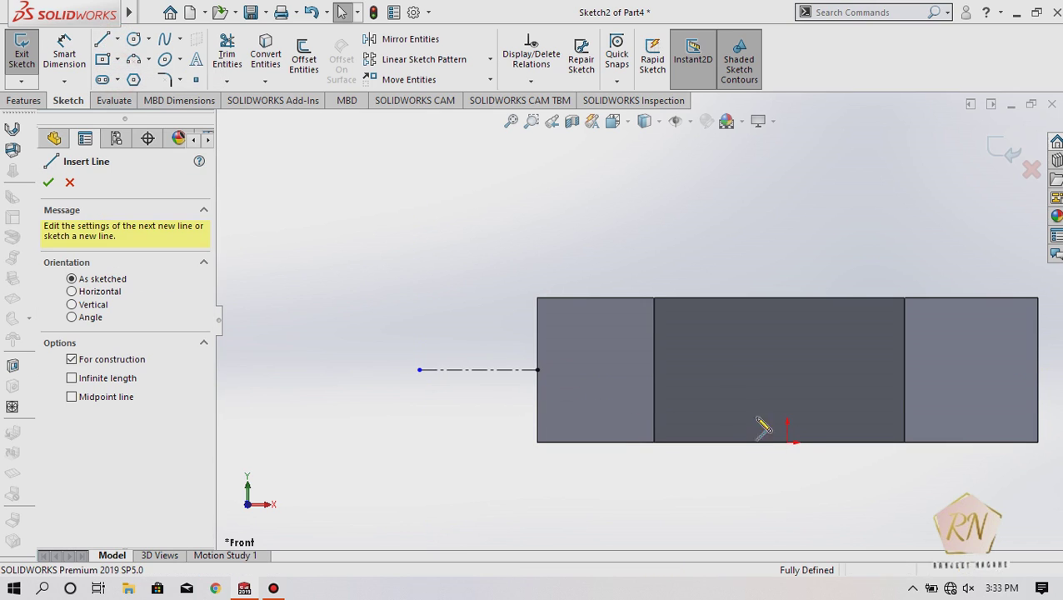
{"action": "left_click", "coordinate": [787, 441]}
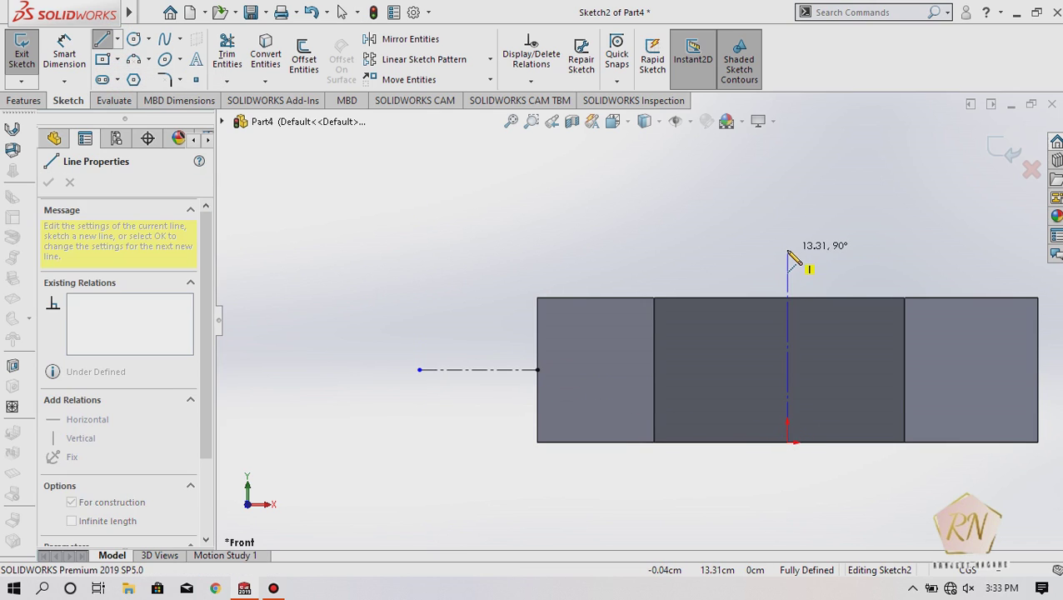
{"action": "key", "text": "Escape"}
{"action": "key", "text": "Escape"}
{"action": "scroll", "coordinate": [550, 294], "scroll_direction": "up", "scroll_amount": 2}
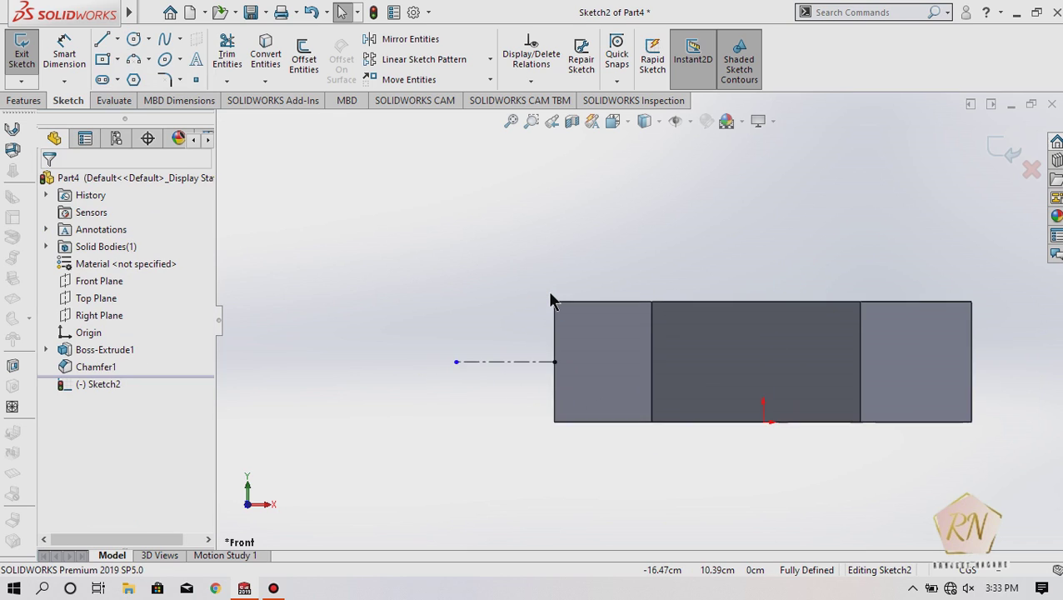
{"action": "left_click", "coordinate": [118, 40]}
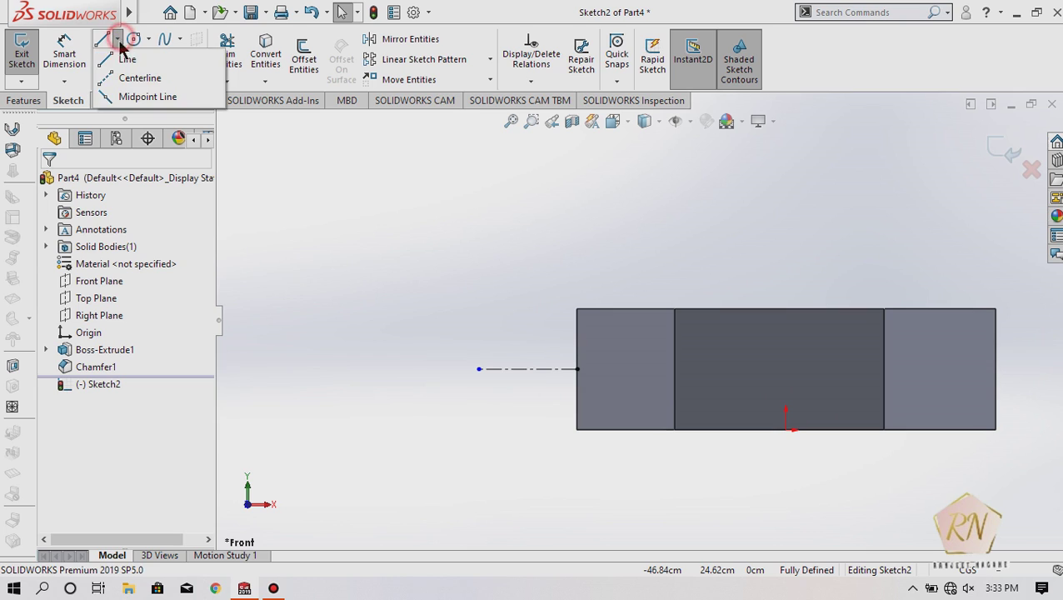
{"action": "left_click", "coordinate": [140, 73]}
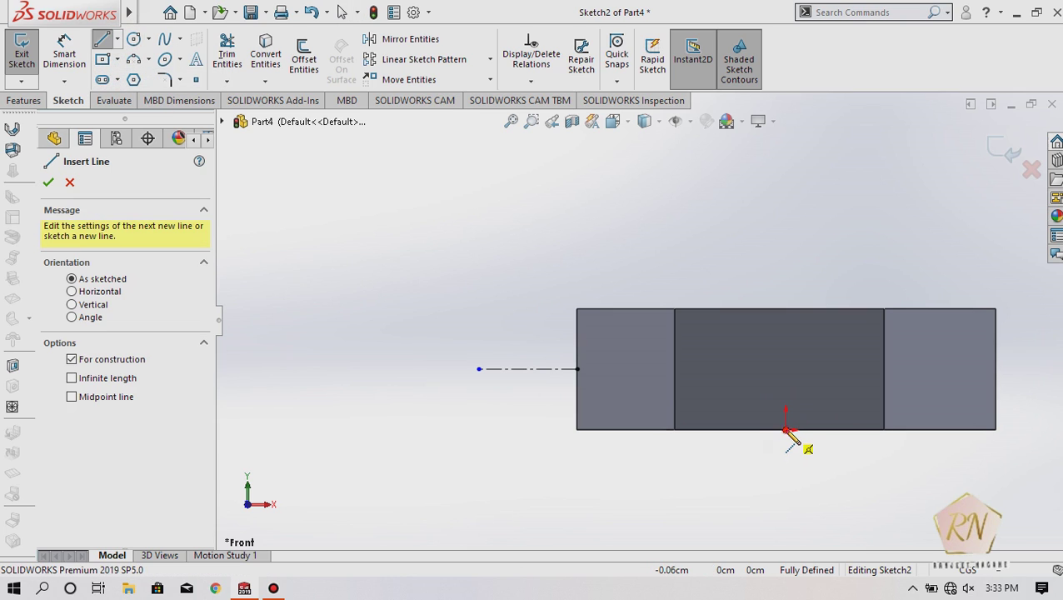
{"action": "left_click", "coordinate": [786, 429]}
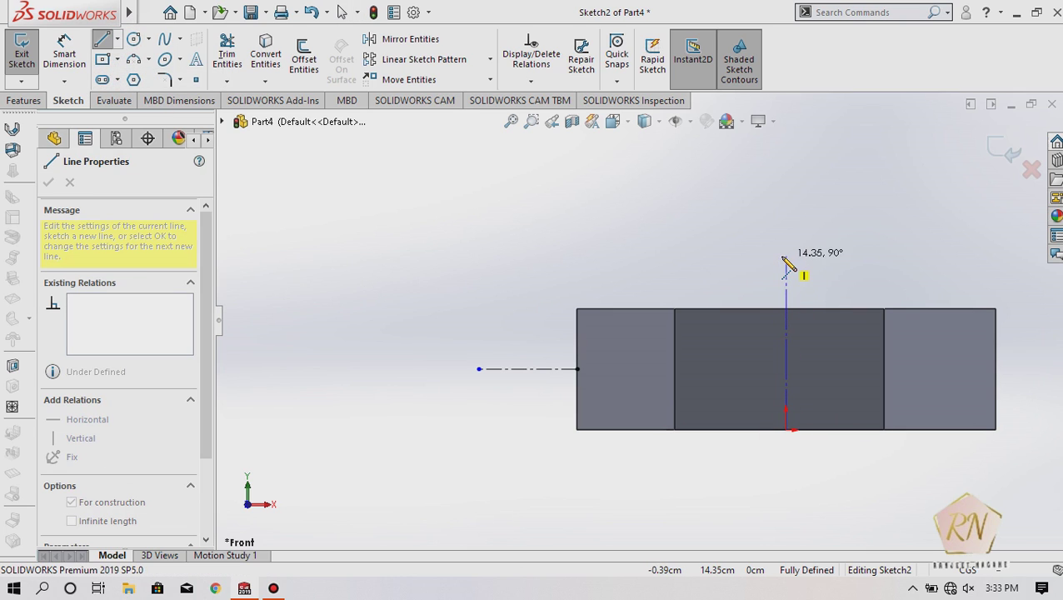
{"action": "left_click", "coordinate": [786, 256]}
{"action": "key", "text": "Escape"}
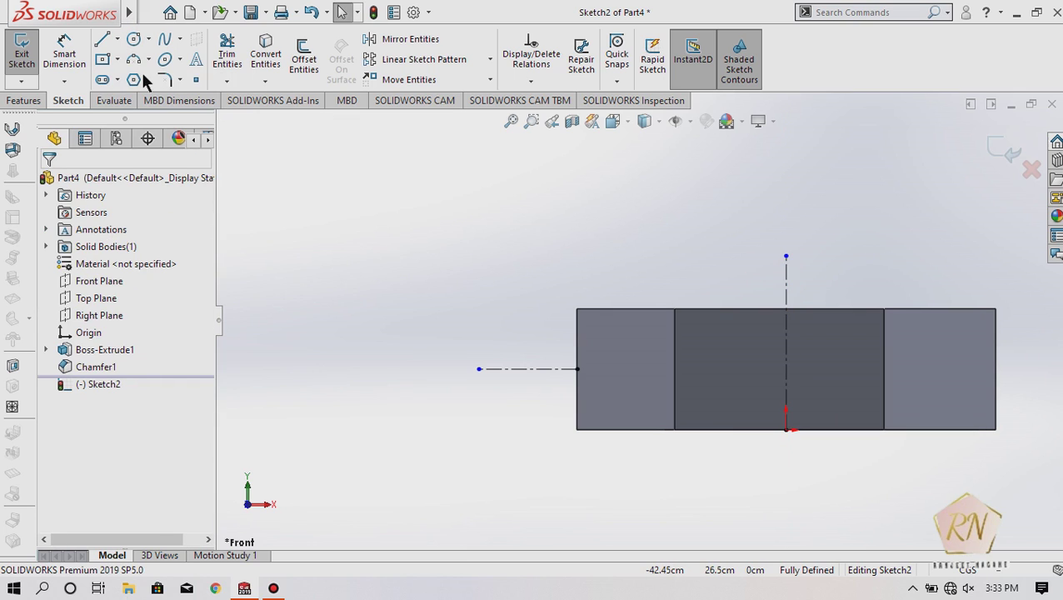
- Draw a small 3-sided polygon at the nut profile's top-left corner
{"action": "left_click", "coordinate": [132, 81]}
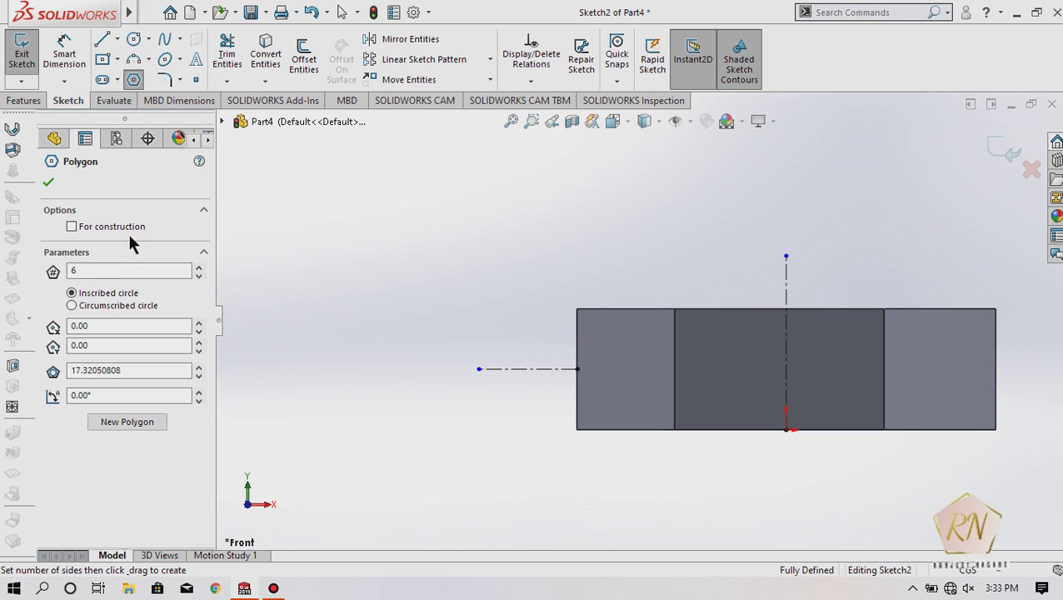
{"action": "double_click", "coordinate": [81, 271]}
{"action": "type", "text": "3"}
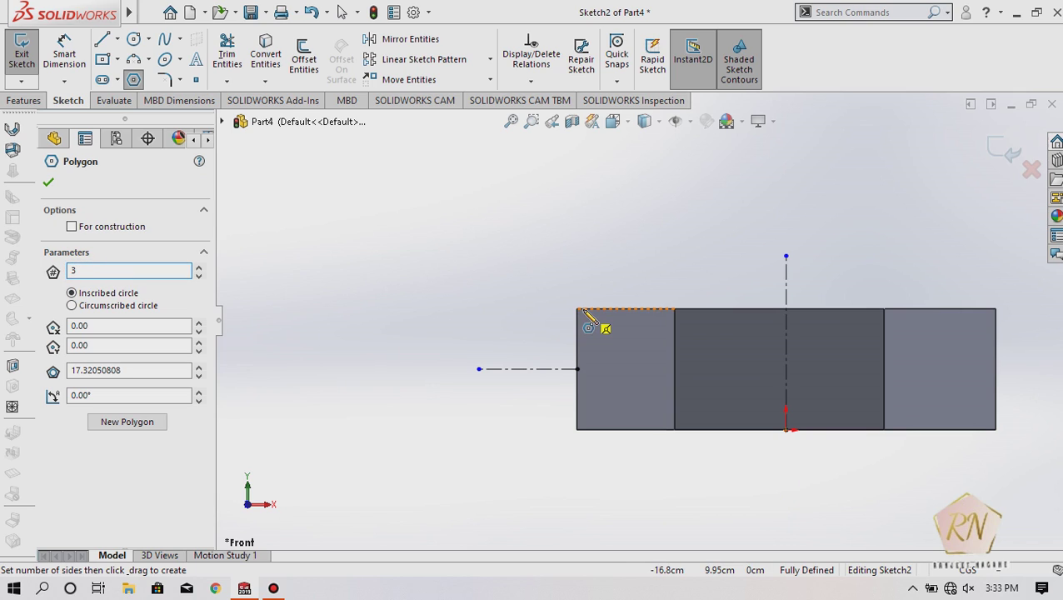
{"action": "left_click_drag", "start_coordinate": [576, 310], "coordinate": [584, 316]}
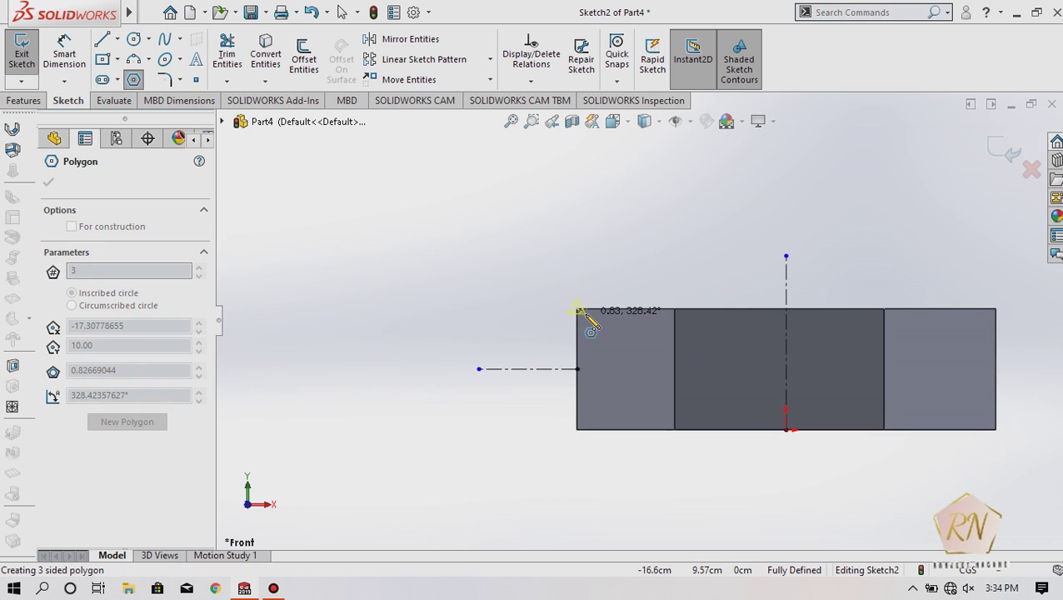
{"action": "scroll", "coordinate": [597, 321], "scroll_direction": "down", "scroll_amount": 3}
{"action": "scroll", "coordinate": [608, 318], "scroll_direction": "down", "scroll_amount": 3}
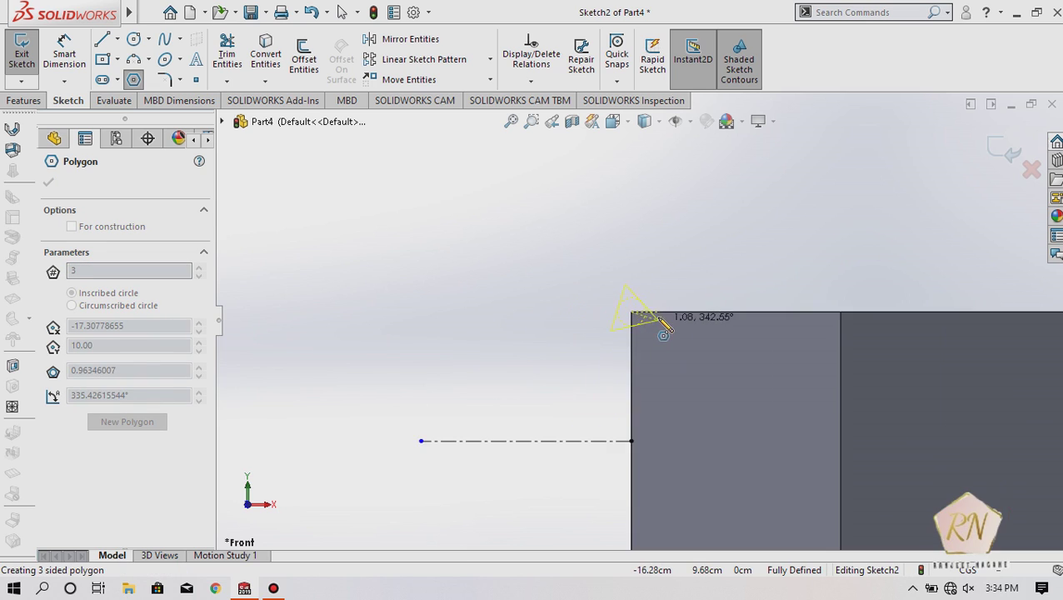
{"action": "scroll", "coordinate": [642, 320], "scroll_direction": "down", "scroll_amount": 3}
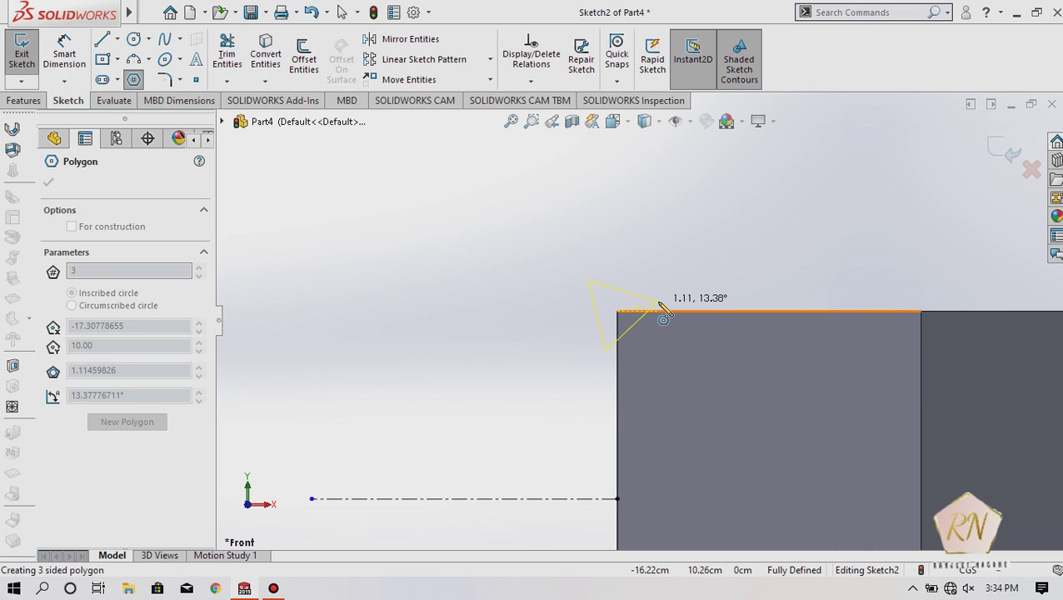
{"action": "left_click", "coordinate": [664, 306]}
- Start Mirror Entities with the triangle's three lines selected
{"action": "scroll", "coordinate": [444, 294], "scroll_direction": "down", "scroll_amount": 2}
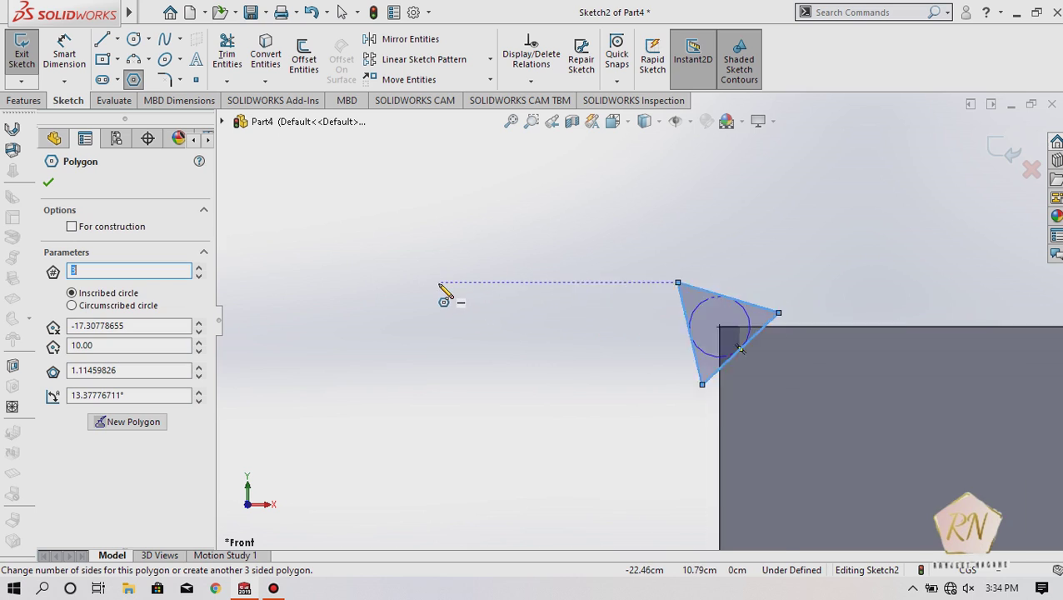
{"action": "scroll", "coordinate": [444, 294], "scroll_direction": "up", "scroll_amount": 2}
{"action": "scroll", "coordinate": [416, 275], "scroll_direction": "up", "scroll_amount": 2}
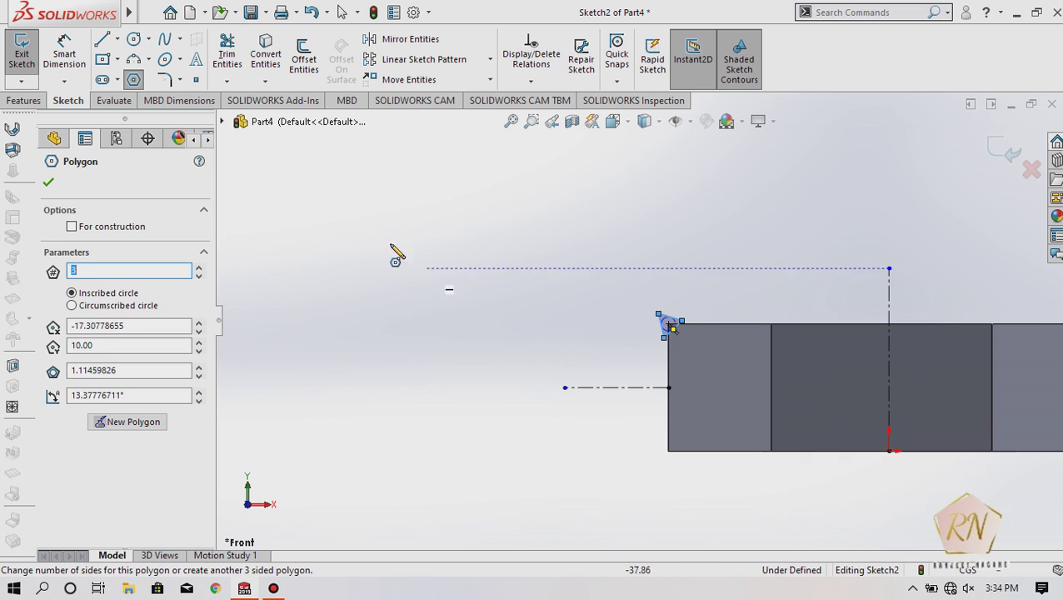
{"action": "left_click", "coordinate": [405, 40]}
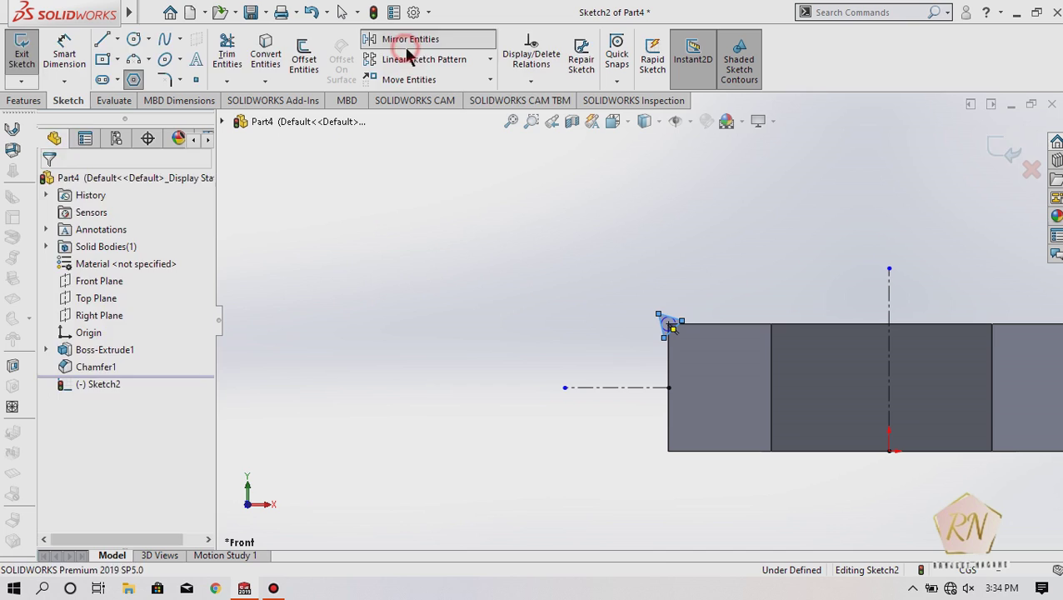
- Mirror the triangle about the horizontal centerline, excluding the centerline from the mirrored entities
{"action": "left_click", "coordinate": [625, 391]}
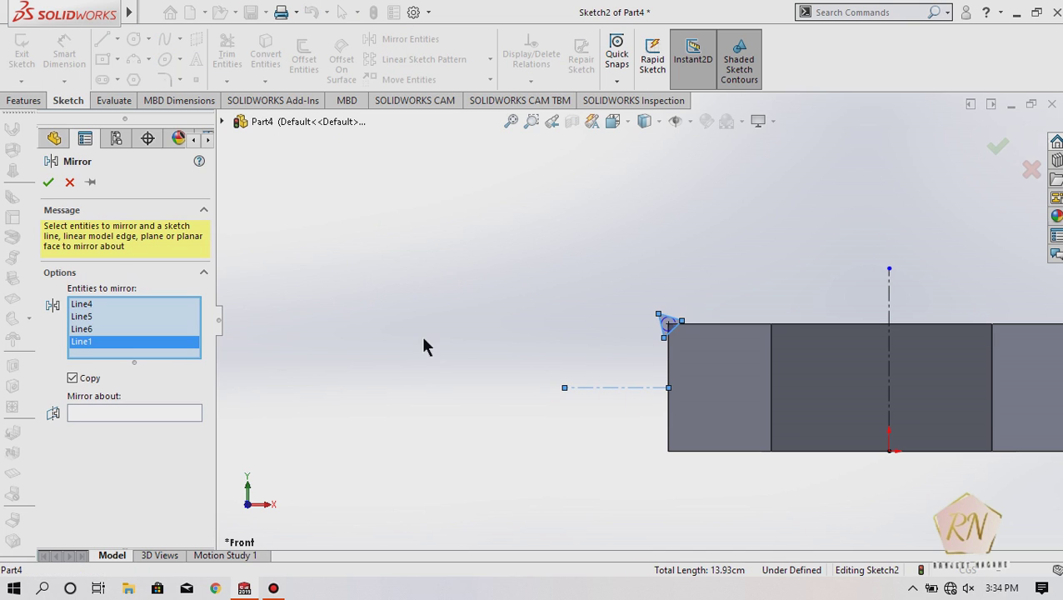
{"action": "right_click", "coordinate": [130, 348]}
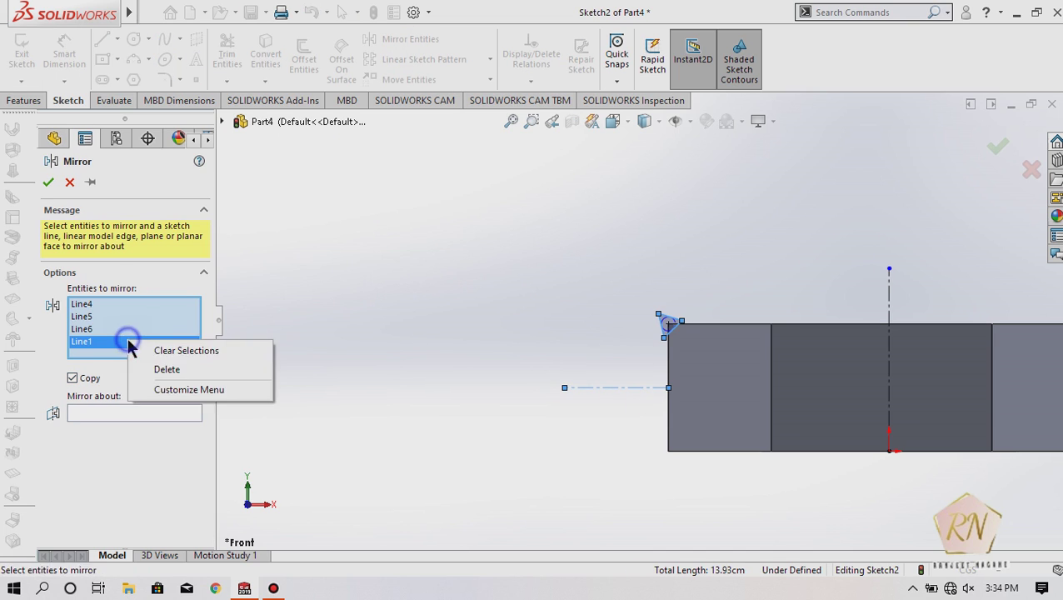
{"action": "left_click", "coordinate": [165, 366]}
{"action": "left_click", "coordinate": [140, 403]}
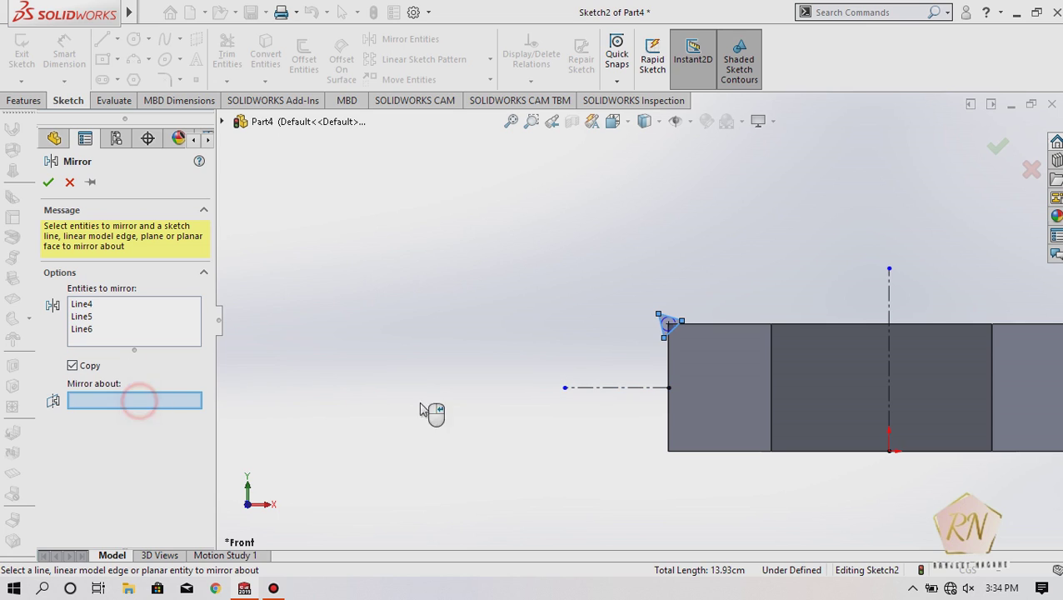
{"action": "left_click", "coordinate": [613, 389]}
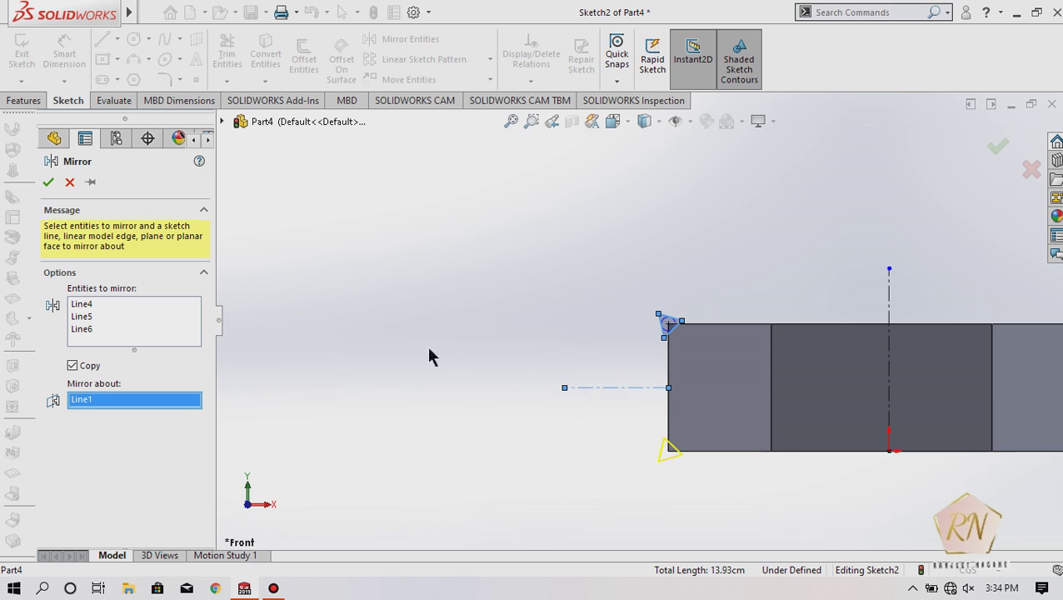
{"action": "left_click", "coordinate": [49, 183]}
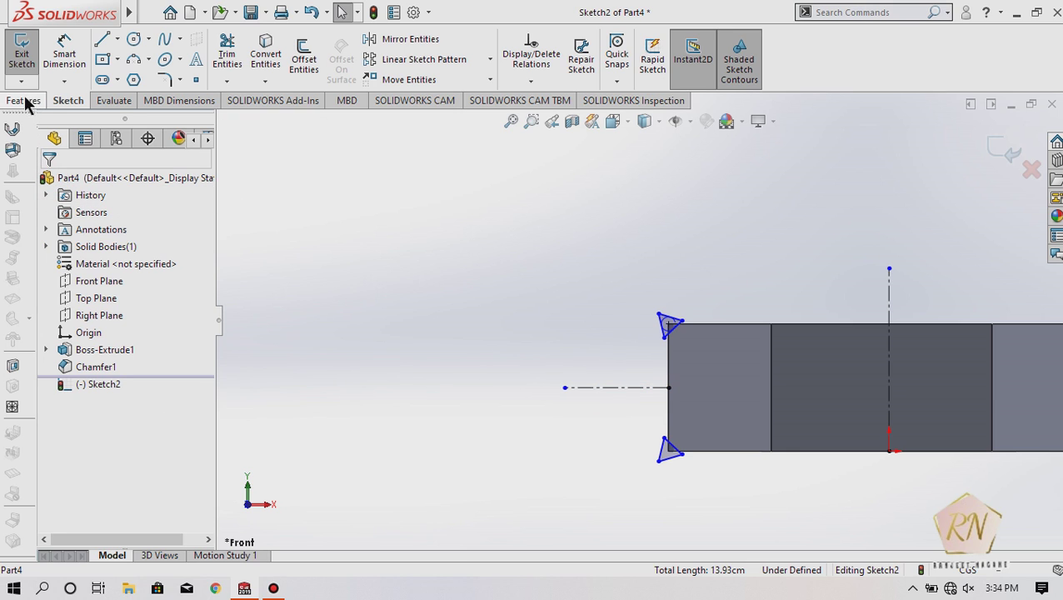
- Revolve-cut the corner triangles 360° about the vertical centerline
{"action": "left_click", "coordinate": [21, 60]}
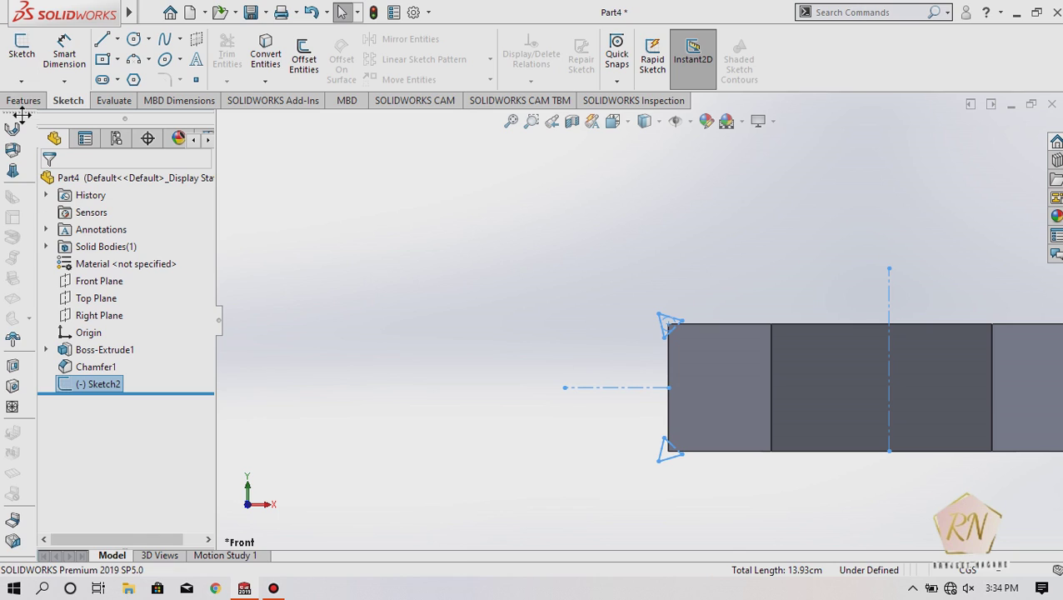
{"action": "left_click", "coordinate": [24, 101]}
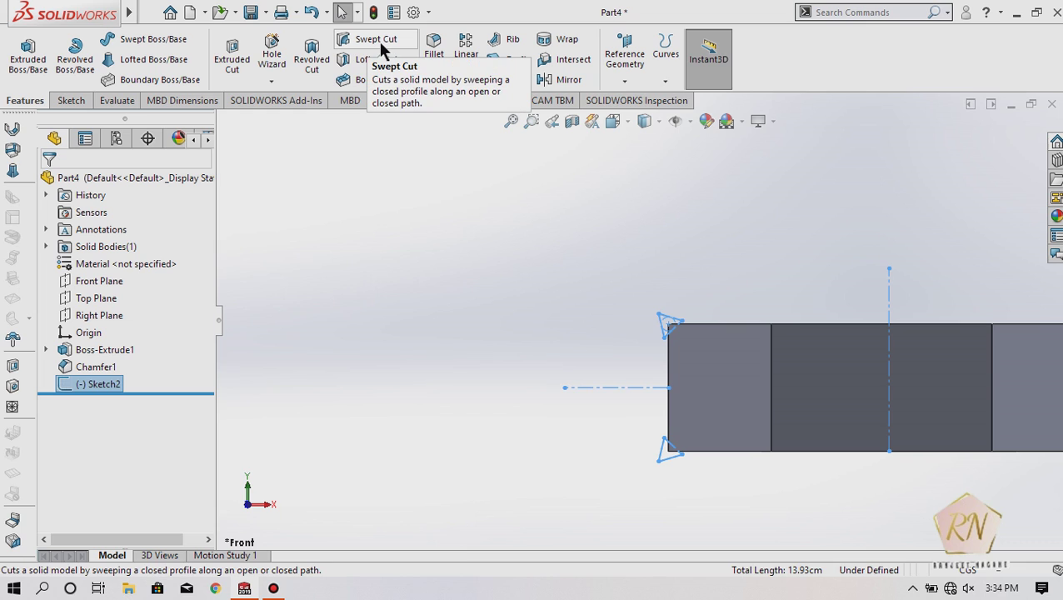
{"action": "left_click", "coordinate": [311, 52]}
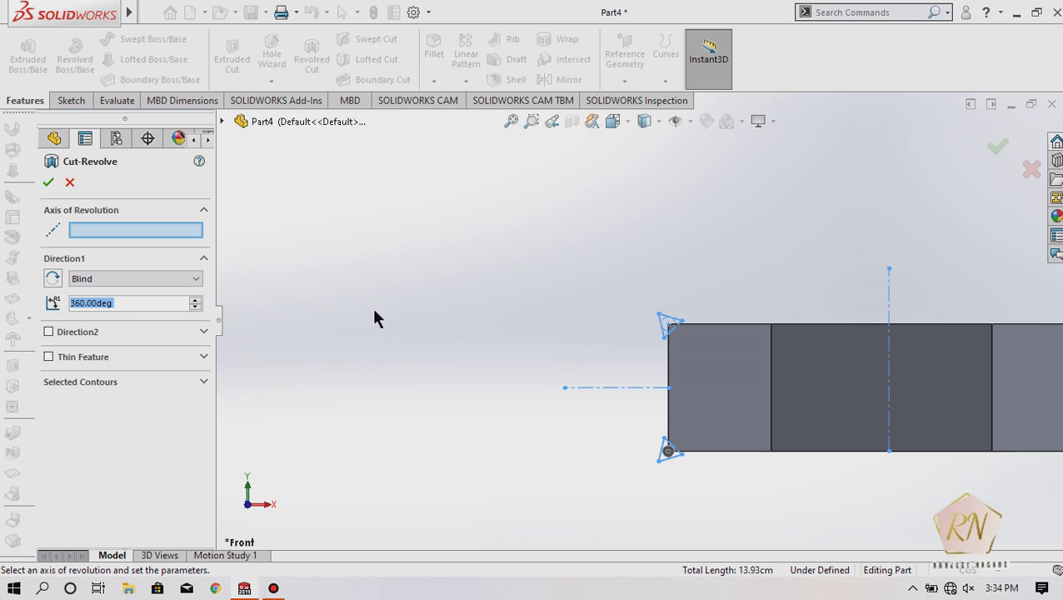
{"action": "left_click", "coordinate": [889, 290]}
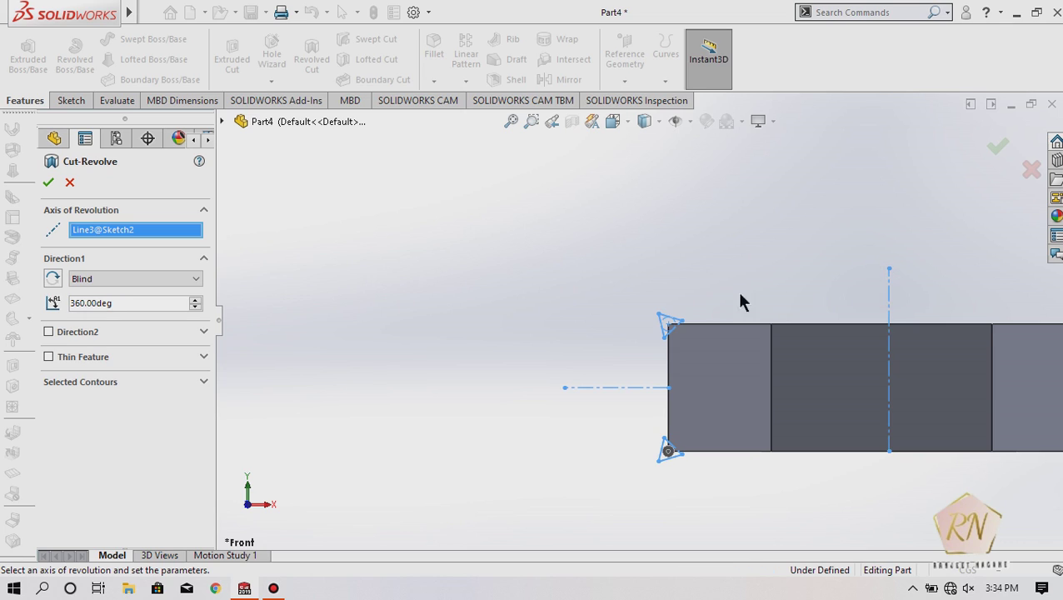
{"action": "left_click", "coordinate": [48, 183]}
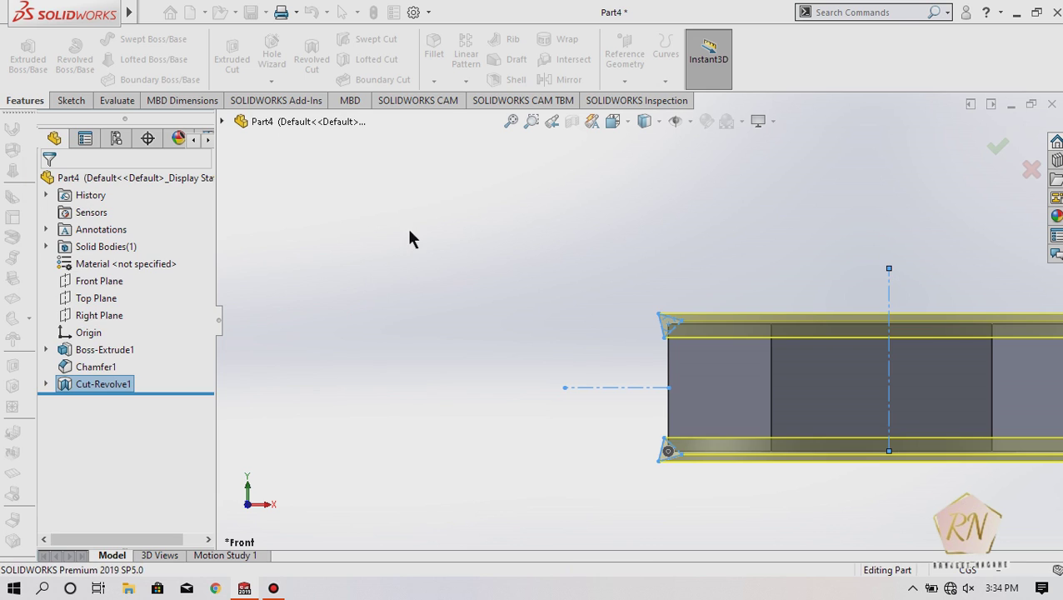
{"action": "left_click", "coordinate": [535, 300]}
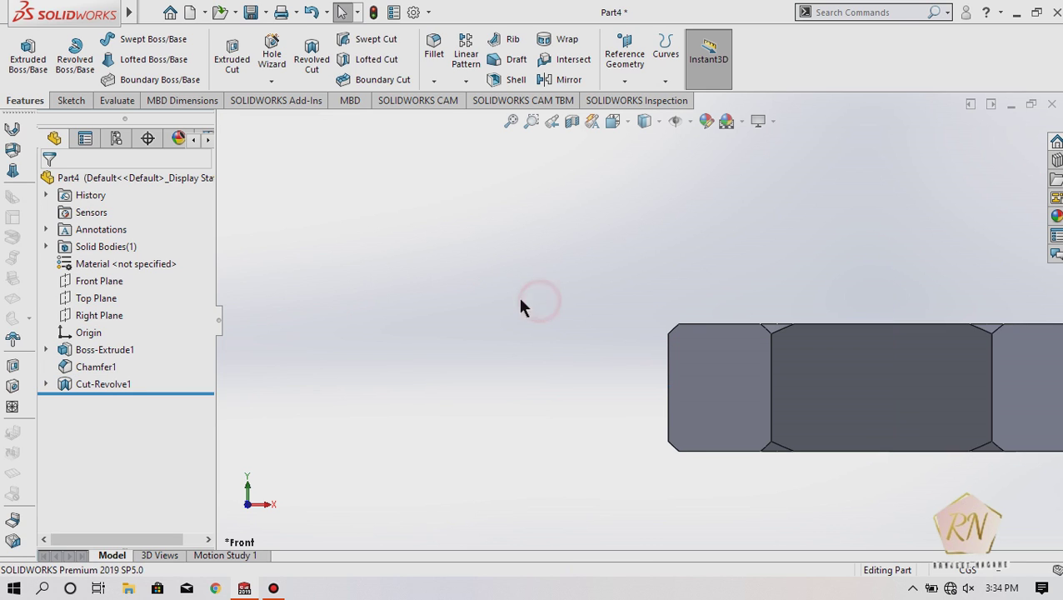
{"action": "mouse_move", "coordinate": [501, 270]}
{"action": "middle_mouse_down"}
{"action": "mouse_move", "coordinate": [464, 346]}
{"action": "mouse_move", "coordinate": [494, 404]}
{"action": "mouse_move", "coordinate": [484, 377]}
{"action": "mouse_move", "coordinate": [465, 370]}
{"action": "mouse_move", "coordinate": [454, 331]}
{"action": "middle_mouse_up"}
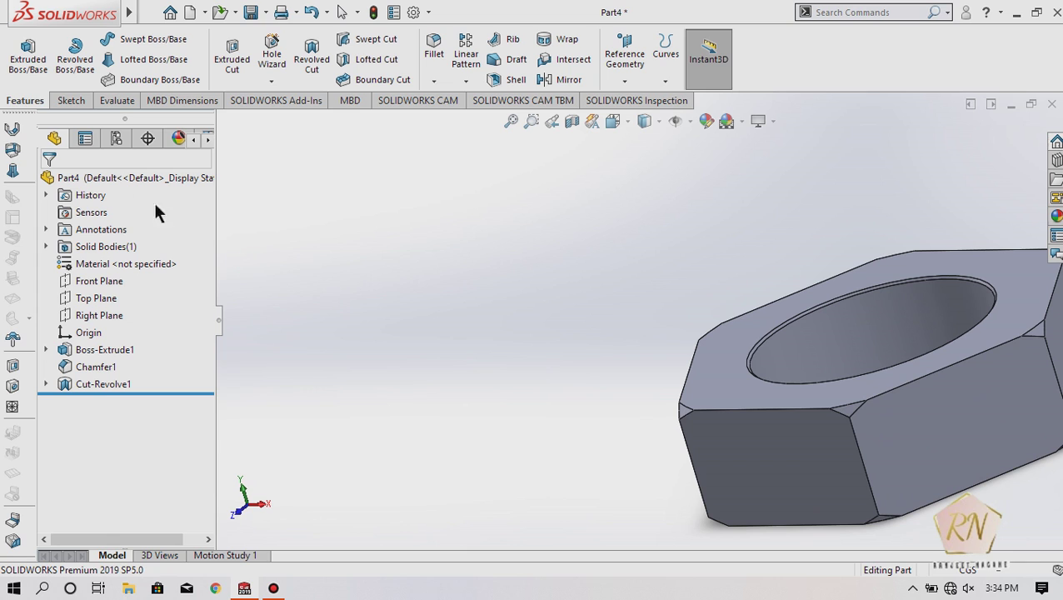
- Convert the hole's circular edge into a new sketch on the nut's top face
{"action": "left_click", "coordinate": [82, 97]}
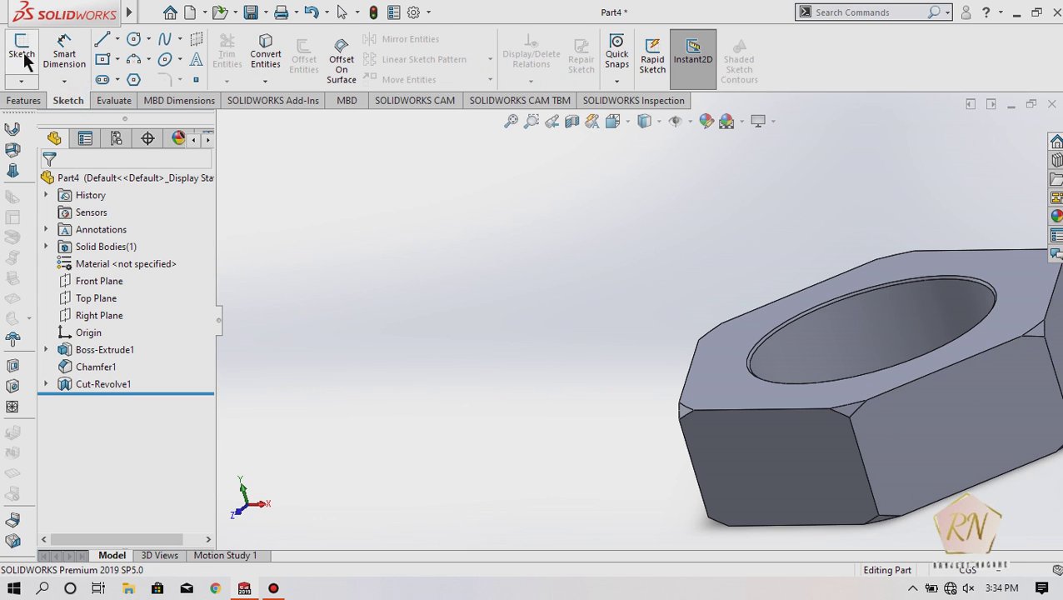
{"action": "left_click", "coordinate": [22, 54]}
{"action": "left_click", "coordinate": [741, 339]}
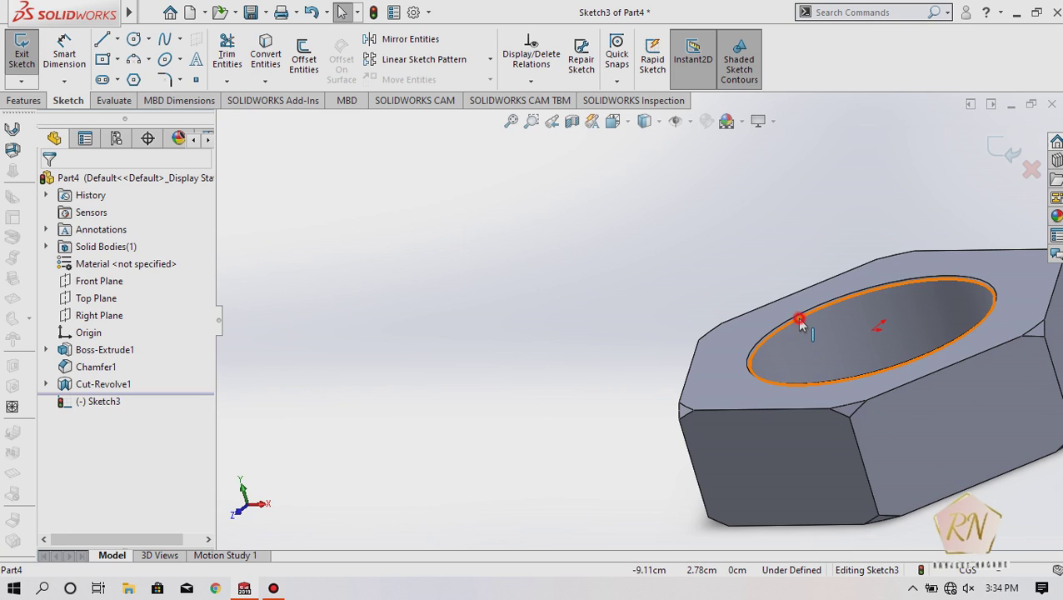
{"action": "left_click", "coordinate": [799, 321]}
{"action": "left_click", "coordinate": [263, 44]}
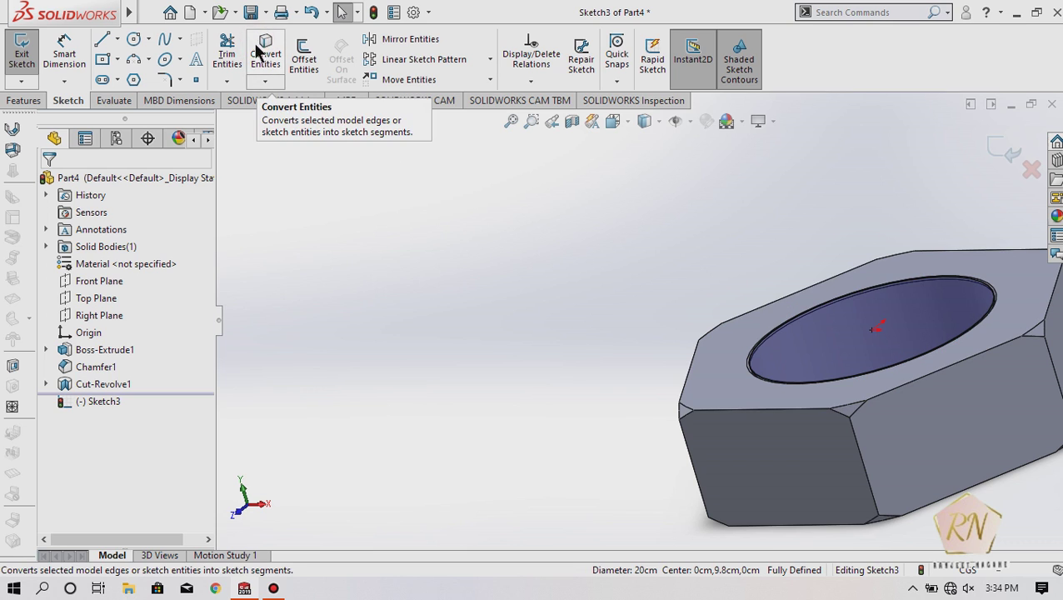
{"action": "key", "text": "f"}
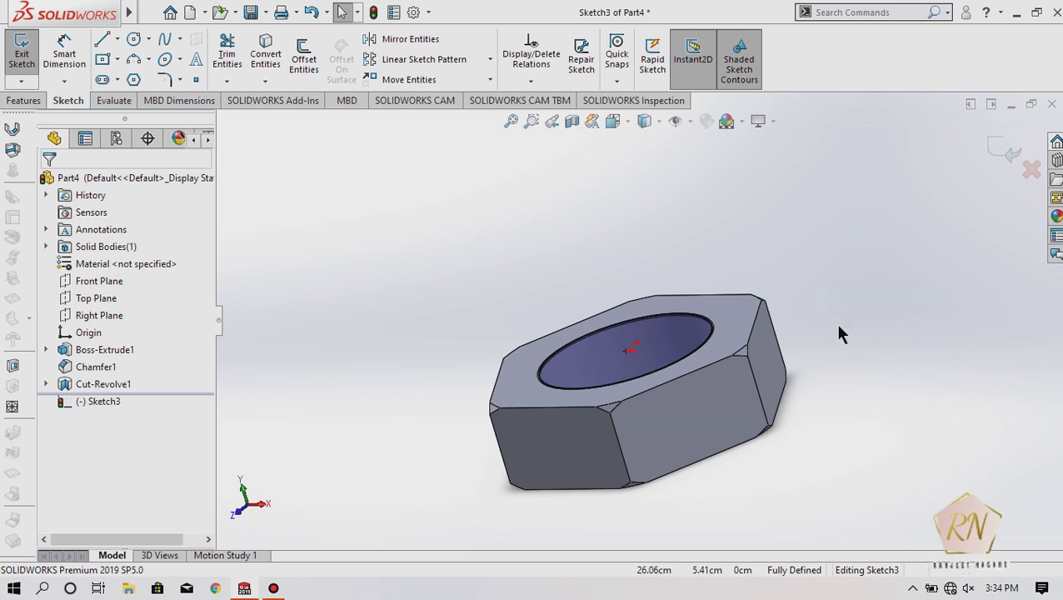
{"action": "mouse_move", "coordinate": [835, 321]}
{"action": "middle_mouse_down"}
{"action": "mouse_move", "coordinate": [858, 340]}
{"action": "mouse_move", "coordinate": [862, 326]}
{"action": "middle_mouse_up"}
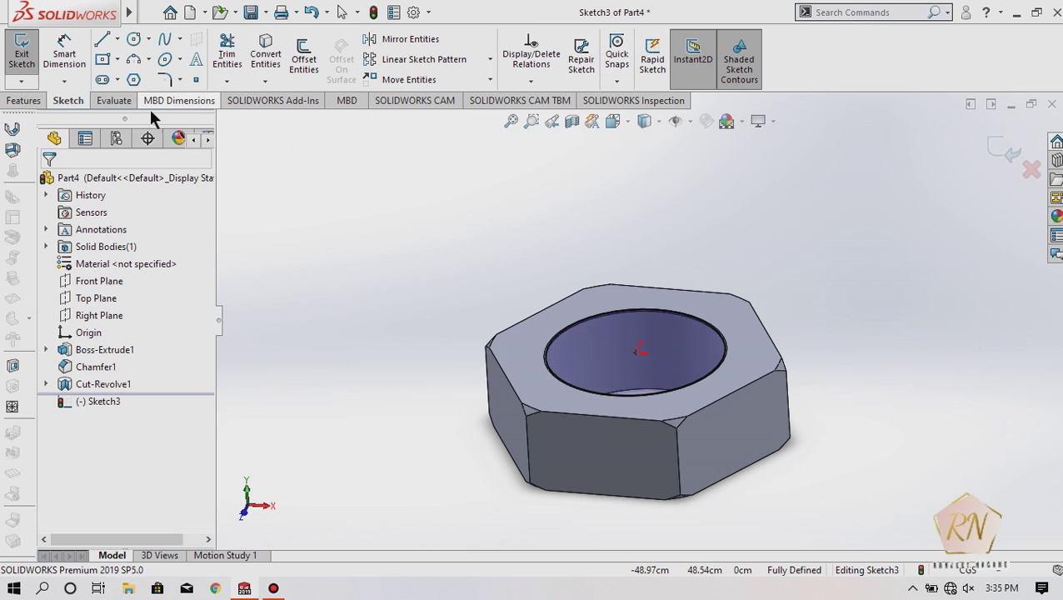
{"action": "left_click", "coordinate": [21, 100]}
- Start a helix on the sketched circle and raise its pitch to 2 cm
{"action": "left_click", "coordinate": [662, 87]}
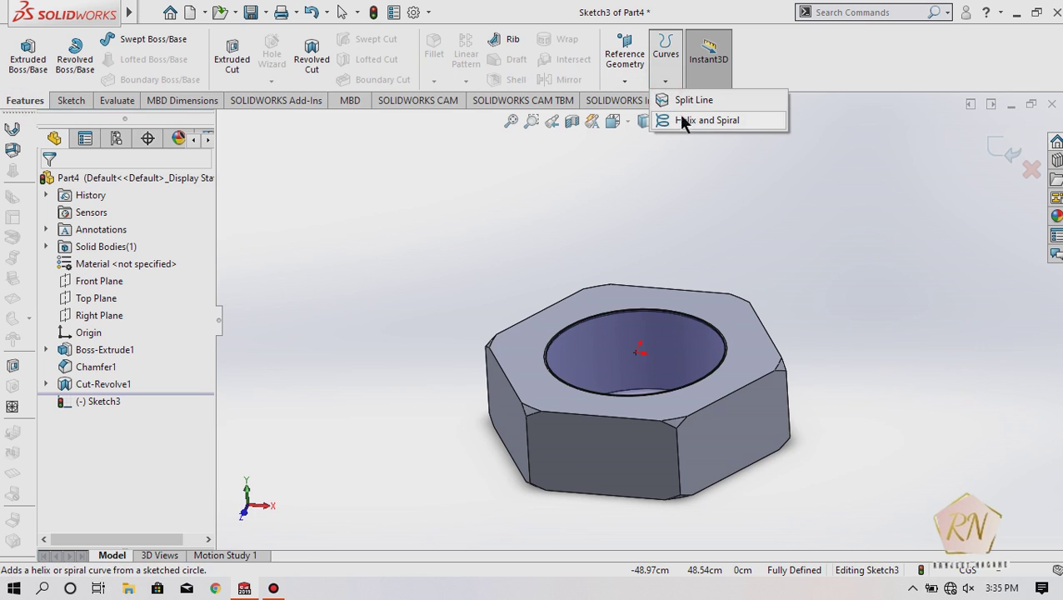
{"action": "left_click", "coordinate": [679, 124]}
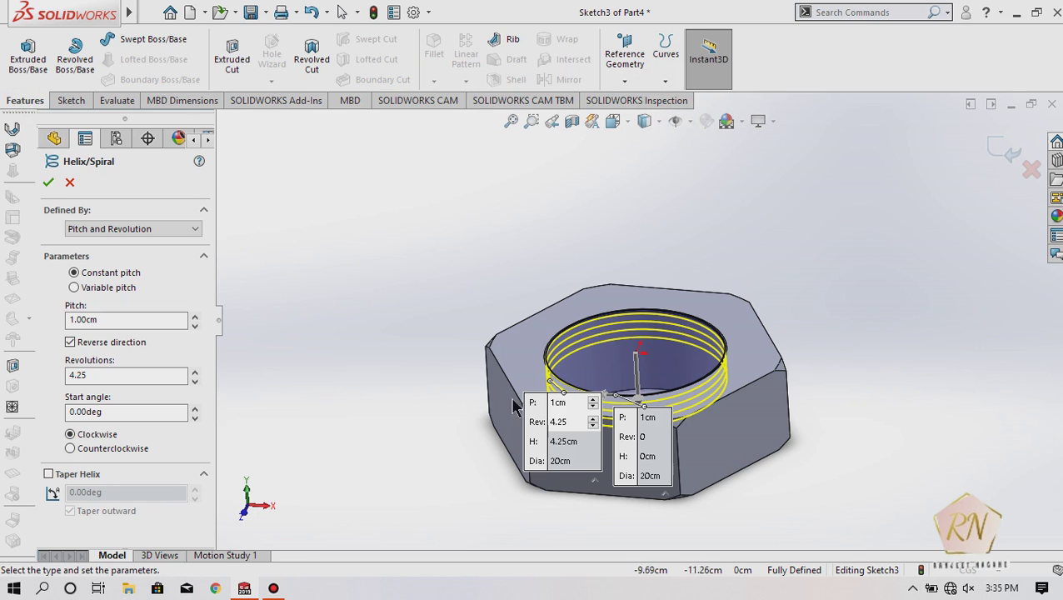
{"action": "left_click", "coordinate": [194, 372]}
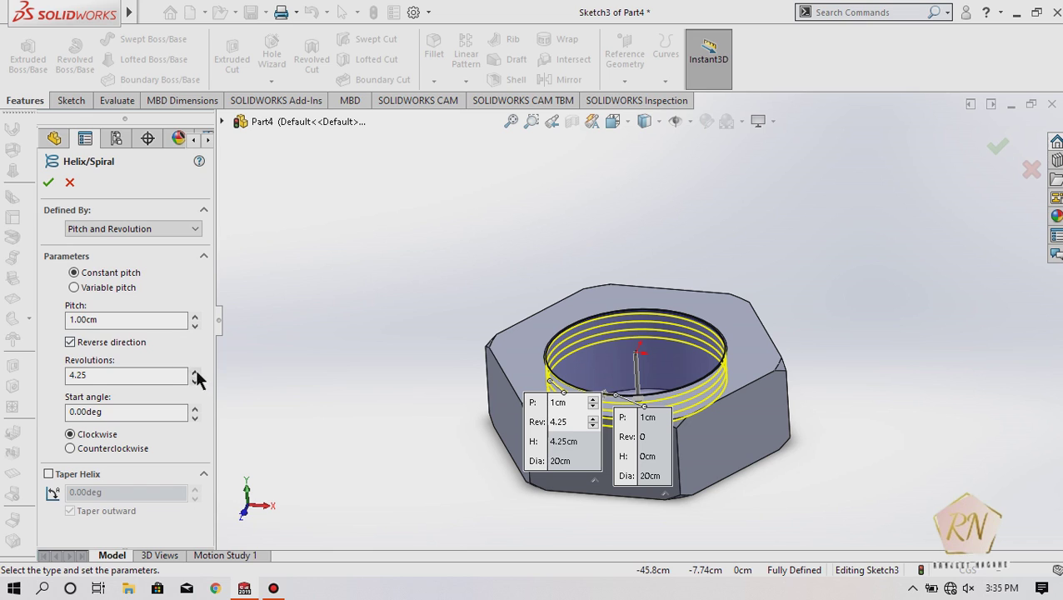
{"action": "left_click", "coordinate": [194, 372]}
{"action": "left_click", "coordinate": [194, 372]}
{"action": "left_click", "coordinate": [194, 372]}
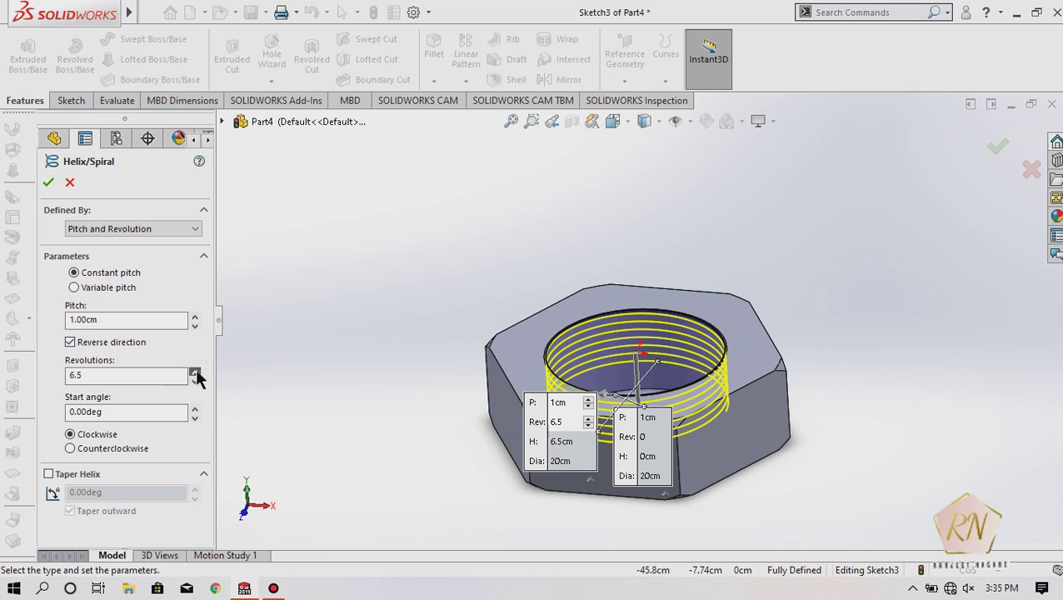
{"action": "left_click", "coordinate": [194, 372]}
{"action": "left_click", "coordinate": [194, 315]}
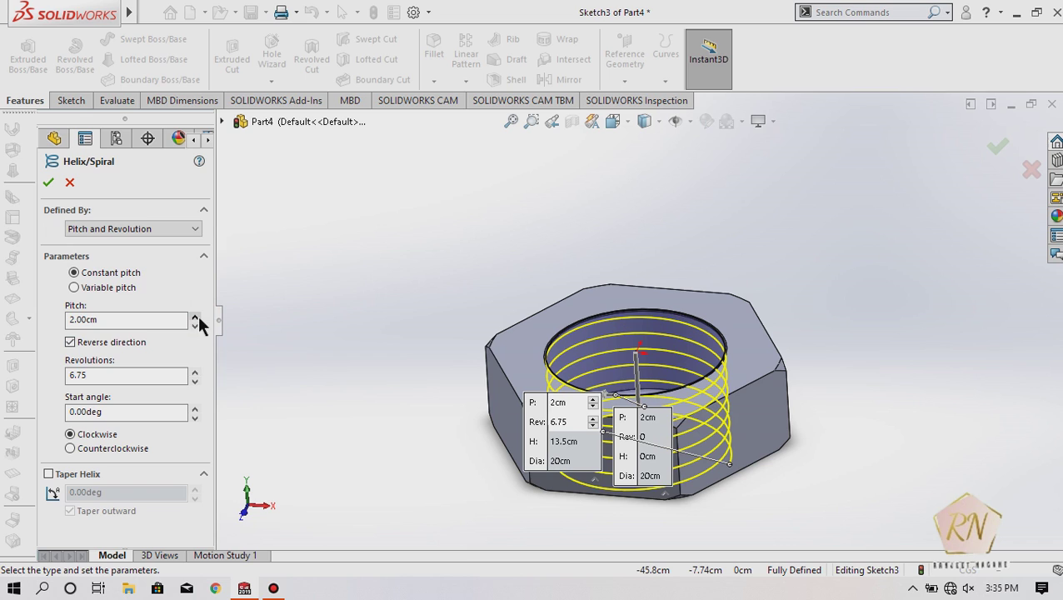
{"action": "left_click", "coordinate": [308, 393]}
{"action": "mouse_move", "coordinate": [320, 393]}
{"action": "middle_mouse_down"}
{"action": "mouse_move", "coordinate": [328, 305]}
{"action": "mouse_move", "coordinate": [327, 315]}
{"action": "mouse_move", "coordinate": [253, 335]}
{"action": "middle_mouse_up"}
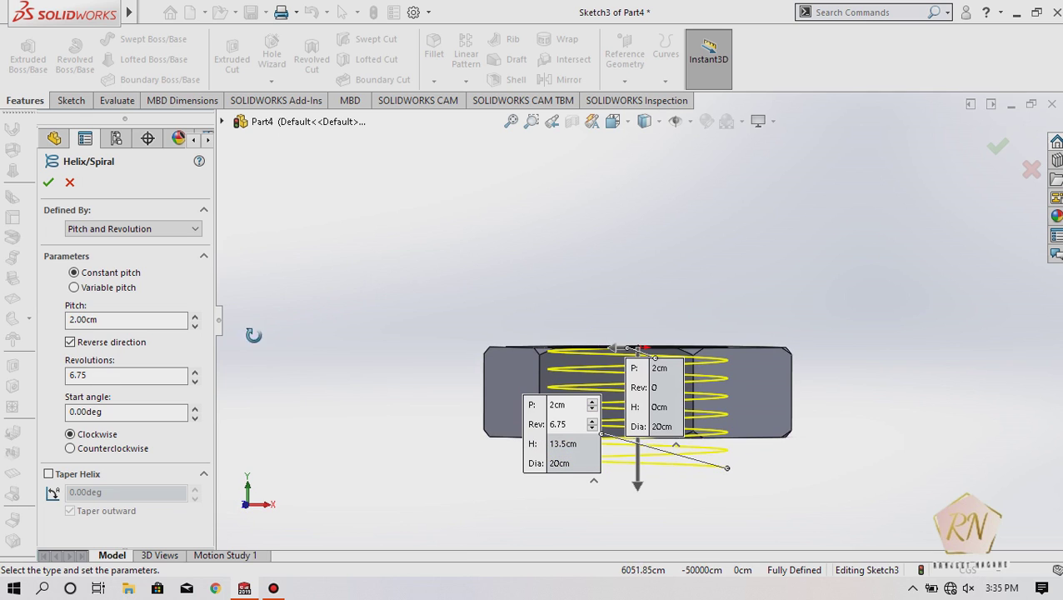
- Set the clockwise helix to 5.5 revolutions and confirm it
{"action": "left_click", "coordinate": [195, 381]}
{"action": "left_click", "coordinate": [194, 381]}
{"action": "left_click", "coordinate": [194, 380]}
{"action": "left_click", "coordinate": [194, 380]}
{"action": "left_click", "coordinate": [195, 381]}
{"action": "left_click", "coordinate": [194, 381]}
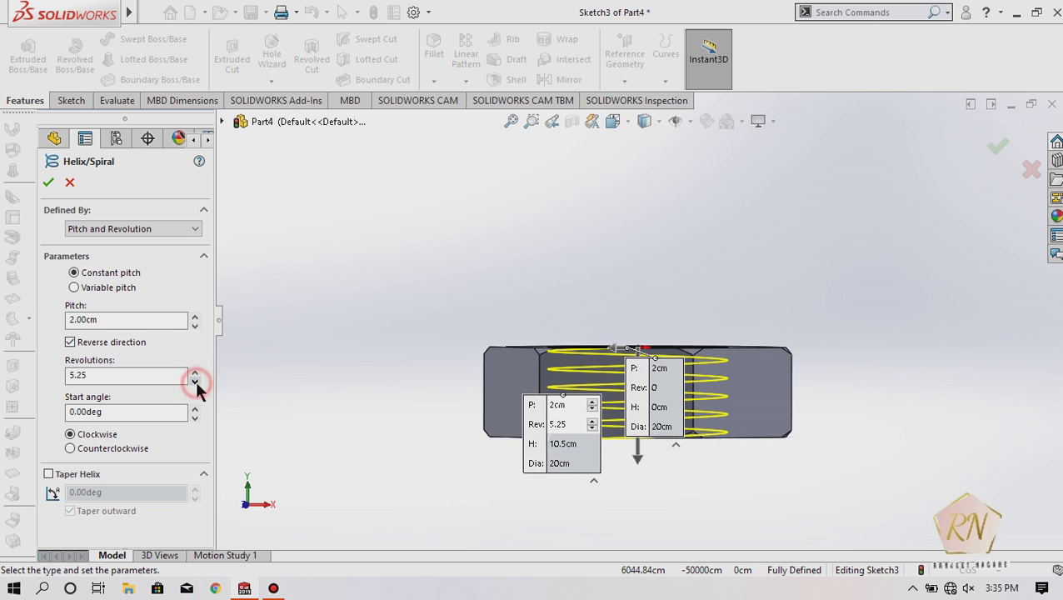
{"action": "left_click", "coordinate": [194, 370]}
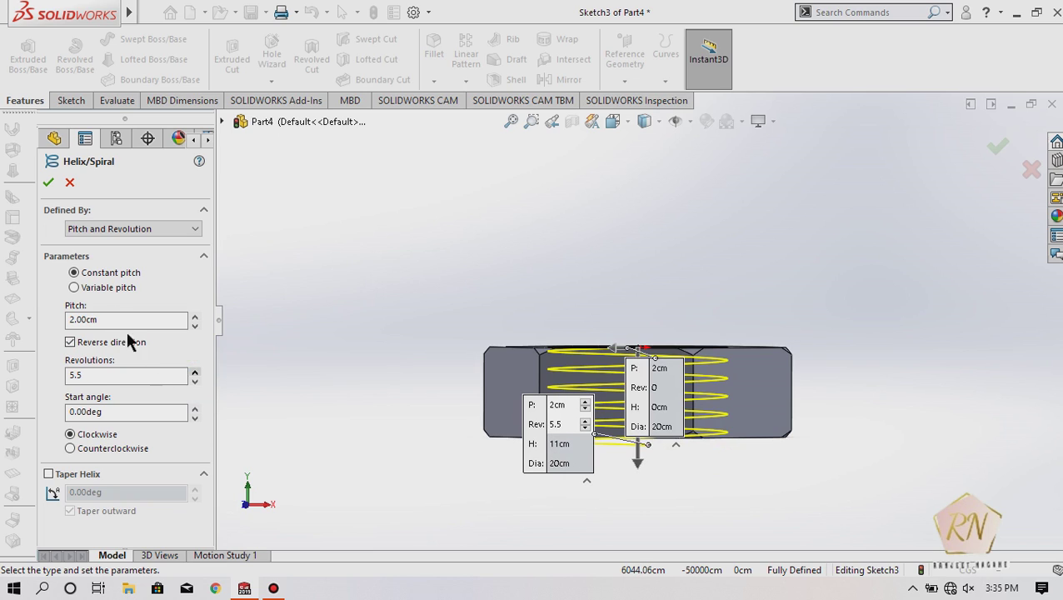
{"action": "key", "text": "Return"}
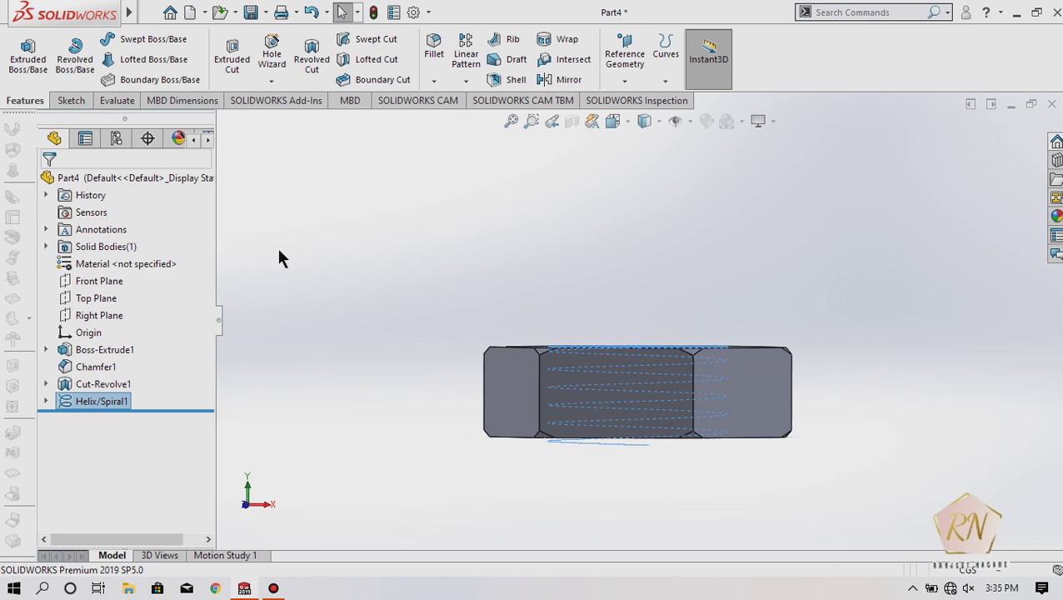
{"action": "left_click", "coordinate": [484, 242]}
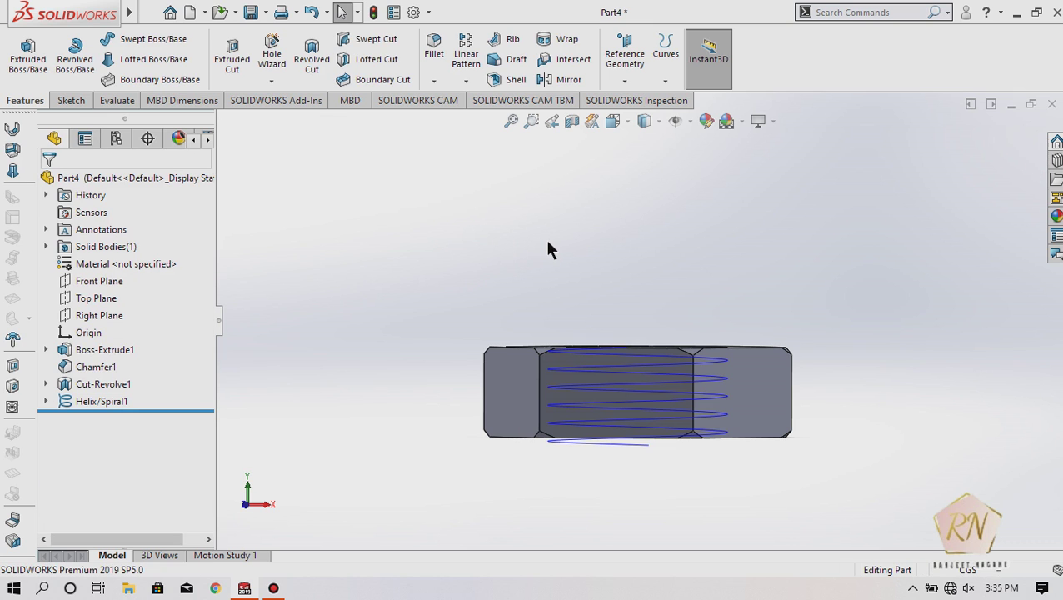
{"action": "mouse_move", "coordinate": [548, 248]}
{"action": "middle_mouse_down"}
{"action": "mouse_move", "coordinate": [506, 356]}
{"action": "mouse_move", "coordinate": [456, 405]}
{"action": "mouse_move", "coordinate": [447, 345]}
{"action": "middle_mouse_up"}
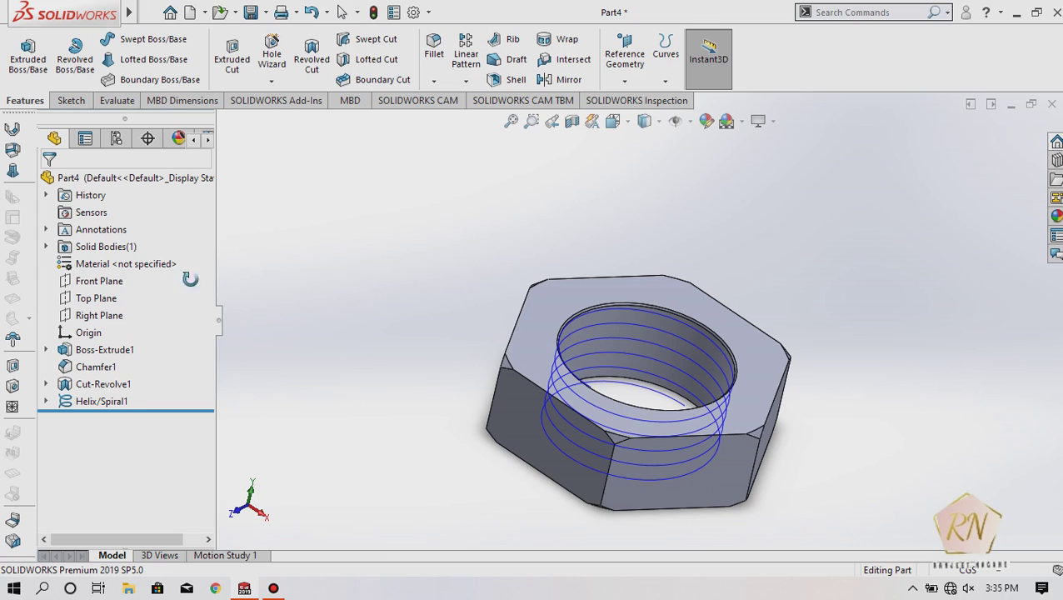
- Open Sketch4 on the nut's Right Plane, seen face-on in the Right view beside the helix
{"action": "left_click", "coordinate": [99, 308]}
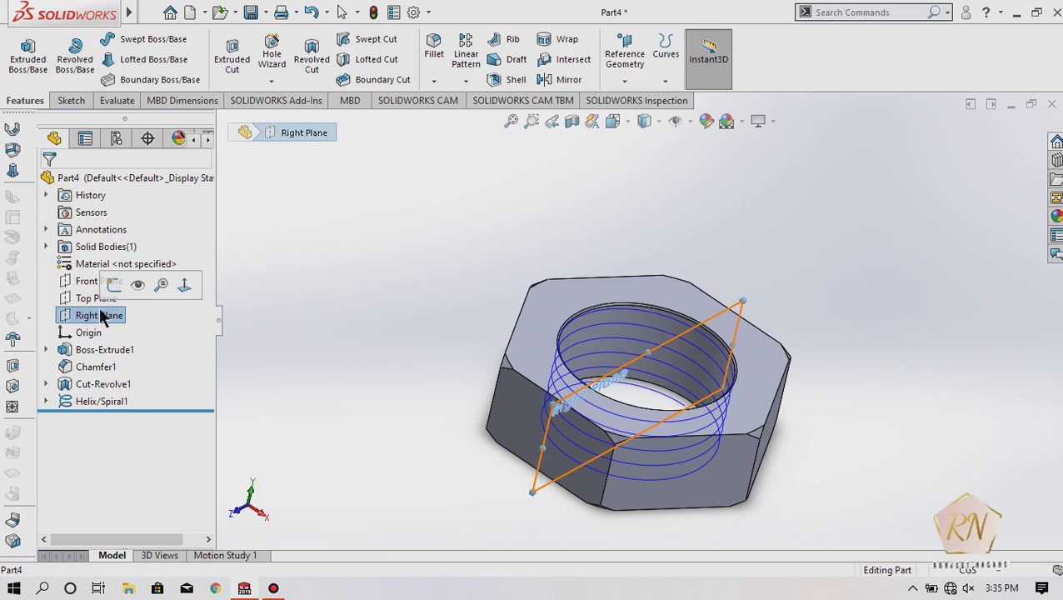
{"action": "left_click", "coordinate": [114, 285]}
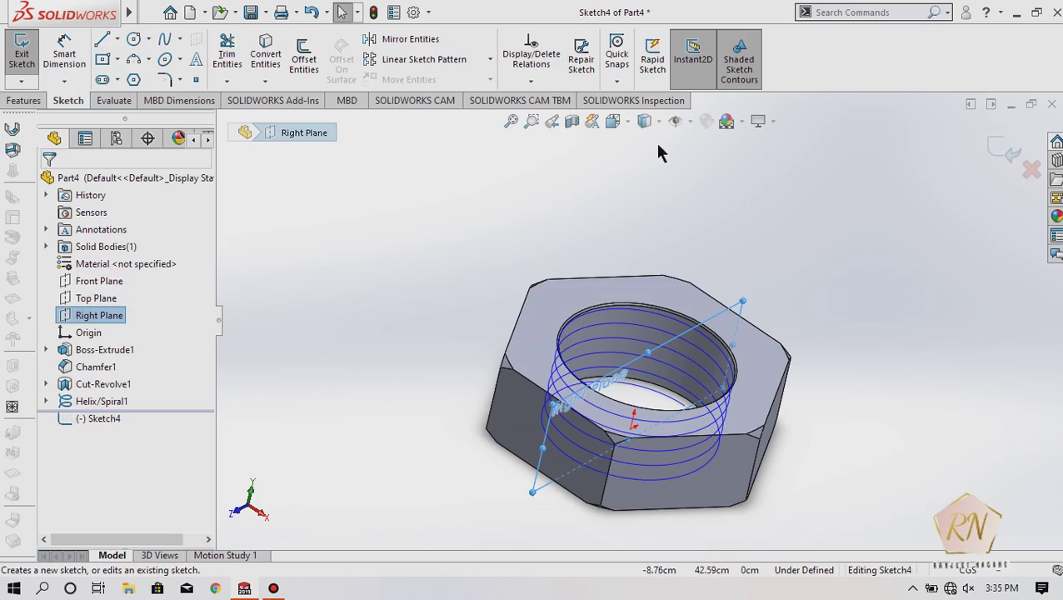
{"action": "left_click", "coordinate": [612, 124]}
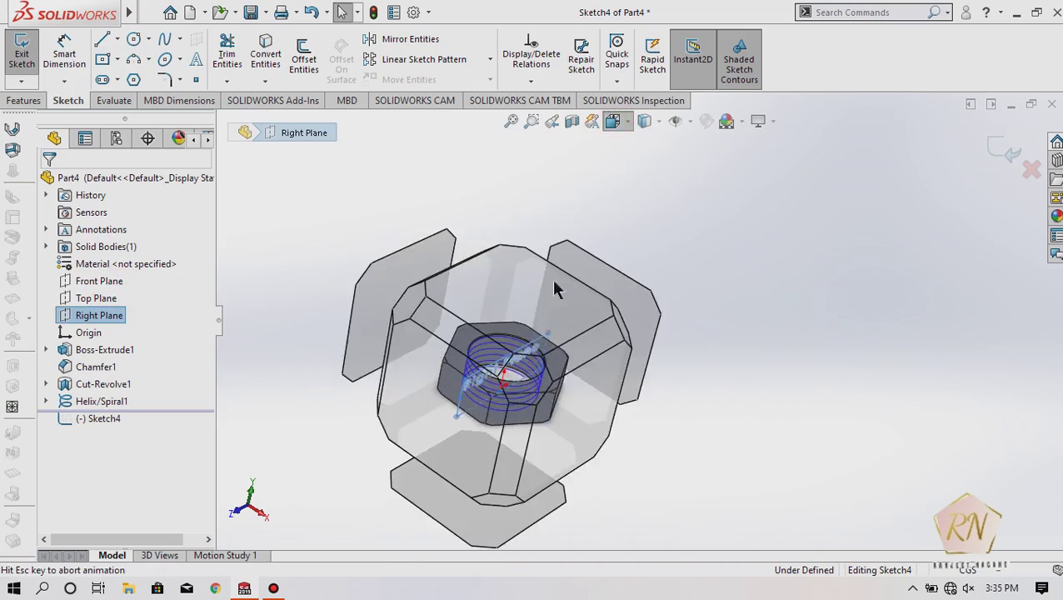
{"action": "left_click", "coordinate": [566, 395]}
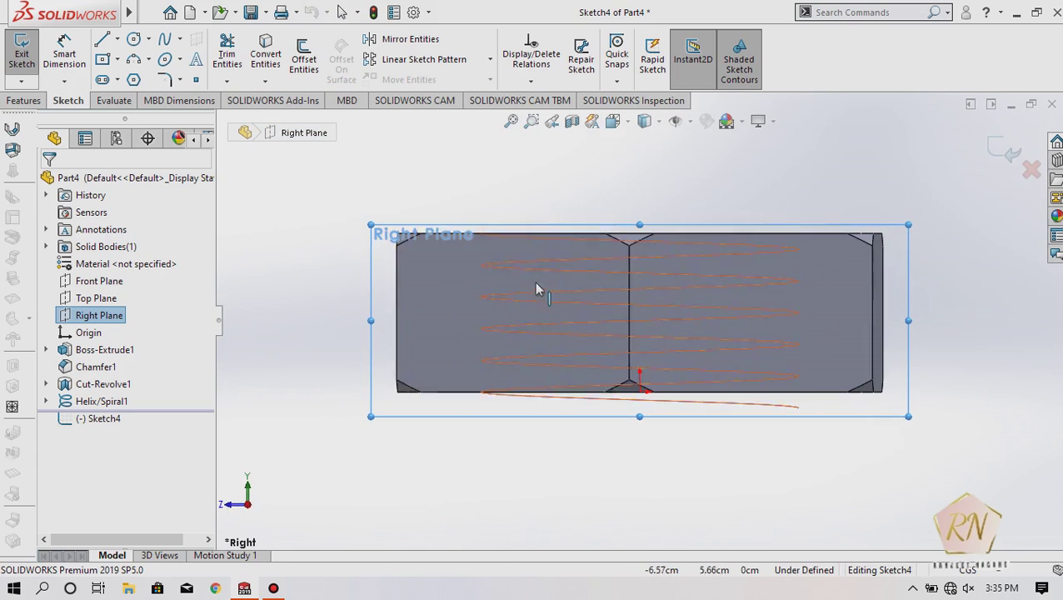
{"action": "scroll", "coordinate": [532, 247], "scroll_direction": "down", "scroll_amount": 2}
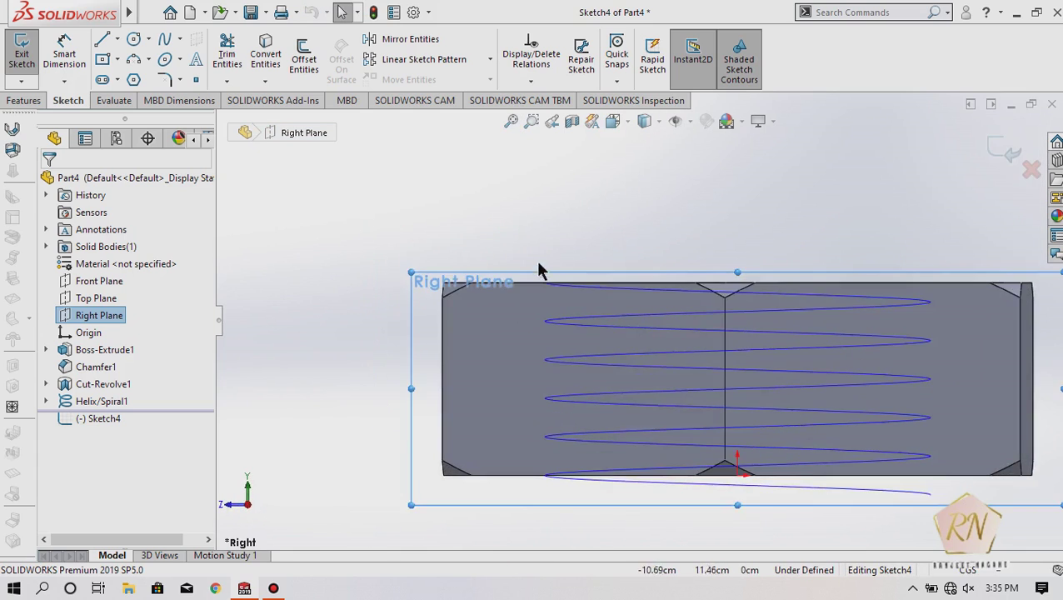
{"action": "scroll", "coordinate": [541, 256], "scroll_direction": "down", "scroll_amount": 2}
{"action": "scroll", "coordinate": [577, 312], "scroll_direction": "down", "scroll_amount": 1}
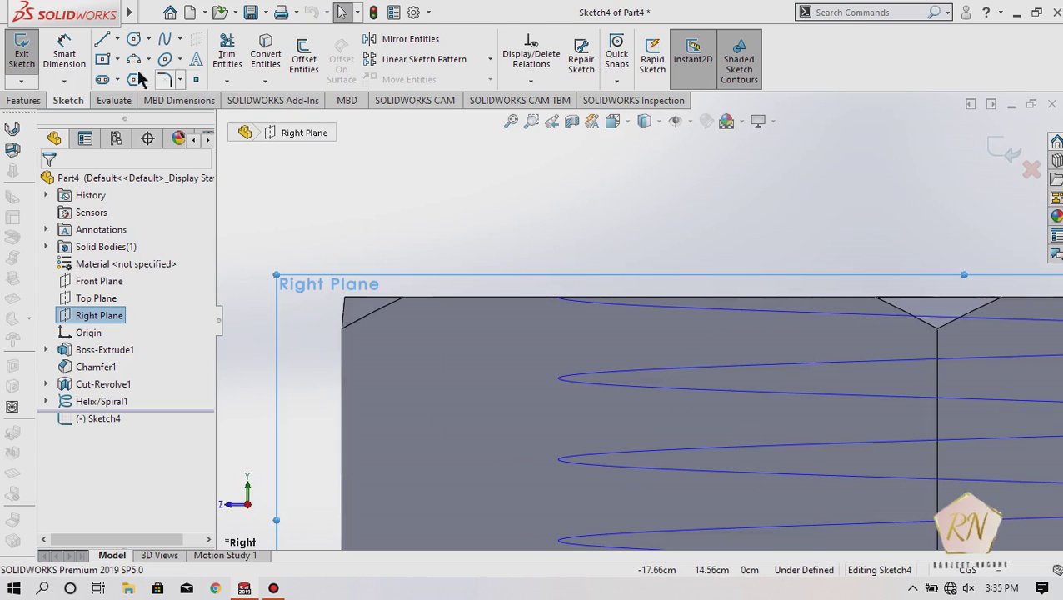
{"action": "left_click", "coordinate": [133, 40]}
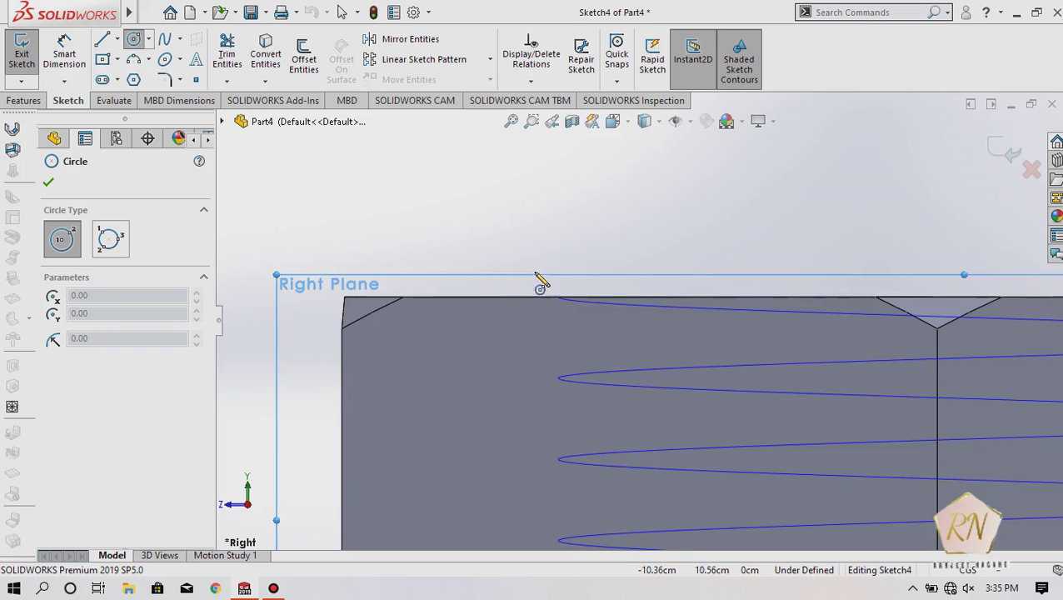
{"action": "key", "text": "Escape"}
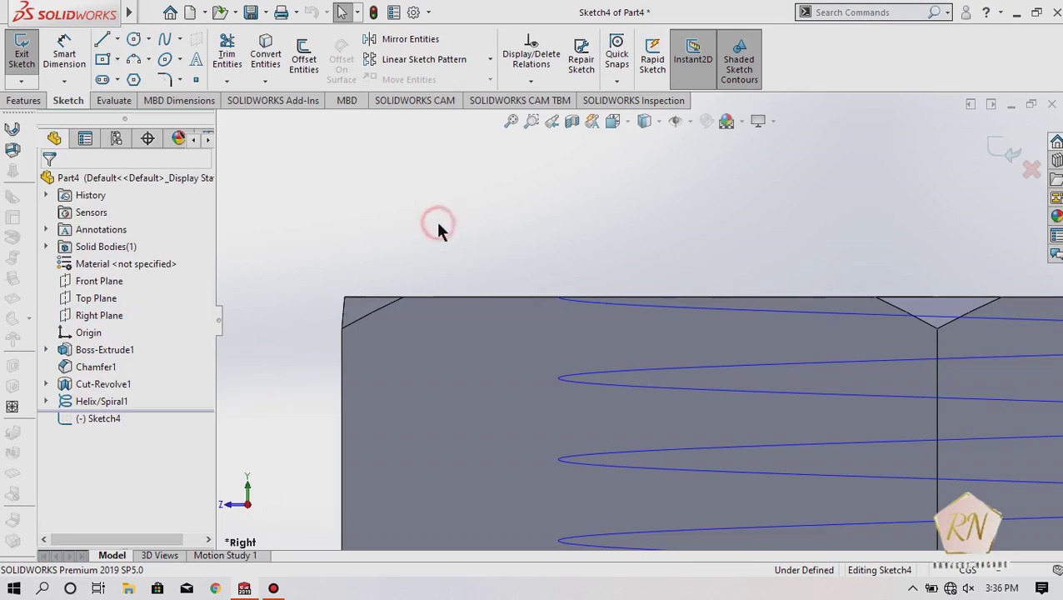
{"action": "mouse_move", "coordinate": [433, 232]}
{"action": "middle_mouse_down"}
{"action": "mouse_move", "coordinate": [451, 340]}
{"action": "mouse_move", "coordinate": [442, 373]}
{"action": "mouse_move", "coordinate": [375, 368]}
{"action": "mouse_move", "coordinate": [333, 349]}
{"action": "mouse_move", "coordinate": [320, 442]}
{"action": "mouse_move", "coordinate": [337, 477]}
{"action": "mouse_move", "coordinate": [375, 458]}
{"action": "mouse_move", "coordinate": [398, 366]}
{"action": "mouse_move", "coordinate": [798, 144]}
{"action": "middle_mouse_up"}
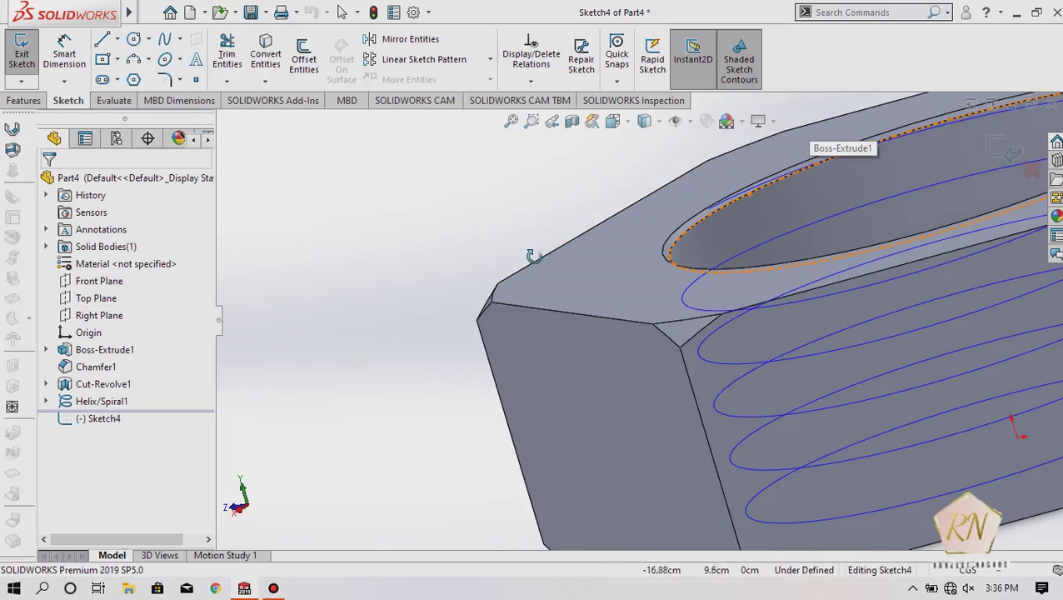
{"action": "mouse_move", "coordinate": [533, 256]}
{"action": "middle_mouse_down"}
{"action": "mouse_move", "coordinate": [472, 258]}
{"action": "mouse_move", "coordinate": [655, 242]}
{"action": "mouse_move", "coordinate": [213, 263]}
{"action": "mouse_move", "coordinate": [360, 291]}
{"action": "middle_mouse_up"}
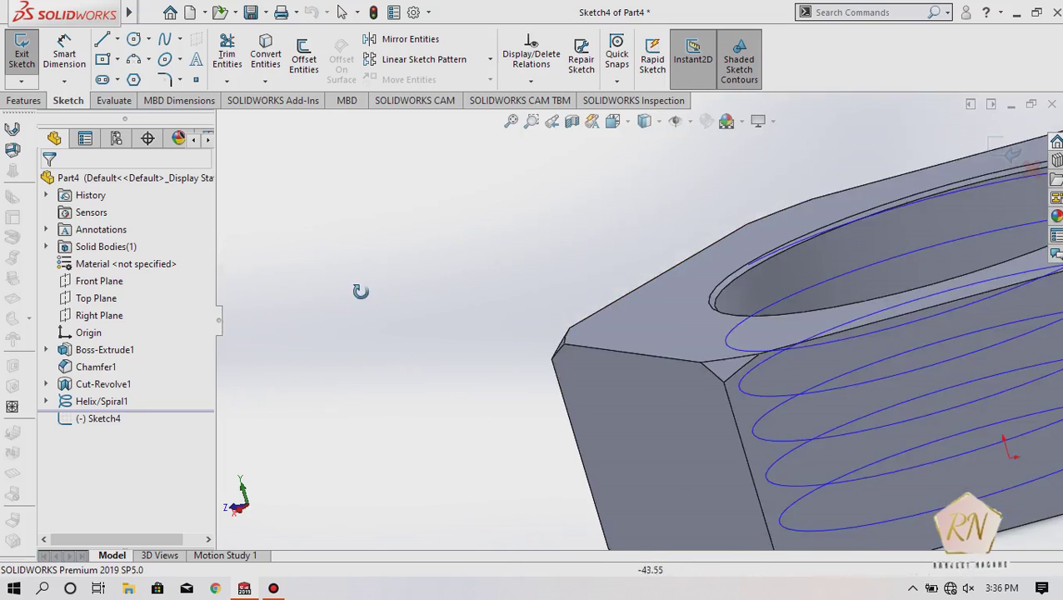
{"action": "scroll", "coordinate": [360, 291], "scroll_direction": "up", "scroll_amount": 5}
{"action": "scroll", "coordinate": [866, 269], "scroll_direction": "down", "scroll_amount": 1}
{"action": "scroll", "coordinate": [513, 289], "scroll_direction": "down", "scroll_amount": 5}
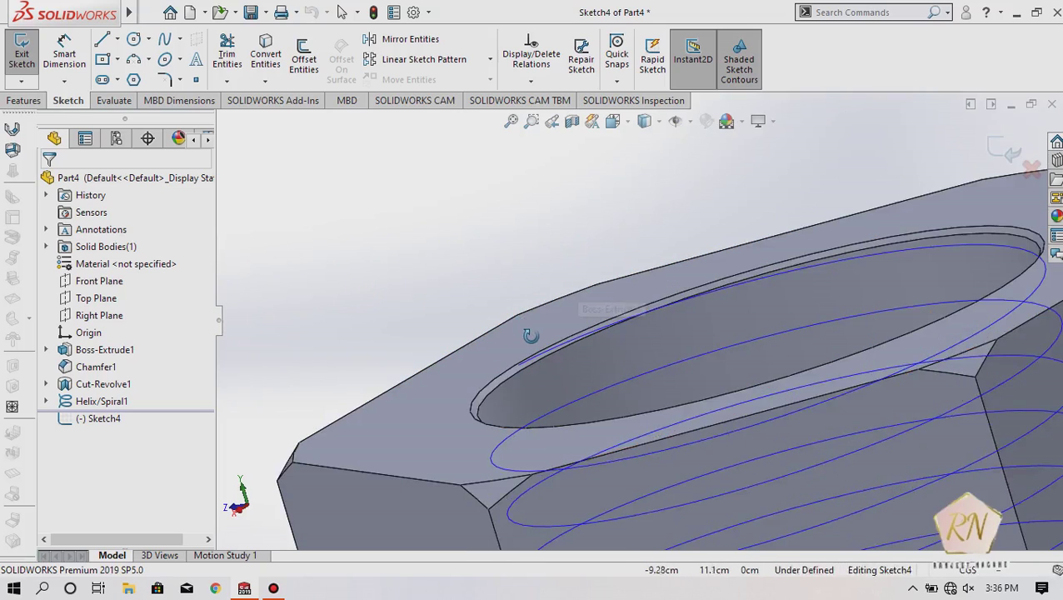
{"action": "scroll", "coordinate": [531, 336], "scroll_direction": "down", "scroll_amount": 1}
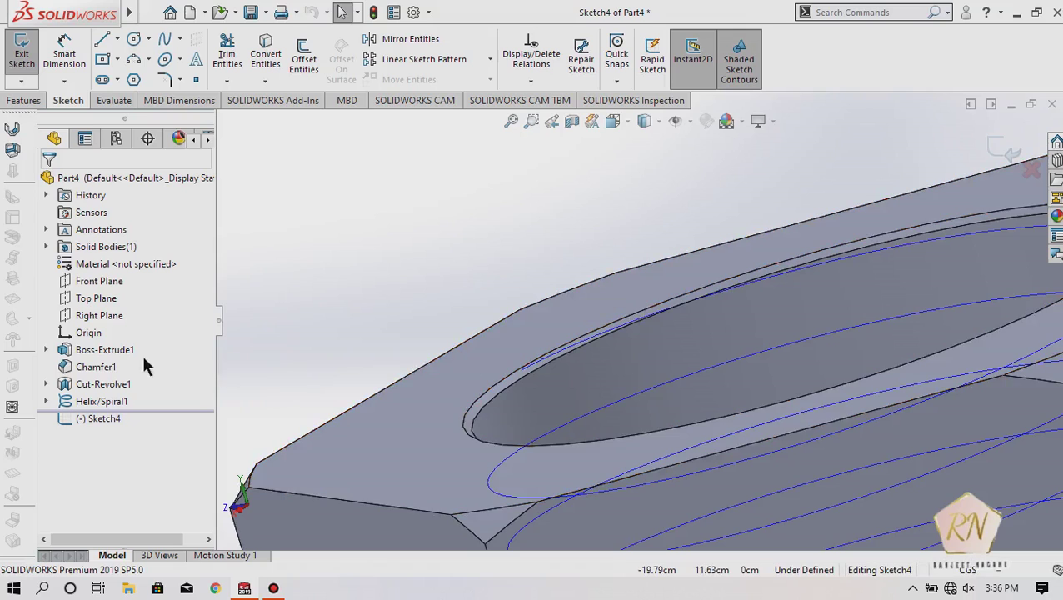
{"action": "left_click", "coordinate": [84, 319]}
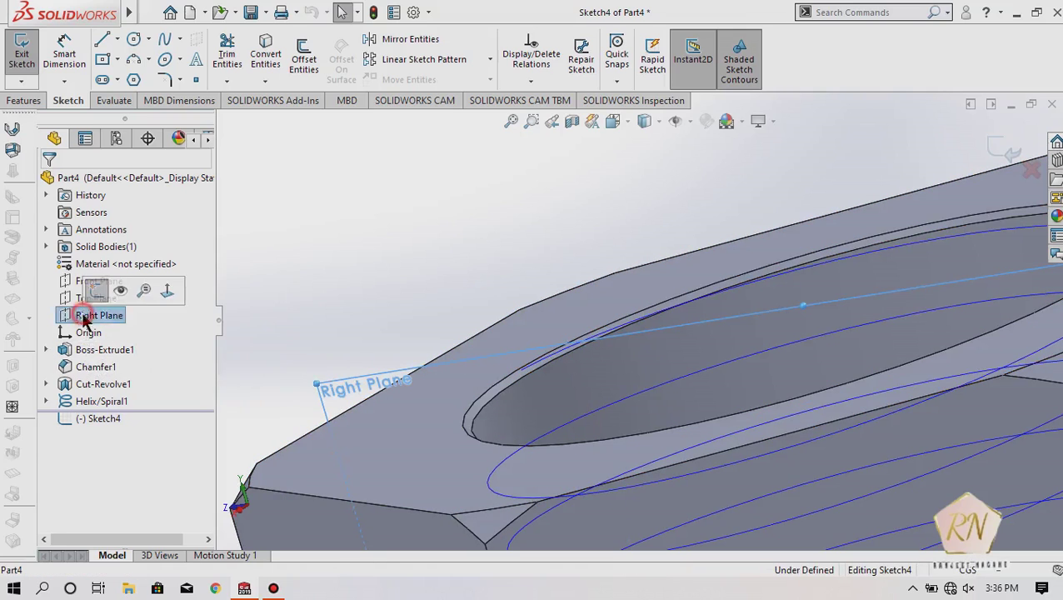
{"action": "mouse_move", "coordinate": [427, 232]}
{"action": "middle_mouse_down"}
{"action": "mouse_move", "coordinate": [404, 339]}
{"action": "mouse_move", "coordinate": [434, 254]}
{"action": "middle_mouse_up"}
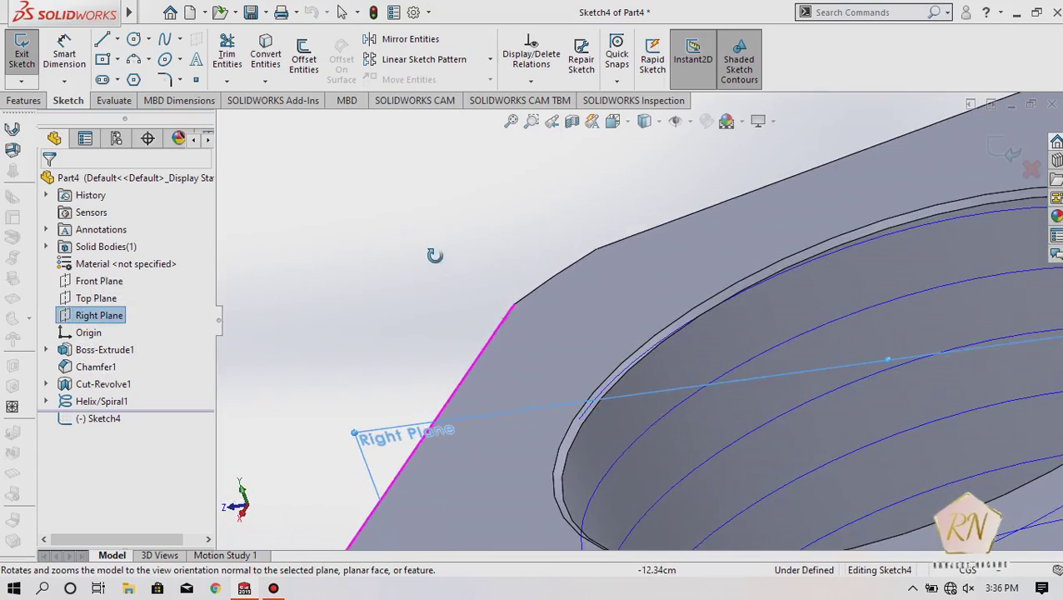
{"action": "left_click", "coordinate": [88, 318]}
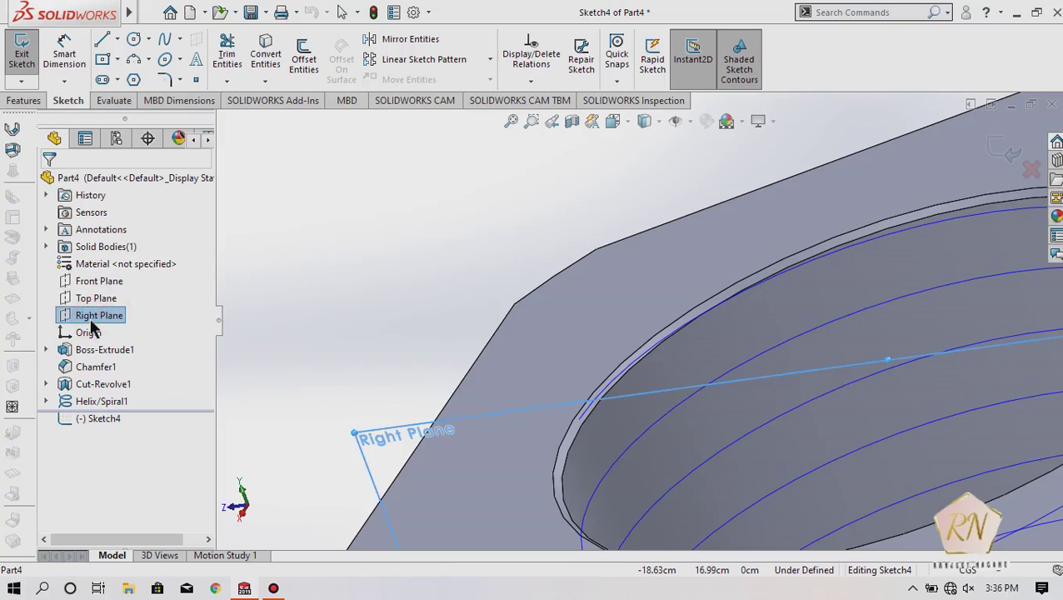
{"action": "right_click", "coordinate": [90, 328]}
{"action": "left_click", "coordinate": [104, 297]}
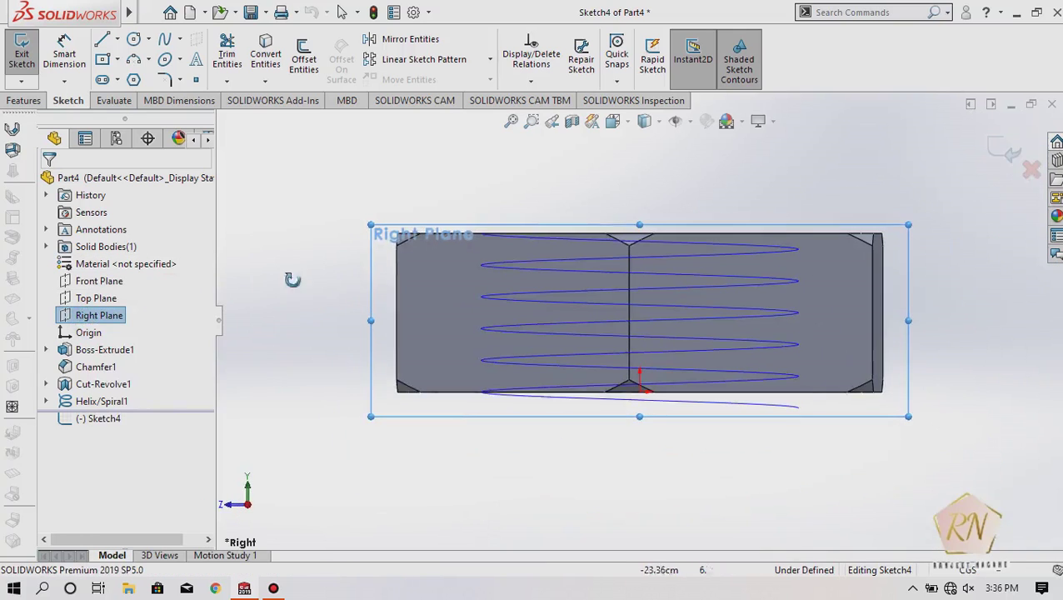
- Draw a circle of radius about 0.65 centred on the helix's end point
{"action": "scroll", "coordinate": [496, 225], "scroll_direction": "up", "scroll_amount": 2}
{"action": "scroll", "coordinate": [517, 250], "scroll_direction": "down", "scroll_amount": 3}
{"action": "scroll", "coordinate": [546, 275], "scroll_direction": "down", "scroll_amount": 3}
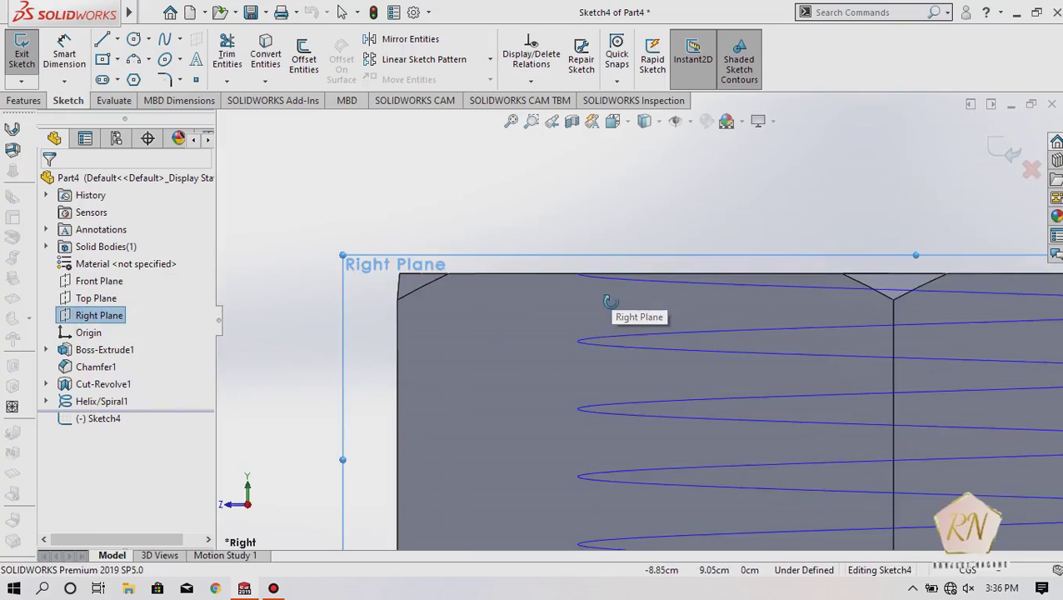
{"action": "scroll", "coordinate": [638, 292], "scroll_direction": "down", "scroll_amount": 2}
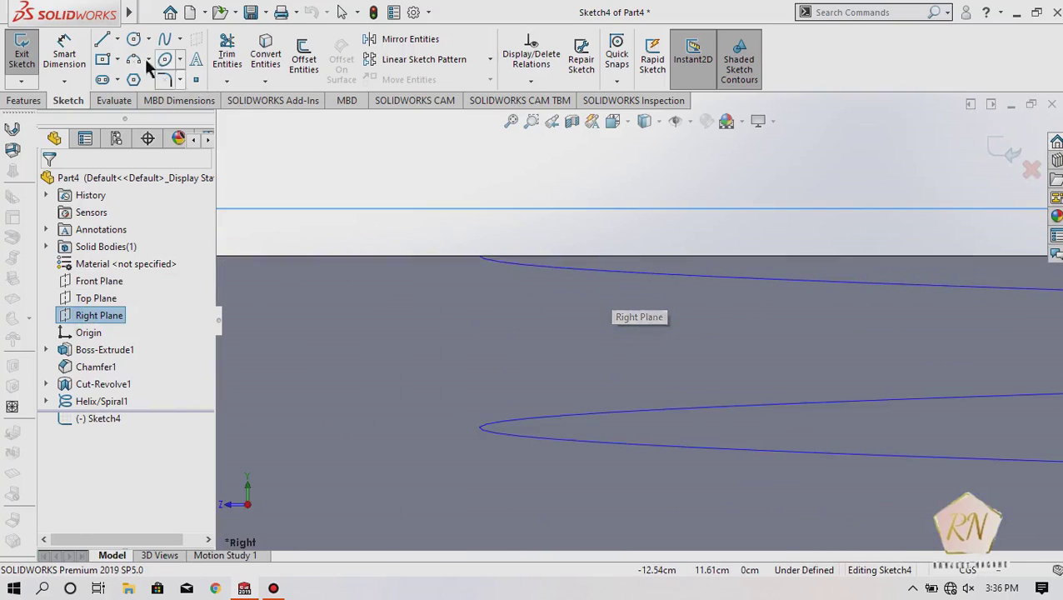
{"action": "left_click", "coordinate": [134, 40]}
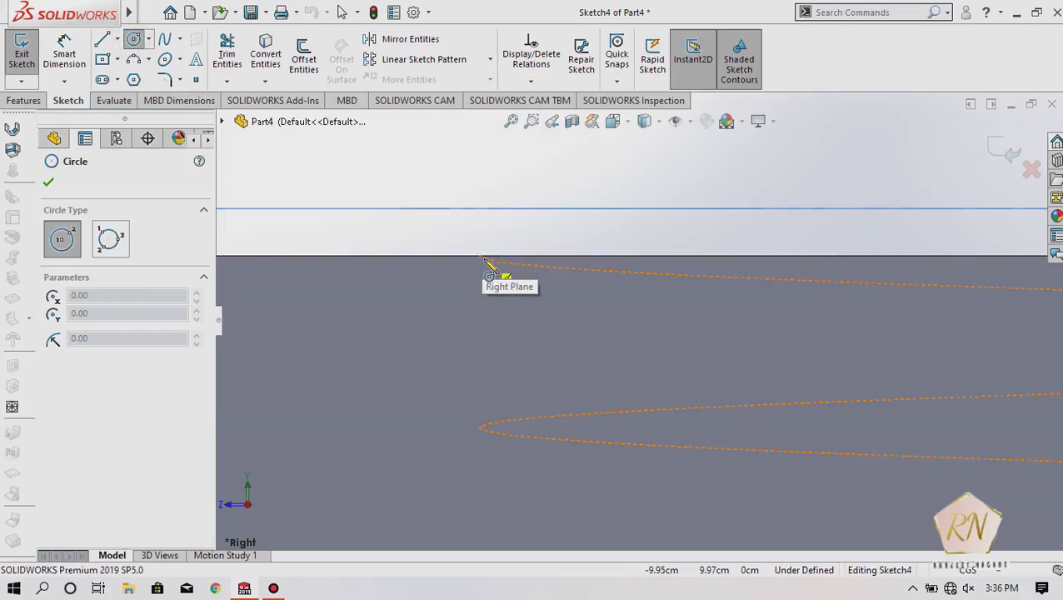
{"action": "key", "text": "Escape"}
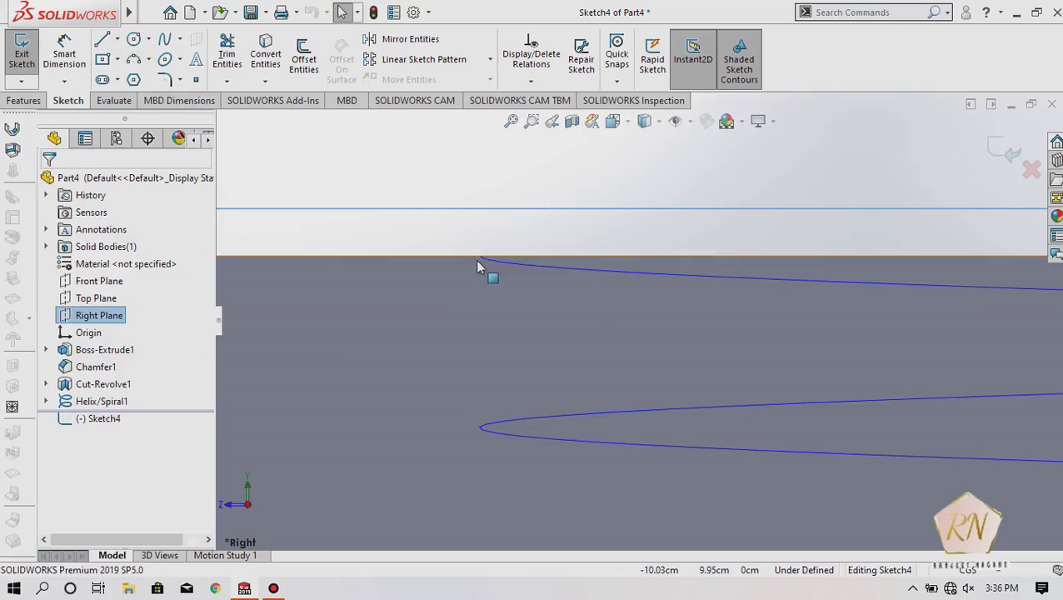
{"action": "left_click", "coordinate": [480, 256]}
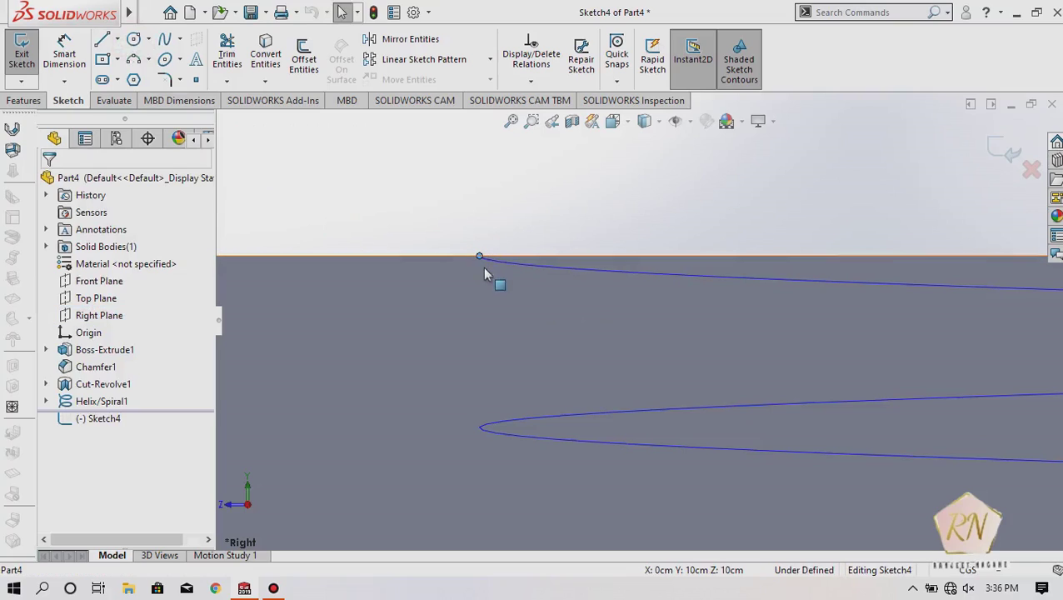
{"action": "left_click", "coordinate": [134, 38]}
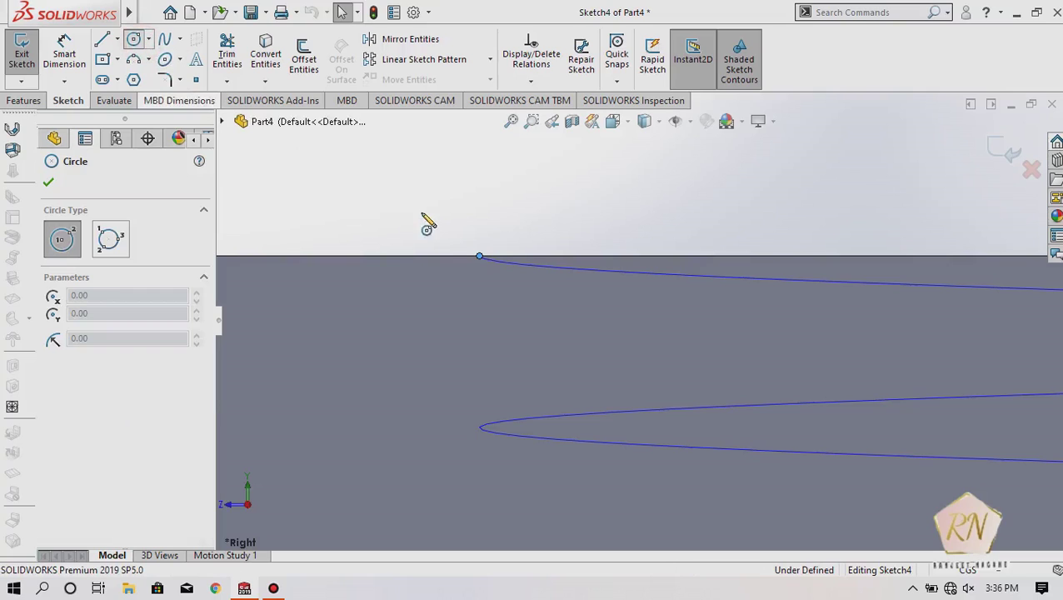
{"action": "left_click", "coordinate": [479, 255]}
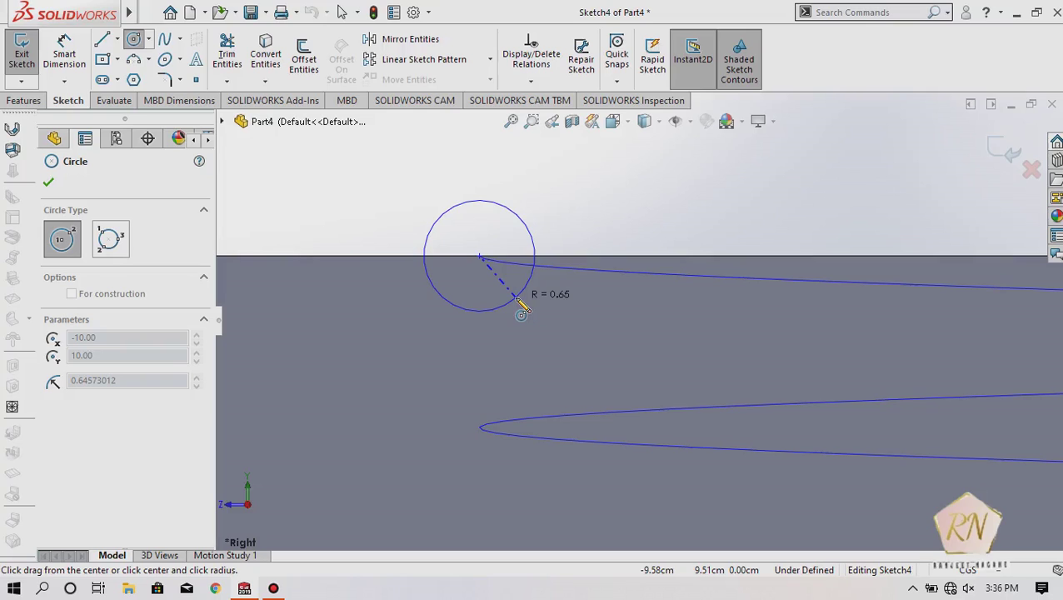
{"action": "left_click", "coordinate": [517, 298]}
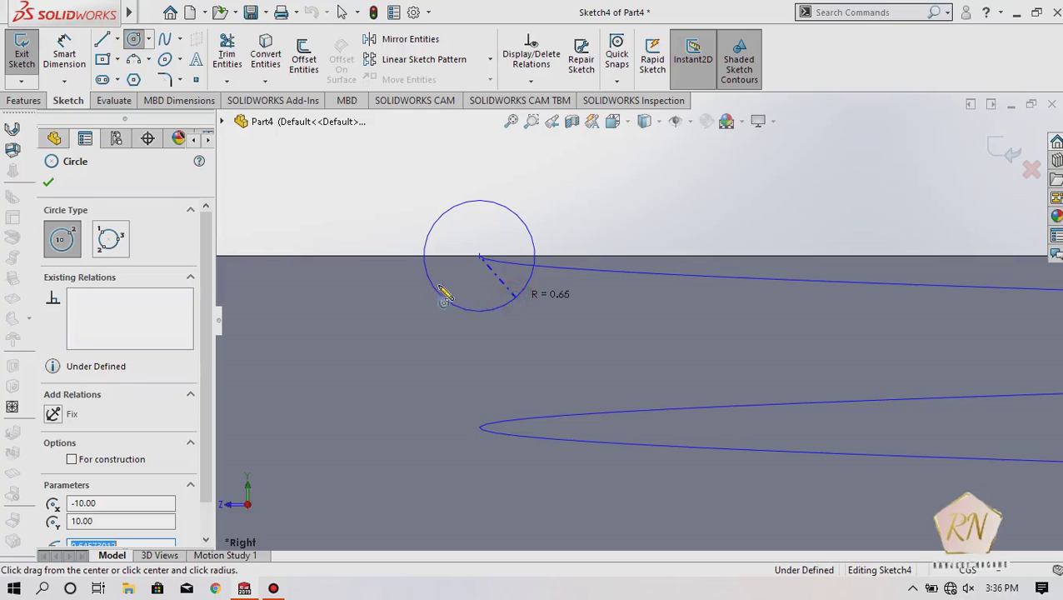
{"action": "left_click", "coordinate": [48, 185]}
- Exit Sketch4 with the circle profile
{"action": "left_click", "coordinate": [23, 100]}
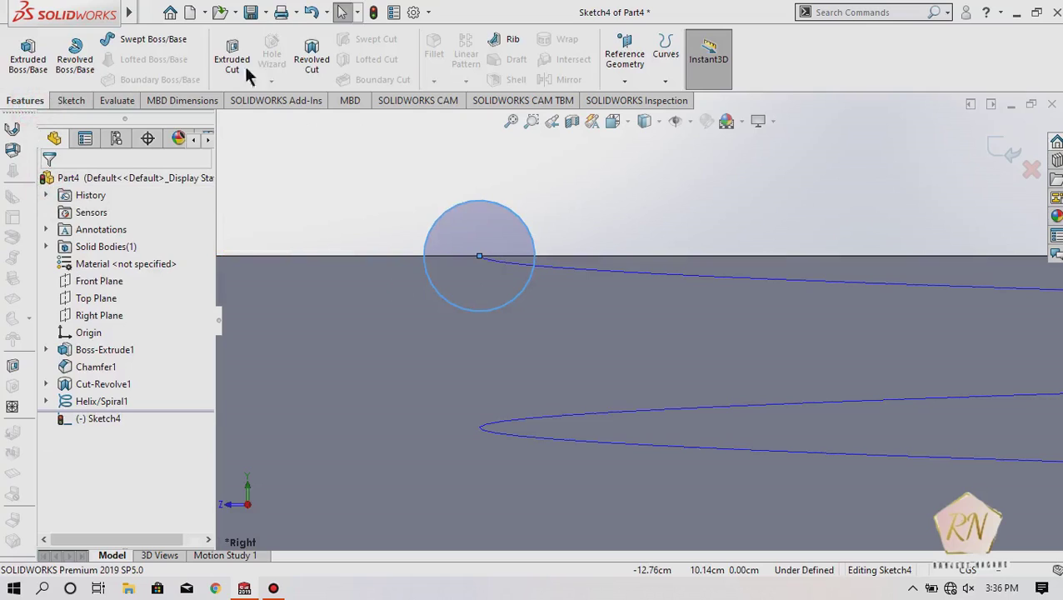
{"action": "left_click", "coordinate": [71, 100]}
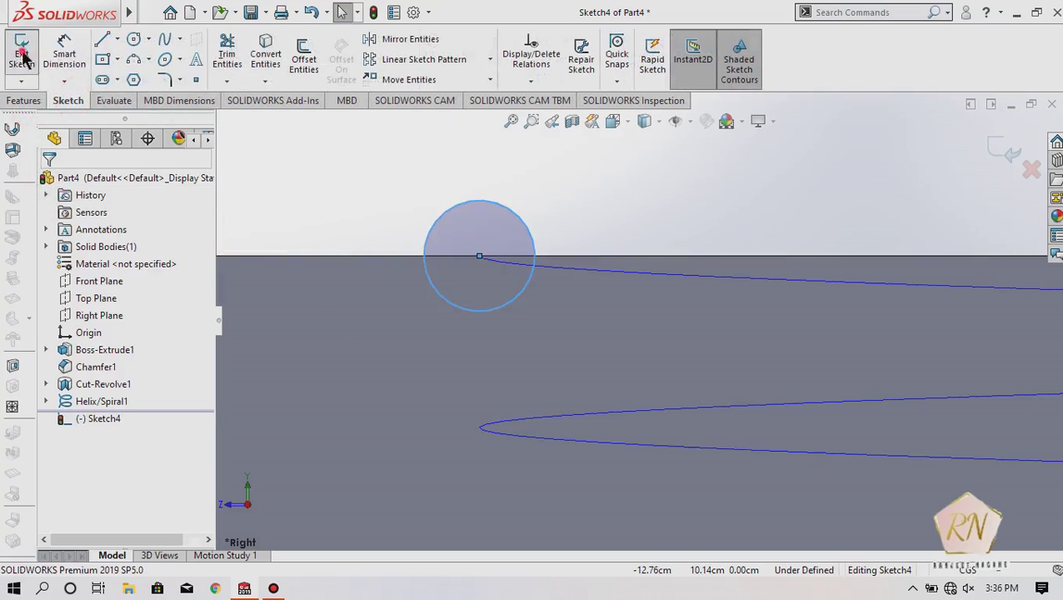
{"action": "left_click", "coordinate": [22, 52]}
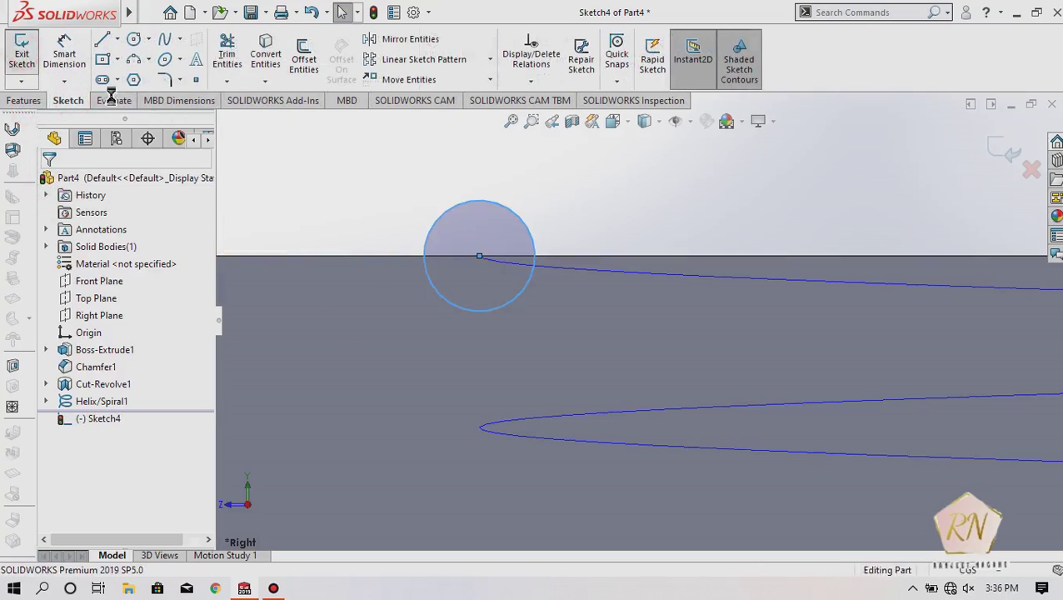
{"action": "left_click", "coordinate": [23, 100]}
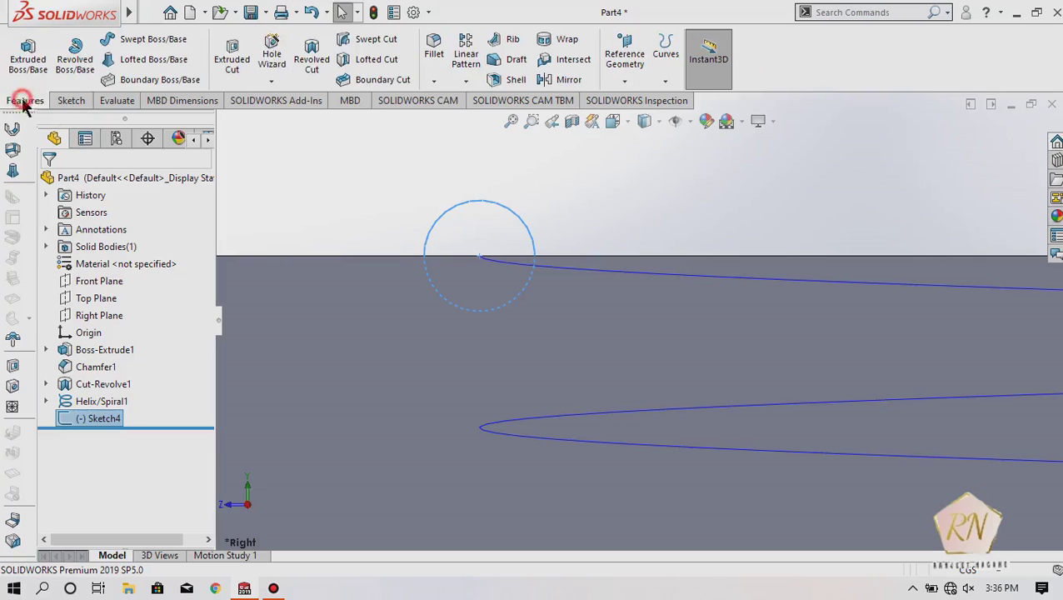
- Sweep-cut the Sketch4 circle along Helix/Spiral1 to cut the nut's internal thread as Cut-Sweep1
{"action": "left_click", "coordinate": [358, 43]}
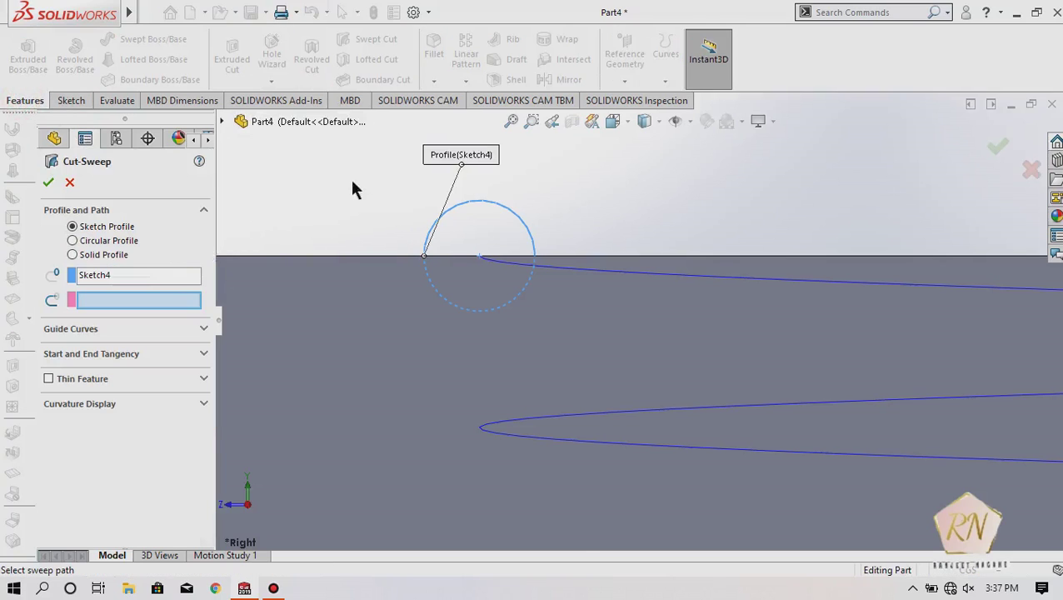
{"action": "key", "text": "f"}
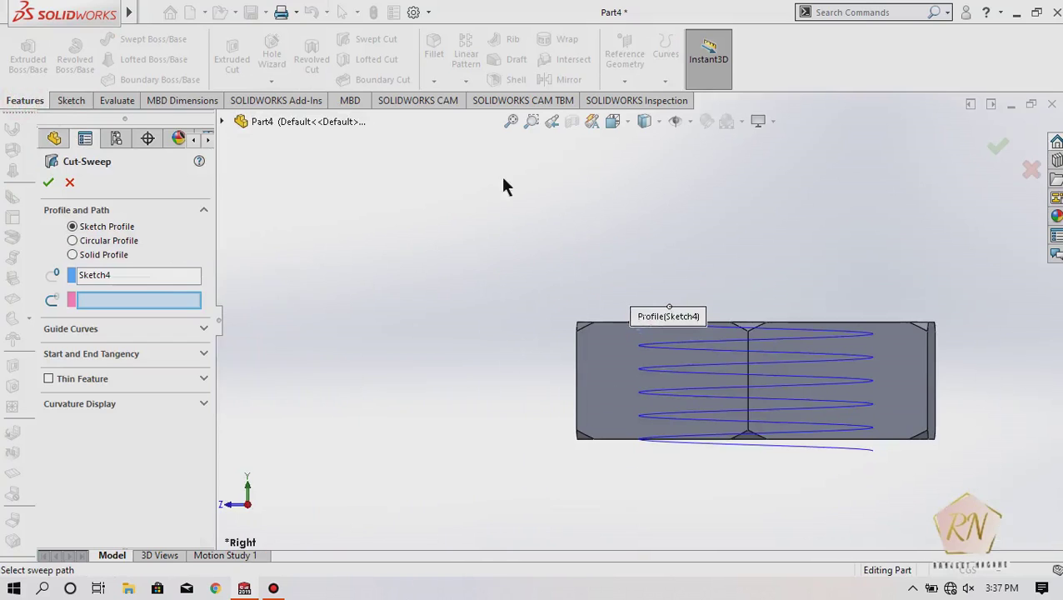
{"action": "middle_click_drag", "start_coordinate": [544, 190], "coordinate": [330, 300]}
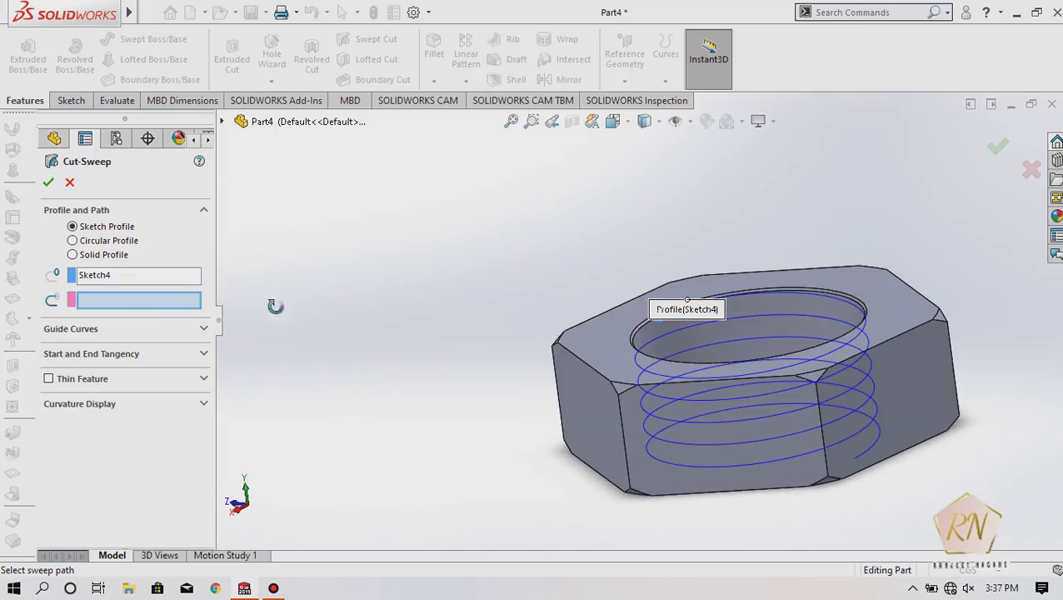
{"action": "left_click", "coordinate": [113, 277]}
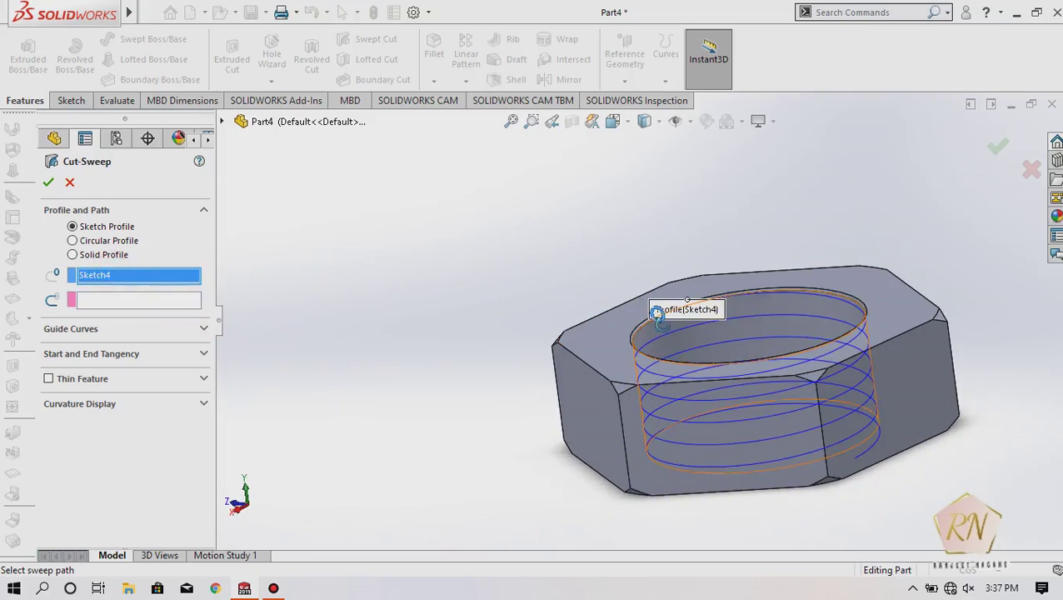
{"action": "left_click", "coordinate": [176, 303]}
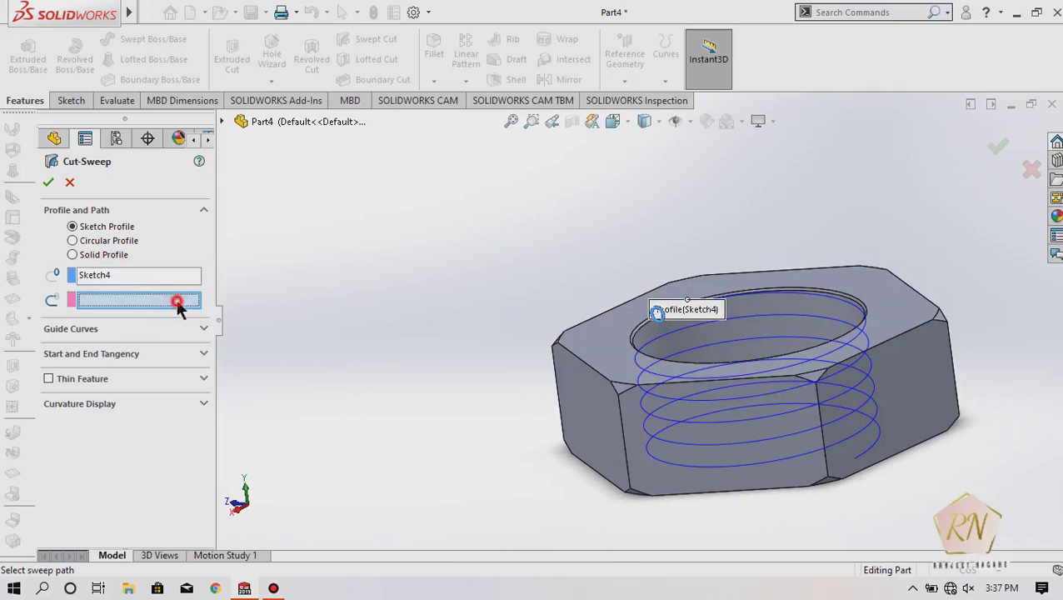
{"action": "left_click", "coordinate": [695, 347]}
{"action": "left_click", "coordinate": [672, 332]}
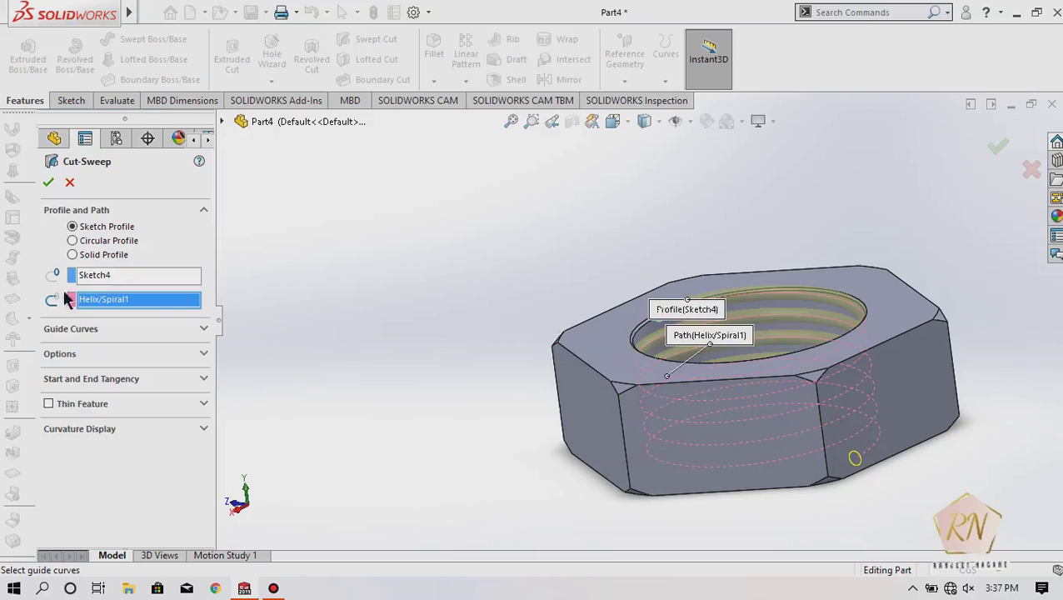
{"action": "left_click", "coordinate": [48, 183]}
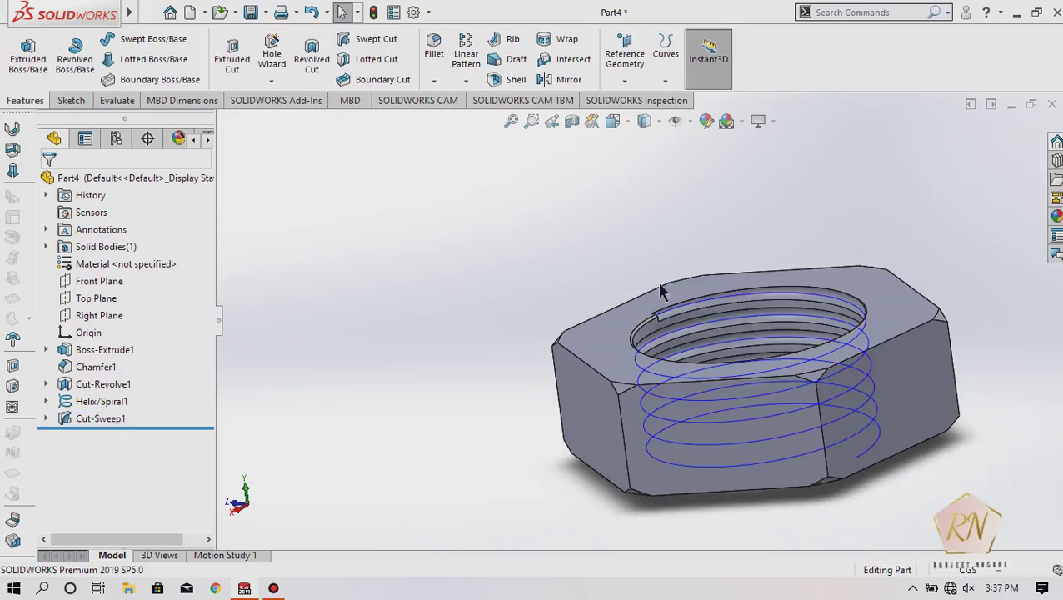
- Hide Helix/Spiral1 and orbit to view the threaded hex nut from above
{"action": "scroll", "coordinate": [712, 319], "scroll_direction": "up", "scroll_amount": 2}
{"action": "scroll", "coordinate": [713, 317], "scroll_direction": "down", "scroll_amount": 1}
{"action": "scroll", "coordinate": [709, 315], "scroll_direction": "down", "scroll_amount": 1}
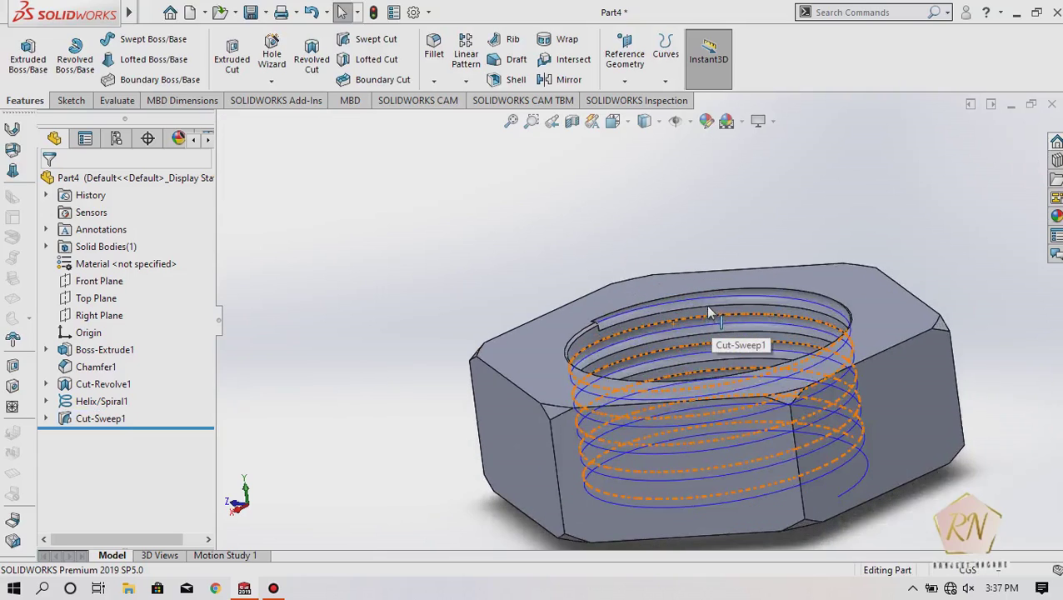
{"action": "scroll", "coordinate": [707, 313], "scroll_direction": "down", "scroll_amount": 1}
{"action": "scroll", "coordinate": [705, 312], "scroll_direction": "down", "scroll_amount": 1}
{"action": "scroll", "coordinate": [706, 311], "scroll_direction": "down", "scroll_amount": 1}
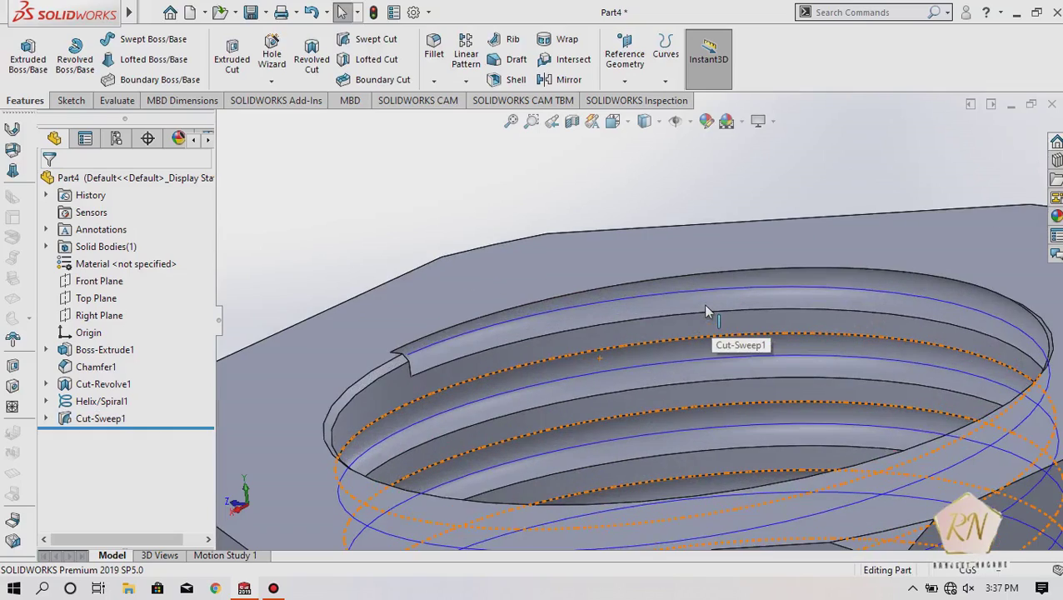
{"action": "scroll", "coordinate": [706, 311], "scroll_direction": "up", "scroll_amount": 2}
{"action": "scroll", "coordinate": [706, 311], "scroll_direction": "up", "scroll_amount": 1}
{"action": "scroll", "coordinate": [705, 310], "scroll_direction": "down", "scroll_amount": 1}
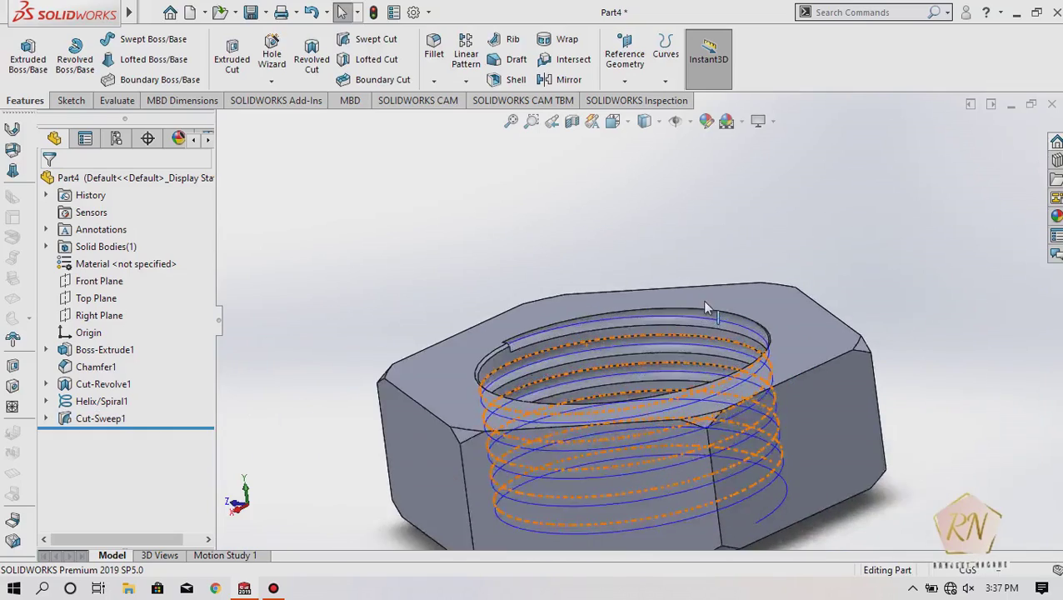
{"action": "scroll", "coordinate": [704, 313], "scroll_direction": "down", "scroll_amount": 1}
{"action": "right_click", "coordinate": [696, 338]}
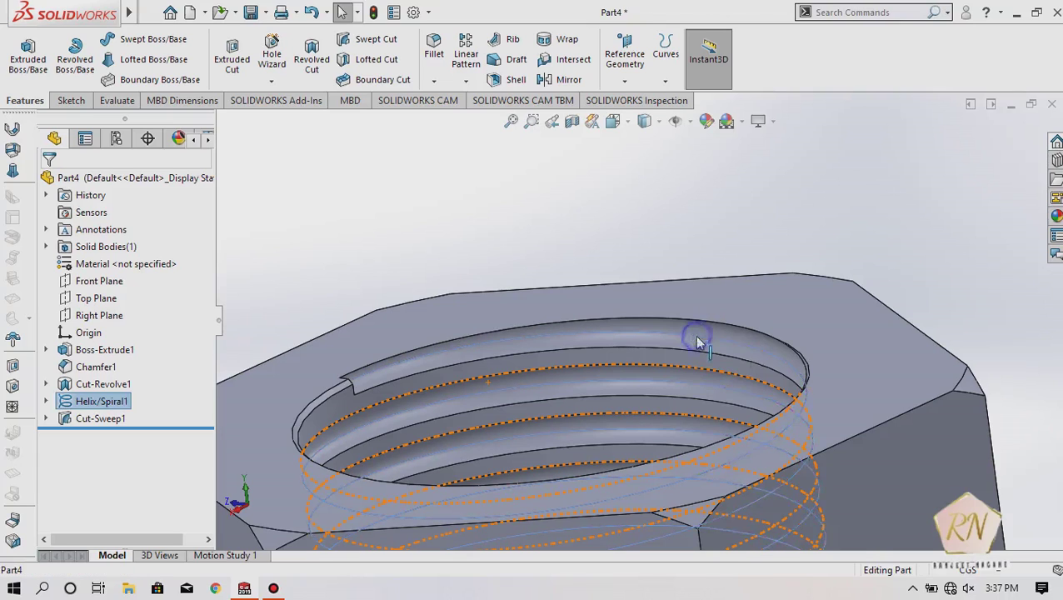
{"action": "left_click", "coordinate": [734, 301]}
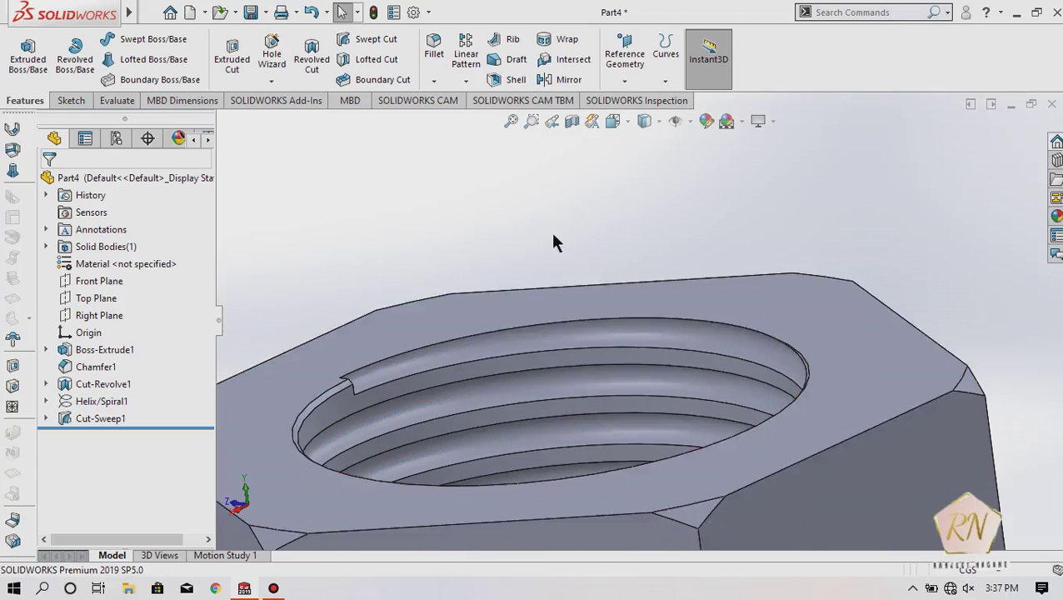
{"action": "scroll", "coordinate": [555, 229], "scroll_direction": "down", "scroll_amount": 3}
{"action": "scroll", "coordinate": [558, 224], "scroll_direction": "up", "scroll_amount": 1}
{"action": "scroll", "coordinate": [558, 224], "scroll_direction": "up", "scroll_amount": 2}
{"action": "scroll", "coordinate": [563, 225], "scroll_direction": "up", "scroll_amount": 2}
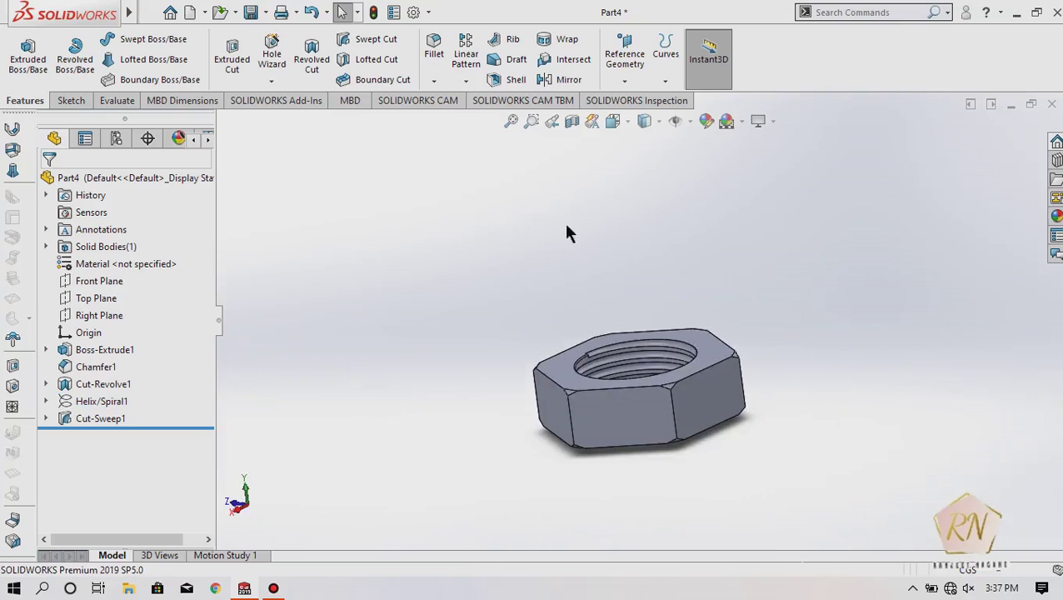
{"action": "mouse_move", "coordinate": [767, 393]}
{"action": "middle_mouse_down"}
{"action": "mouse_move", "coordinate": [731, 313]}
{"action": "mouse_move", "coordinate": [719, 180]}
{"action": "mouse_move", "coordinate": [793, 117]}
{"action": "mouse_move", "coordinate": [740, 166]}
{"action": "mouse_move", "coordinate": [555, 400]}
{"action": "mouse_move", "coordinate": [603, 327]}
{"action": "mouse_move", "coordinate": [646, 408]}
{"action": "mouse_move", "coordinate": [622, 408]}
{"action": "middle_mouse_up"}
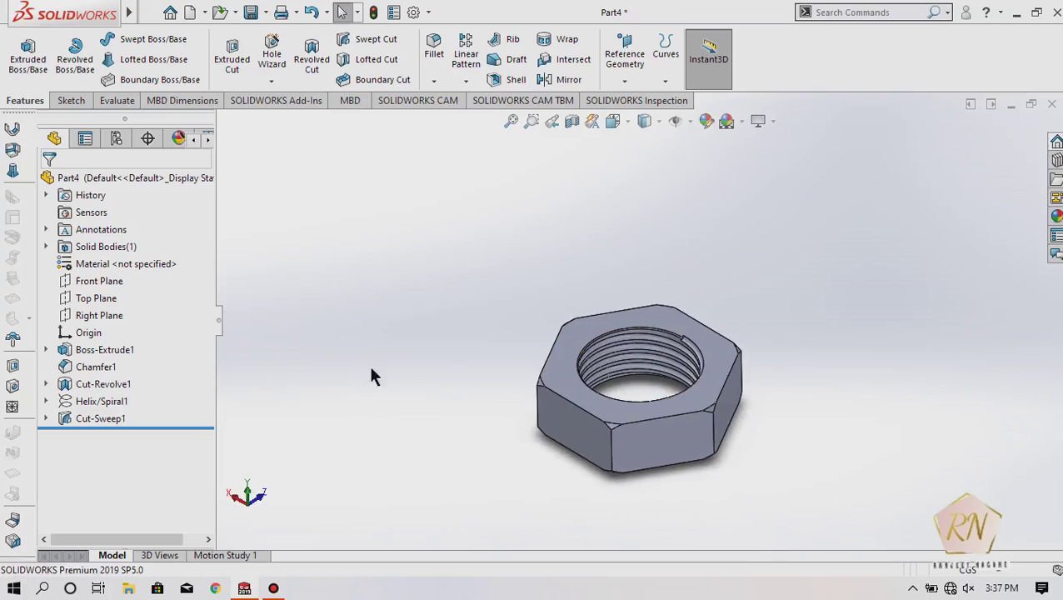
- Save the part with the file name 'nut'
{"action": "key", "text": "ctrl+s"}
{"action": "left_click", "coordinate": [347, 213]}
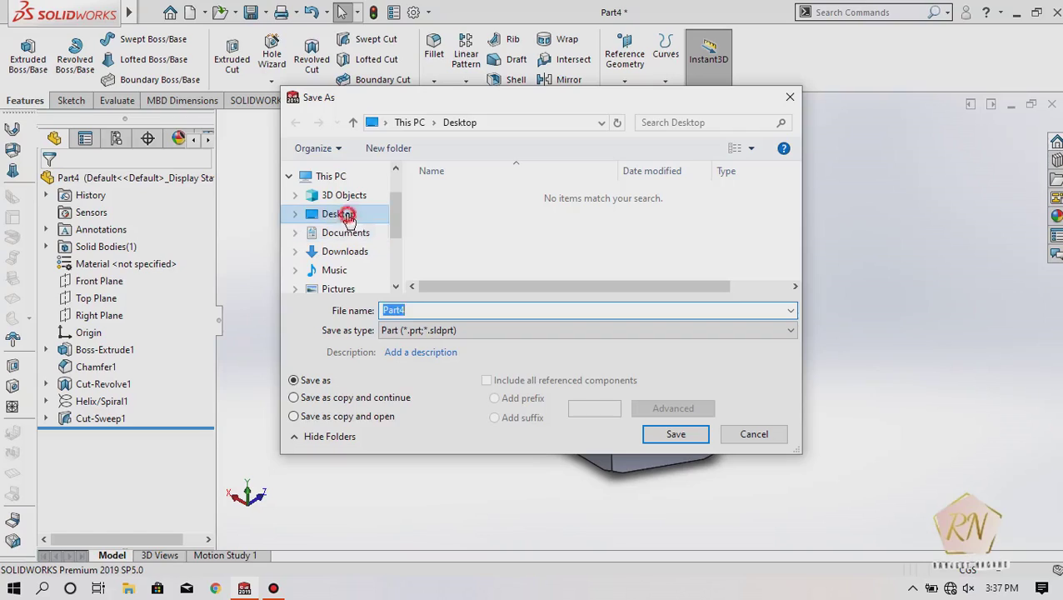
{"action": "double_click", "coordinate": [428, 312]}
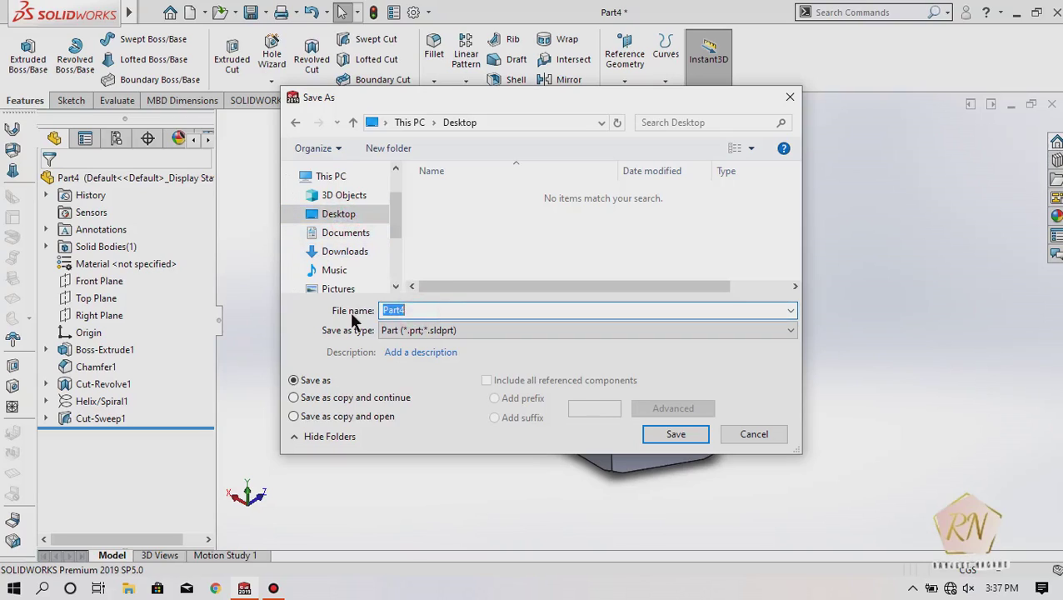
{"action": "type", "text": "nut"}
{"action": "key", "text": "Return"}
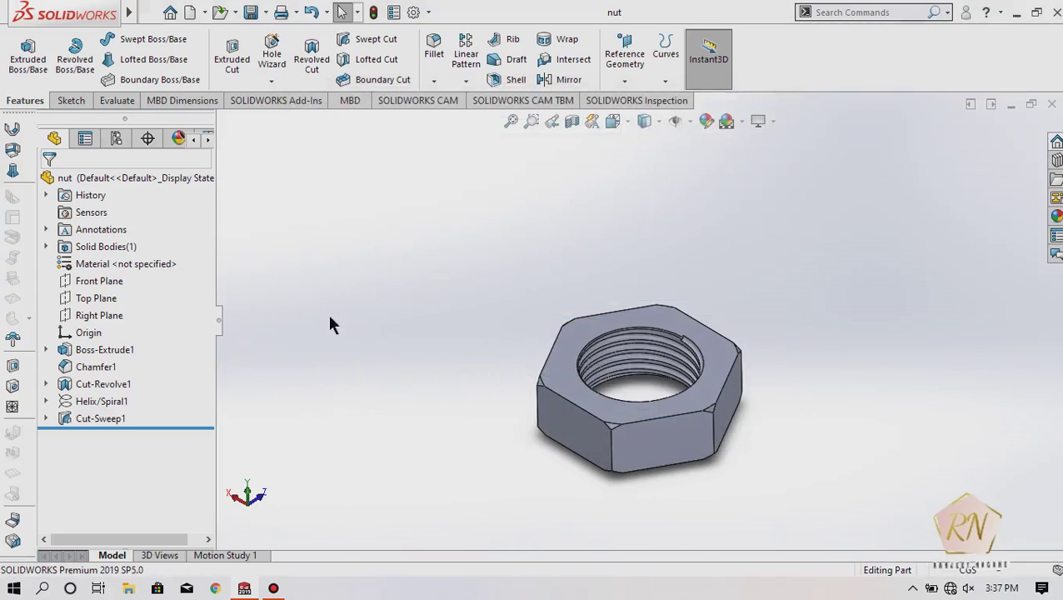
- Close the nut document and create a new blank part, Part5
{"action": "left_click", "coordinate": [1053, 105]}
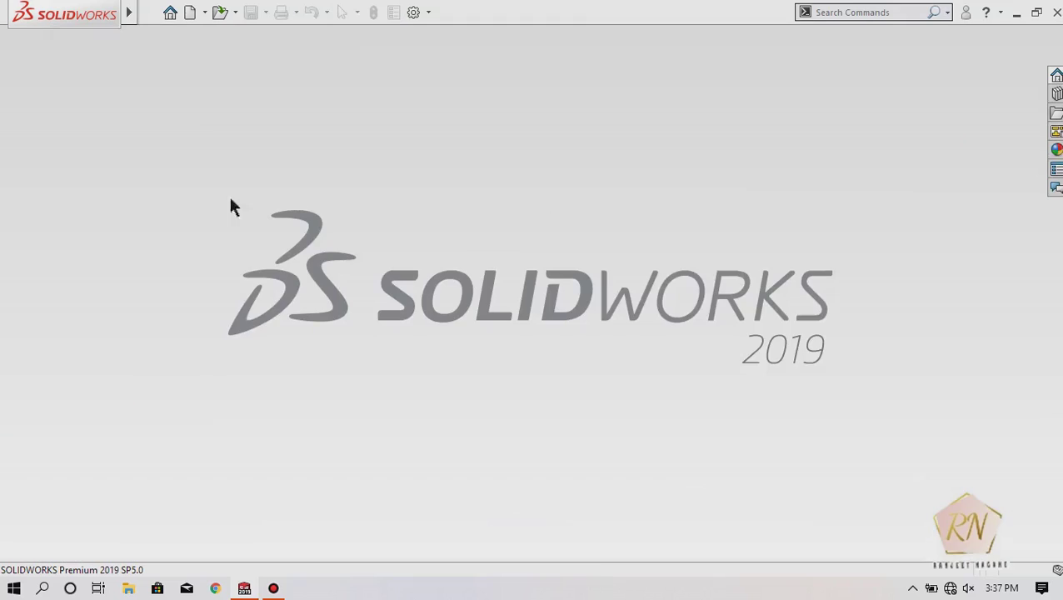
{"action": "left_click", "coordinate": [190, 14]}
{"action": "left_click", "coordinate": [354, 281]}
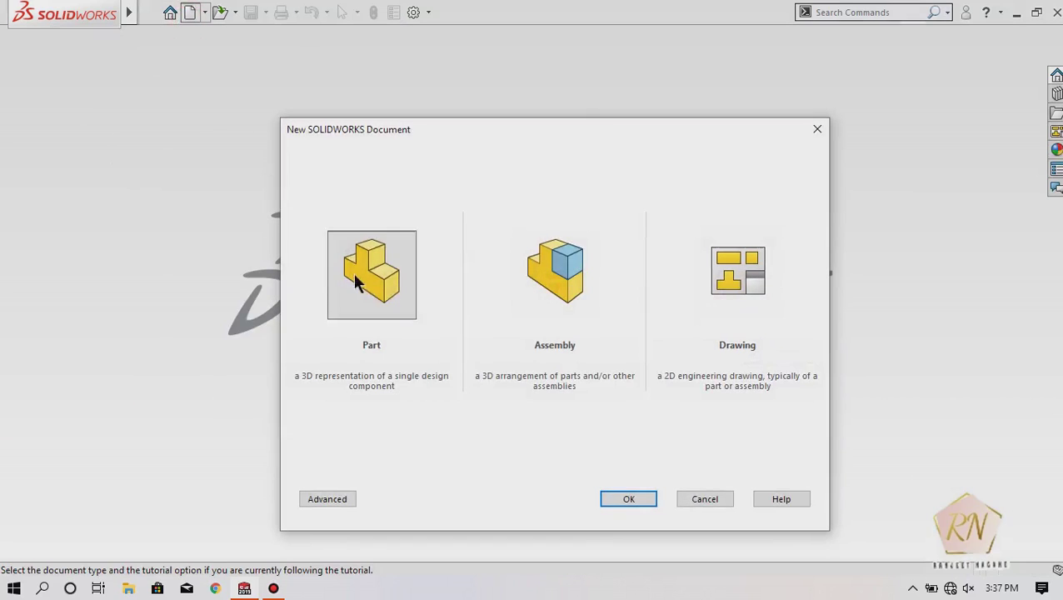
{"action": "left_click", "coordinate": [628, 501]}
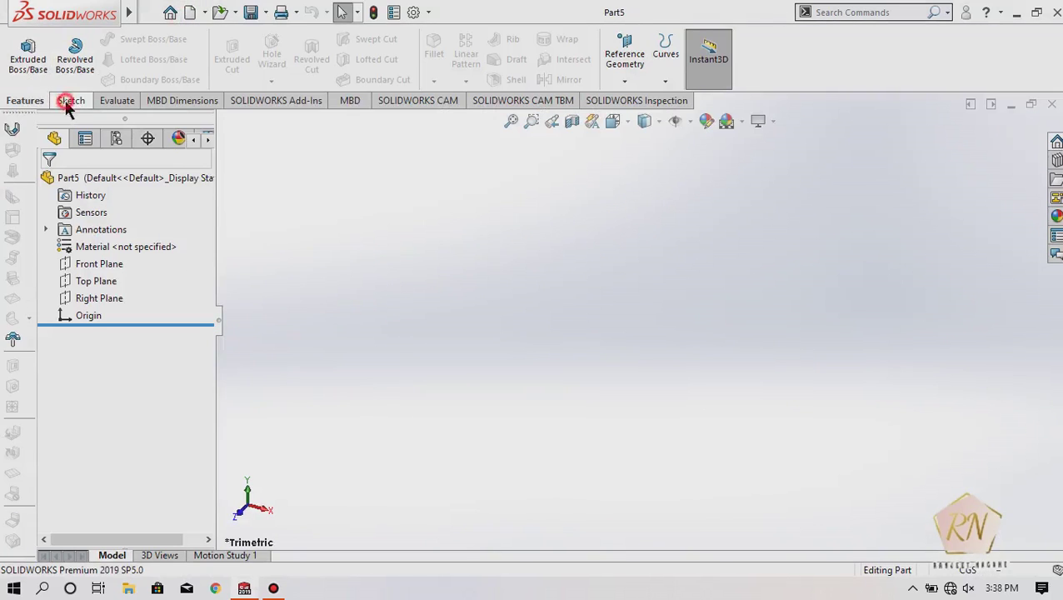
- Start a Top Plane sketch and draw an origin-centred circle of radius 10
{"action": "left_click", "coordinate": [70, 101]}
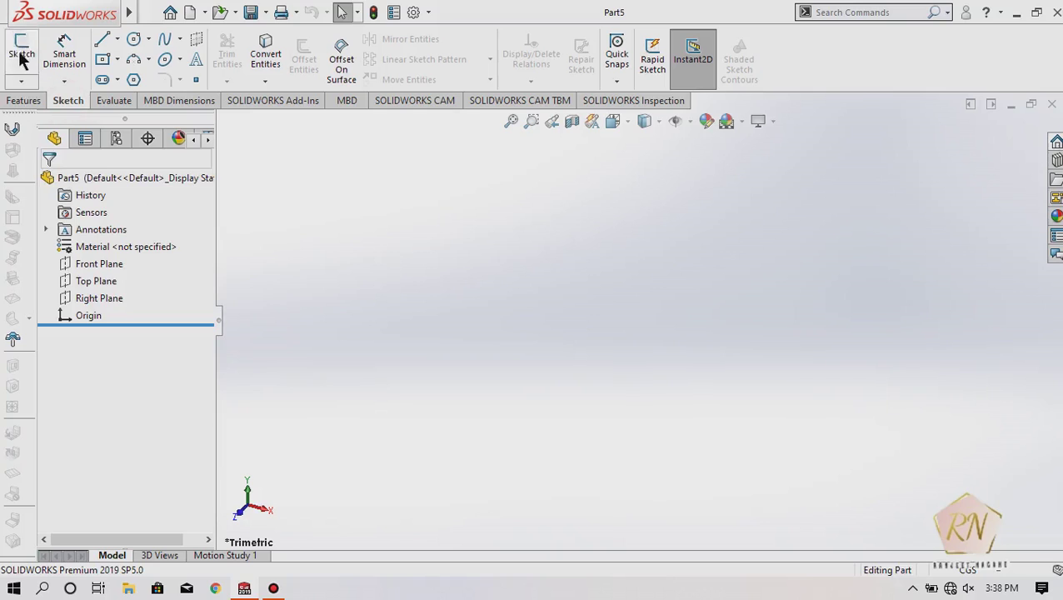
{"action": "left_click", "coordinate": [22, 52]}
{"action": "left_click", "coordinate": [423, 329]}
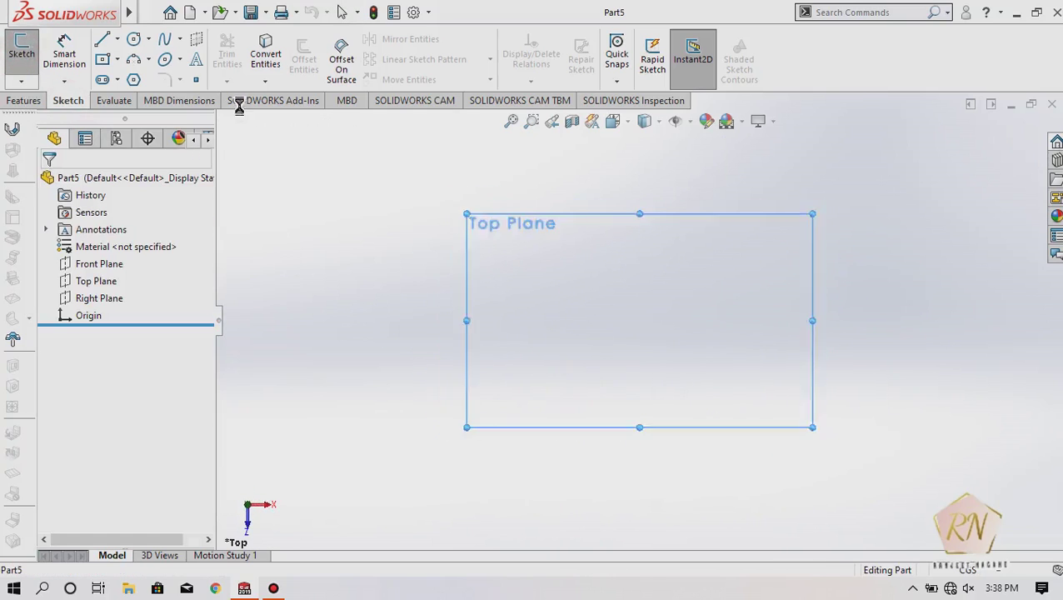
{"action": "left_click", "coordinate": [134, 39]}
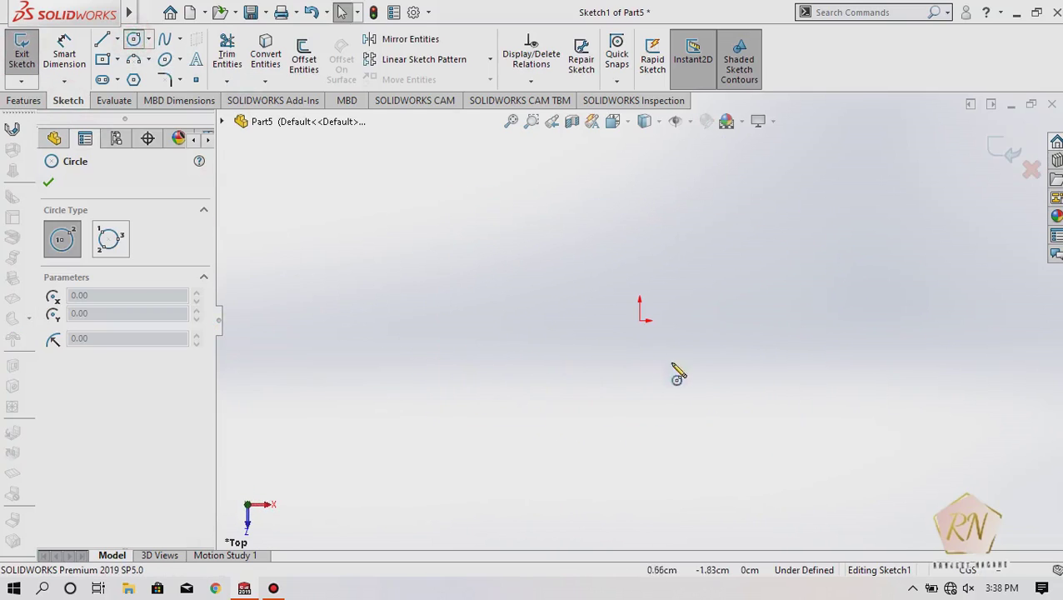
{"action": "left_click", "coordinate": [640, 320]}
{"action": "left_click", "coordinate": [714, 333]}
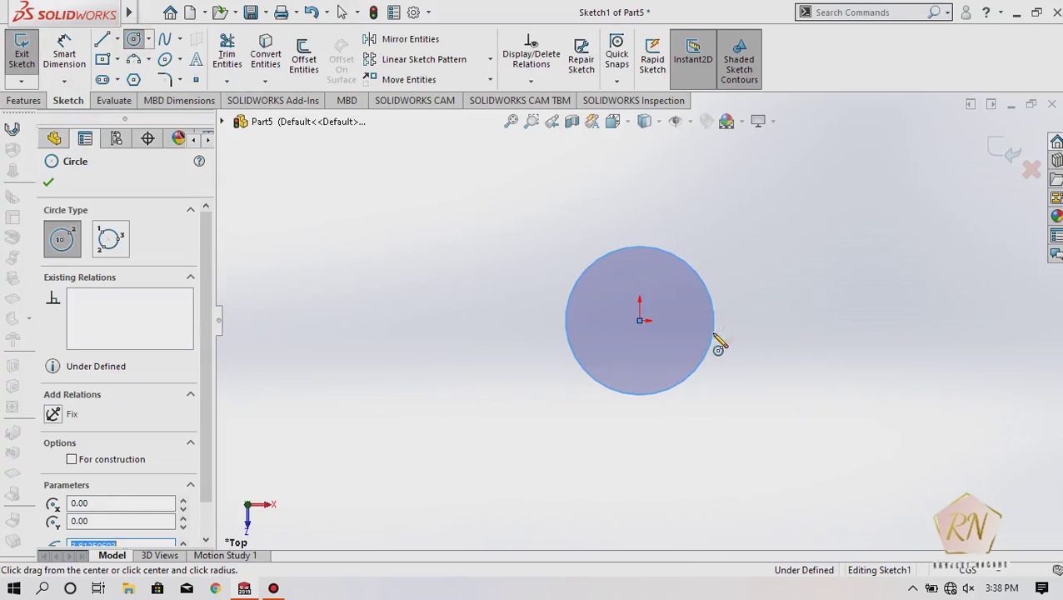
{"action": "type", "text": "10"}
{"action": "key", "text": "Return"}
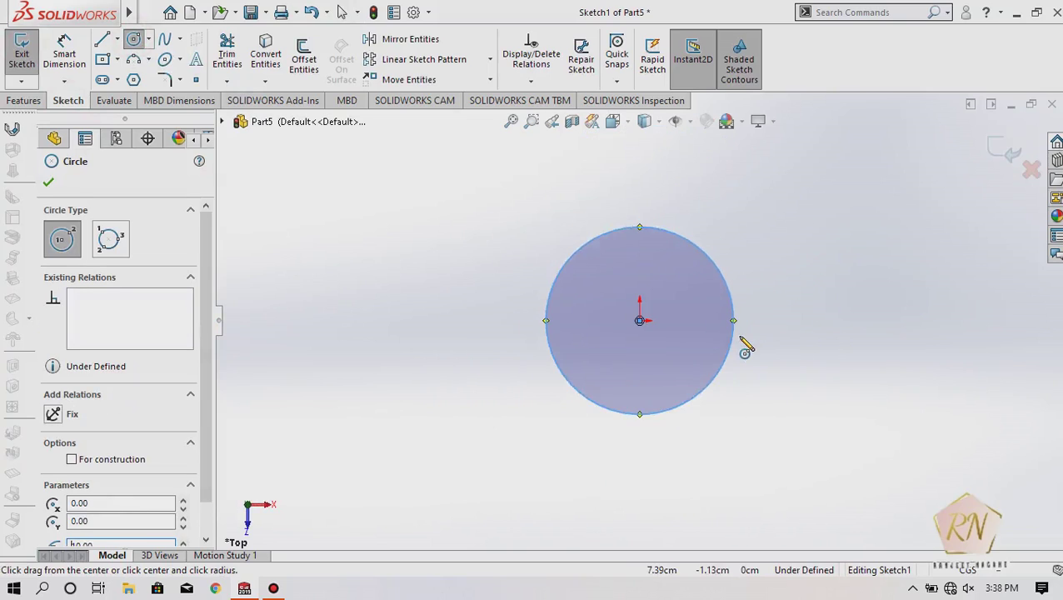
- Add a six-sided polygon centred on the origin with a 30 inscribed radius
{"action": "left_click", "coordinate": [133, 81]}
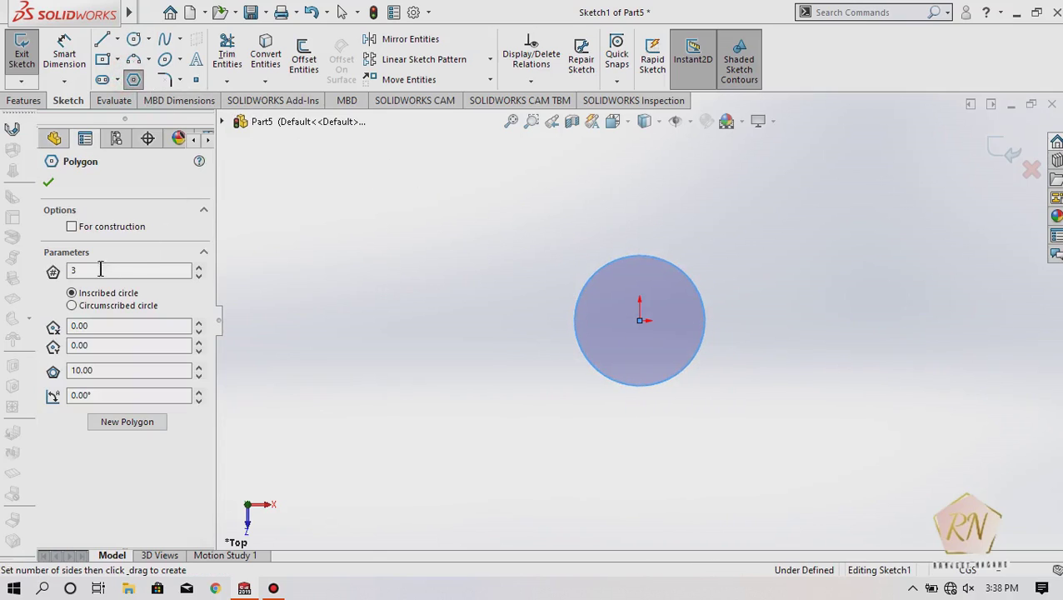
{"action": "double_click", "coordinate": [89, 272]}
{"action": "type", "text": "6"}
{"action": "left_click", "coordinate": [640, 321]}
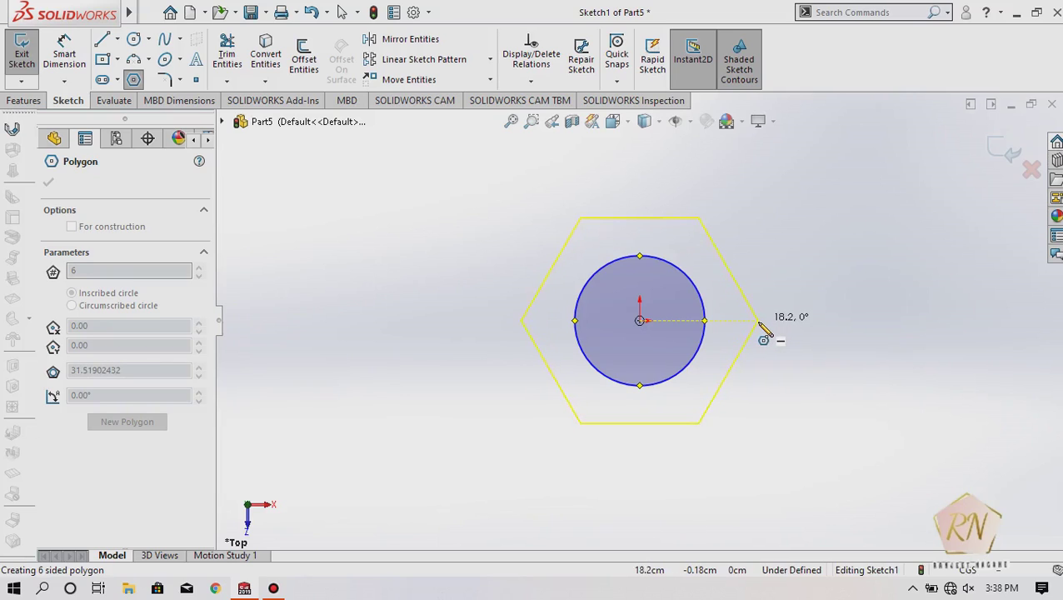
{"action": "left_click", "coordinate": [759, 320]}
{"action": "left_click", "coordinate": [132, 370]}
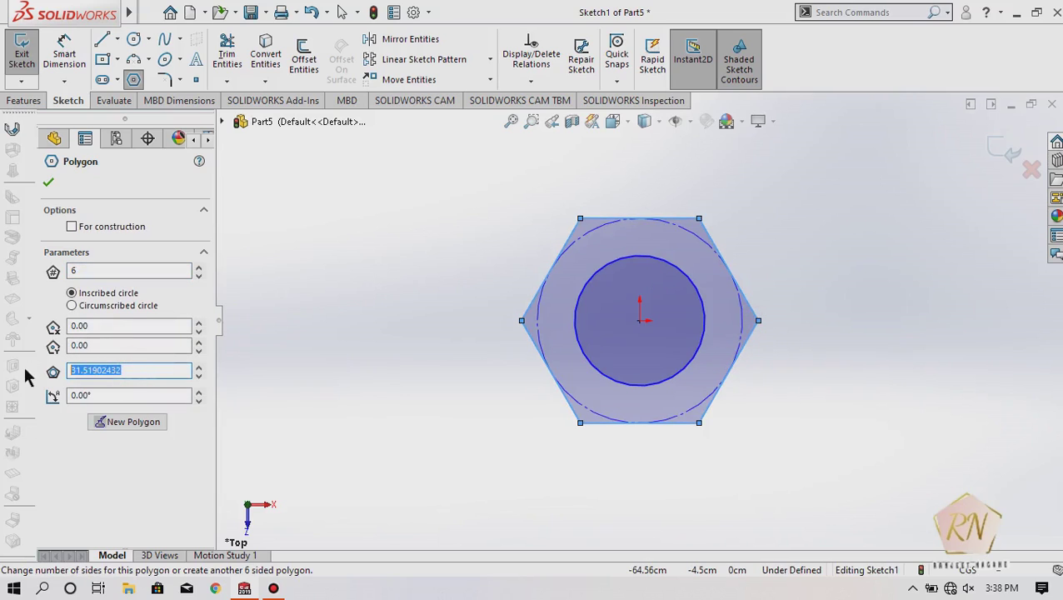
{"action": "type", "text": "30"}
{"action": "key", "text": "Return"}
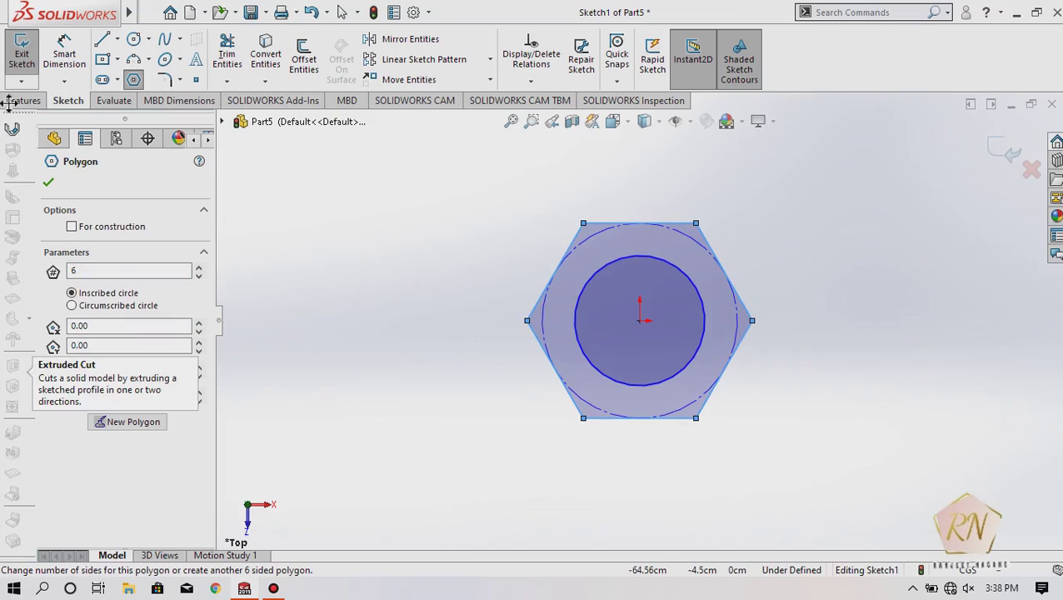
{"action": "left_click", "coordinate": [25, 100]}
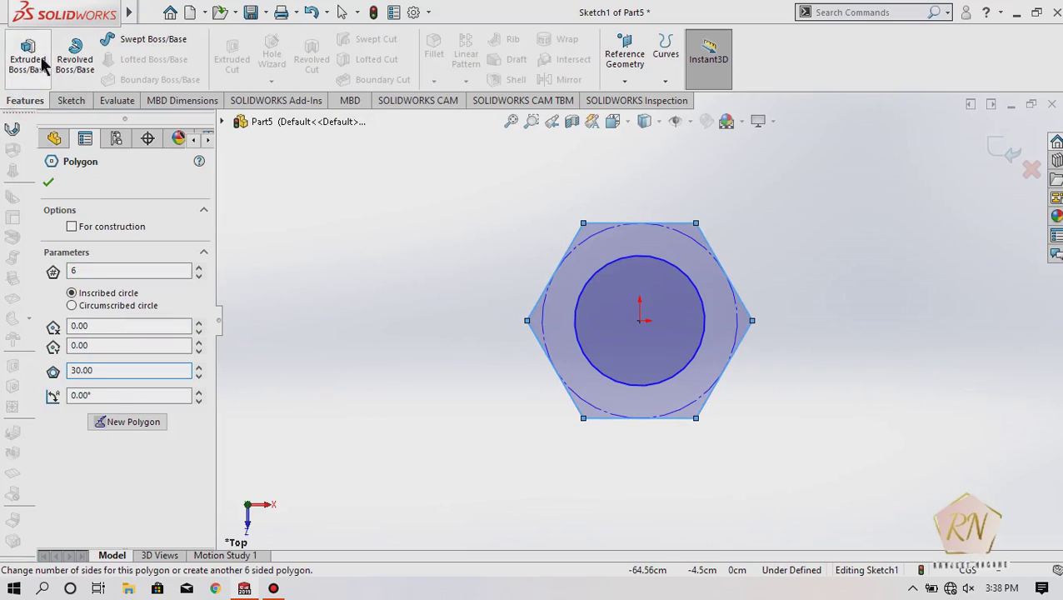
- Cancel the trial 10 cm extrusion and delete the inner circle from the sketch
{"action": "left_click", "coordinate": [28, 57]}
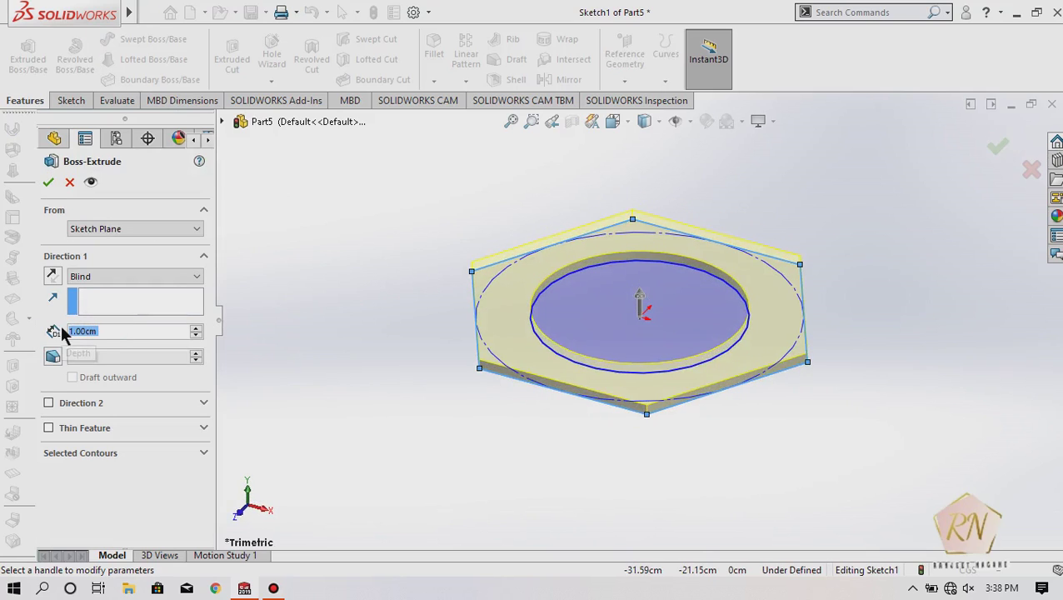
{"action": "type", "text": "10"}
{"action": "key", "text": "Return"}
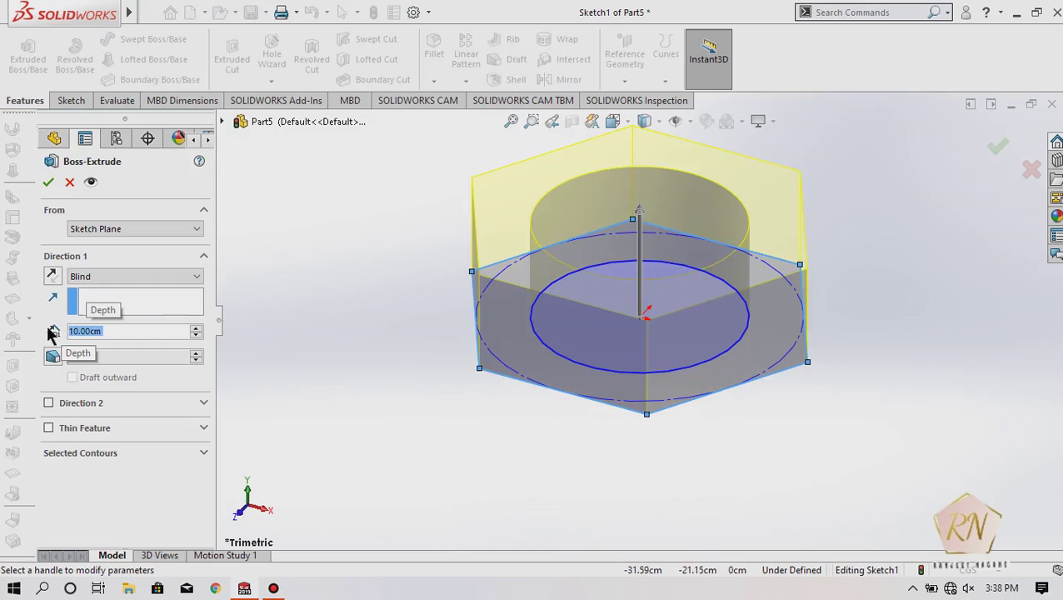
{"action": "left_click", "coordinate": [69, 184]}
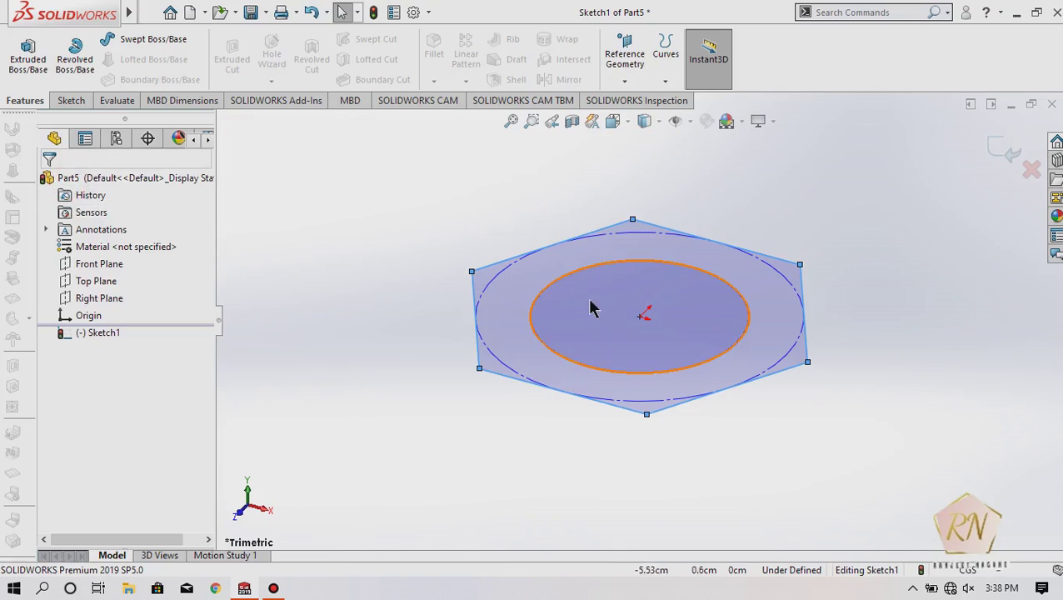
{"action": "left_click", "coordinate": [552, 288]}
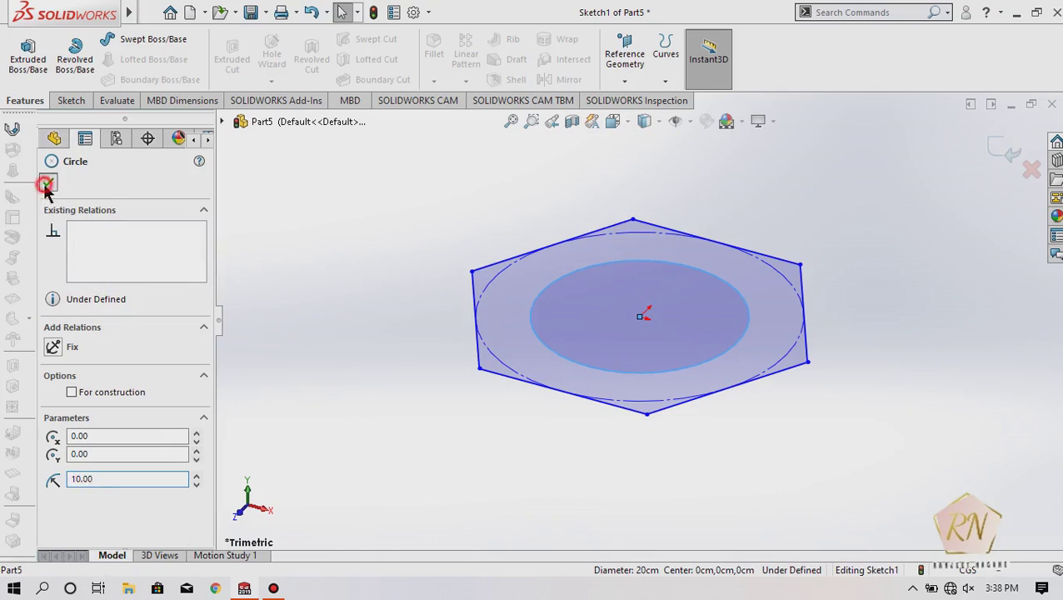
{"action": "left_click", "coordinate": [46, 184]}
{"action": "left_click", "coordinate": [551, 290]}
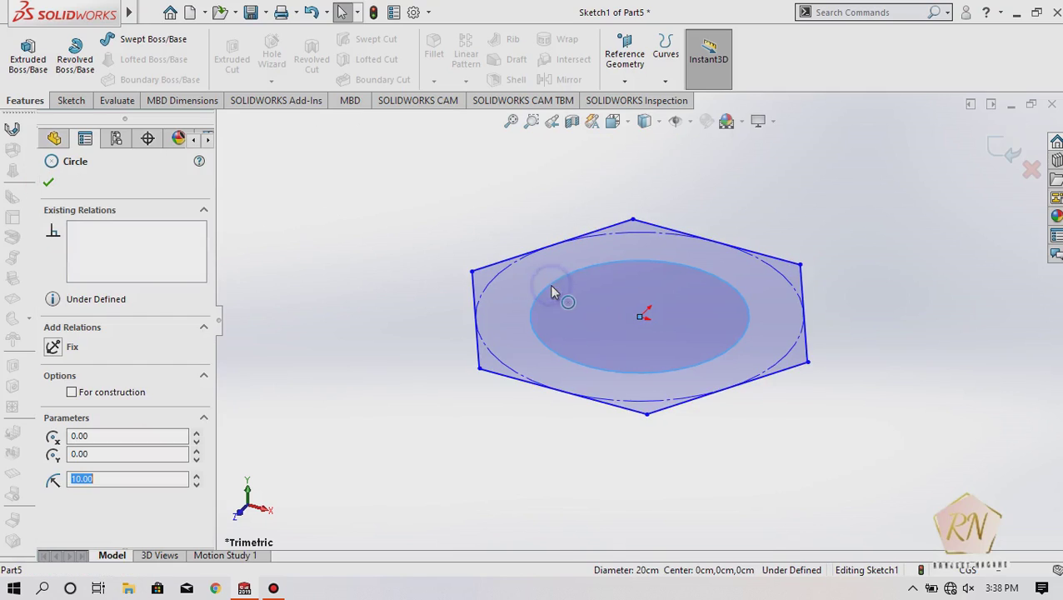
{"action": "right_click", "coordinate": [551, 291]}
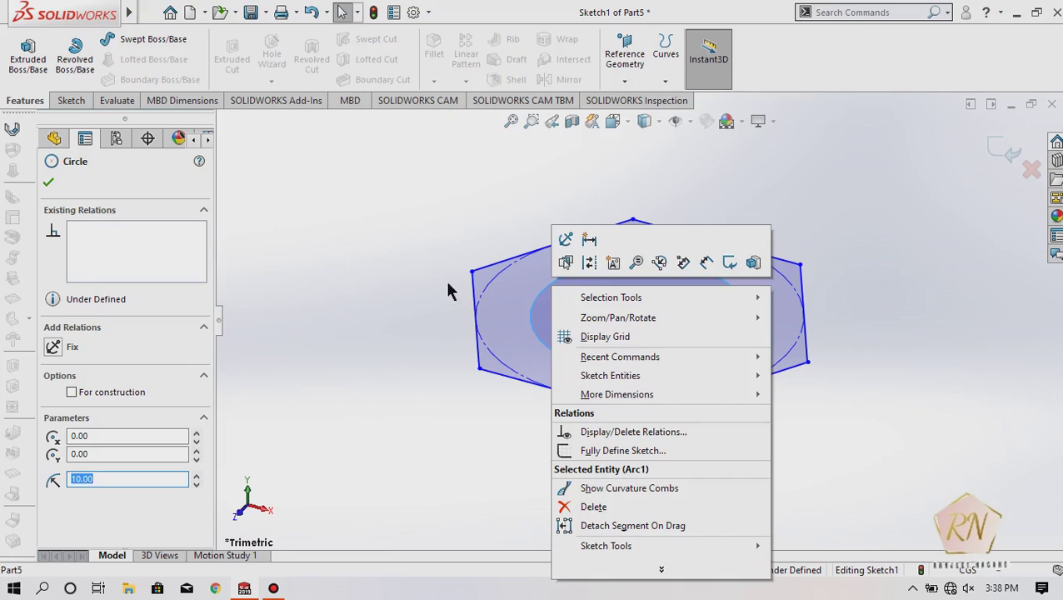
{"action": "left_click", "coordinate": [446, 281]}
{"action": "left_click", "coordinate": [516, 295]}
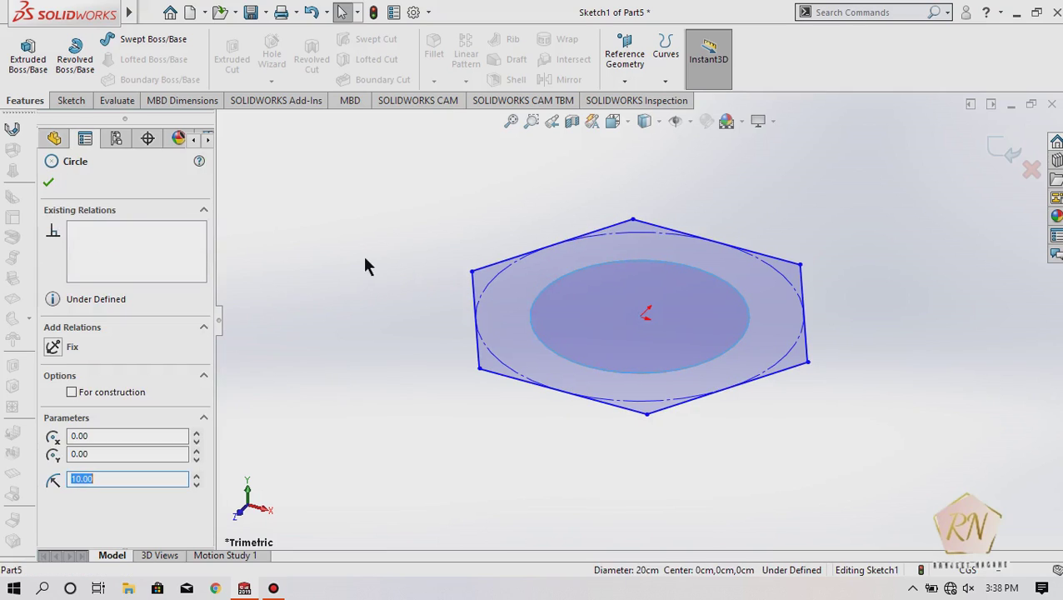
{"action": "key", "text": "Delete"}
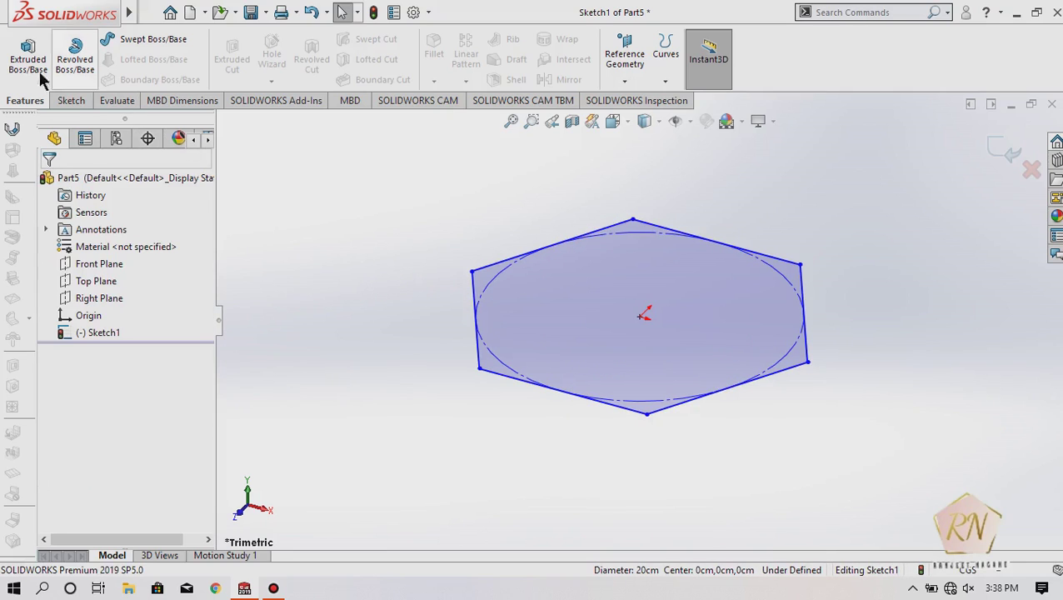
- Extrude the hexagon 10 cm into a solid prism, Boss-Extrude1
{"action": "left_click", "coordinate": [39, 71]}
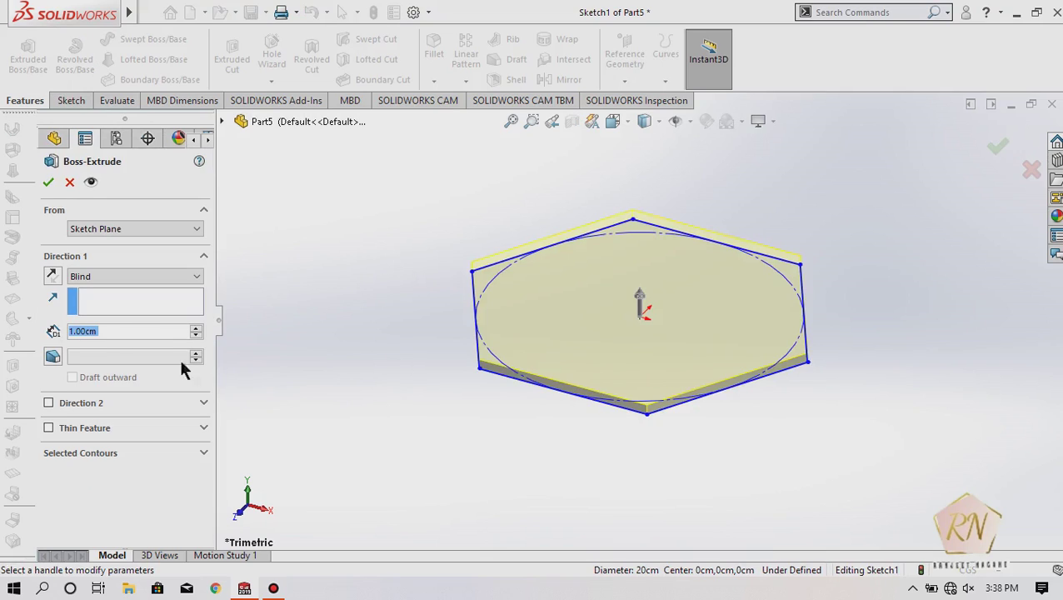
{"action": "type", "text": "10"}
{"action": "key", "text": "Return"}
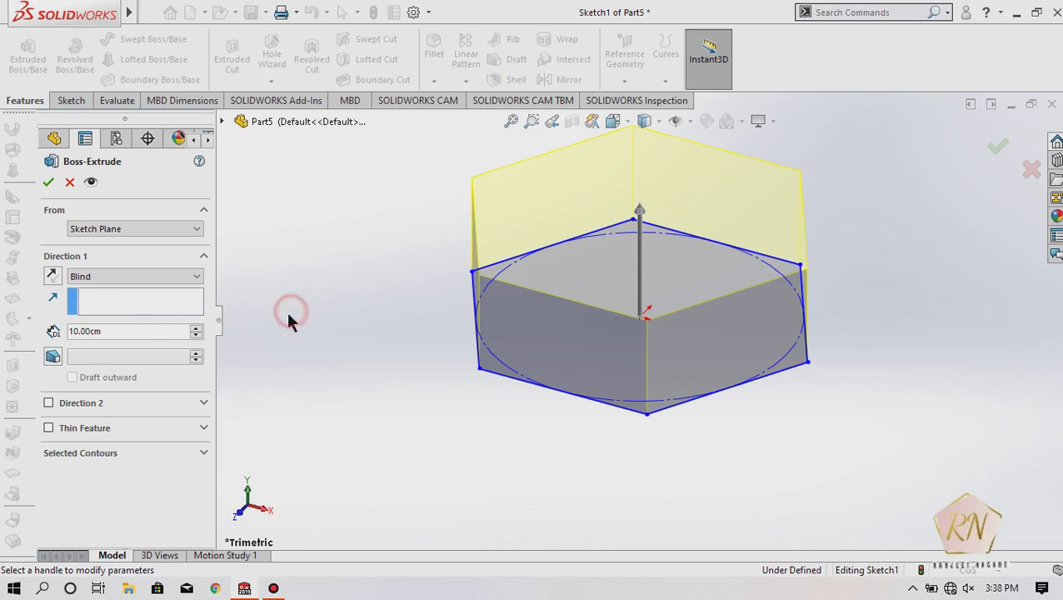
{"action": "left_click", "coordinate": [47, 181]}
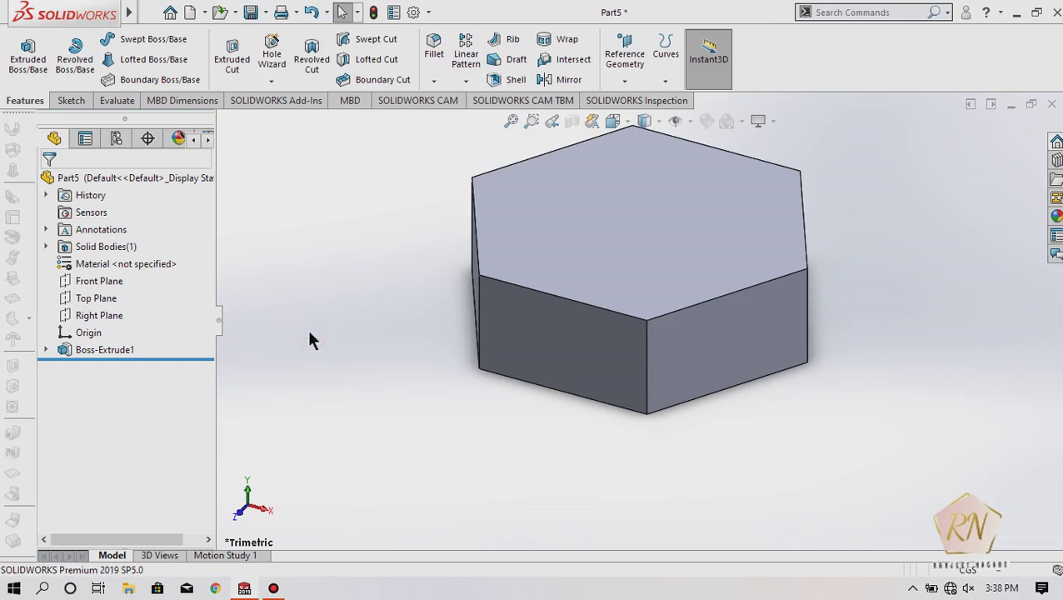
{"action": "left_click", "coordinate": [71, 100]}
- Sketch an origin-centred radius-10 circle on the hex prism's top face in Top view
{"action": "left_click", "coordinate": [18, 52]}
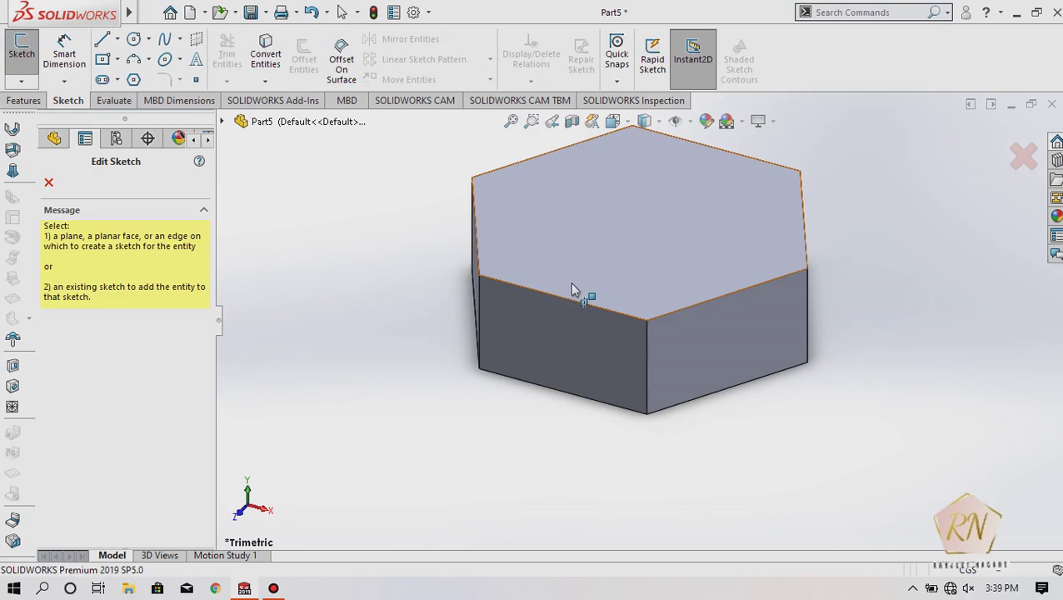
{"action": "left_click", "coordinate": [606, 286]}
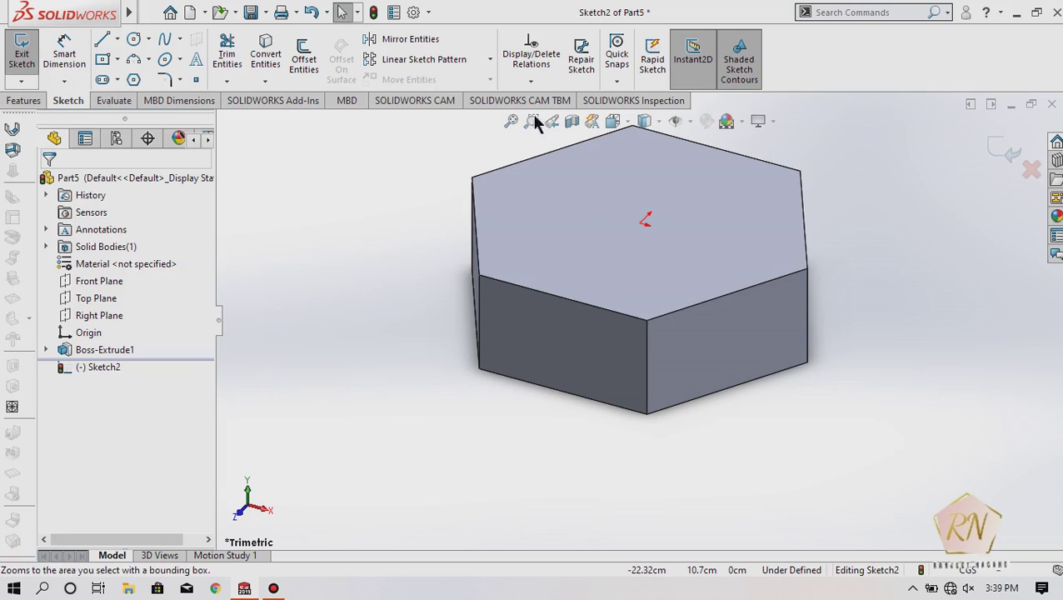
{"action": "left_click", "coordinate": [615, 125]}
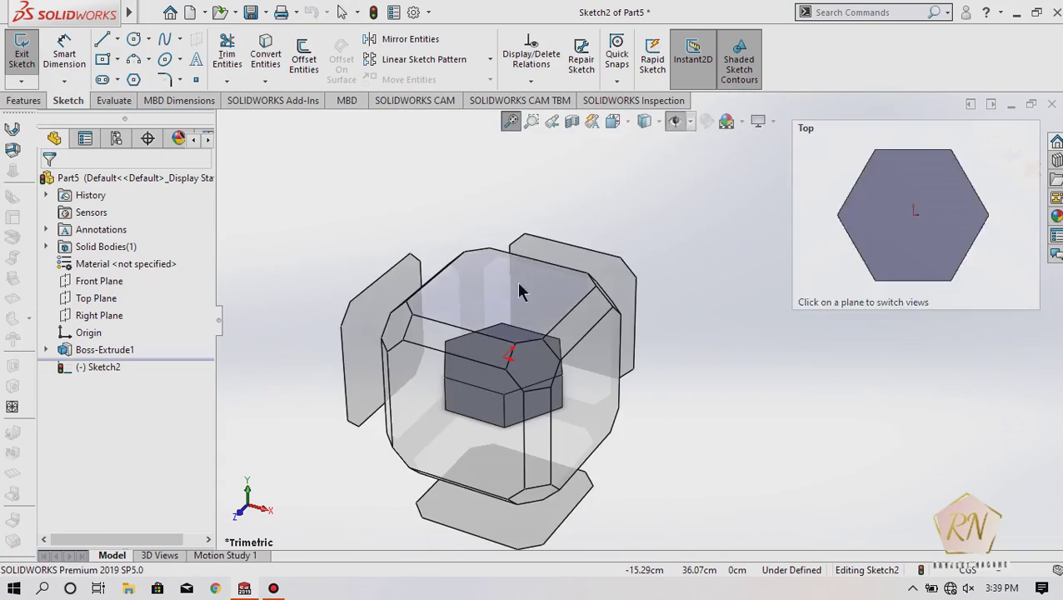
{"action": "left_click", "coordinate": [516, 281]}
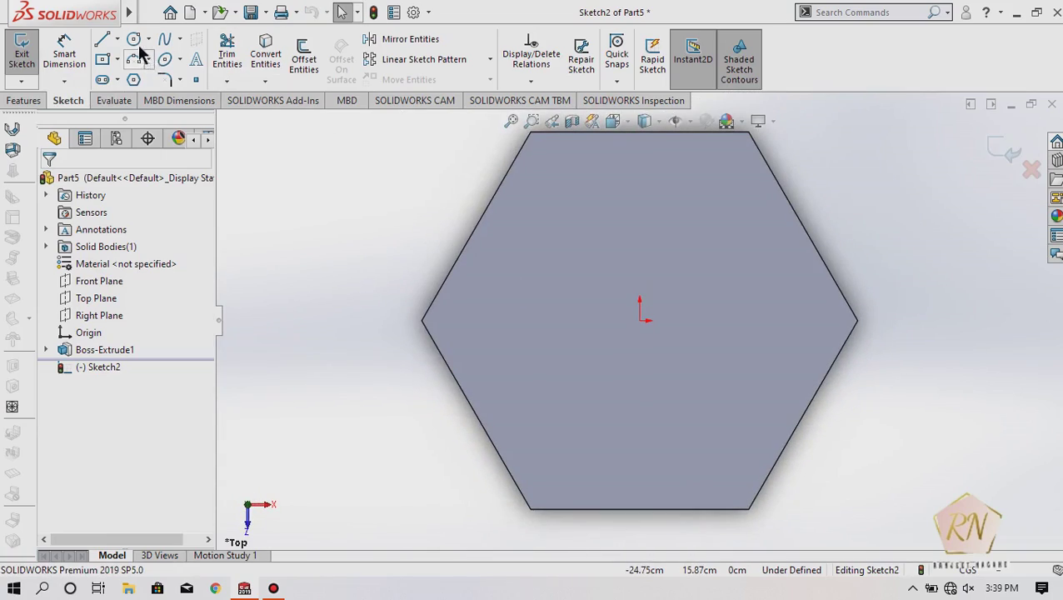
{"action": "left_click", "coordinate": [133, 39]}
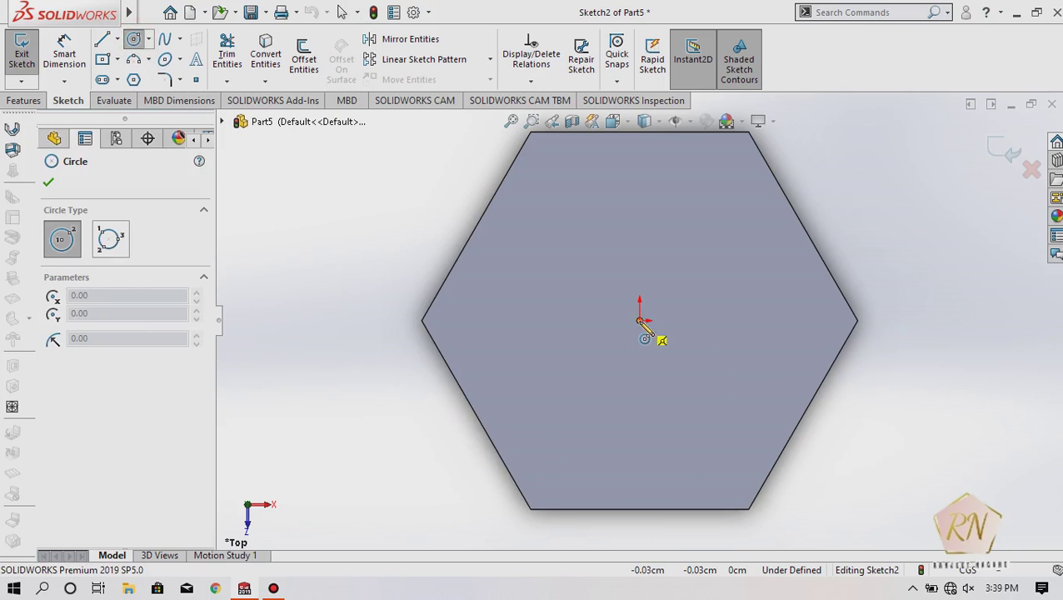
{"action": "left_click", "coordinate": [639, 321]}
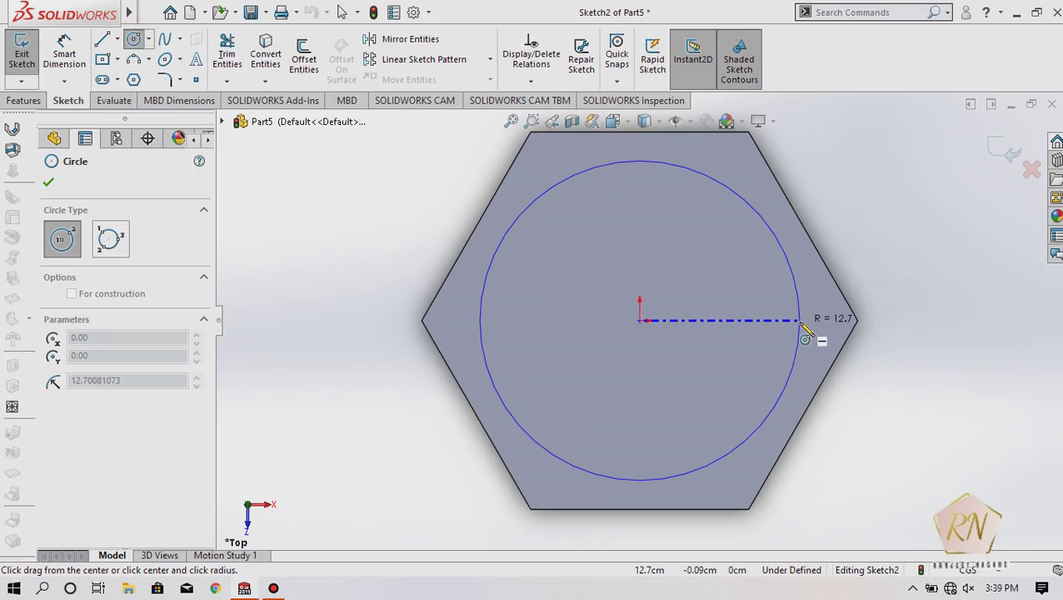
{"action": "left_click", "coordinate": [798, 322]}
{"action": "key", "text": "Return"}
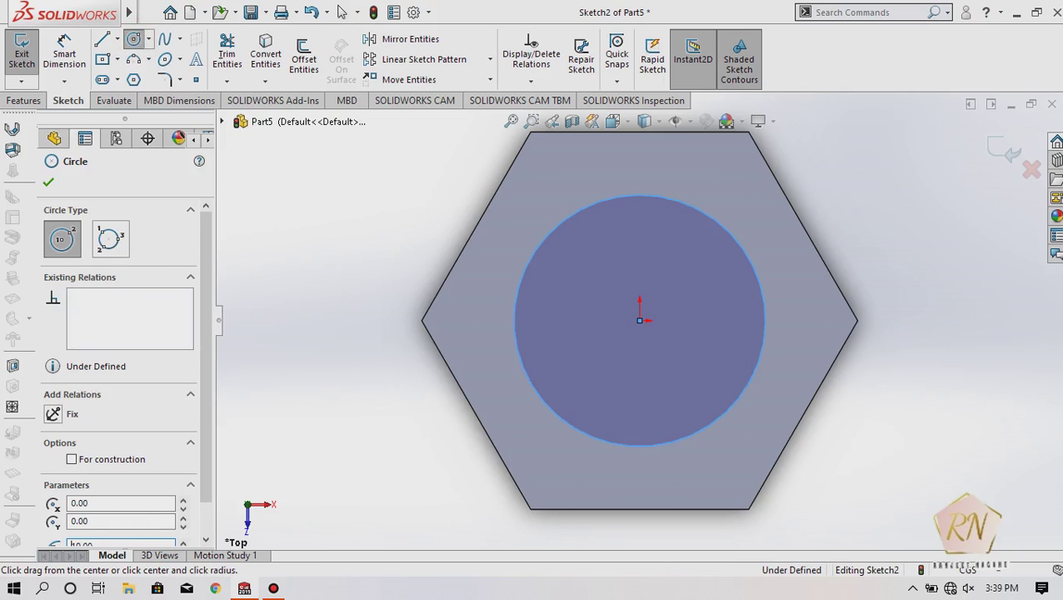
{"action": "left_click", "coordinate": [25, 101]}
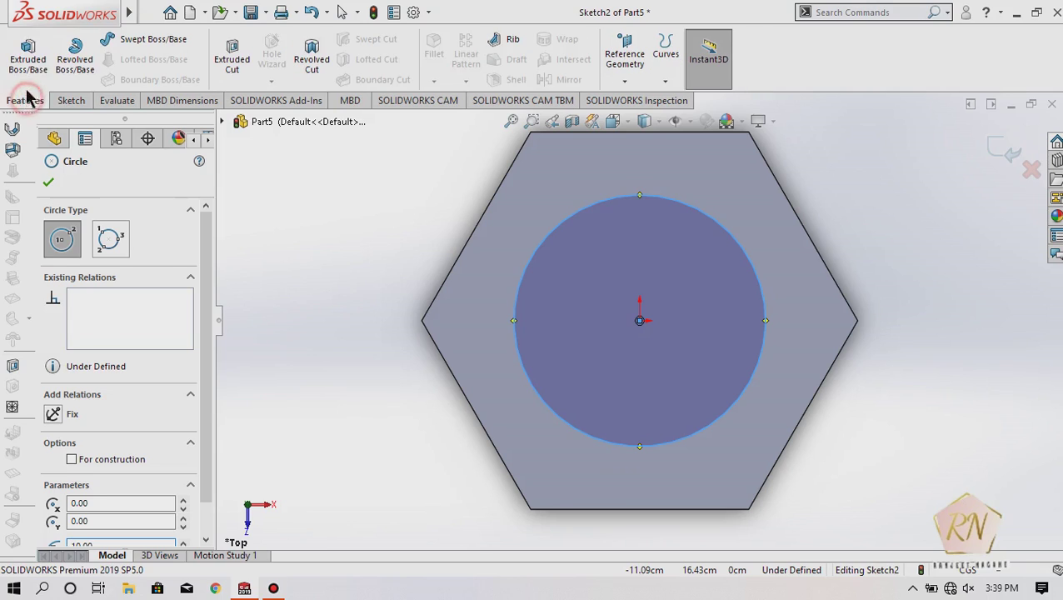
- Extrude the top-face circle 80 cm as Boss-Extrude2, correcting an initial 100 cm depth
{"action": "left_click", "coordinate": [25, 58]}
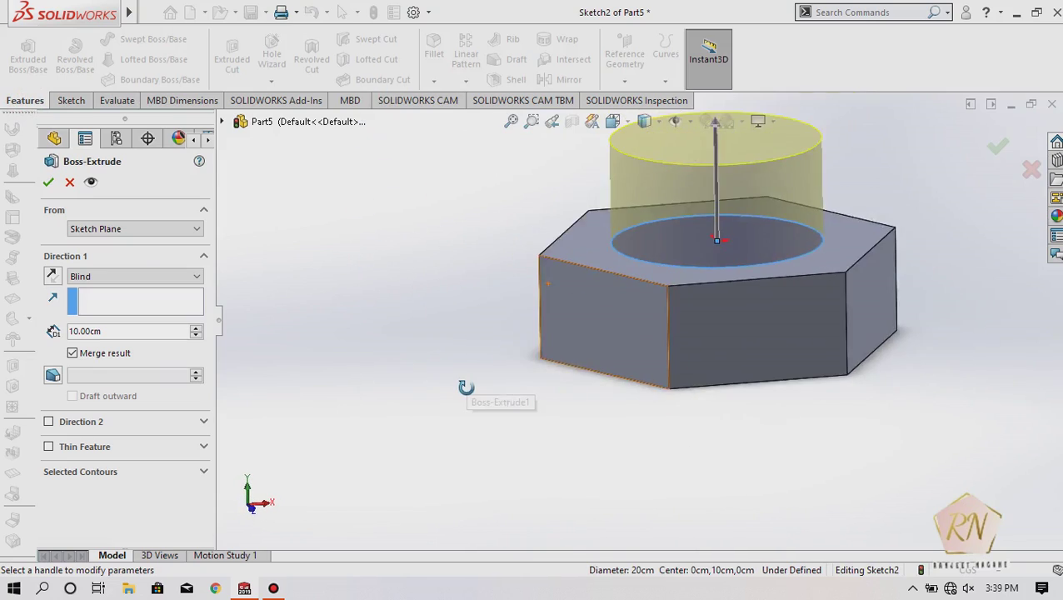
{"action": "scroll", "coordinate": [464, 383], "scroll_direction": "up", "scroll_amount": 3}
{"action": "scroll", "coordinate": [464, 383], "scroll_direction": "up", "scroll_amount": 2}
{"action": "scroll", "coordinate": [793, 208], "scroll_direction": "down", "scroll_amount": 2}
{"action": "scroll", "coordinate": [793, 207], "scroll_direction": "down", "scroll_amount": 1}
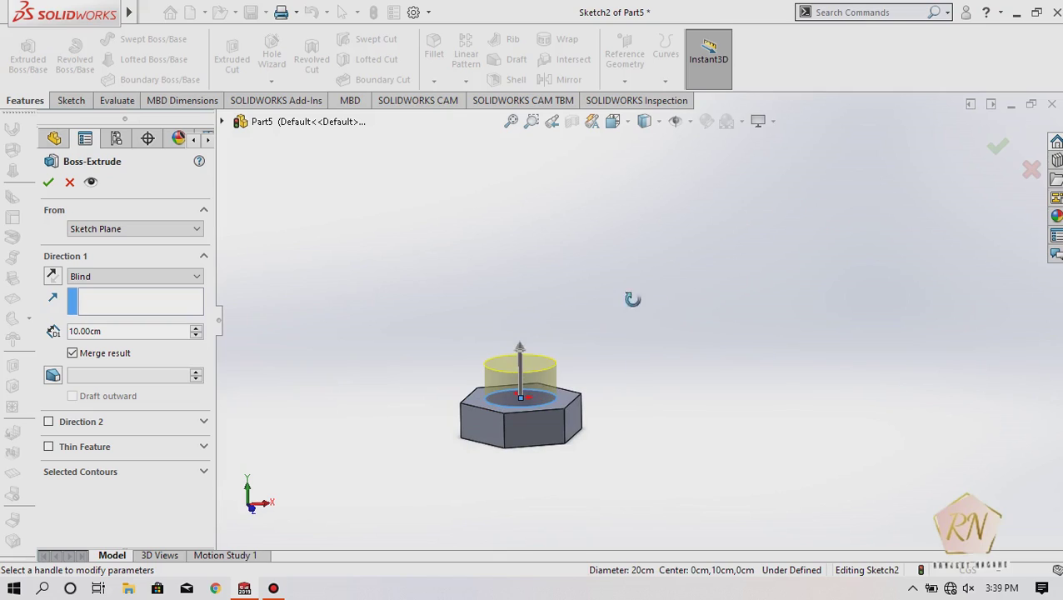
{"action": "left_click_drag", "start_coordinate": [97, 331], "coordinate": [65, 337]}
{"action": "type", "text": "100"}
{"action": "key", "text": "Return"}
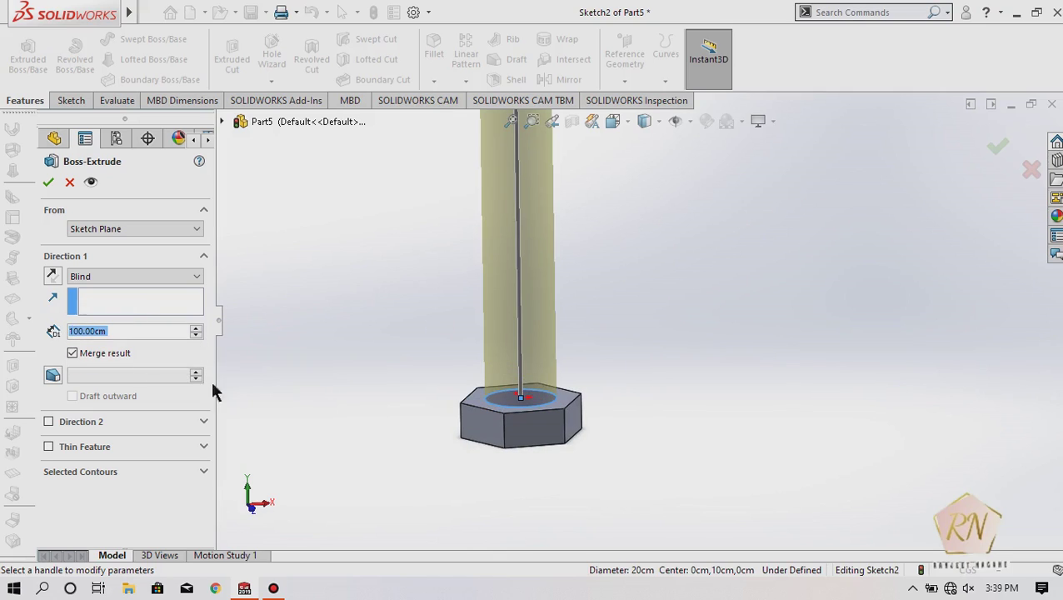
{"action": "key", "text": "f"}
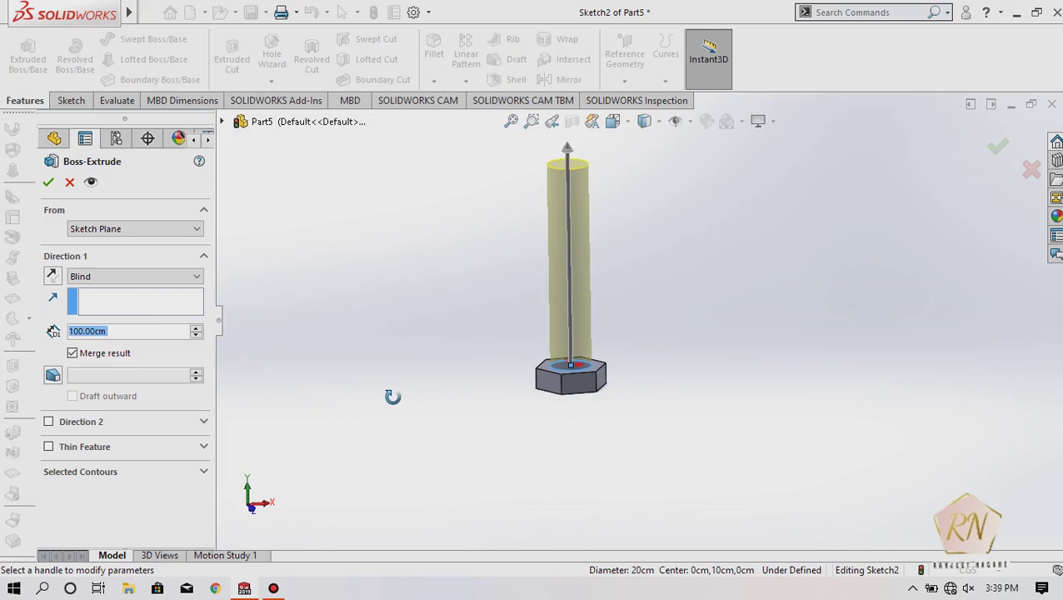
{"action": "scroll", "coordinate": [393, 396], "scroll_direction": "down", "scroll_amount": 2}
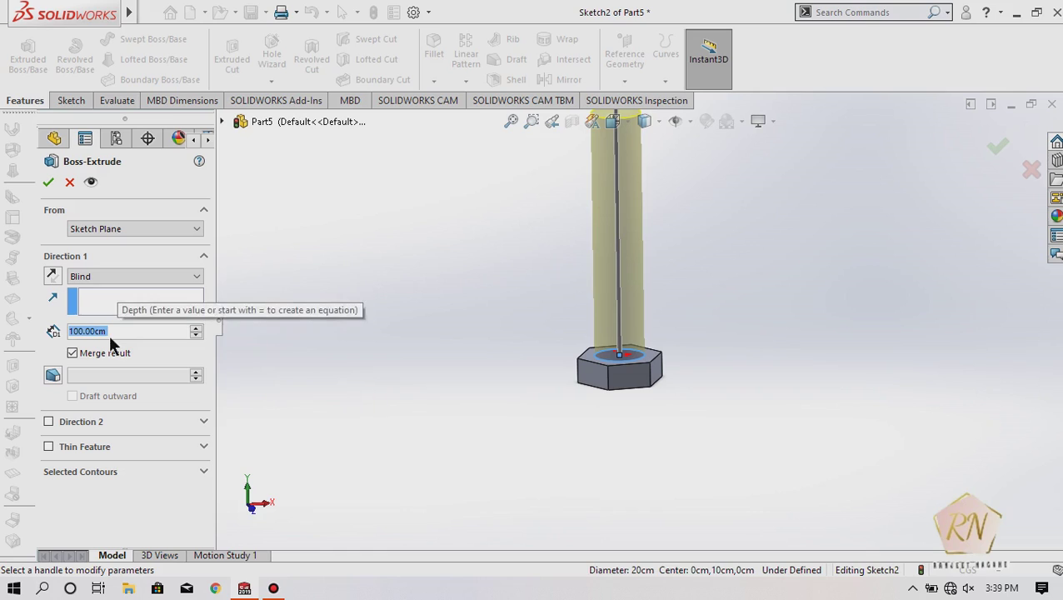
{"action": "type", "text": "80"}
{"action": "key", "text": "Return"}
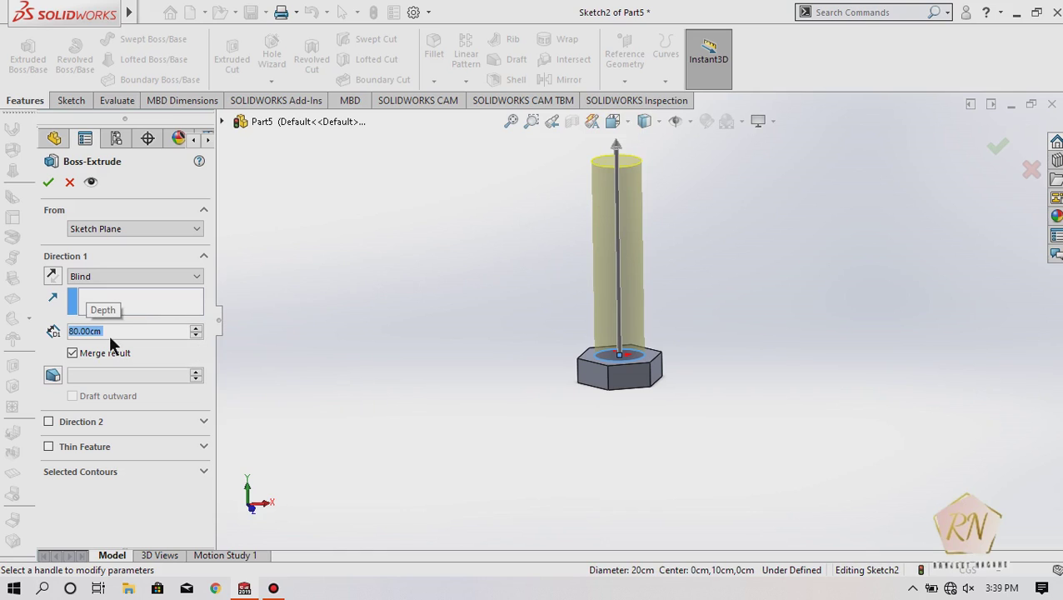
{"action": "left_click", "coordinate": [50, 182]}
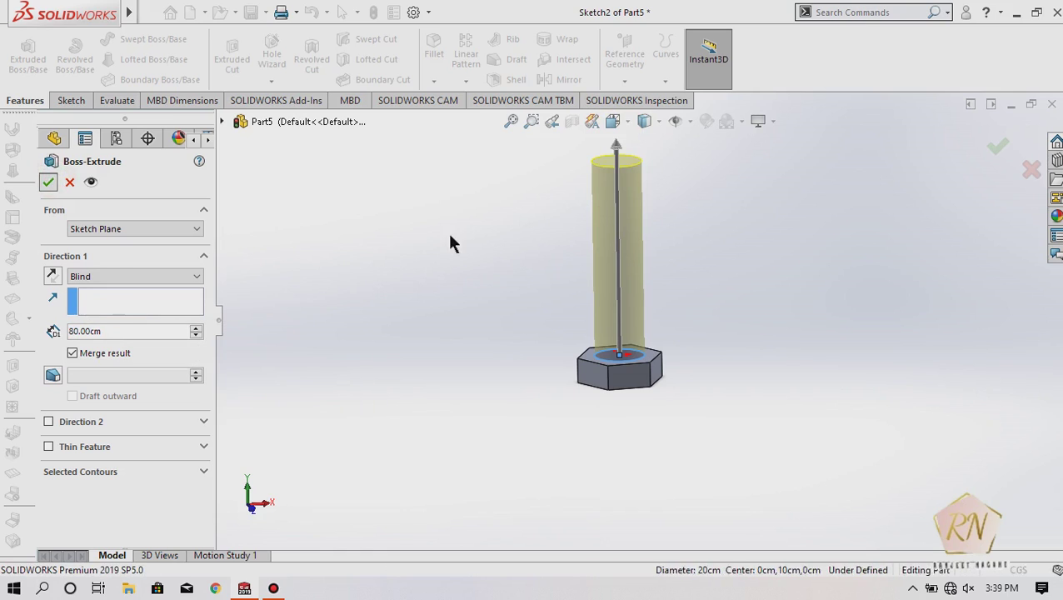
{"action": "scroll", "coordinate": [469, 365], "scroll_direction": "down", "scroll_amount": 3}
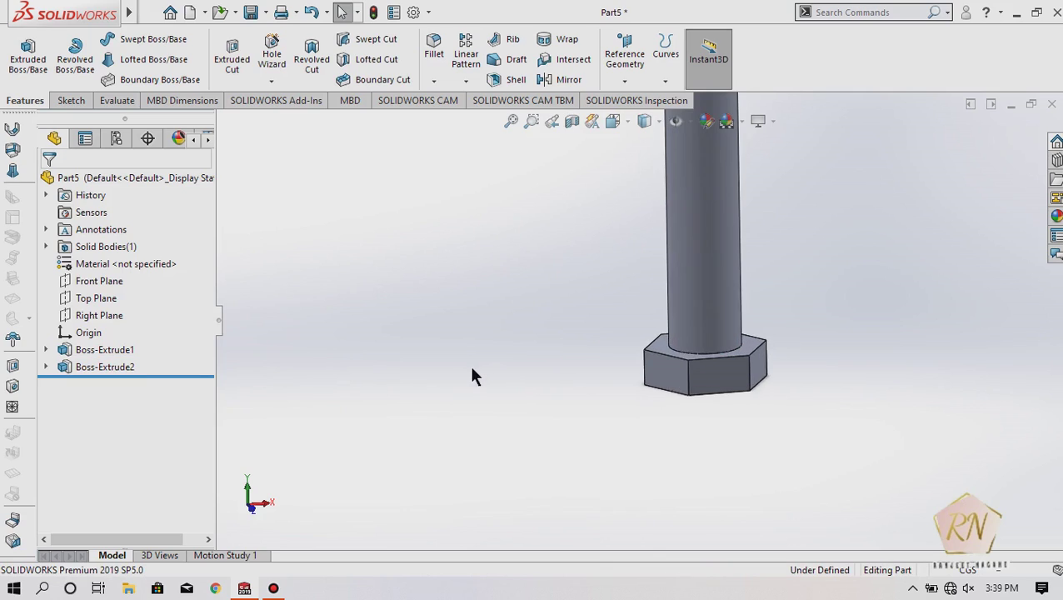
{"action": "scroll", "coordinate": [473, 362], "scroll_direction": "up", "scroll_amount": 3}
{"action": "scroll", "coordinate": [671, 411], "scroll_direction": "down", "scroll_amount": 2}
{"action": "scroll", "coordinate": [672, 411], "scroll_direction": "down", "scroll_amount": 2}
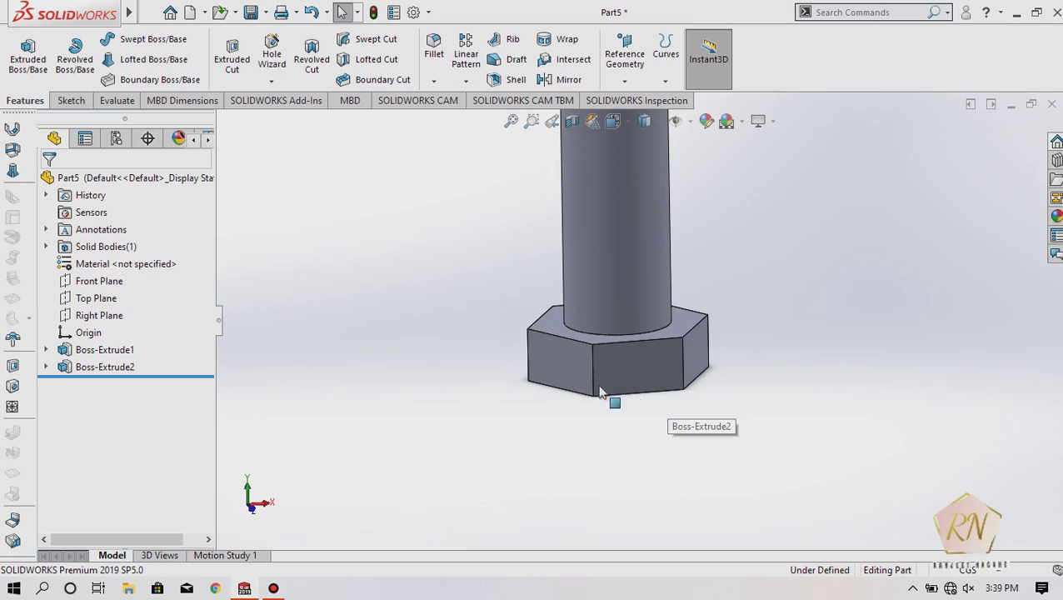
- Start Sketch3 on the Front Plane and view it normal to the screen
{"action": "left_click", "coordinate": [103, 284]}
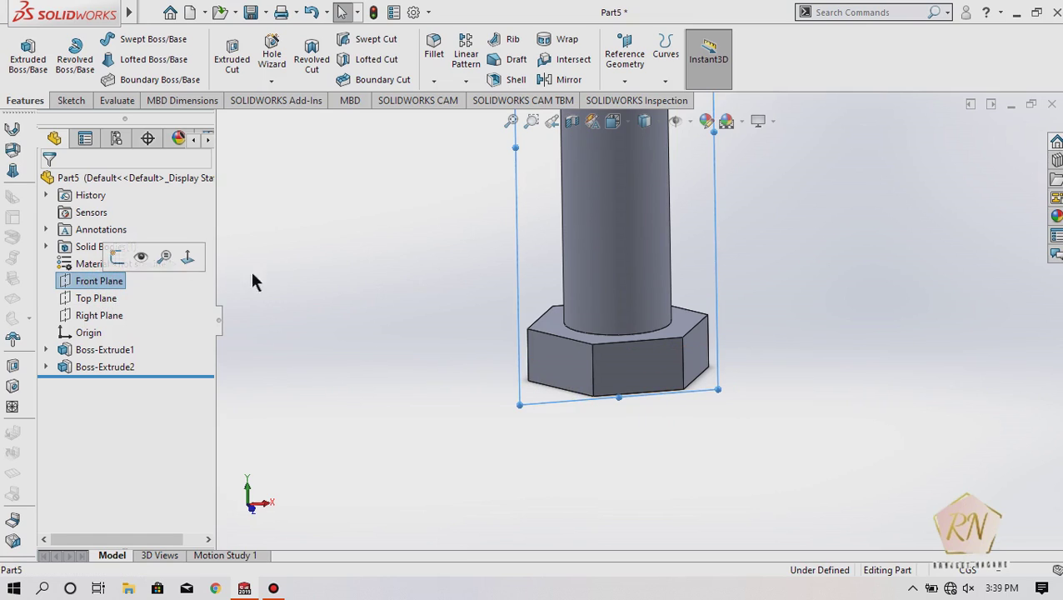
{"action": "left_click", "coordinate": [376, 285]}
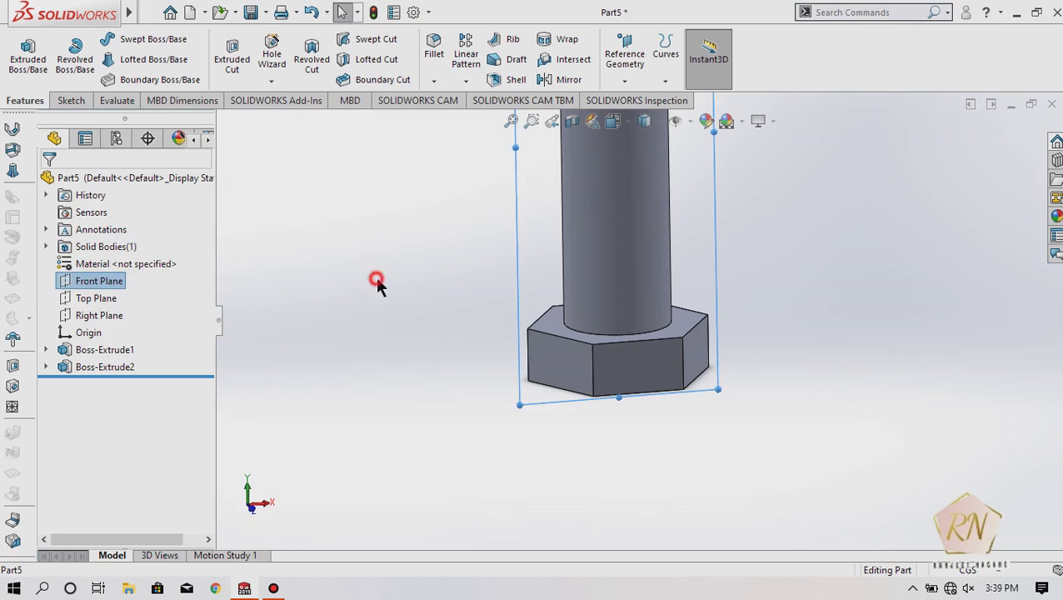
{"action": "mouse_move", "coordinate": [375, 280]}
{"action": "middle_mouse_down"}
{"action": "mouse_move", "coordinate": [422, 306]}
{"action": "mouse_move", "coordinate": [401, 310]}
{"action": "middle_mouse_up"}
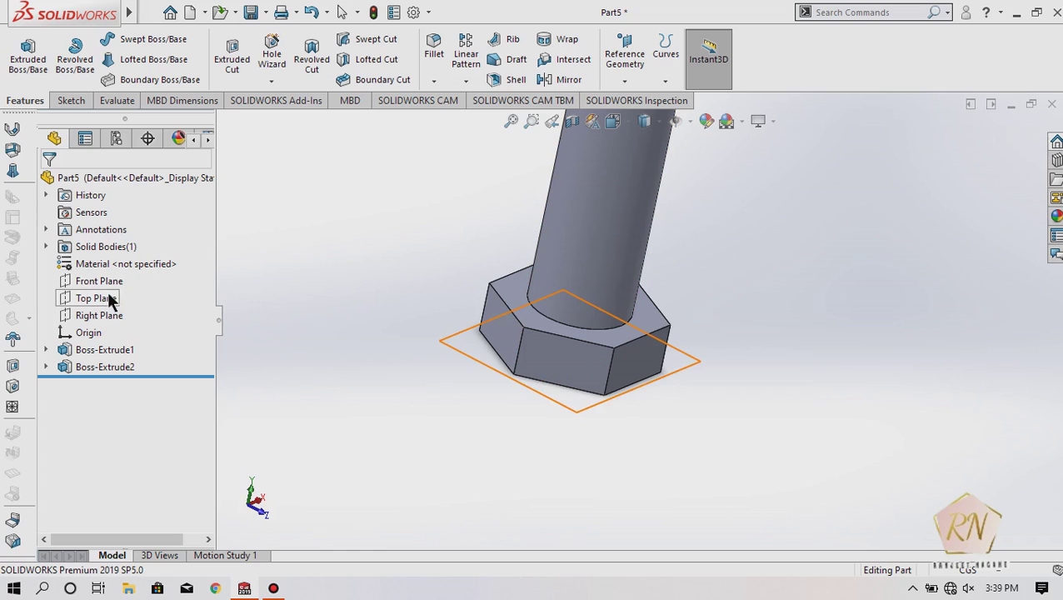
{"action": "left_click", "coordinate": [111, 289]}
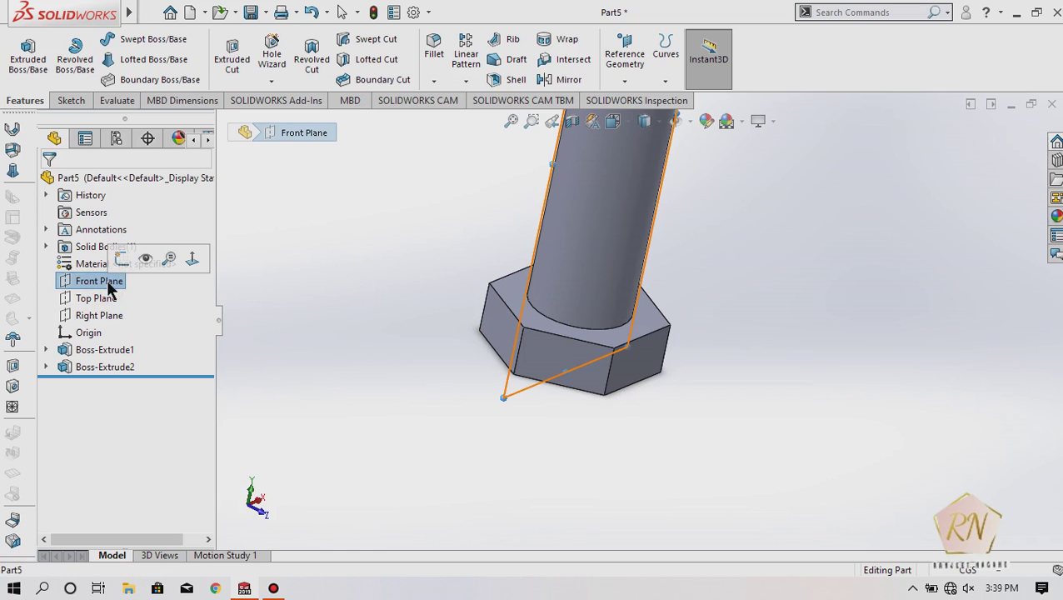
{"action": "left_click", "coordinate": [122, 259]}
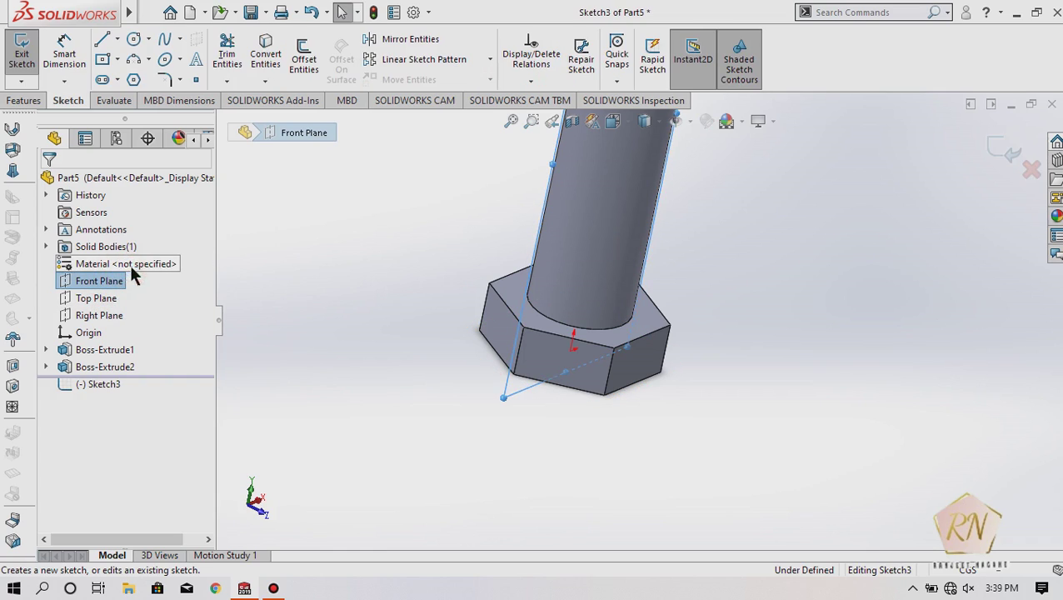
{"action": "left_click", "coordinate": [612, 122]}
{"action": "left_click", "coordinate": [592, 381]}
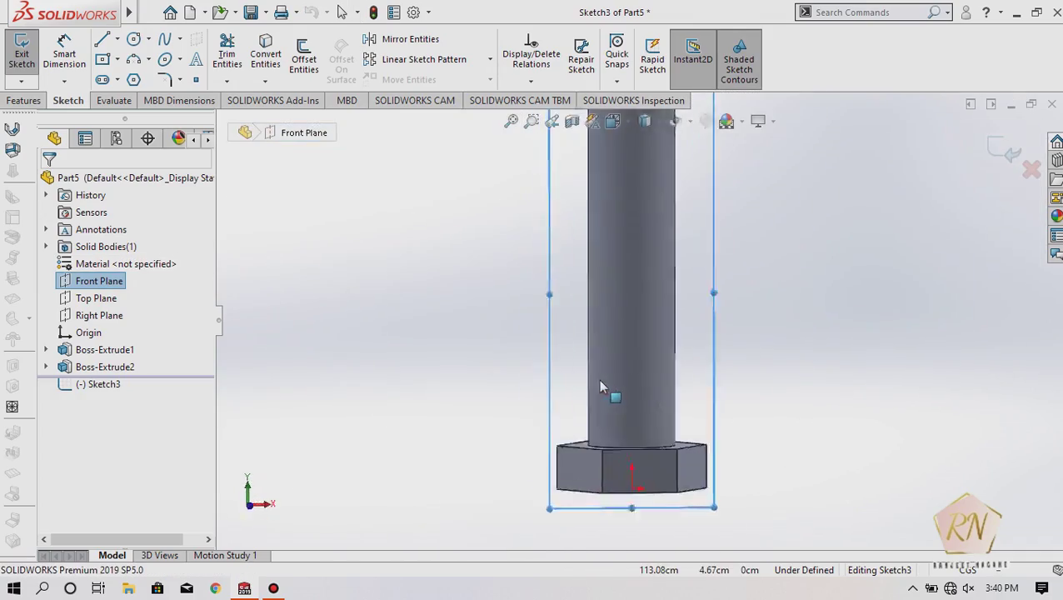
{"action": "scroll", "coordinate": [600, 386], "scroll_direction": "up", "scroll_amount": 1}
{"action": "scroll", "coordinate": [599, 500], "scroll_direction": "up", "scroll_amount": 2}
{"action": "scroll", "coordinate": [616, 500], "scroll_direction": "up", "scroll_amount": 2}
{"action": "scroll", "coordinate": [638, 317], "scroll_direction": "down", "scroll_amount": 3}
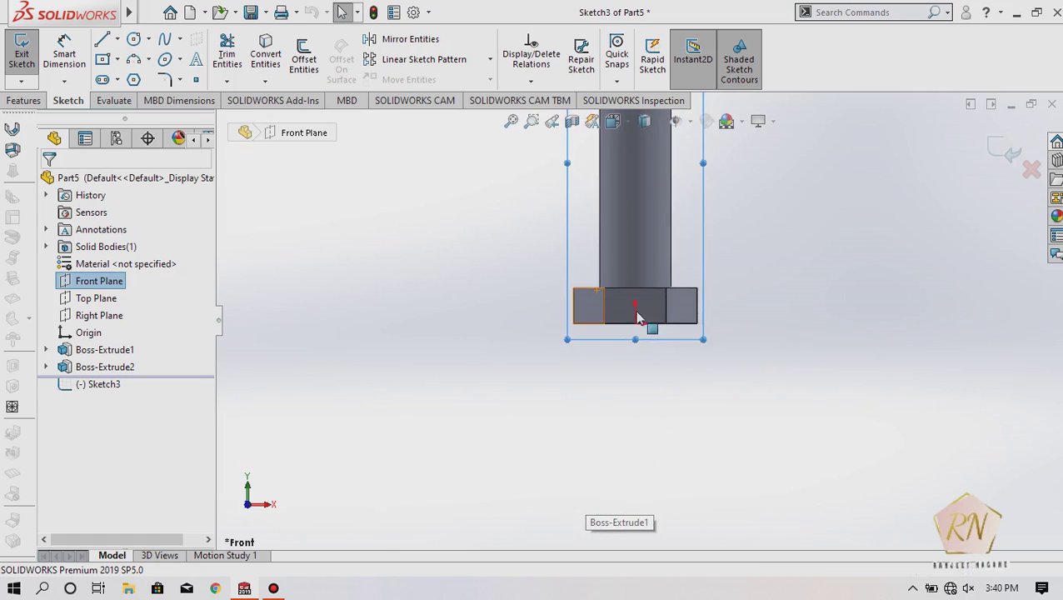
{"action": "scroll", "coordinate": [625, 288], "scroll_direction": "down", "scroll_amount": 2}
{"action": "scroll", "coordinate": [670, 404], "scroll_direction": "down", "scroll_amount": 2}
{"action": "scroll", "coordinate": [673, 408], "scroll_direction": "down", "scroll_amount": 2}
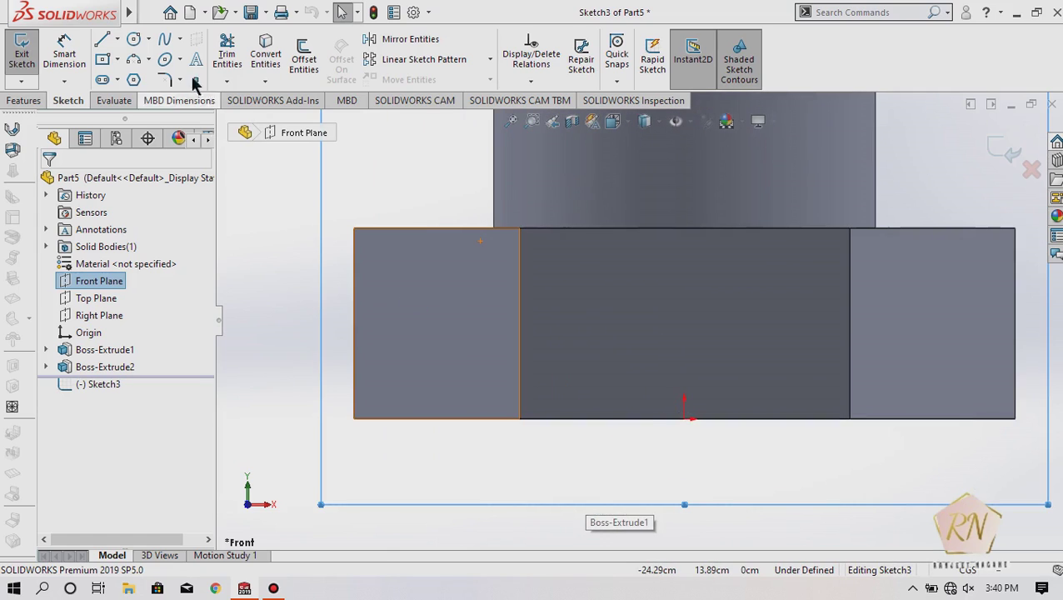
- Draw a vertical centerline up from the origin and a horizontal centerline left of the head
{"action": "left_click", "coordinate": [118, 39]}
{"action": "left_click", "coordinate": [120, 73]}
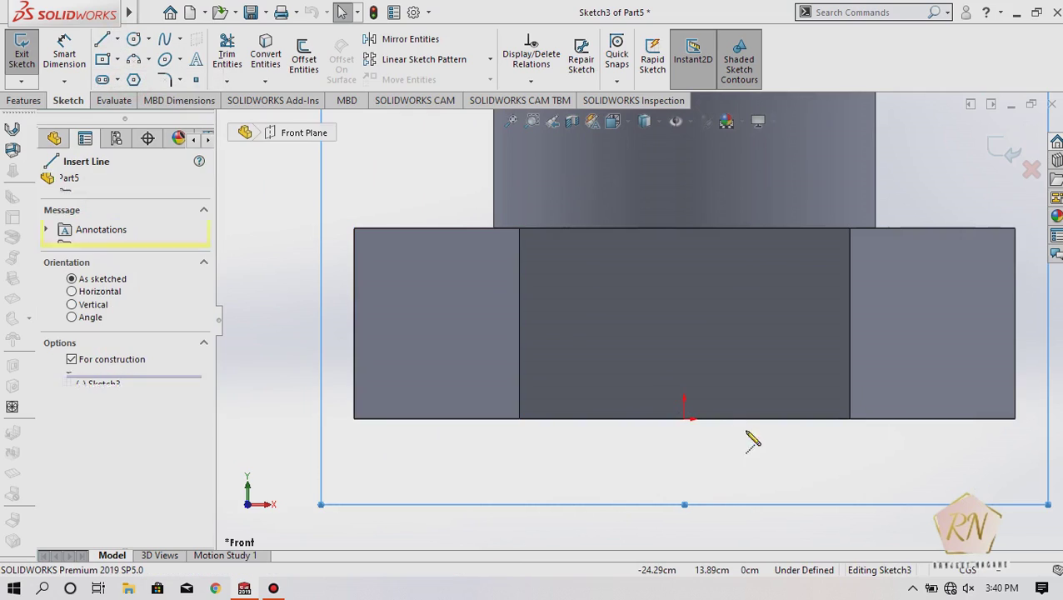
{"action": "left_click", "coordinate": [685, 418]}
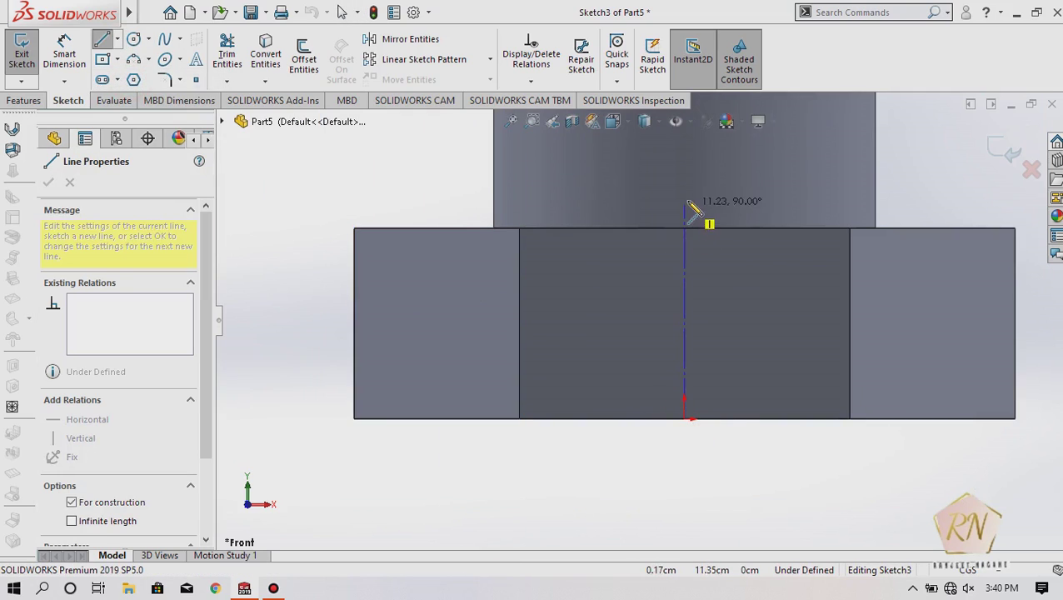
{"action": "left_click", "coordinate": [684, 199]}
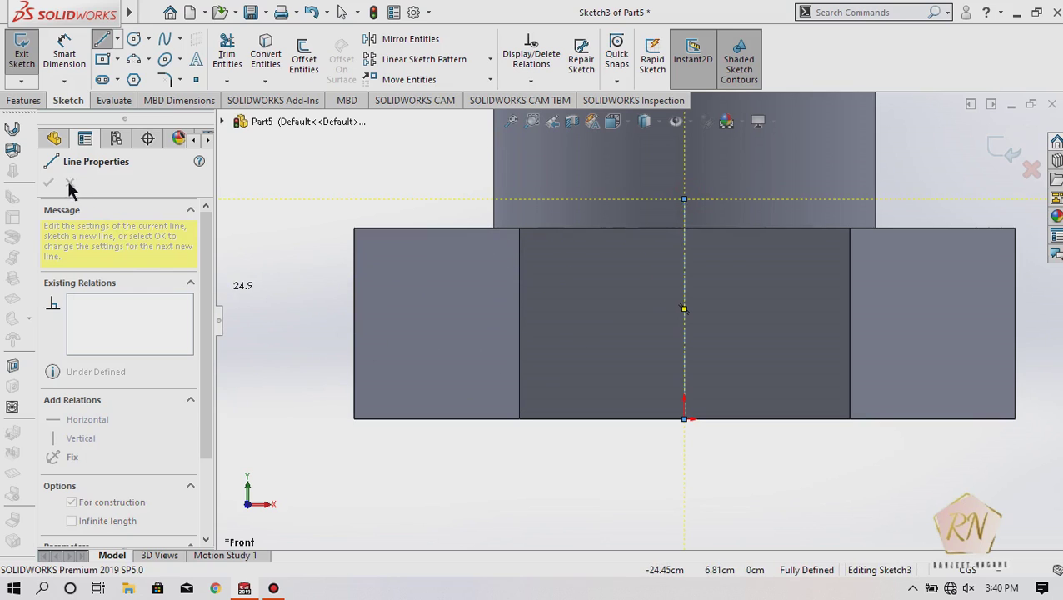
{"action": "key", "text": "Escape"}
{"action": "left_click", "coordinate": [117, 39]}
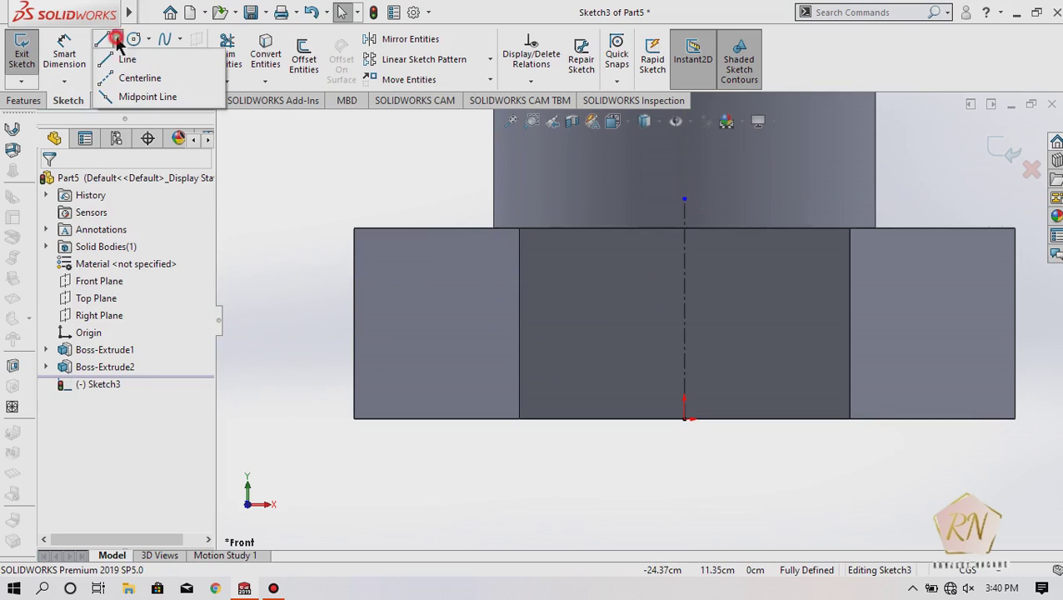
{"action": "left_click", "coordinate": [117, 78]}
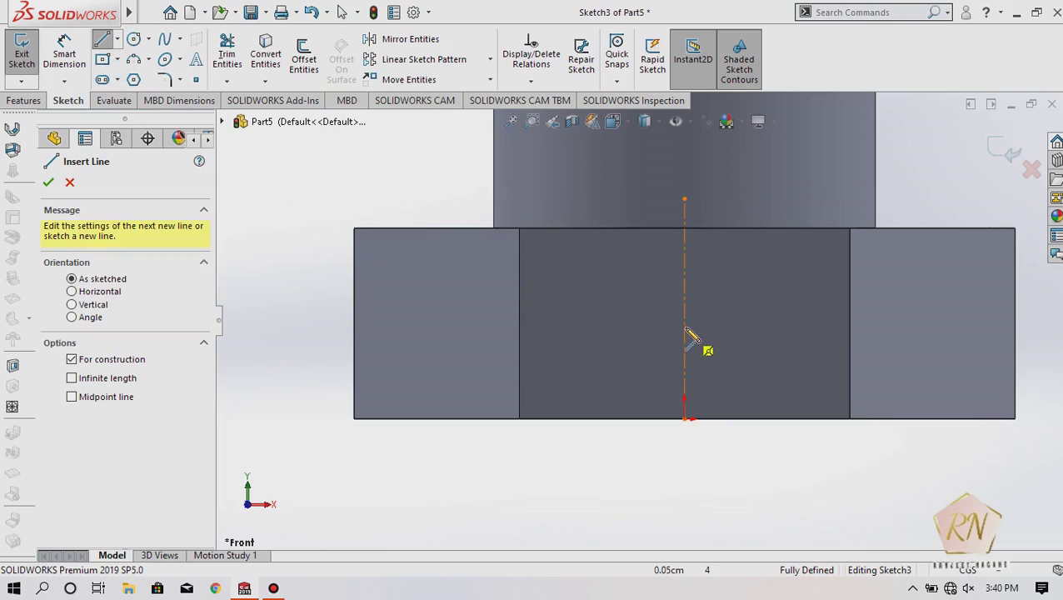
{"action": "left_click", "coordinate": [355, 323]}
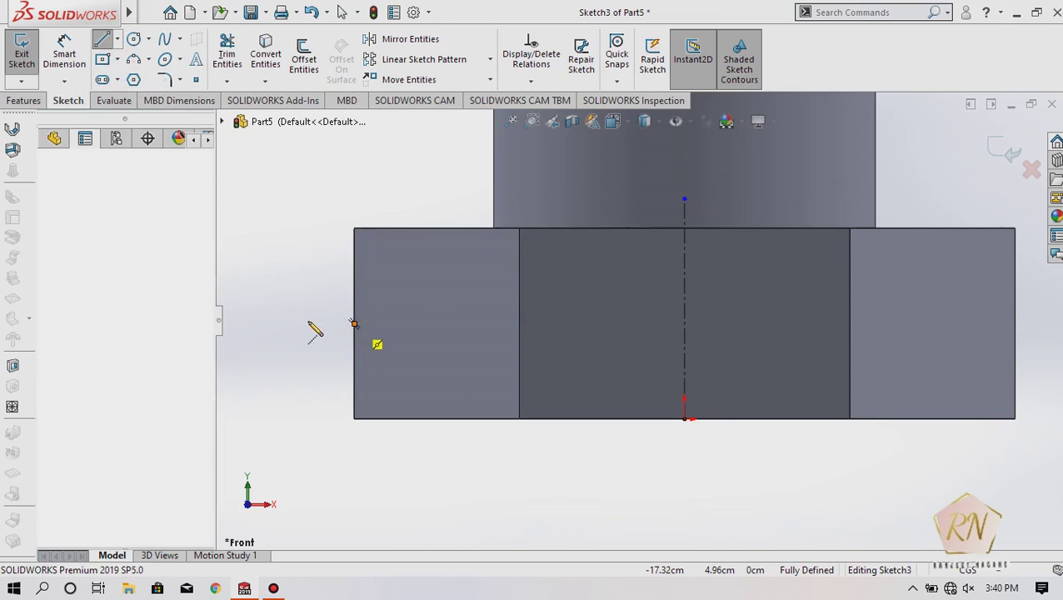
{"action": "left_click", "coordinate": [258, 323]}
{"action": "key", "text": "Escape"}
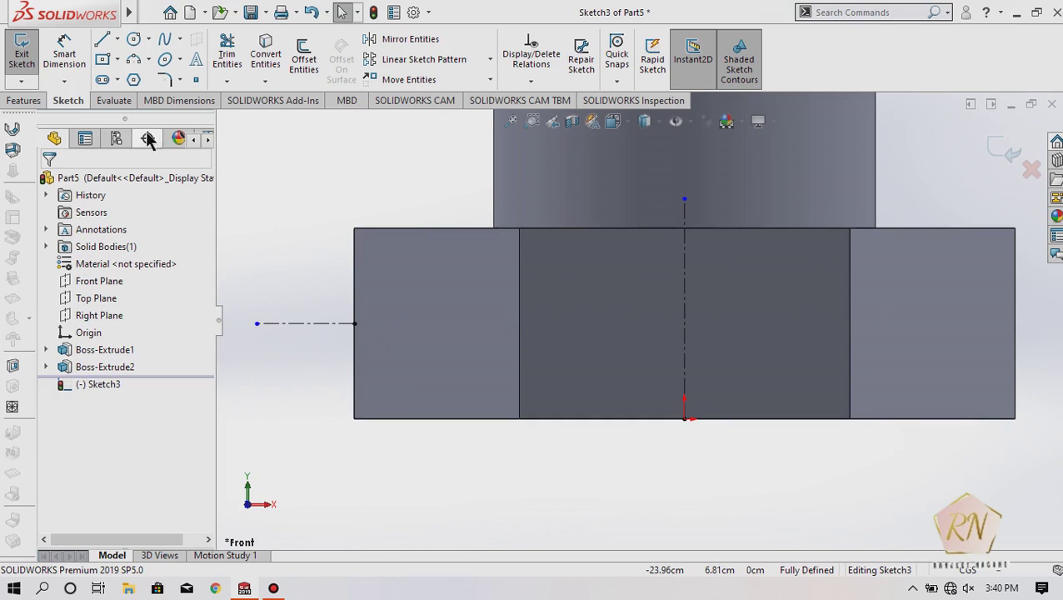
- Draw a small three-sided polygon at the hex head's top-left corner
{"action": "left_click", "coordinate": [131, 75]}
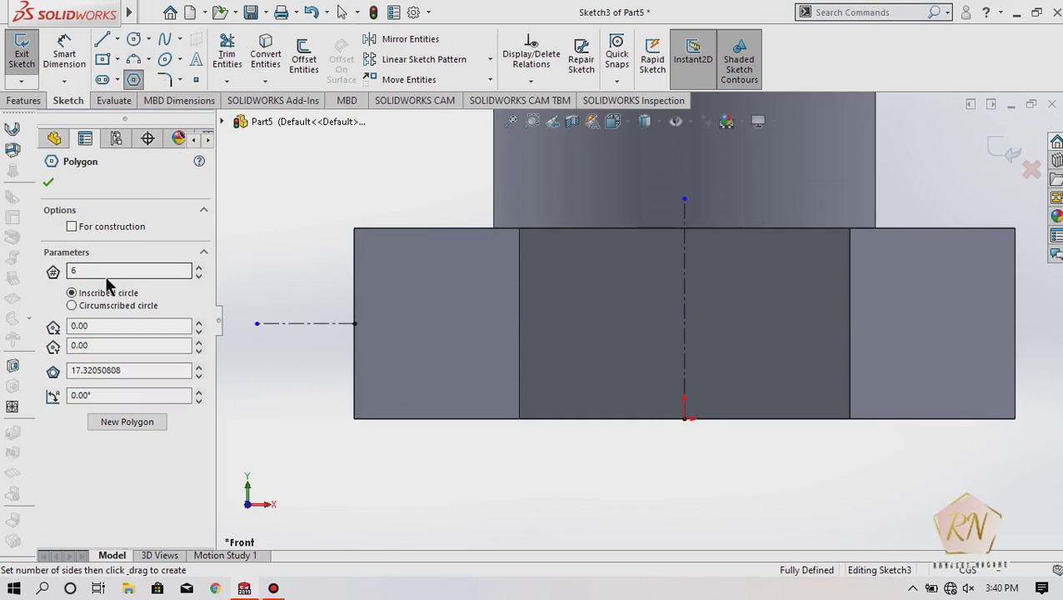
{"action": "left_click_drag", "start_coordinate": [93, 271], "coordinate": [56, 271]}
{"action": "type", "text": "3"}
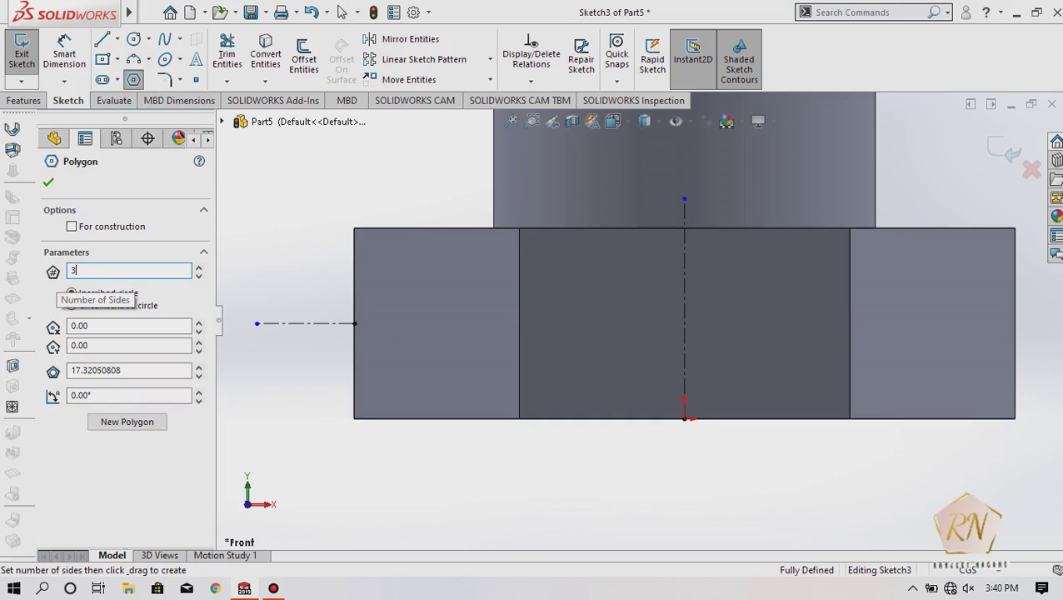
{"action": "left_click", "coordinate": [355, 229]}
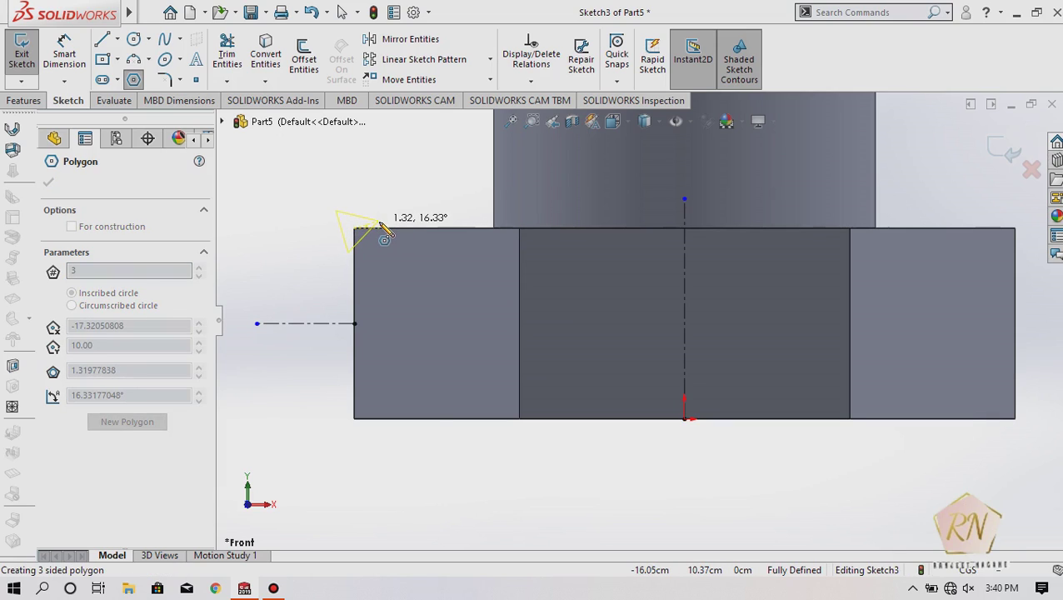
{"action": "left_click", "coordinate": [381, 222]}
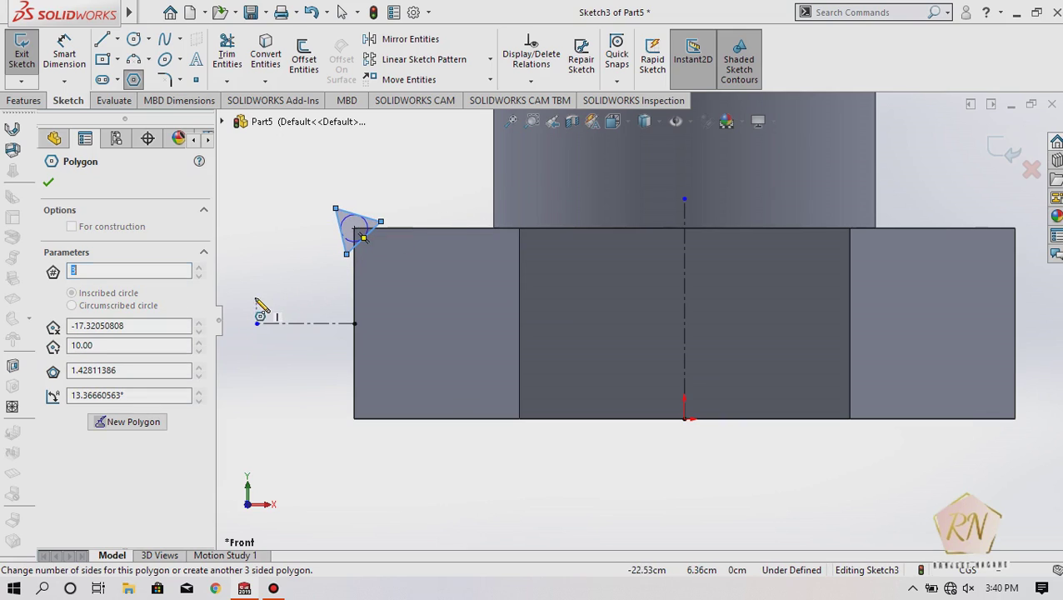
{"action": "left_click", "coordinate": [392, 50]}
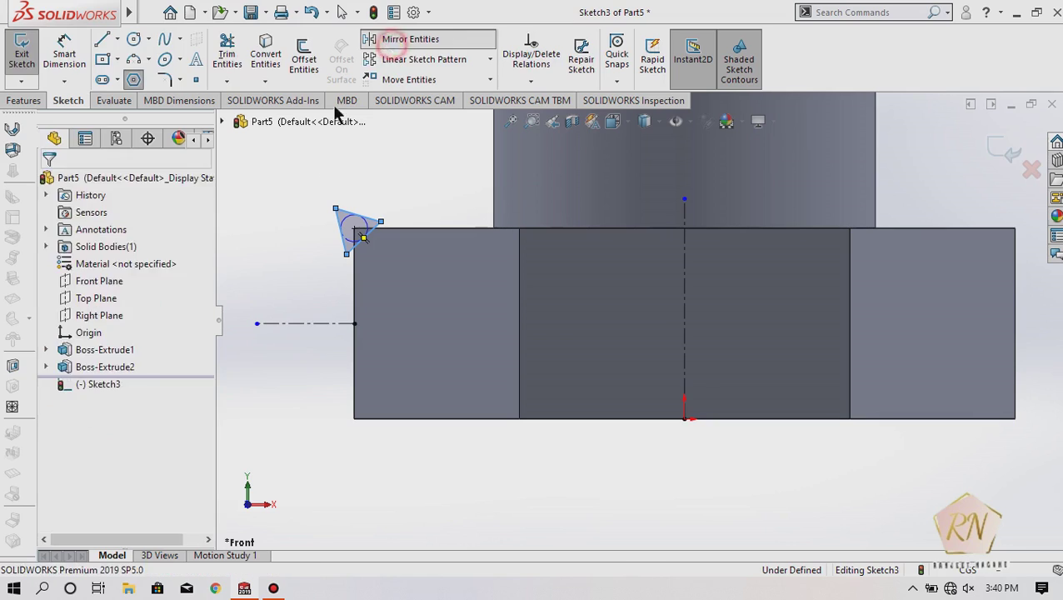
- Mirror the corner triangle about horizontal construction Line2, removing Line2 from the entities to mirror
{"action": "left_click", "coordinate": [321, 323]}
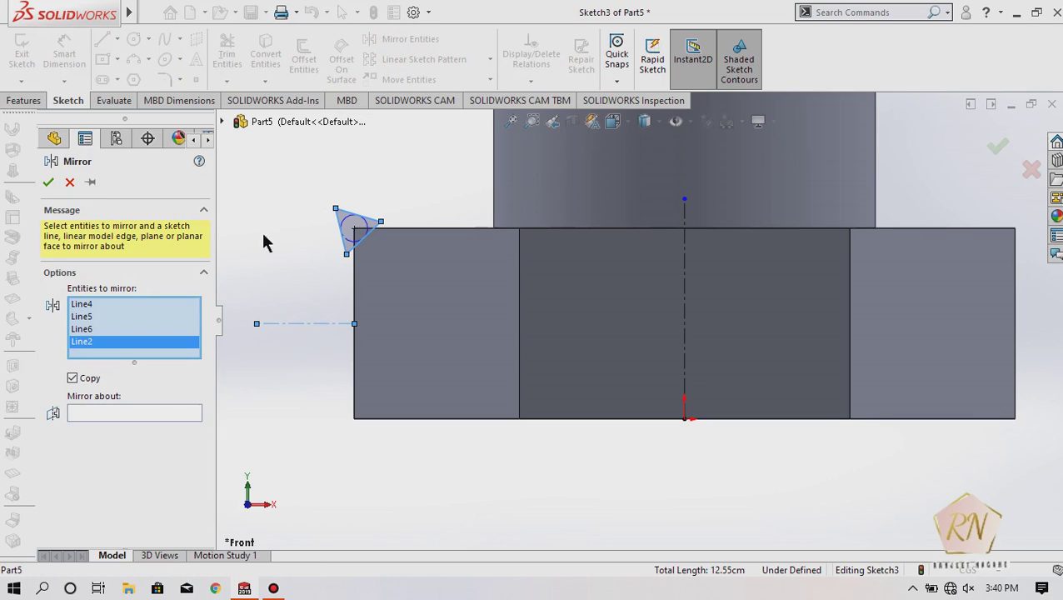
{"action": "right_click", "coordinate": [135, 344]}
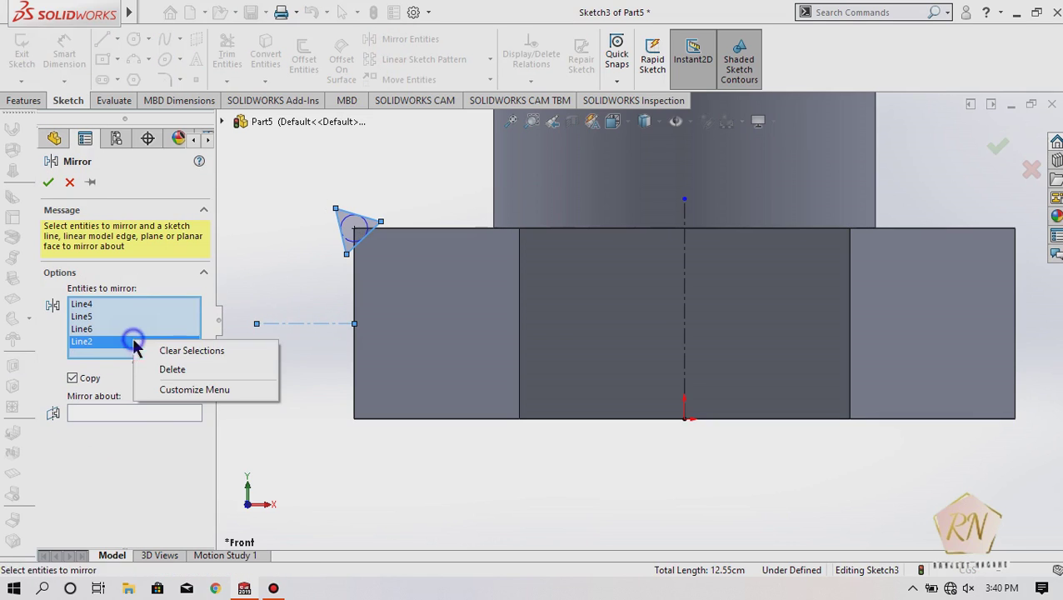
{"action": "left_click", "coordinate": [174, 370]}
{"action": "left_click", "coordinate": [138, 402]}
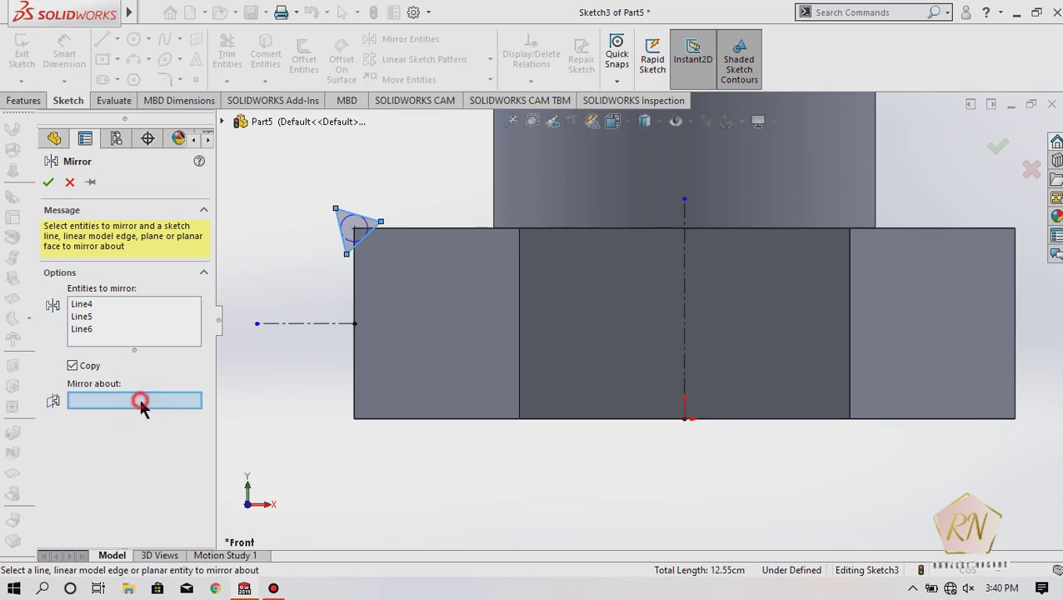
{"action": "left_click", "coordinate": [287, 323]}
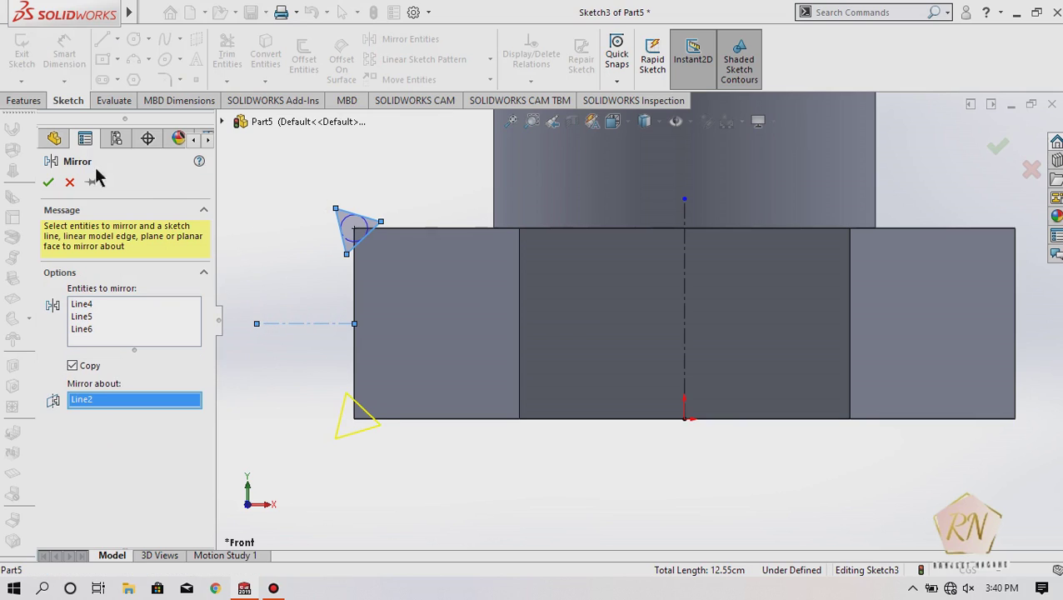
{"action": "left_click", "coordinate": [46, 182]}
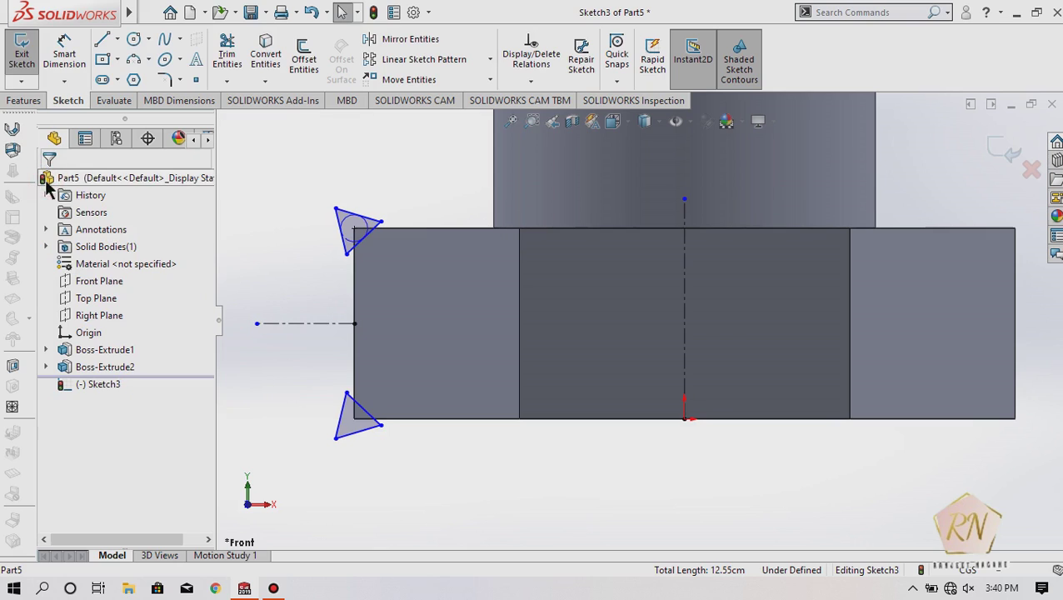
{"action": "left_click", "coordinate": [34, 101]}
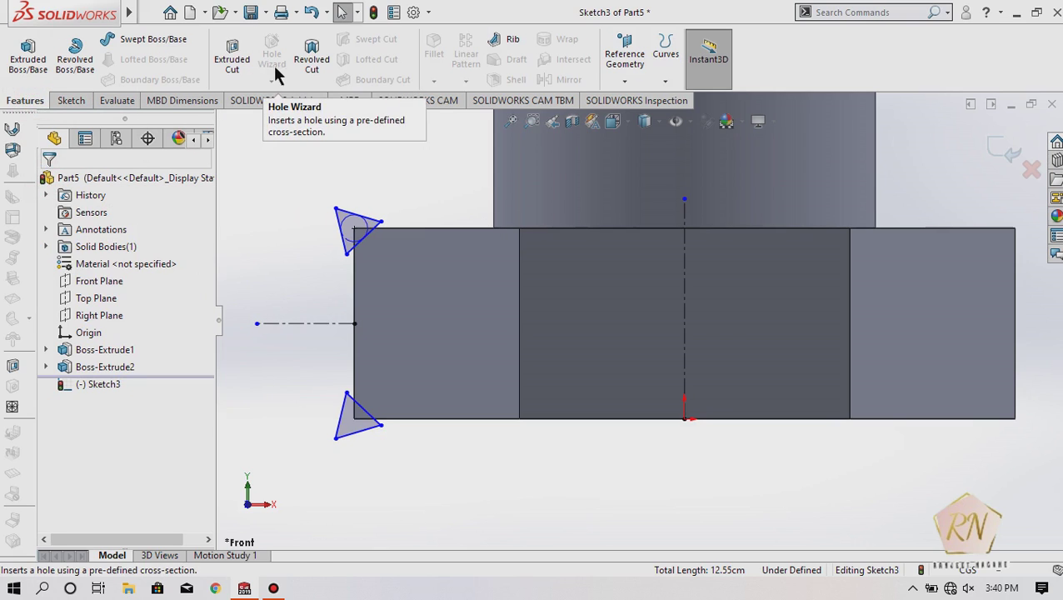
- Revolve-cut both triangles 360° around vertical centreline Line1 to bevel the head corners
{"action": "left_click", "coordinate": [310, 60]}
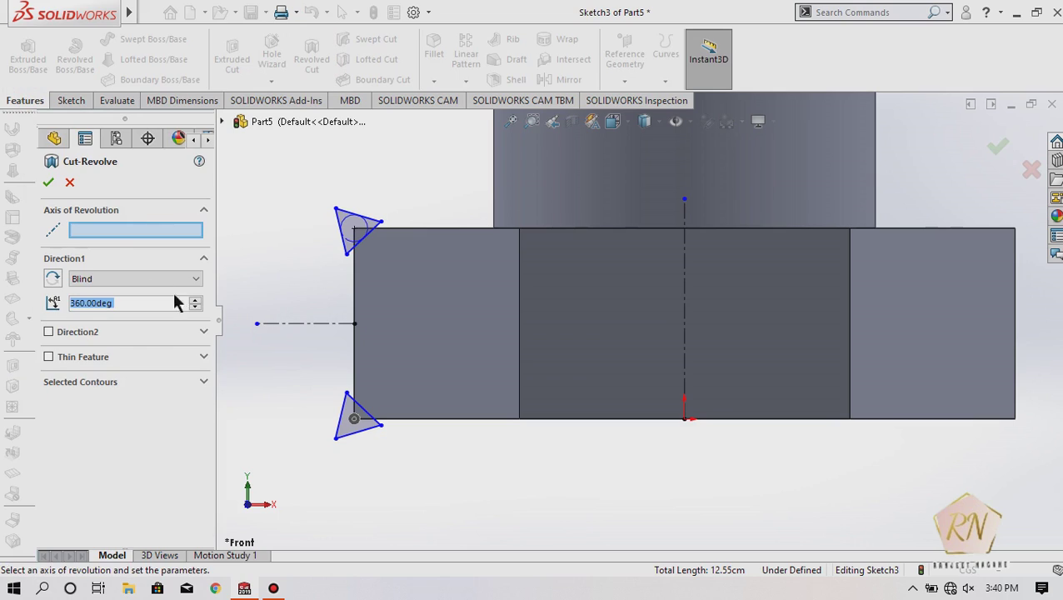
{"action": "left_click", "coordinate": [686, 312]}
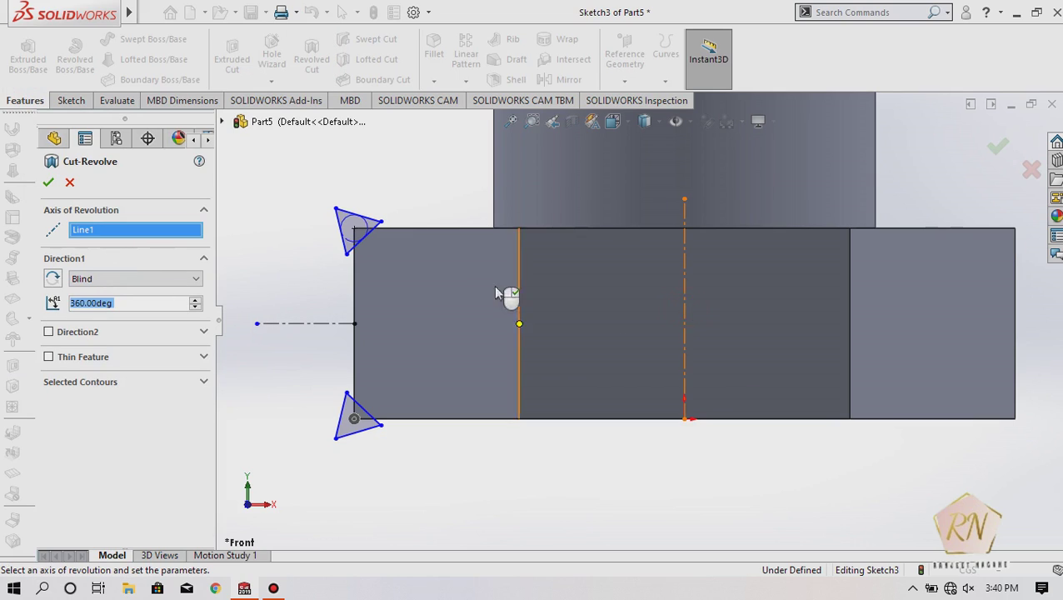
{"action": "left_click", "coordinate": [48, 182]}
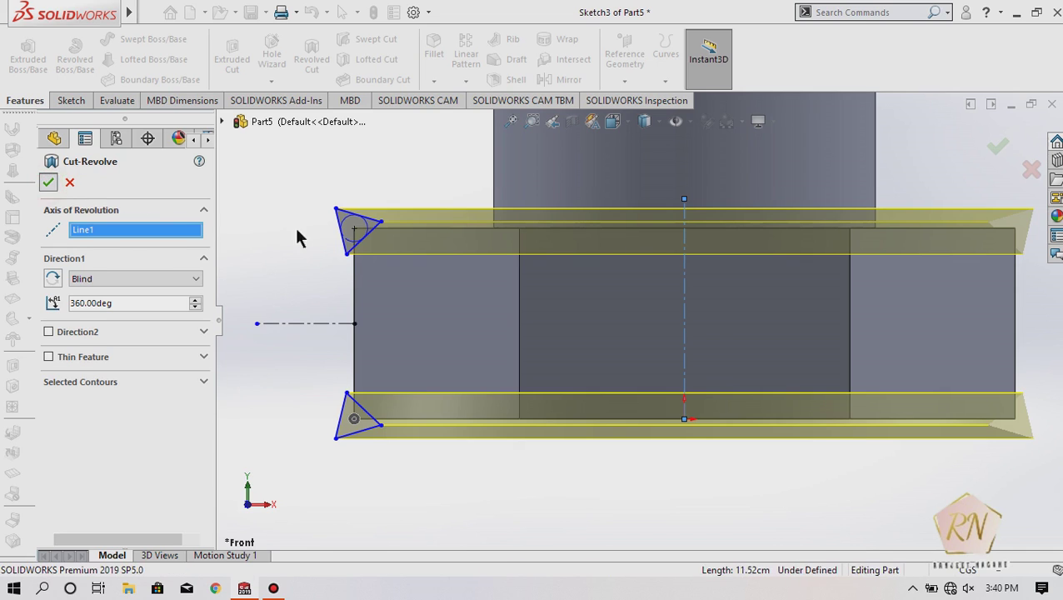
{"action": "left_click", "coordinate": [379, 174]}
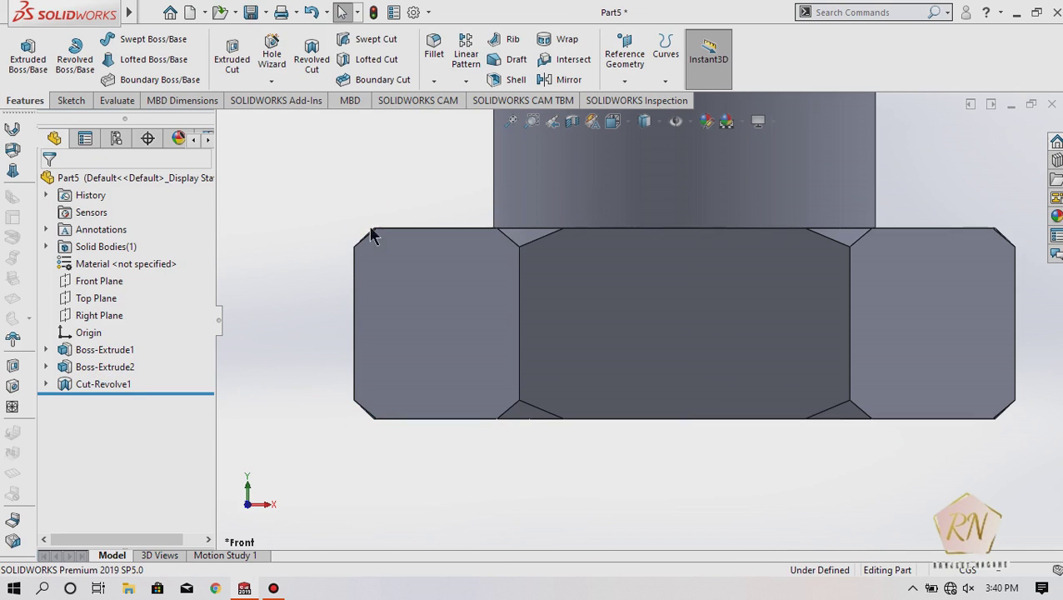
- Orbit and zoom the view to bring the shaft's top edge into 3D view
{"action": "scroll", "coordinate": [373, 363], "scroll_direction": "down", "scroll_amount": 2}
{"action": "scroll", "coordinate": [370, 364], "scroll_direction": "up", "scroll_amount": 3}
{"action": "scroll", "coordinate": [373, 363], "scroll_direction": "up", "scroll_amount": 3}
{"action": "scroll", "coordinate": [363, 362], "scroll_direction": "up", "scroll_amount": 3}
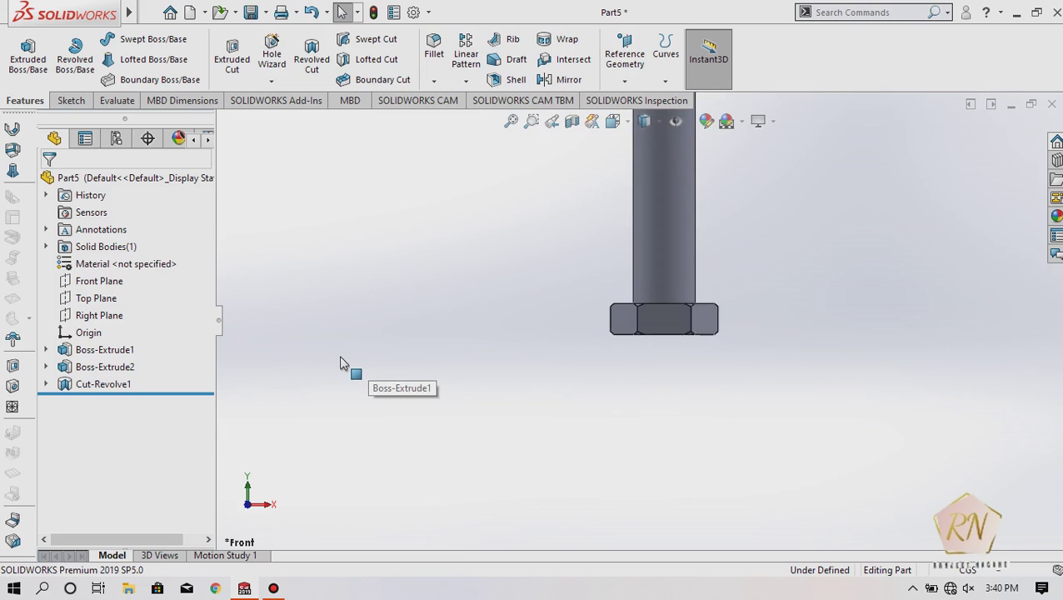
{"action": "scroll", "coordinate": [344, 363], "scroll_direction": "up", "scroll_amount": 3}
{"action": "scroll", "coordinate": [652, 215], "scroll_direction": "down", "scroll_amount": 1}
{"action": "scroll", "coordinate": [670, 223], "scroll_direction": "down", "scroll_amount": 3}
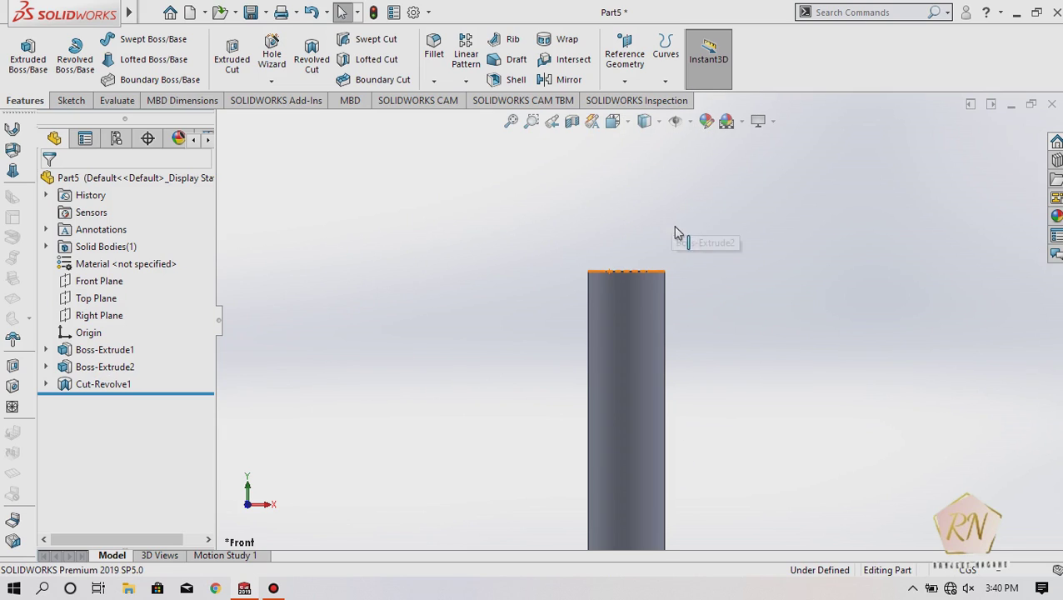
{"action": "mouse_move", "coordinate": [716, 309]}
{"action": "middle_mouse_down"}
{"action": "mouse_move", "coordinate": [705, 404]}
{"action": "mouse_move", "coordinate": [730, 369]}
{"action": "mouse_move", "coordinate": [672, 299]}
{"action": "middle_mouse_up"}
{"action": "scroll", "coordinate": [672, 296], "scroll_direction": "up", "scroll_amount": 2}
{"action": "scroll", "coordinate": [667, 300], "scroll_direction": "up", "scroll_amount": 1}
{"action": "scroll", "coordinate": [641, 342], "scroll_direction": "down", "scroll_amount": 1}
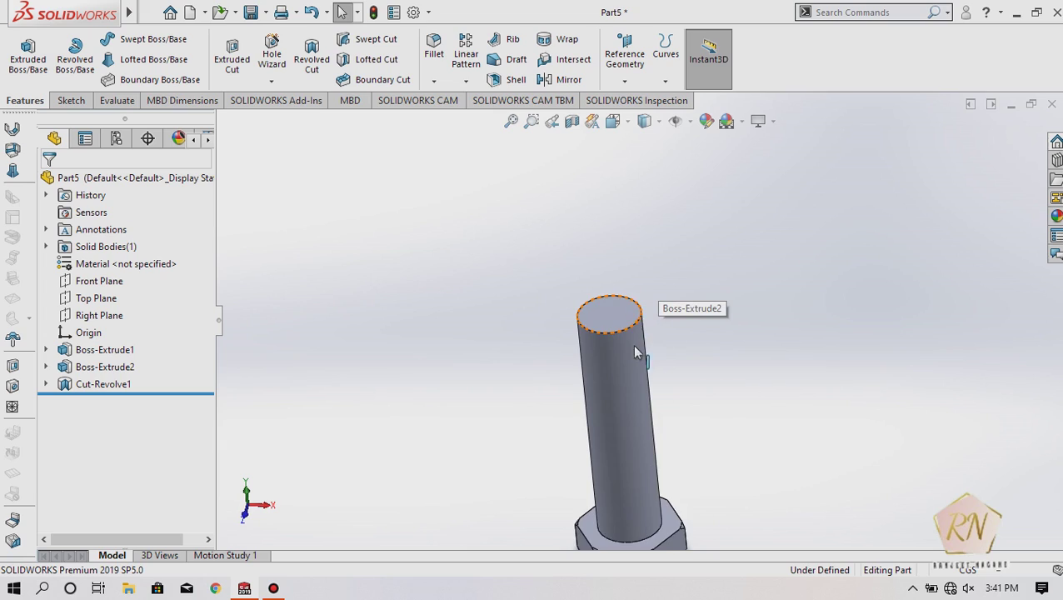
{"action": "scroll", "coordinate": [630, 349], "scroll_direction": "down", "scroll_amount": 3}
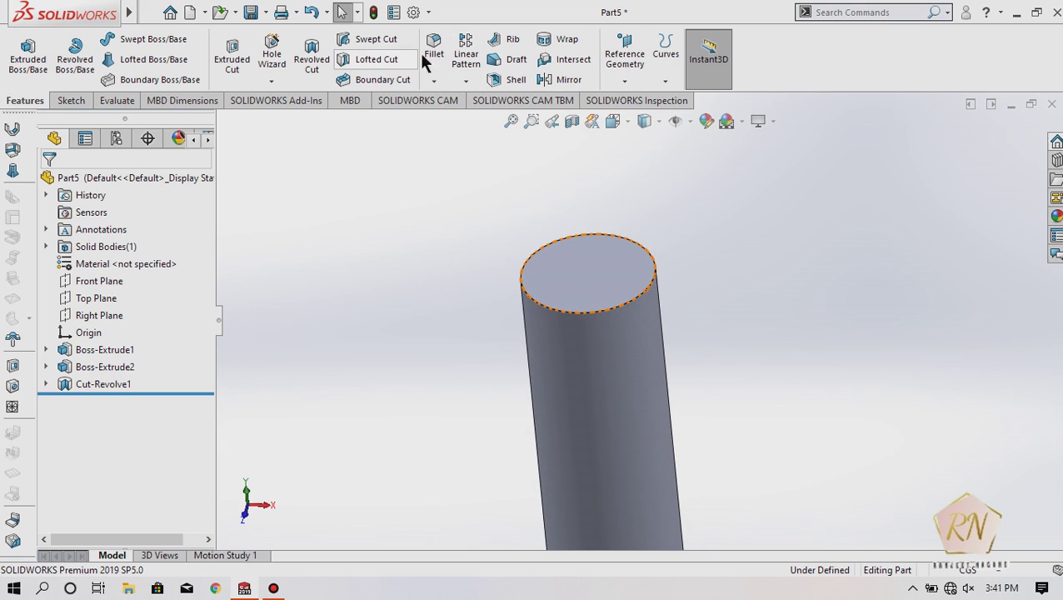
- Chamfer the shaft's top circular edge with a 0.5 cm distance
{"action": "left_click", "coordinate": [434, 79]}
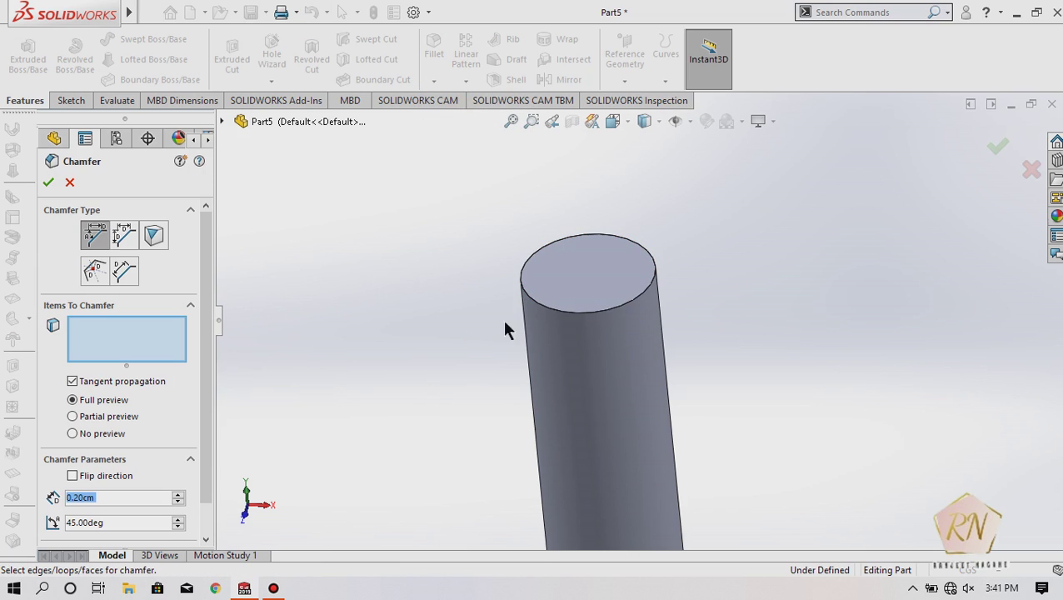
{"action": "left_click", "coordinate": [587, 315]}
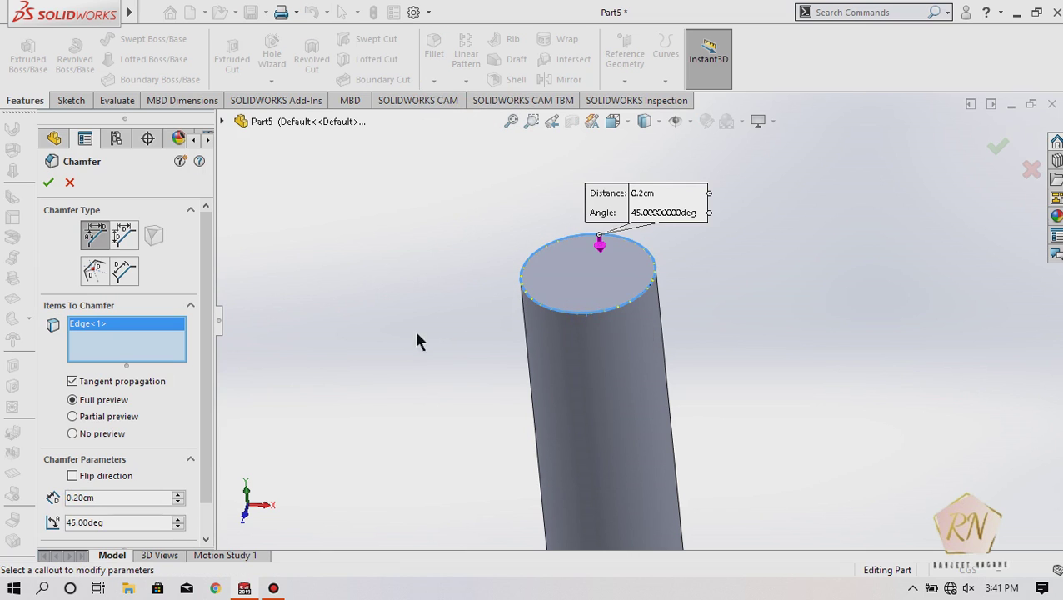
{"action": "double_click", "coordinate": [87, 497]}
{"action": "type", "text": "0.5"}
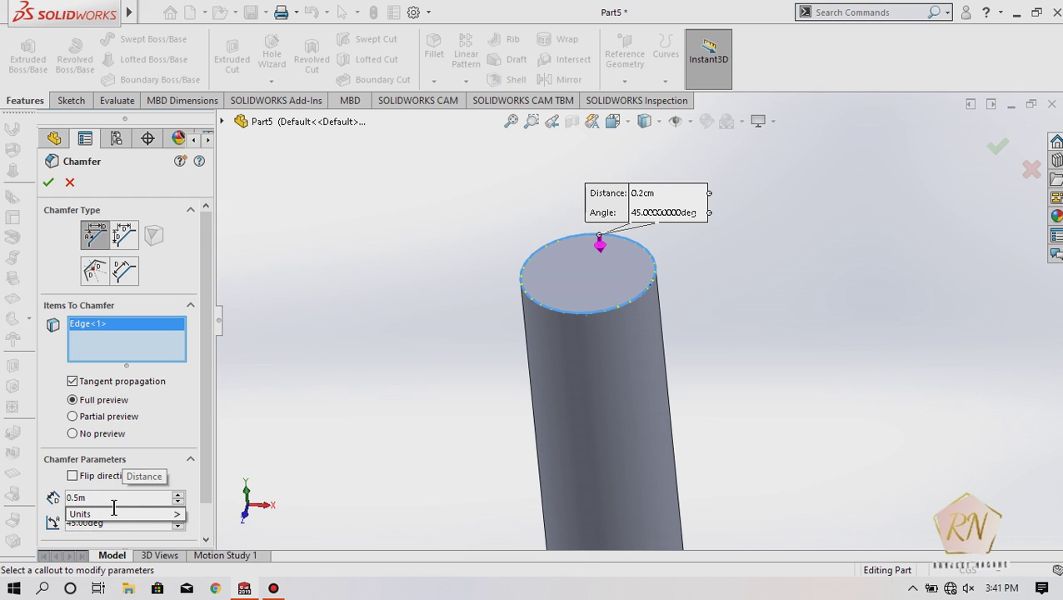
{"action": "type", "text": "c"}
{"action": "key", "text": "Return"}
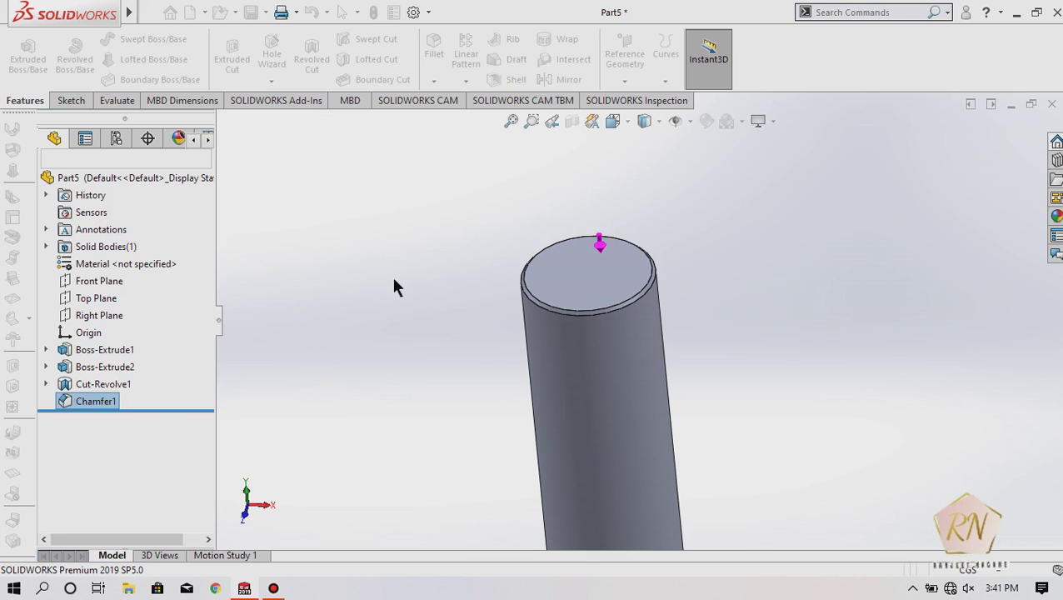
{"action": "left_click", "coordinate": [393, 277]}
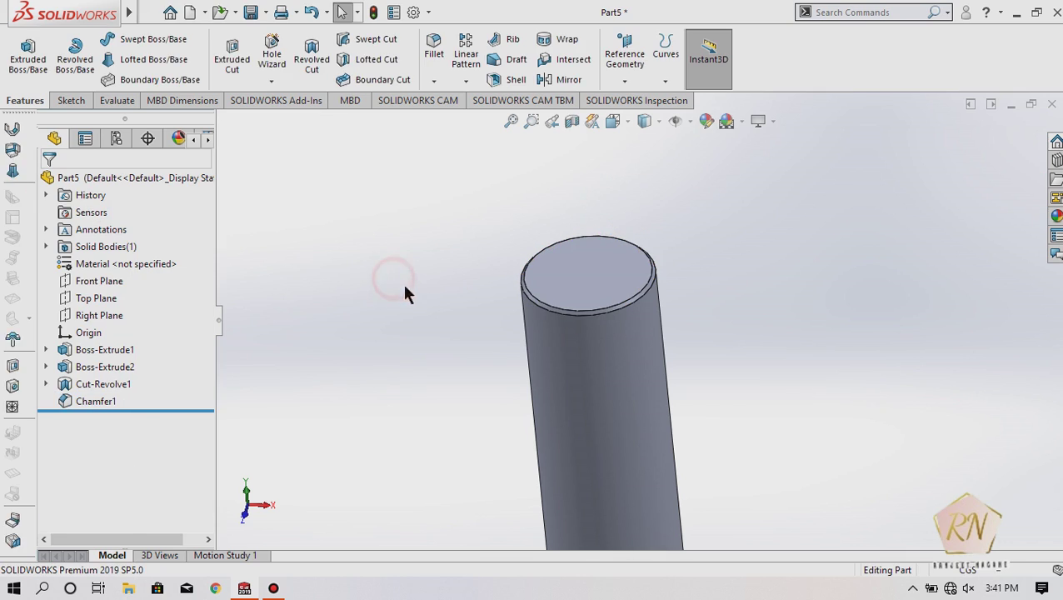
- Sketch on the shaft's top face and convert its circular edge into a sketch circle
{"action": "left_click", "coordinate": [71, 101]}
{"action": "left_click", "coordinate": [22, 52]}
{"action": "left_click", "coordinate": [587, 298]}
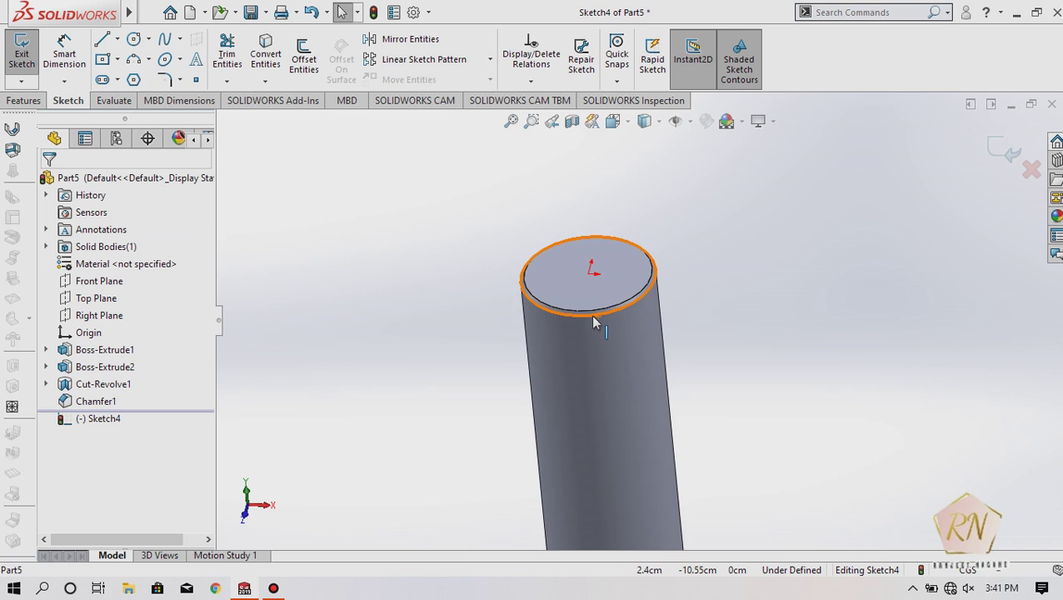
{"action": "left_click", "coordinate": [593, 319]}
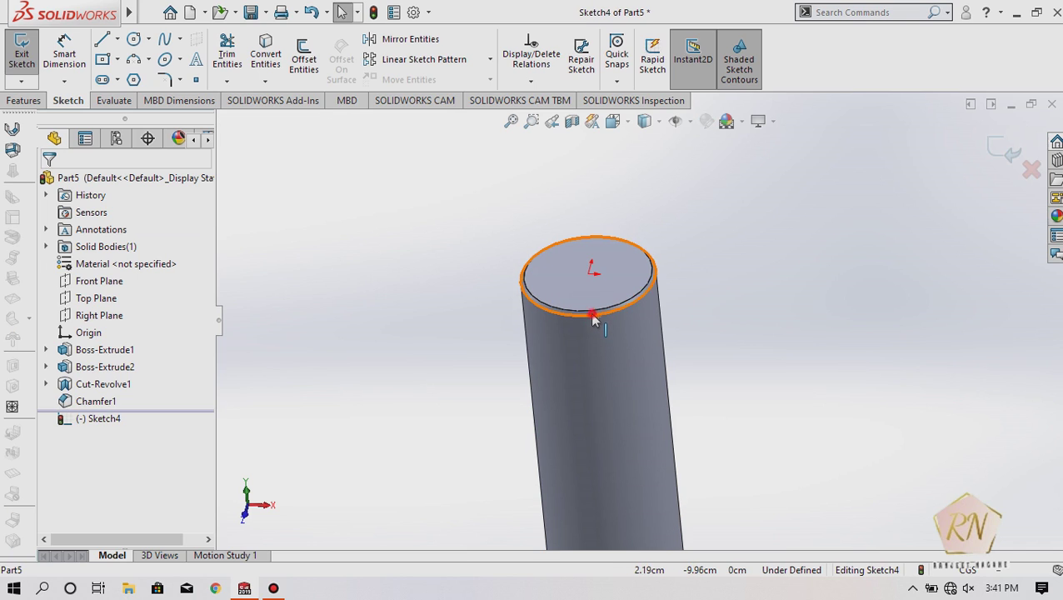
{"action": "left_click", "coordinate": [263, 52]}
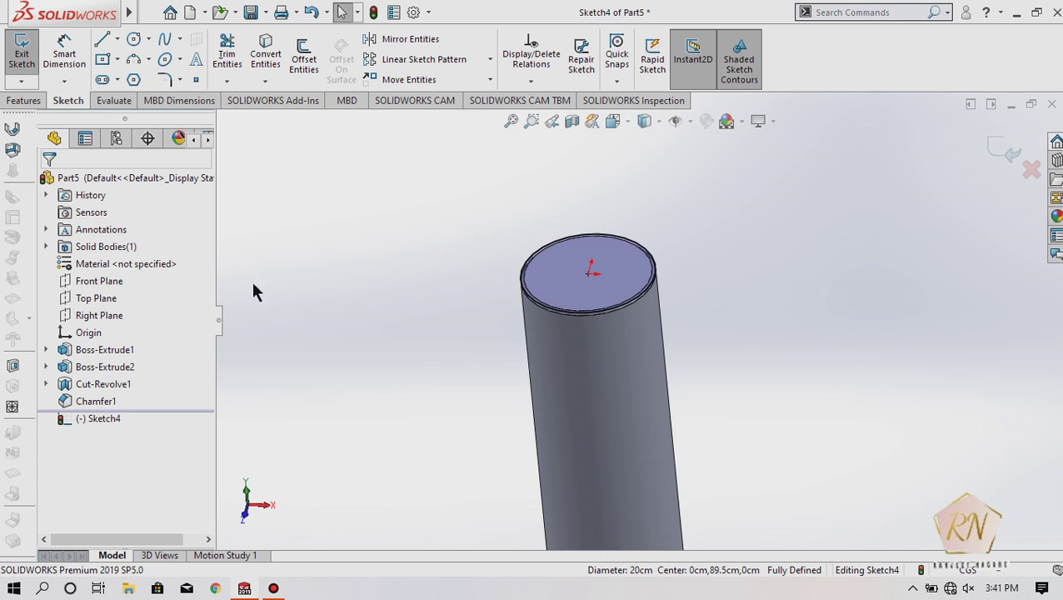
- Start a 2 cm pitch helix from the circle and raise its revolutions down the shaft
{"action": "left_click", "coordinate": [24, 100]}
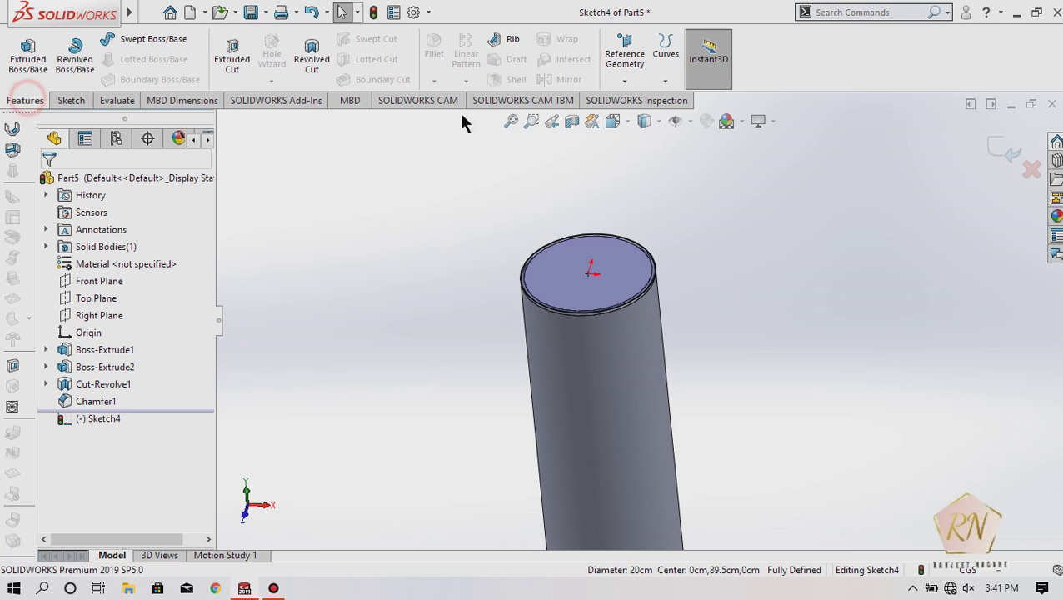
{"action": "left_click", "coordinate": [667, 83]}
{"action": "left_click", "coordinate": [683, 120]}
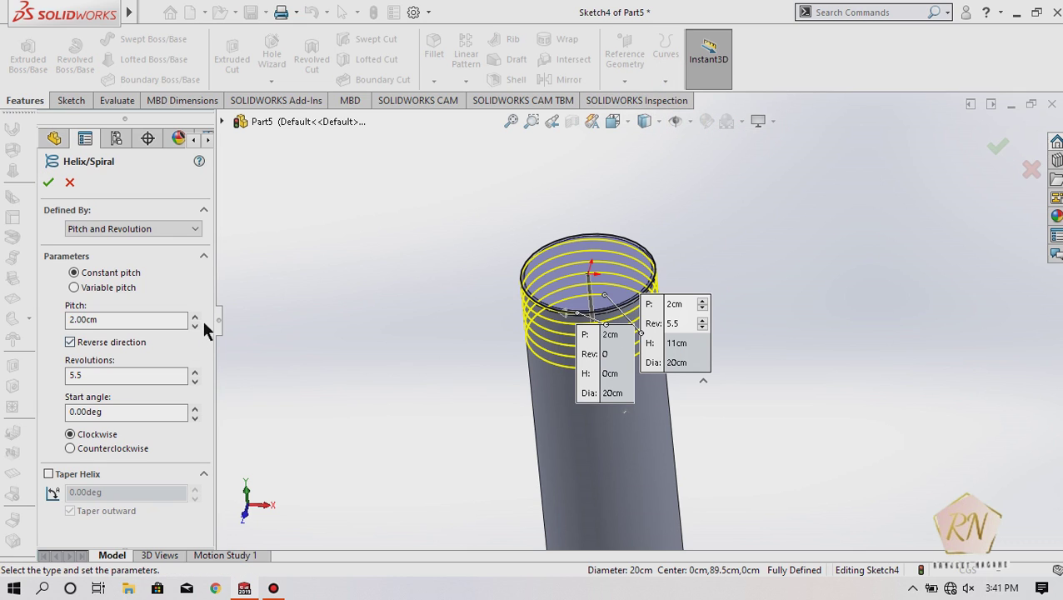
{"action": "left_click", "coordinate": [194, 371]}
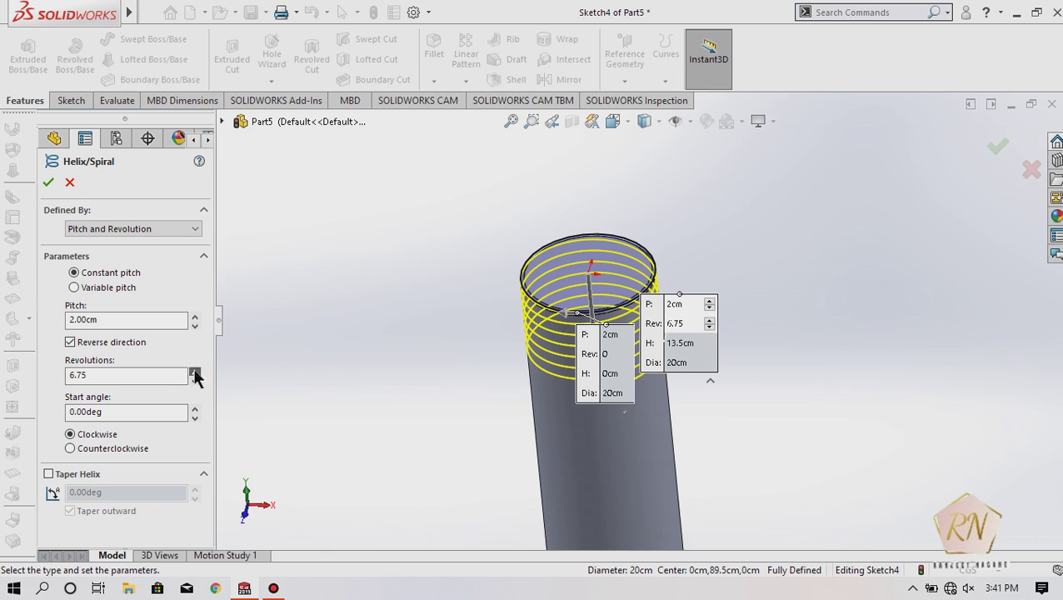
{"action": "left_click_drag", "start_coordinate": [194, 370], "coordinate": [194, 371]}
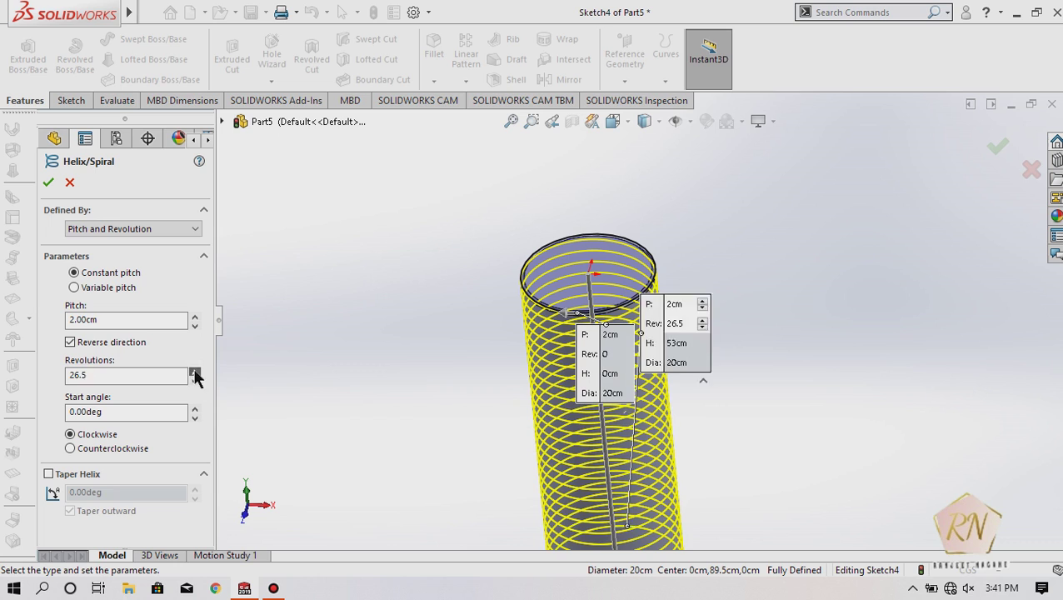
{"action": "left_click_drag", "start_coordinate": [195, 370], "coordinate": [194, 371]}
- Settle the helix at 39.5 revolutions along the full shank and accept it
{"action": "scroll", "coordinate": [508, 291], "scroll_direction": "down", "scroll_amount": 2}
{"action": "key", "text": "f"}
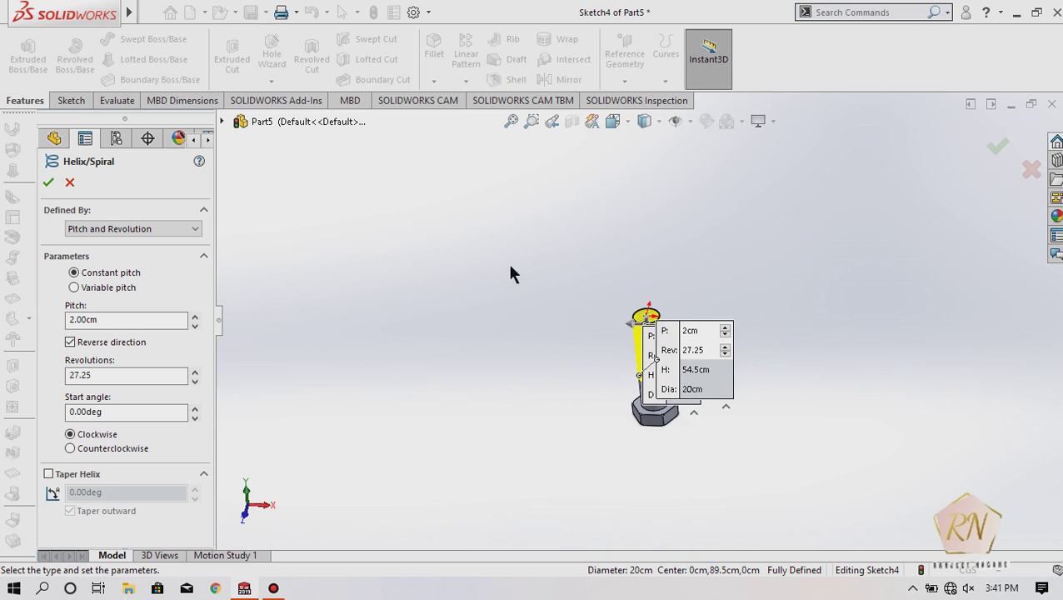
{"action": "scroll", "coordinate": [631, 382], "scroll_direction": "down", "scroll_amount": 2}
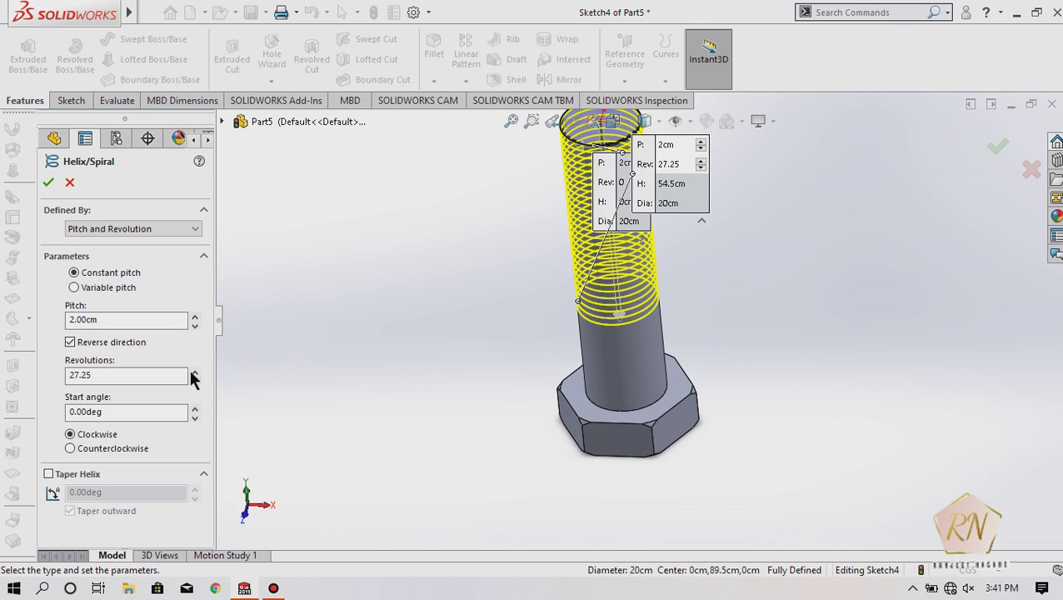
{"action": "left_click_drag", "start_coordinate": [194, 371], "coordinate": [197, 380]}
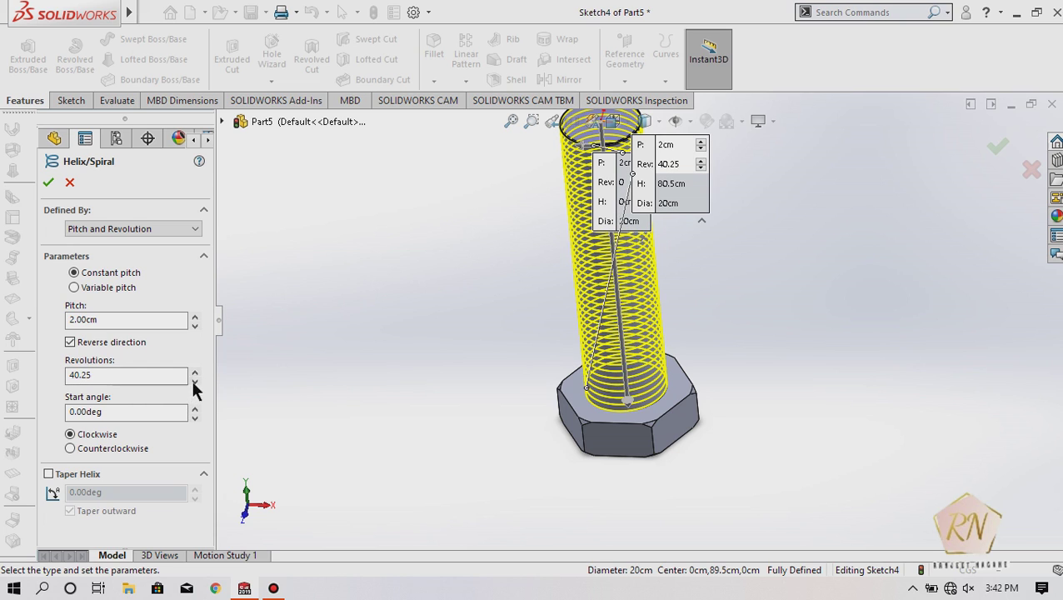
{"action": "left_click", "coordinate": [194, 383]}
{"action": "left_click", "coordinate": [194, 383]}
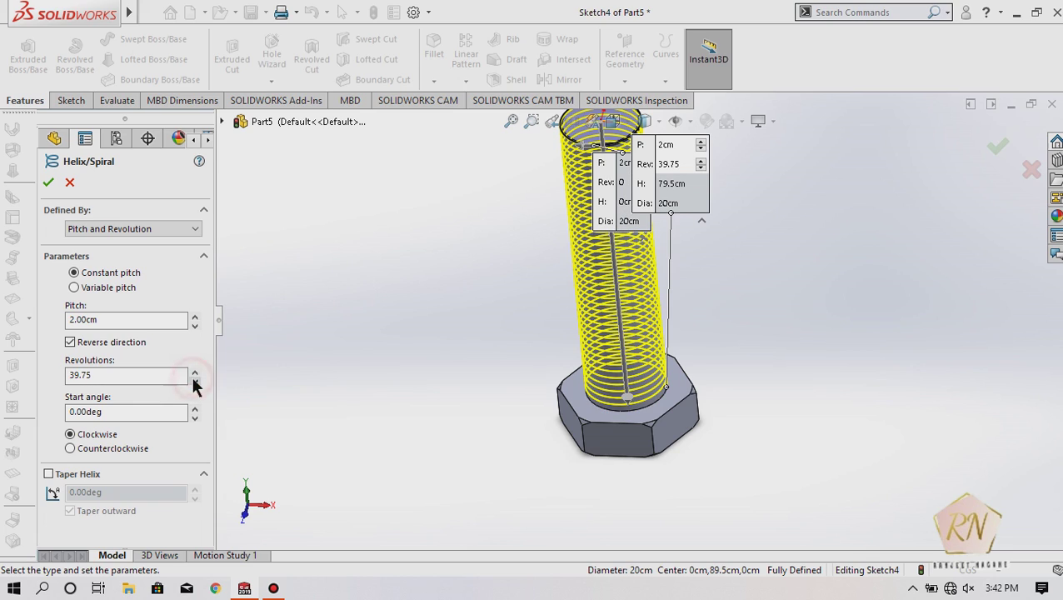
{"action": "left_click", "coordinate": [194, 383]}
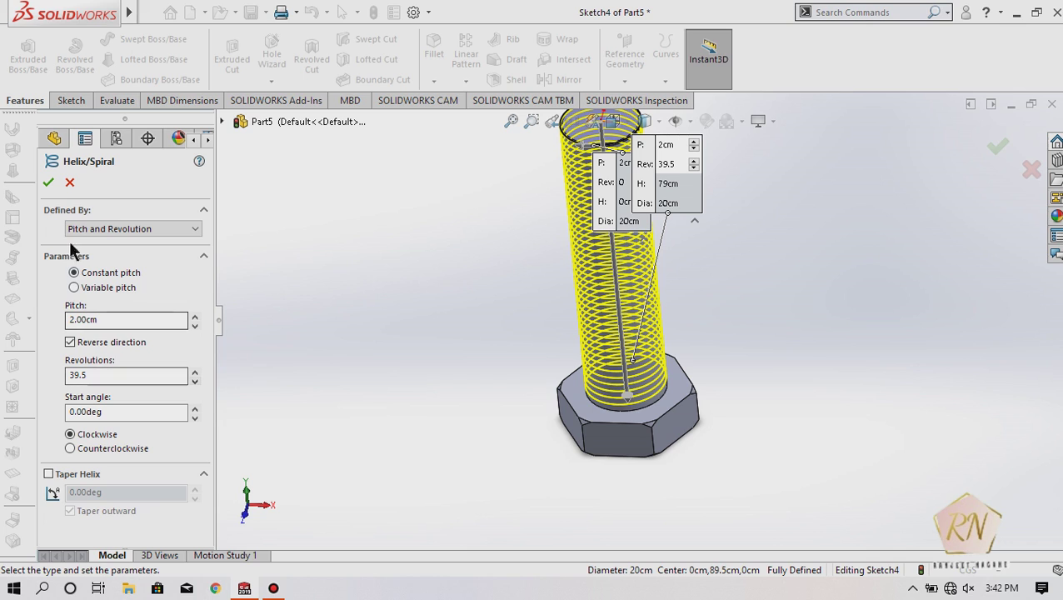
{"action": "left_click", "coordinate": [49, 182]}
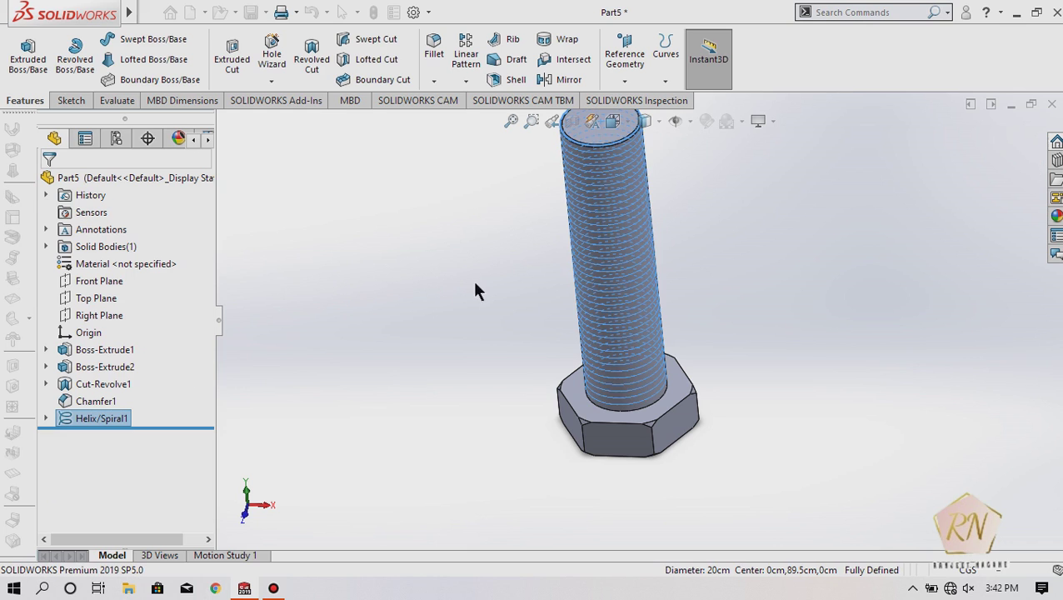
{"action": "scroll", "coordinate": [496, 325], "scroll_direction": "down", "scroll_amount": 2}
{"action": "scroll", "coordinate": [498, 335], "scroll_direction": "up", "scroll_amount": 3}
- Start a new sketch on the Right Plane and view it face-on
{"action": "left_click", "coordinate": [542, 254]}
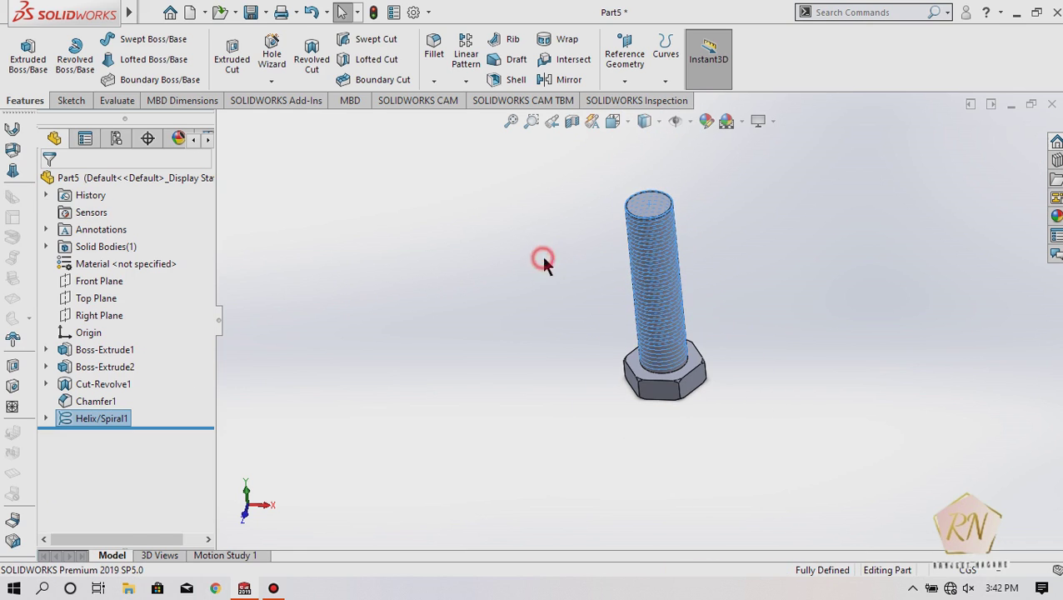
{"action": "middle_click_drag", "start_coordinate": [689, 169], "coordinate": [660, 239]}
{"action": "scroll", "coordinate": [664, 243], "scroll_direction": "down", "scroll_amount": 1}
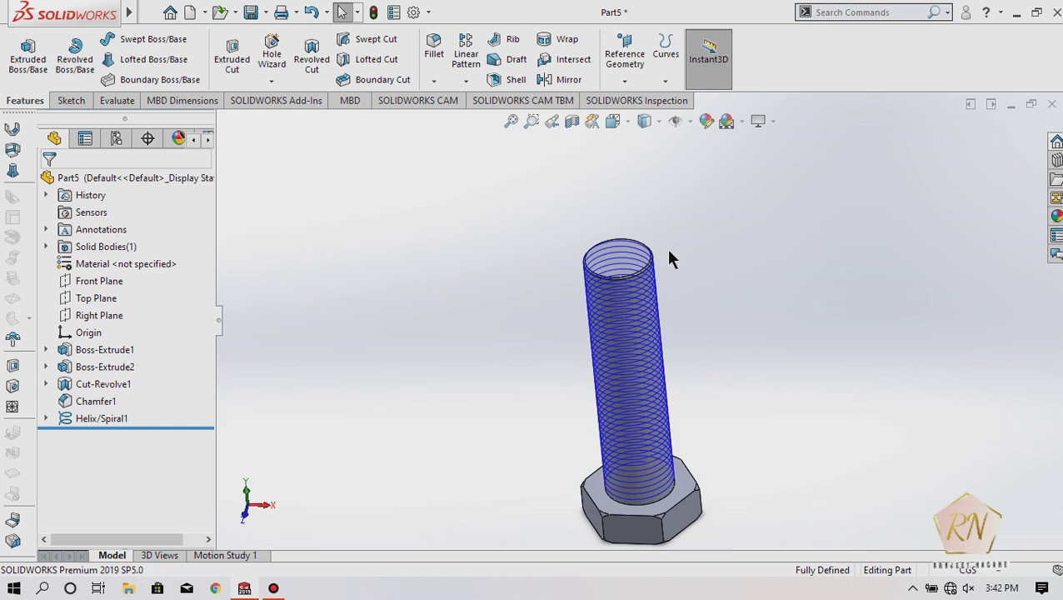
{"action": "scroll", "coordinate": [663, 242], "scroll_direction": "down", "scroll_amount": 2}
{"action": "scroll", "coordinate": [660, 241], "scroll_direction": "down", "scroll_amount": 2}
{"action": "scroll", "coordinate": [661, 246], "scroll_direction": "down", "scroll_amount": 2}
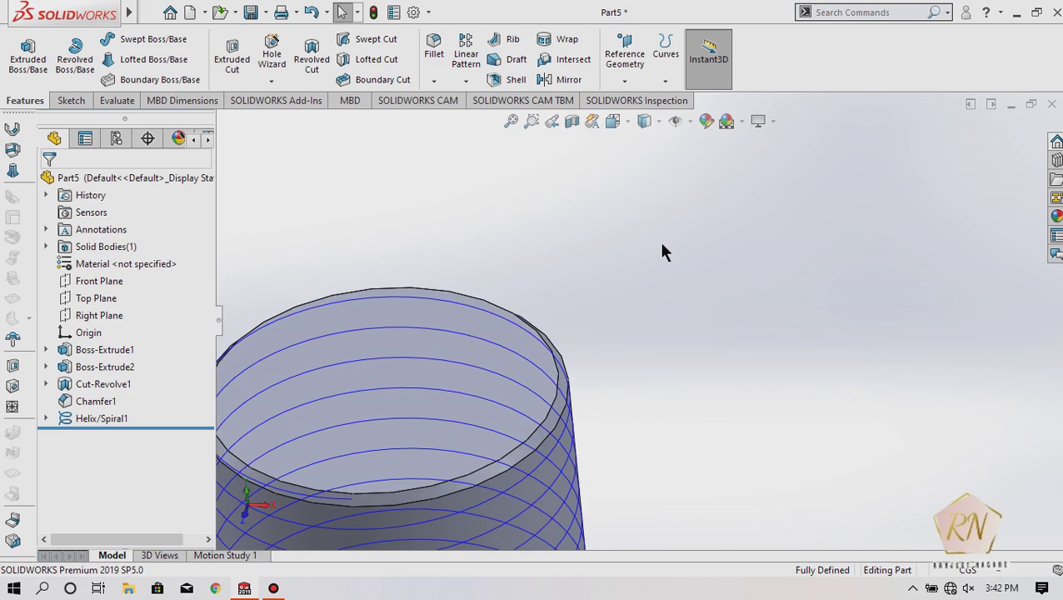
{"action": "scroll", "coordinate": [662, 244], "scroll_direction": "up", "scroll_amount": 2}
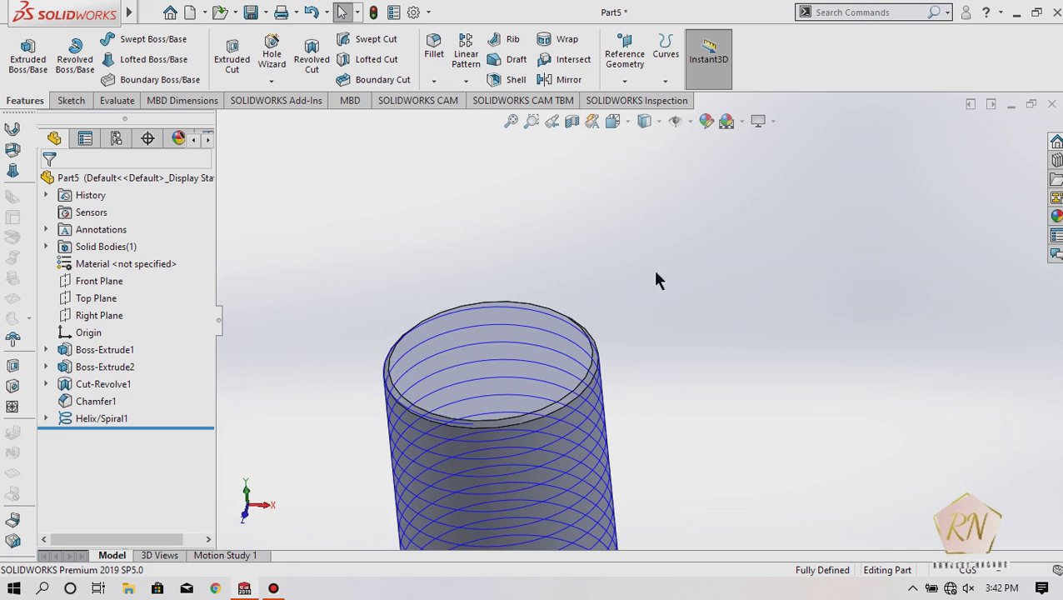
{"action": "left_click", "coordinate": [83, 320]}
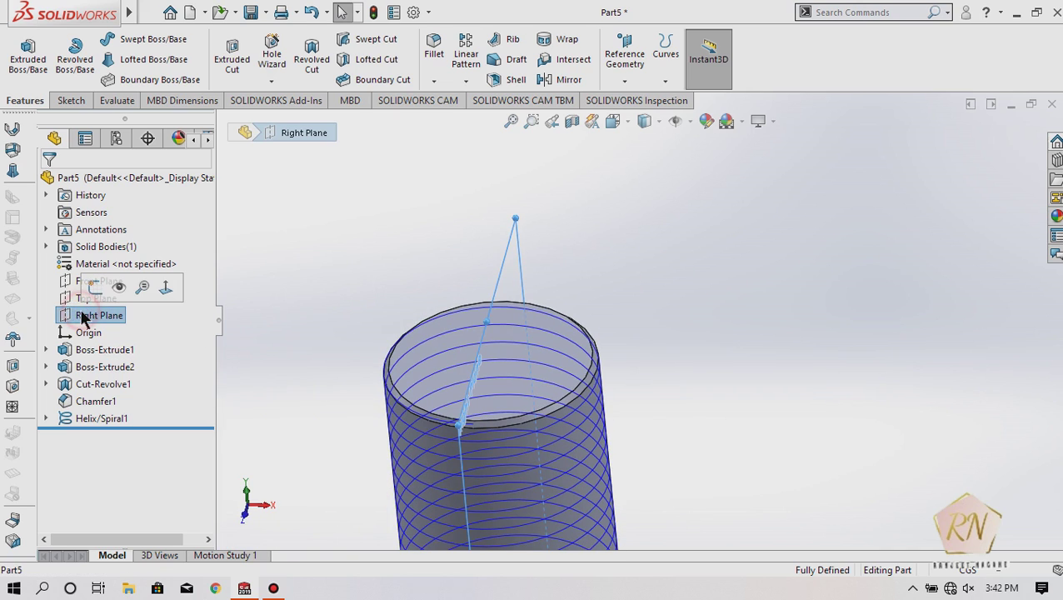
{"action": "left_click", "coordinate": [92, 286]}
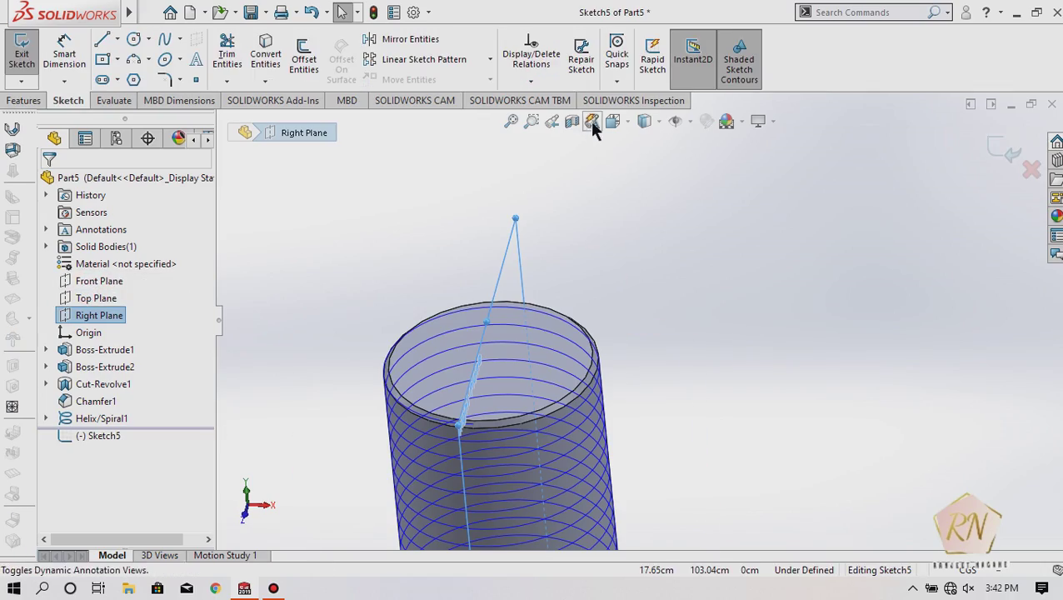
{"action": "left_click", "coordinate": [615, 121]}
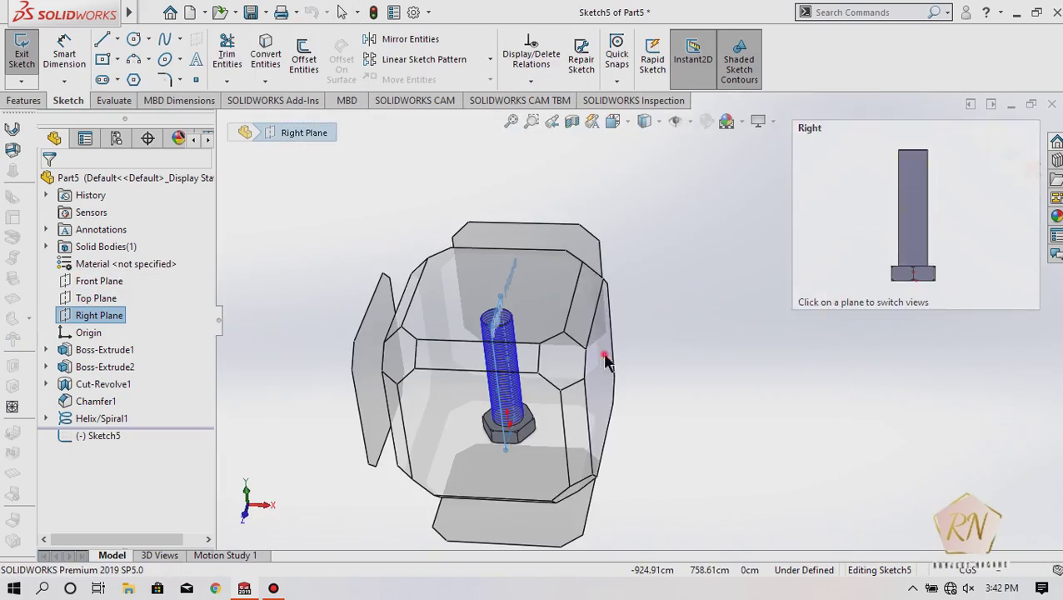
{"action": "left_click", "coordinate": [607, 362]}
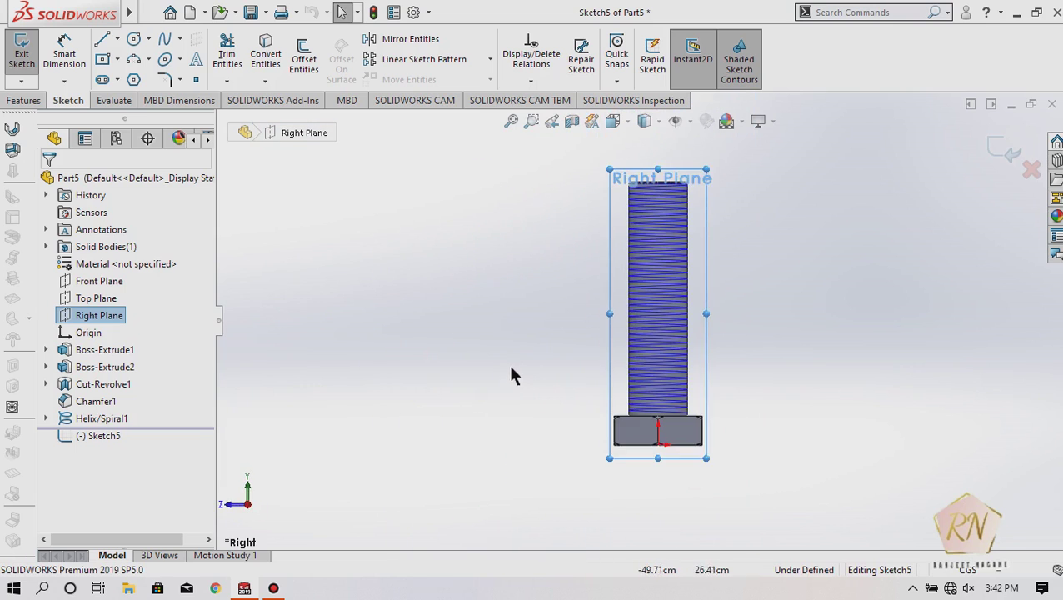
- Draw a circle of radius about 0.64 centred on the helix start at the shank's top corner
{"action": "scroll", "coordinate": [582, 218], "scroll_direction": "down", "scroll_amount": 2}
{"action": "scroll", "coordinate": [641, 240], "scroll_direction": "down", "scroll_amount": 2}
{"action": "scroll", "coordinate": [634, 288], "scroll_direction": "down", "scroll_amount": 2}
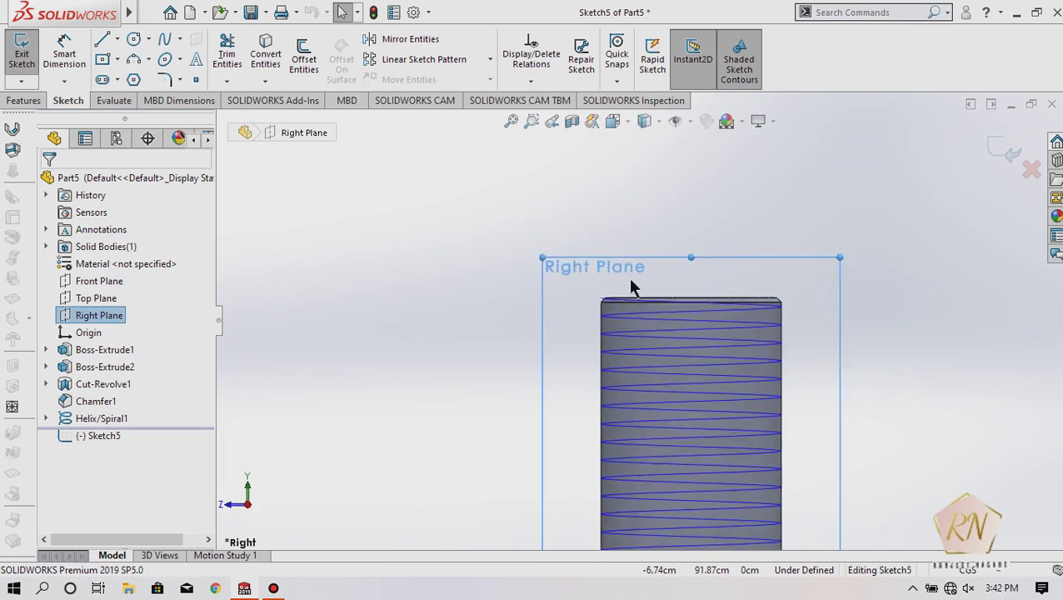
{"action": "scroll", "coordinate": [615, 298], "scroll_direction": "down", "scroll_amount": 3}
{"action": "scroll", "coordinate": [614, 298], "scroll_direction": "down", "scroll_amount": 2}
{"action": "scroll", "coordinate": [604, 306], "scroll_direction": "down", "scroll_amount": 2}
{"action": "scroll", "coordinate": [579, 344], "scroll_direction": "down", "scroll_amount": 2}
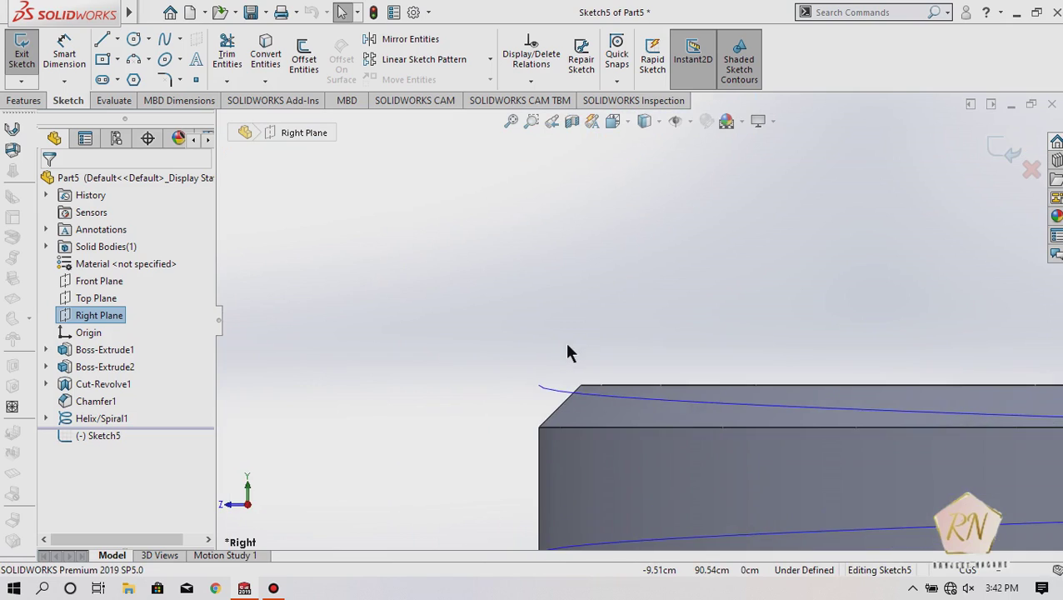
{"action": "scroll", "coordinate": [569, 351], "scroll_direction": "down", "scroll_amount": 1}
{"action": "left_click", "coordinate": [133, 39]}
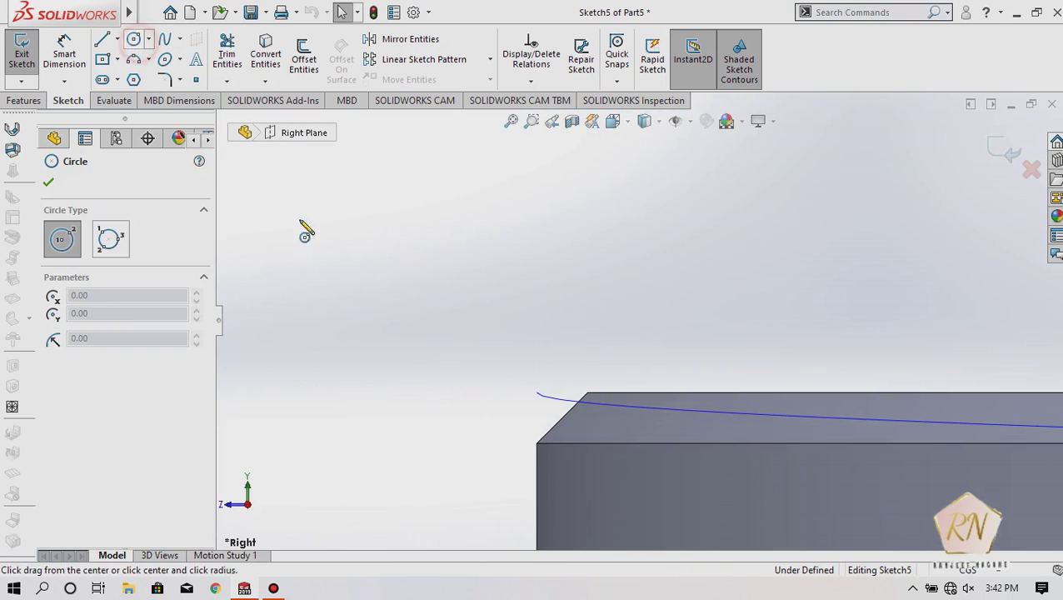
{"action": "scroll", "coordinate": [615, 280], "scroll_direction": "up", "scroll_amount": 1}
{"action": "scroll", "coordinate": [617, 261], "scroll_direction": "up", "scroll_amount": 1}
{"action": "scroll", "coordinate": [658, 375], "scroll_direction": "up", "scroll_amount": 1}
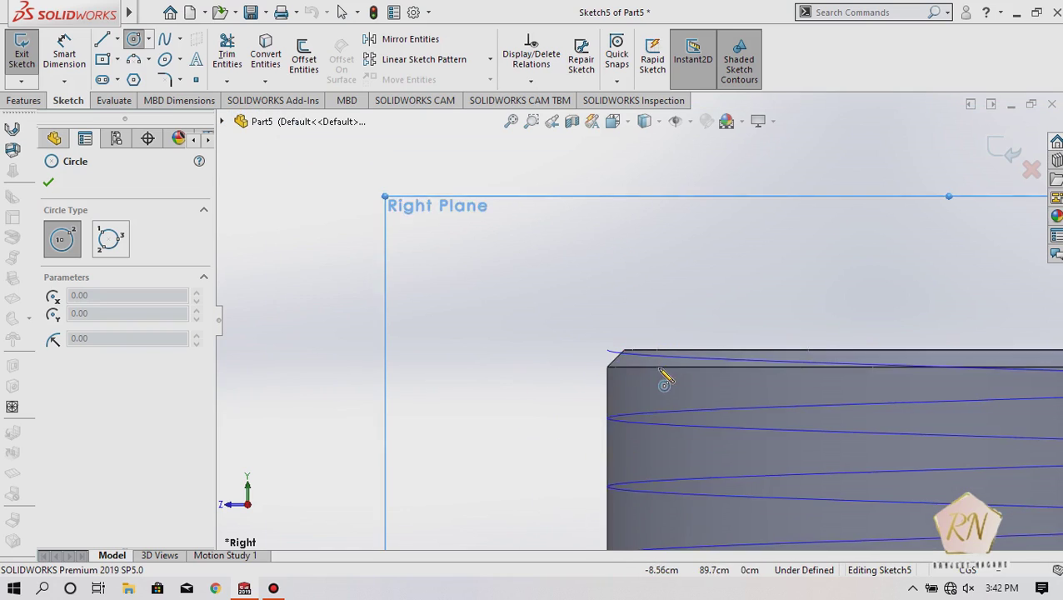
{"action": "scroll", "coordinate": [658, 373], "scroll_direction": "up", "scroll_amount": 1}
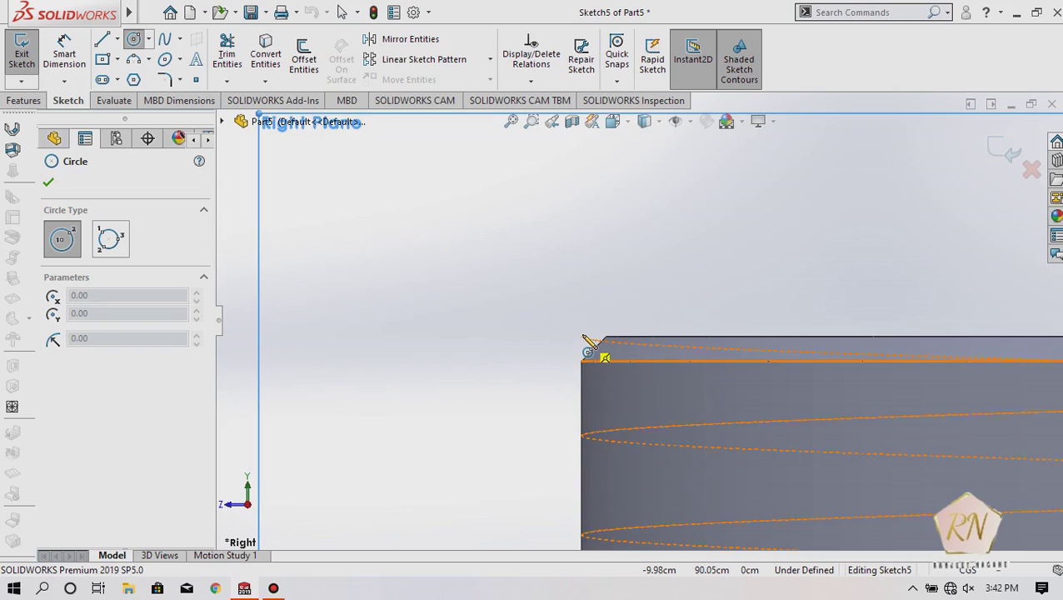
{"action": "left_click", "coordinate": [582, 337]}
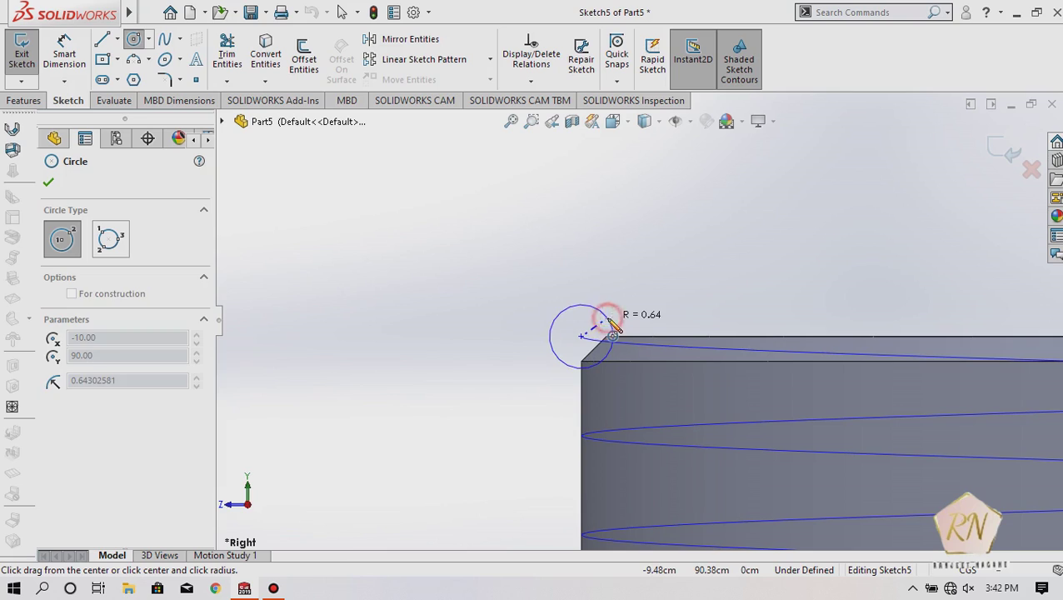
{"action": "left_click", "coordinate": [613, 327]}
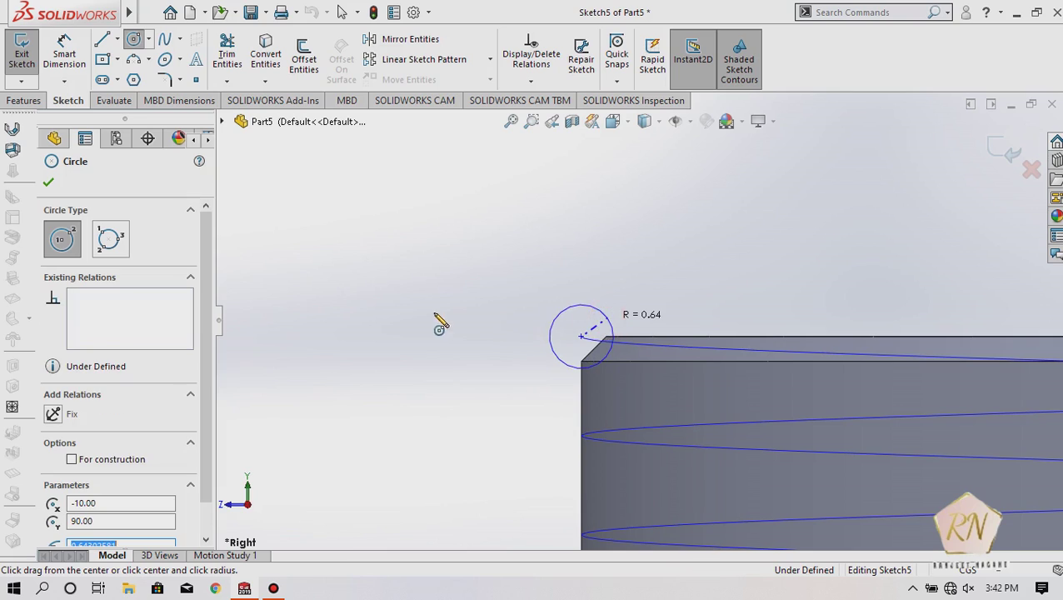
{"action": "left_click", "coordinate": [49, 182]}
{"action": "left_click", "coordinate": [11, 101]}
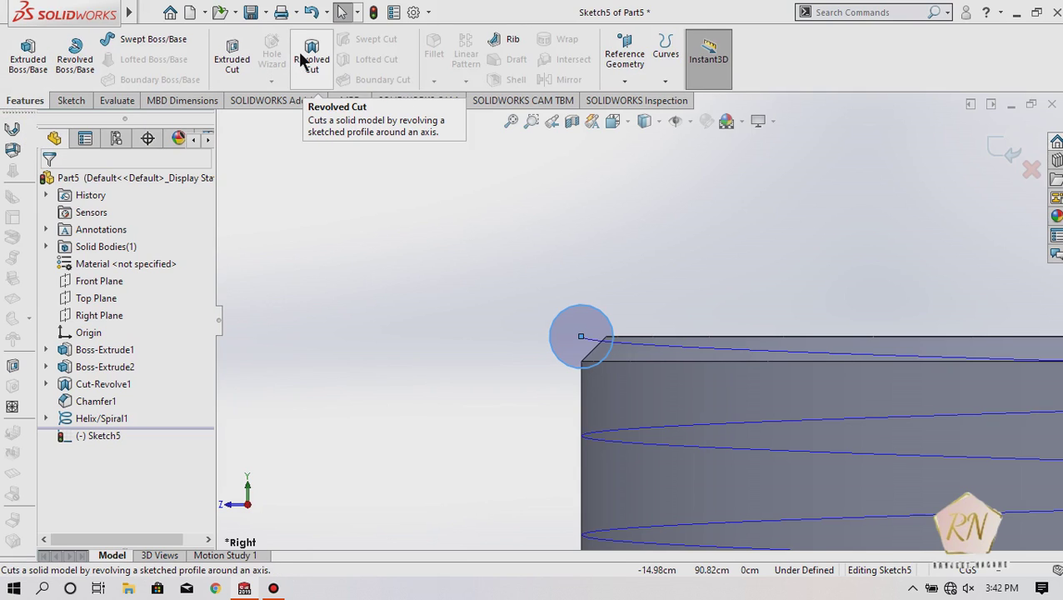
- Sweep-cut the circle profile along Helix/Spiral1 to form the thread
{"action": "left_click", "coordinate": [68, 97]}
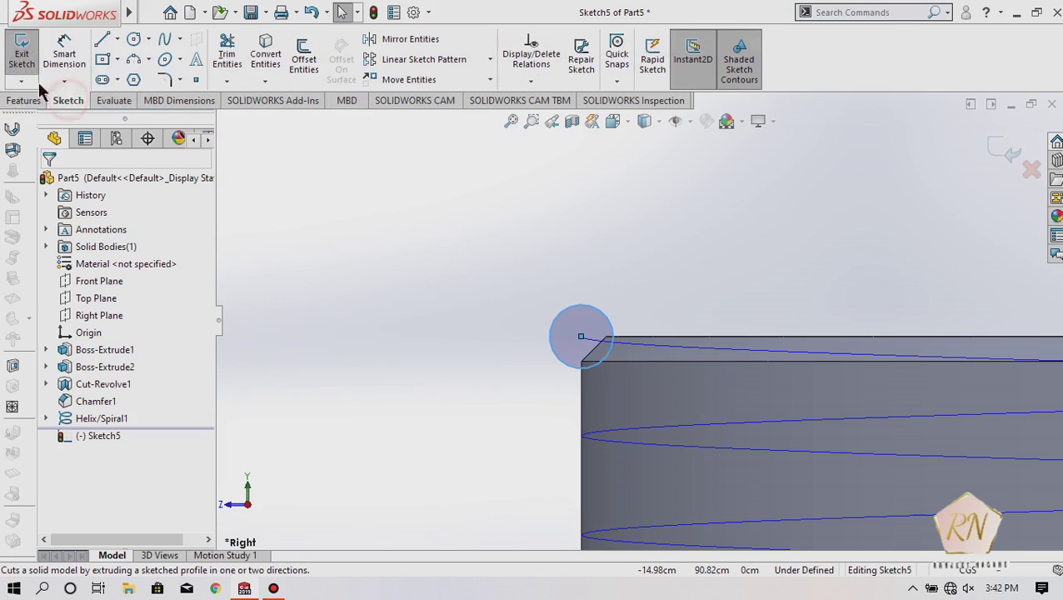
{"action": "left_click", "coordinate": [14, 54]}
{"action": "left_click", "coordinate": [25, 101]}
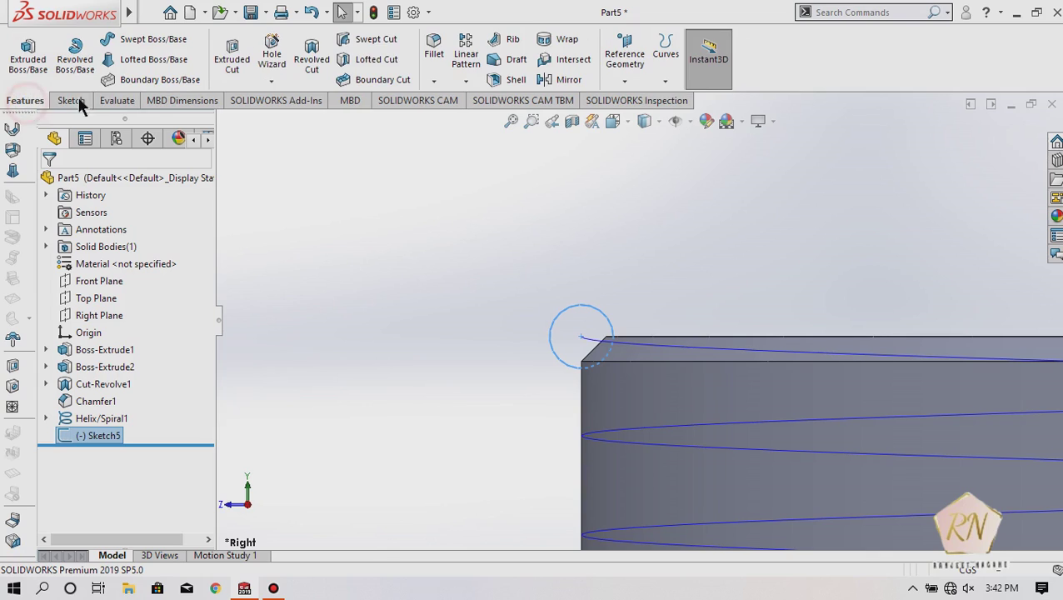
{"action": "left_click", "coordinate": [367, 40]}
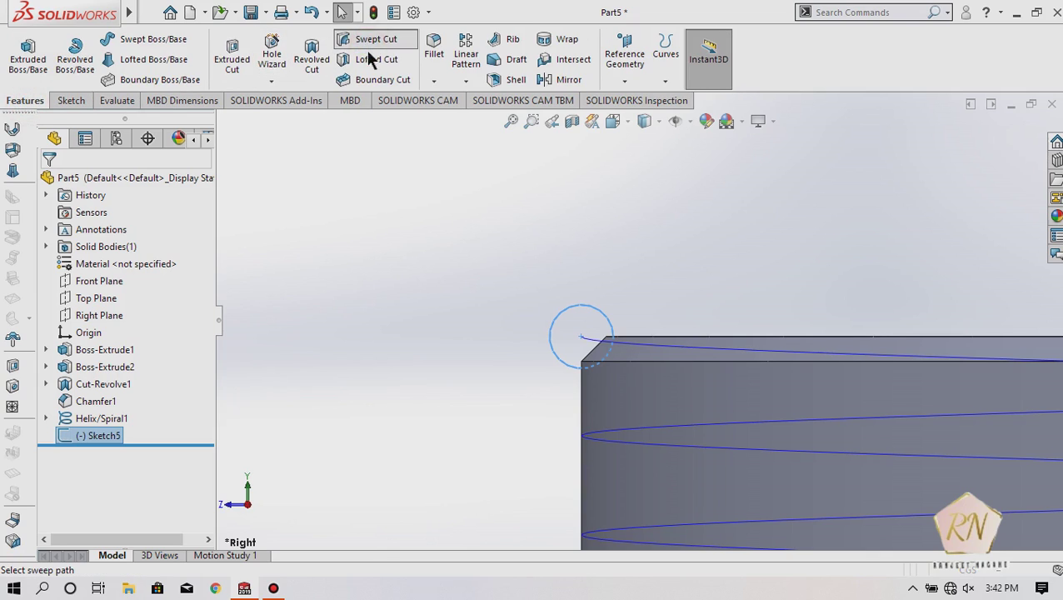
{"action": "left_click", "coordinate": [126, 299]}
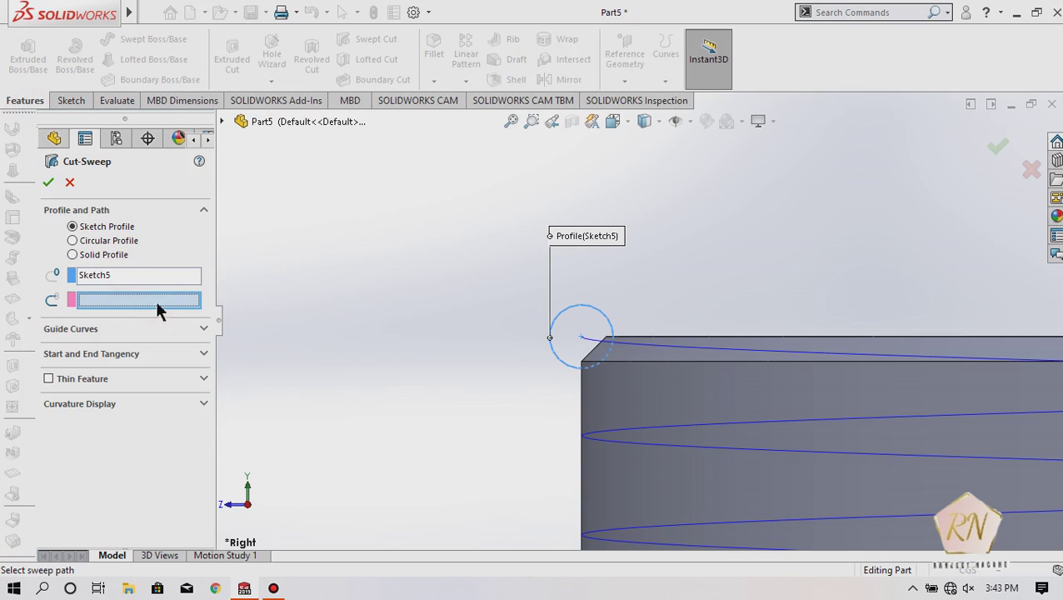
{"action": "left_click", "coordinate": [632, 347]}
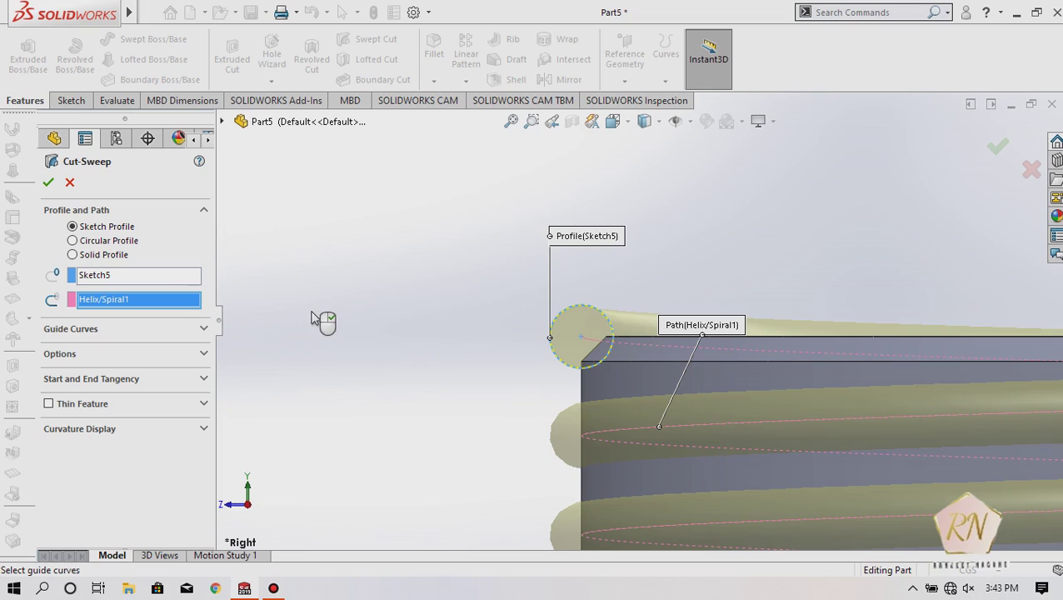
{"action": "left_click", "coordinate": [48, 182]}
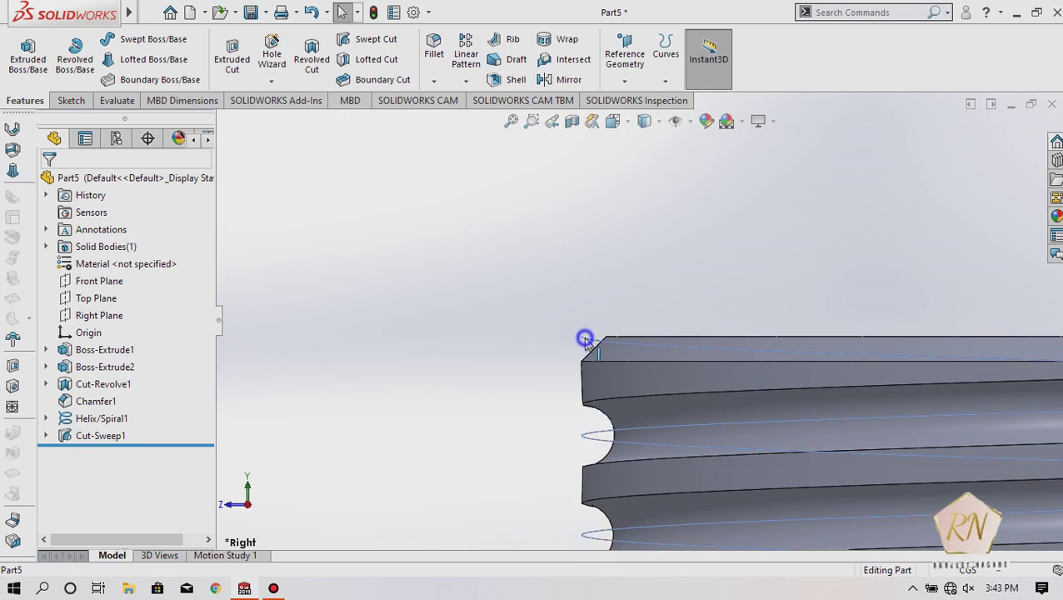
- Hide the helix and zoom out to see the whole threaded bolt
{"action": "right_click", "coordinate": [583, 338]}
{"action": "left_click", "coordinate": [622, 300]}
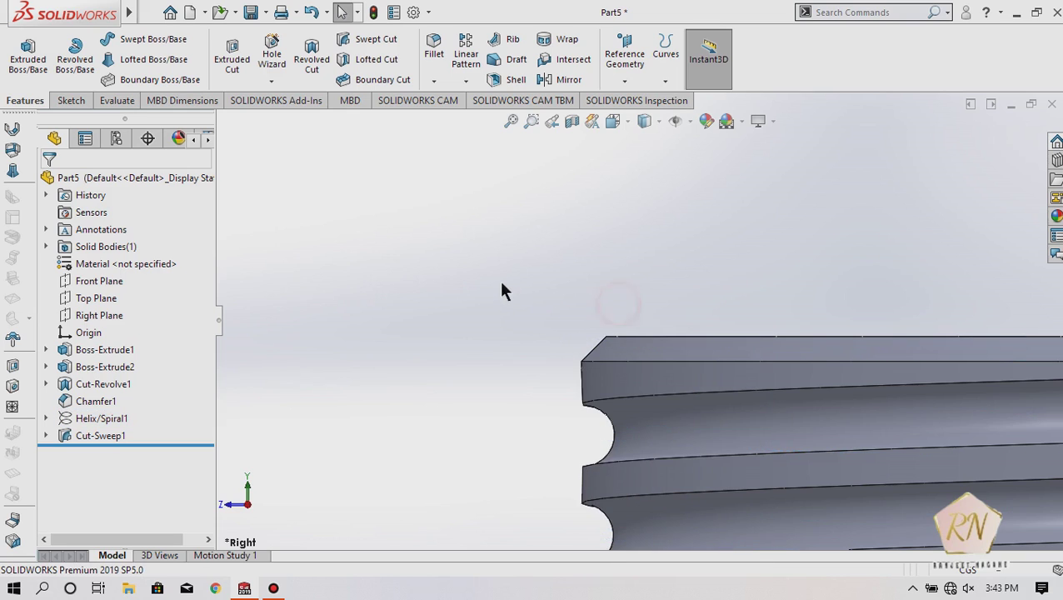
{"action": "key", "text": "f"}
{"action": "key", "text": "z"}
{"action": "key", "text": "z"}
{"action": "key", "text": "z"}
{"action": "key", "text": "z"}
{"action": "key", "text": "z"}
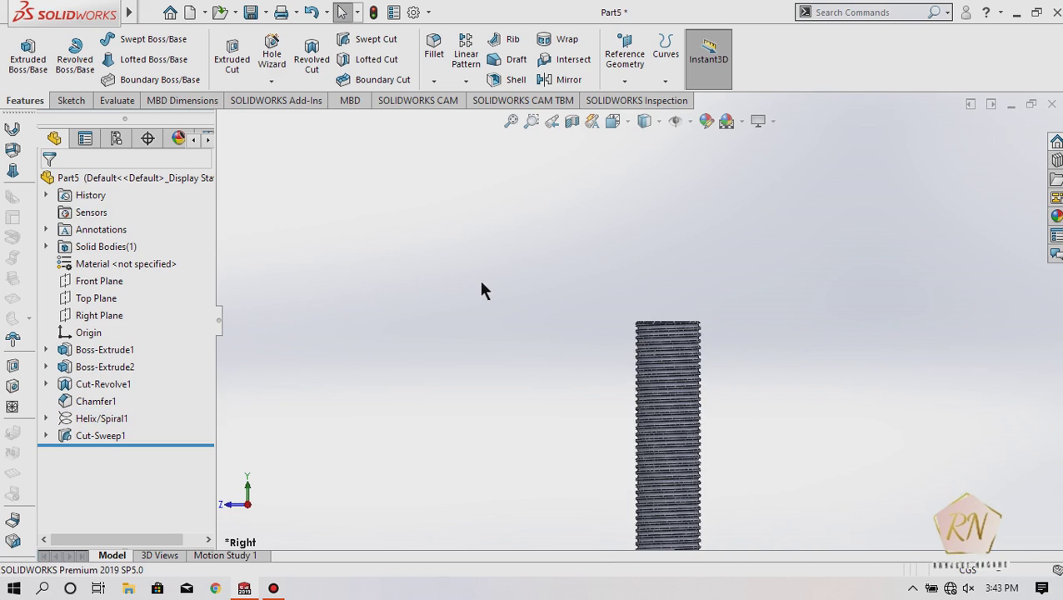
{"action": "key", "text": "z"}
{"action": "scroll", "coordinate": [494, 279], "scroll_direction": "down", "scroll_amount": 3}
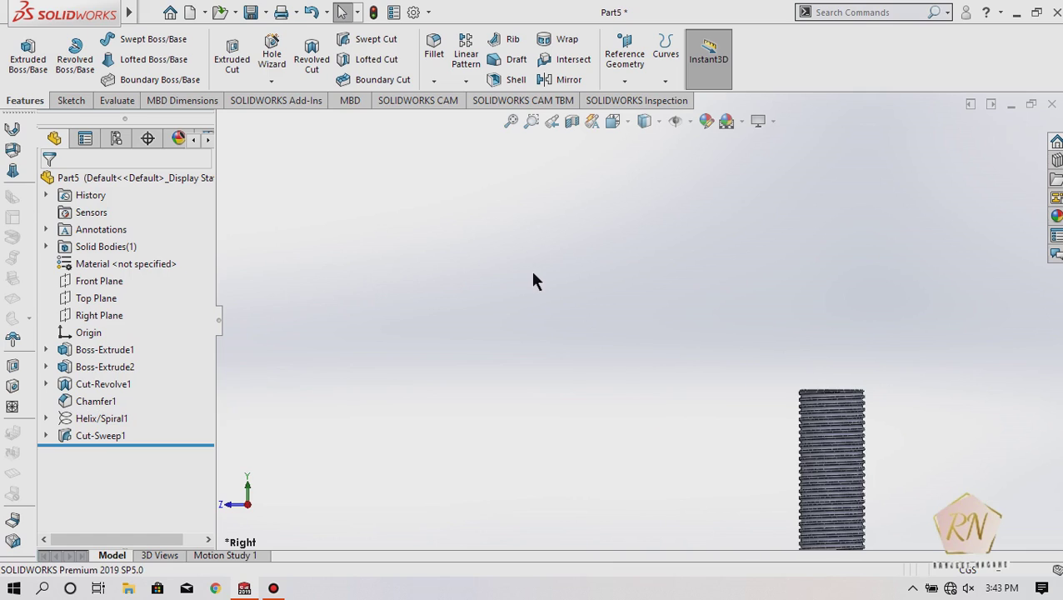
{"action": "key", "text": "z"}
{"action": "key", "text": "z"}
{"action": "scroll", "coordinate": [767, 390], "scroll_direction": "down", "scroll_amount": 2}
{"action": "scroll", "coordinate": [733, 420], "scroll_direction": "down", "scroll_amount": 2}
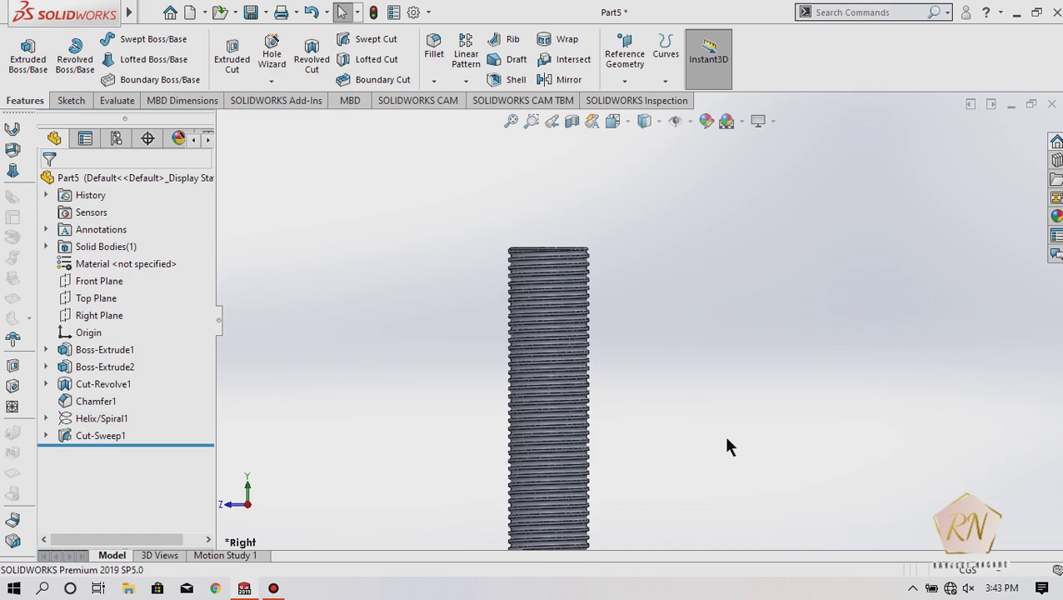
{"action": "scroll", "coordinate": [721, 424], "scroll_direction": "up", "scroll_amount": 1}
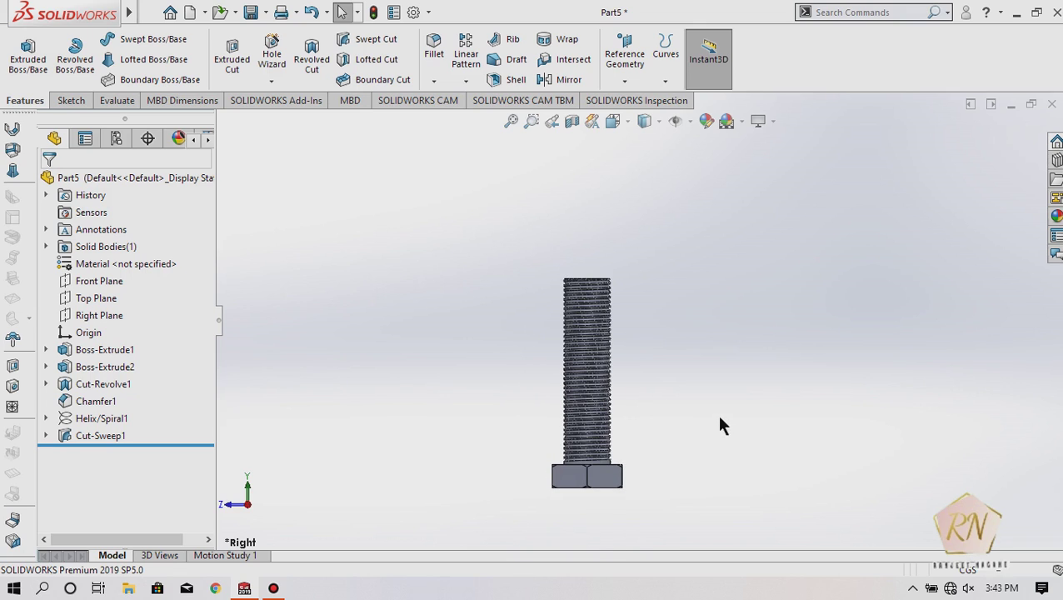
- Save the part as 'bolt' and close the document
{"action": "key", "text": "ctrl+s"}
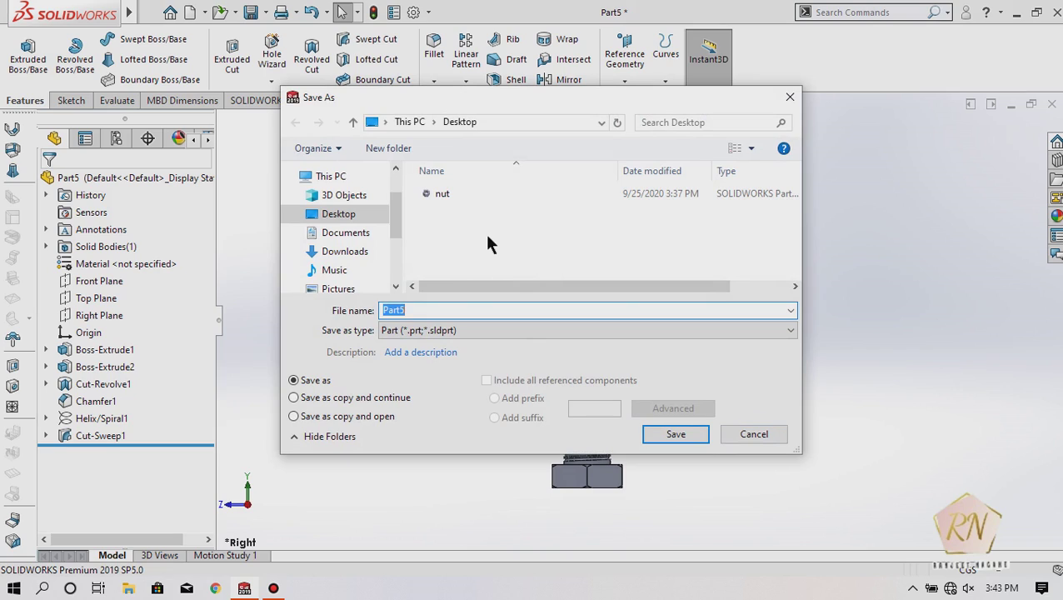
{"action": "type", "text": "bolt"}
{"action": "key", "text": "Return"}
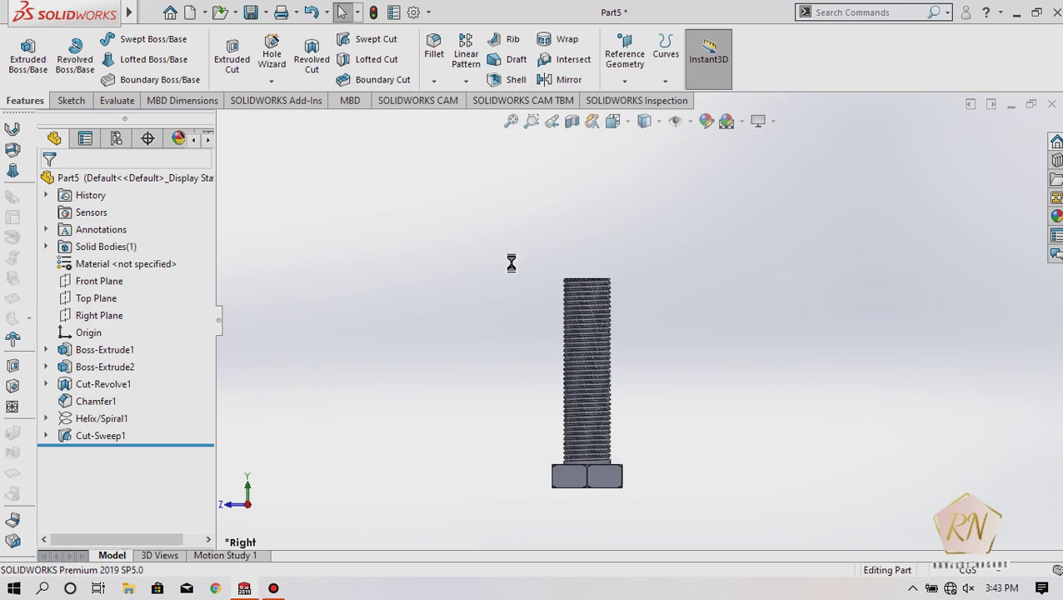
{"action": "left_click", "coordinate": [1050, 106]}
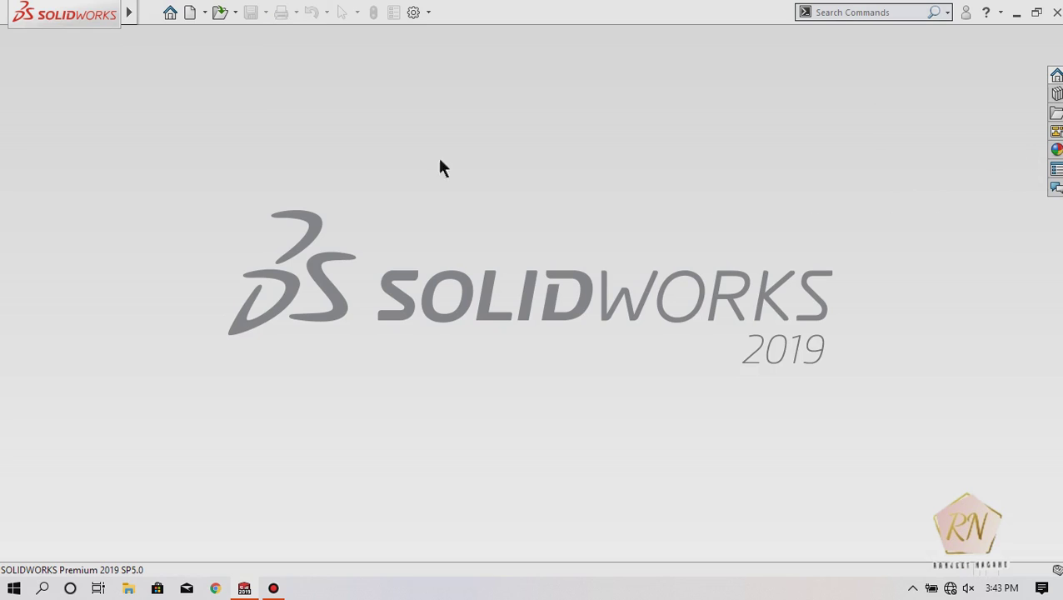
- Create a new assembly document
{"action": "left_click", "coordinate": [191, 16]}
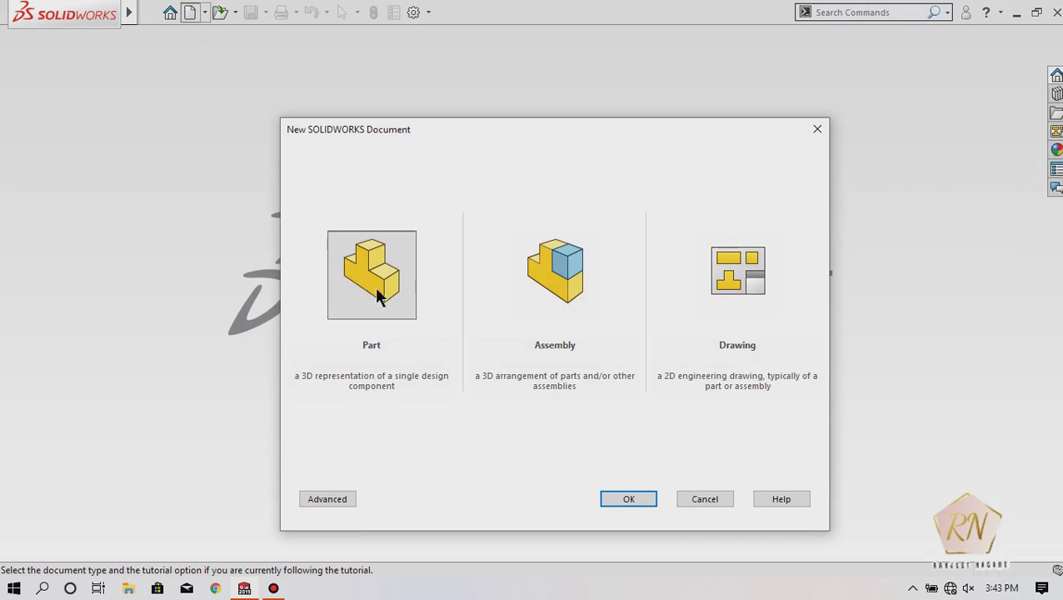
{"action": "left_click", "coordinate": [566, 296]}
{"action": "left_click", "coordinate": [629, 499]}
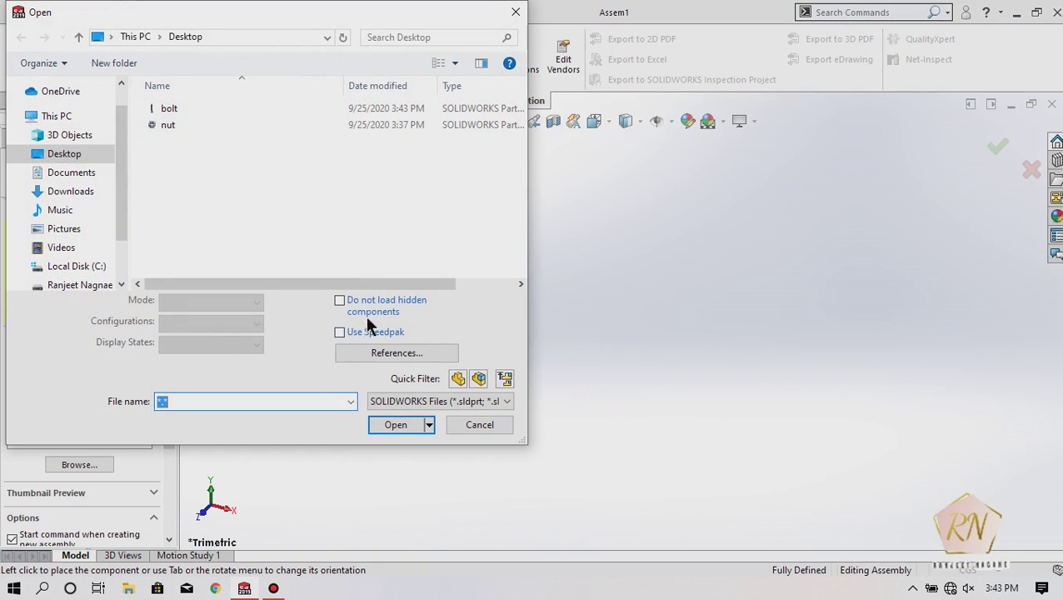
- Insert the bolt and nut files, placing the nut above the bolt's top
{"action": "left_click_drag", "start_coordinate": [248, 179], "coordinate": [162, 98]}
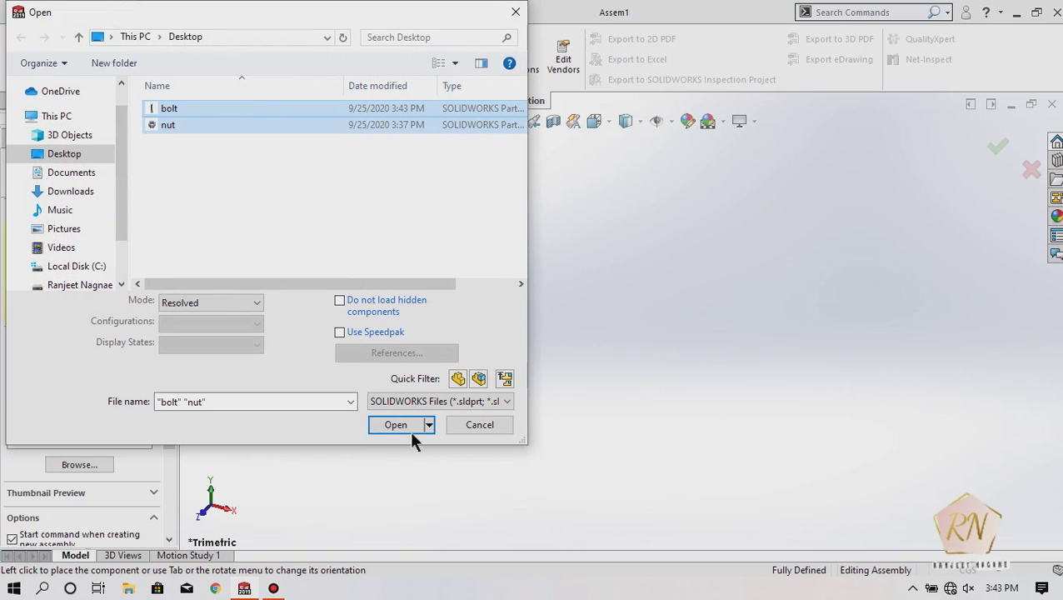
{"action": "left_click", "coordinate": [396, 425]}
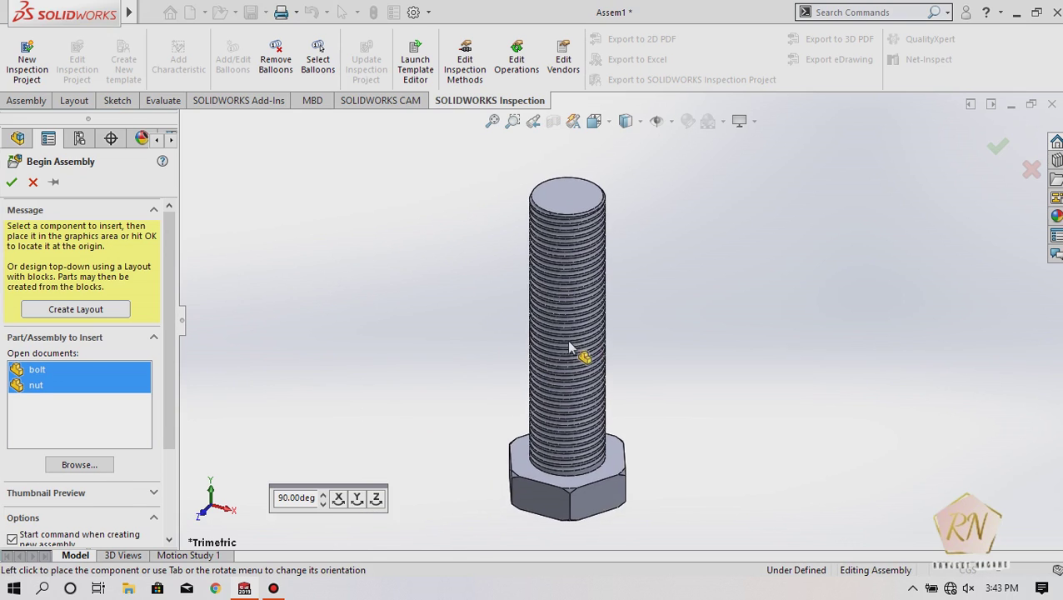
{"action": "left_click", "coordinate": [585, 353]}
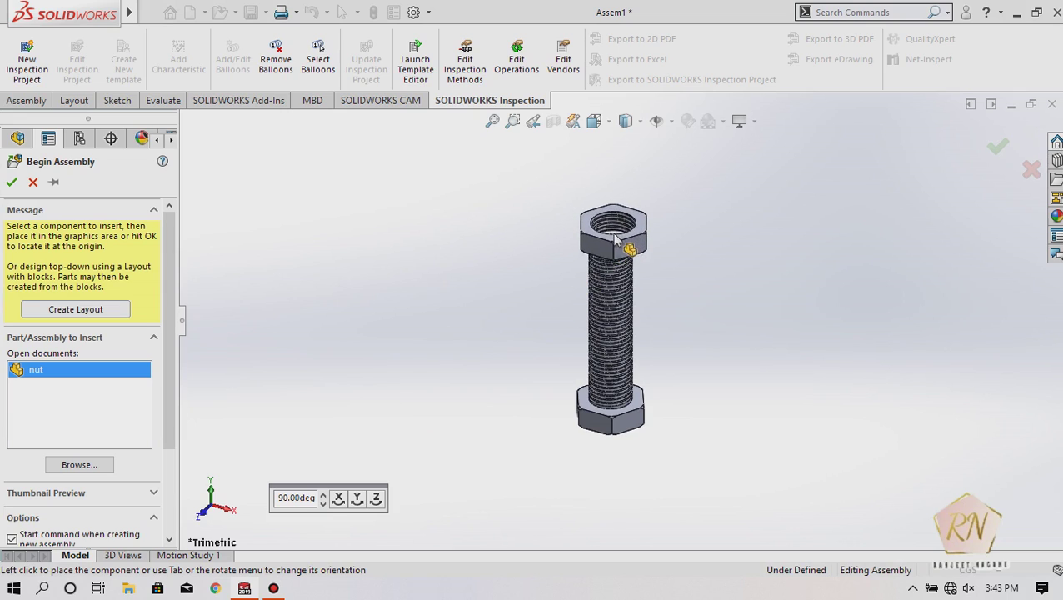
{"action": "left_click", "coordinate": [611, 219]}
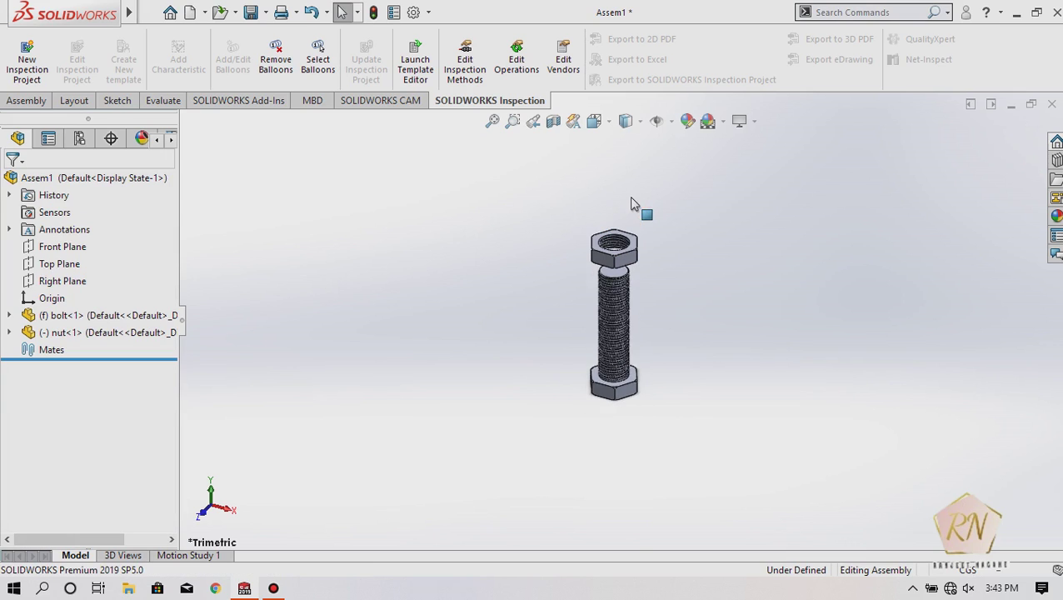
- Zoom in and start a mate between the bolt and the nut
{"action": "scroll", "coordinate": [630, 301], "scroll_direction": "down", "scroll_amount": 2}
{"action": "scroll", "coordinate": [630, 299], "scroll_direction": "down", "scroll_amount": 2}
{"action": "scroll", "coordinate": [650, 254], "scroll_direction": "down", "scroll_amount": 2}
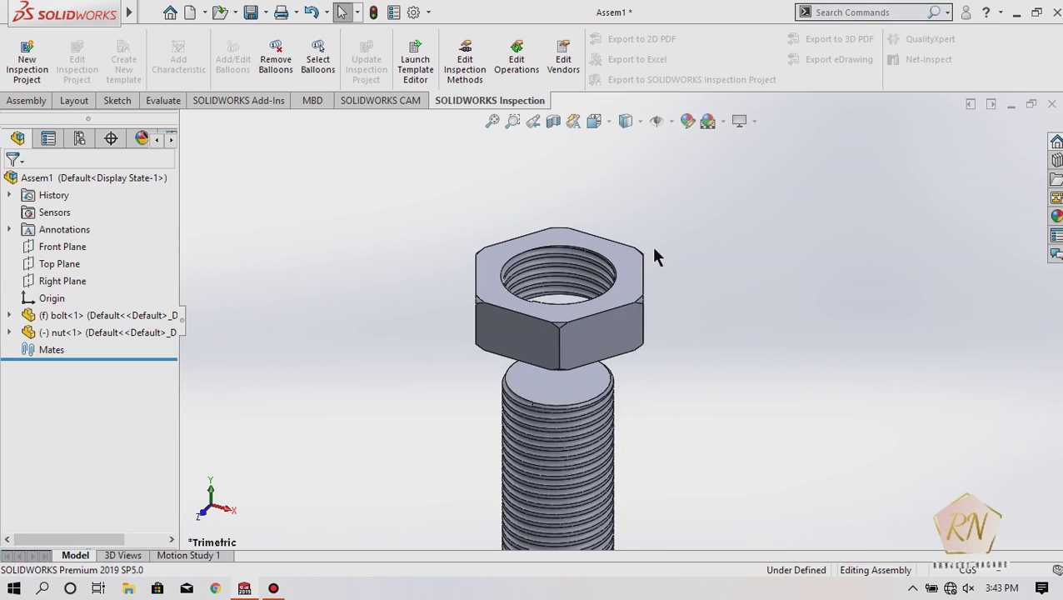
{"action": "scroll", "coordinate": [653, 249], "scroll_direction": "down", "scroll_amount": 2}
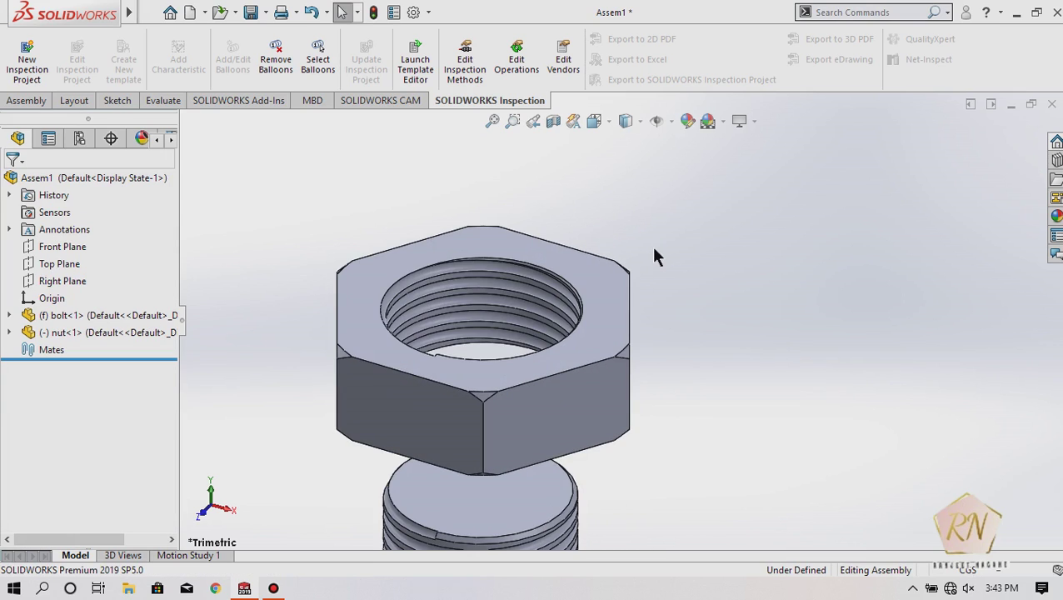
{"action": "left_click", "coordinate": [73, 100]}
{"action": "left_click", "coordinate": [27, 100]}
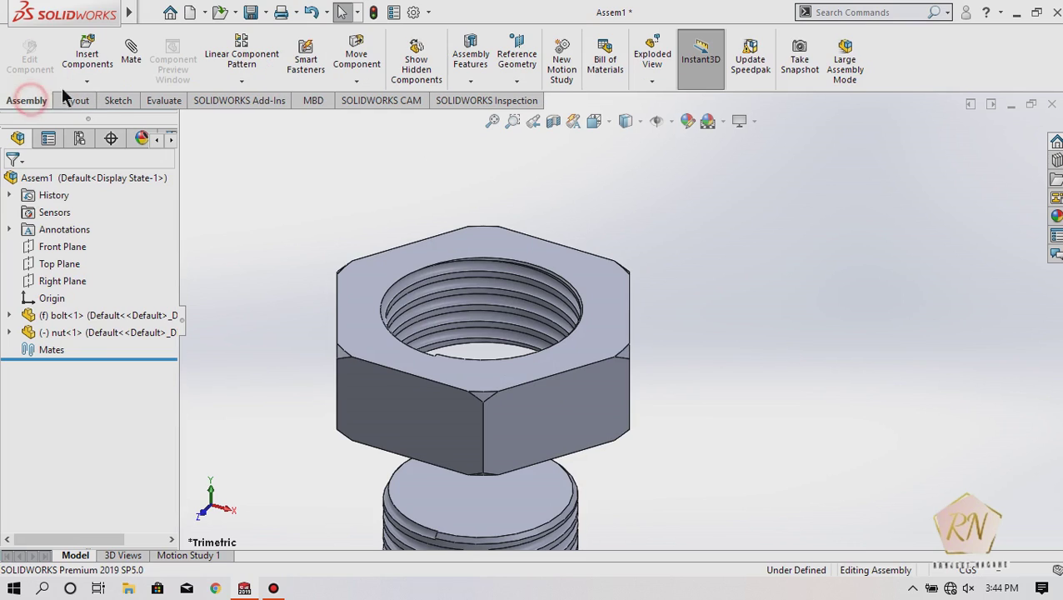
{"action": "left_click", "coordinate": [136, 52]}
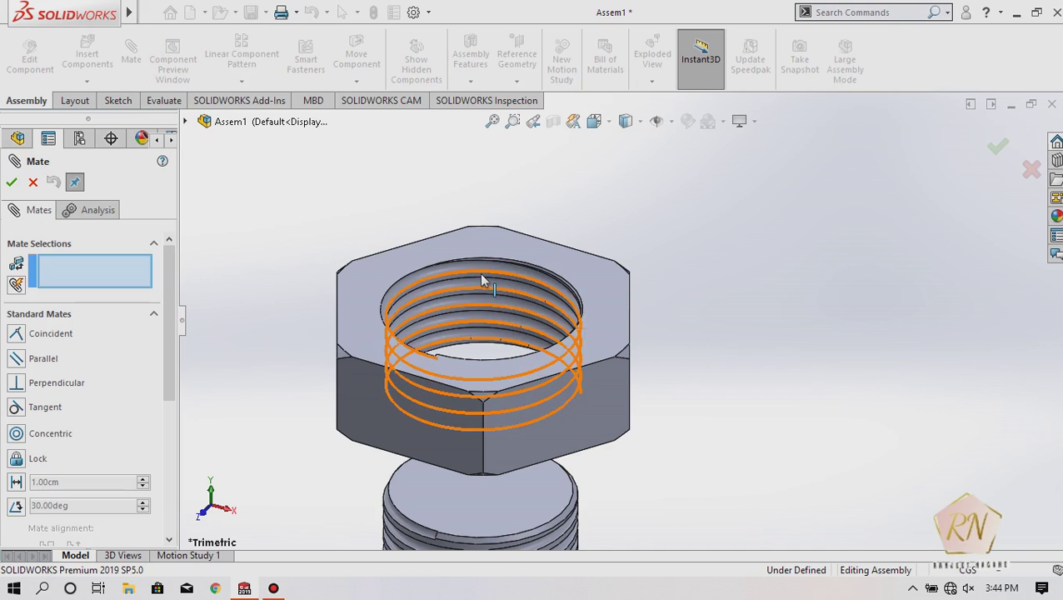
{"action": "scroll", "coordinate": [478, 277], "scroll_direction": "up", "scroll_amount": 2}
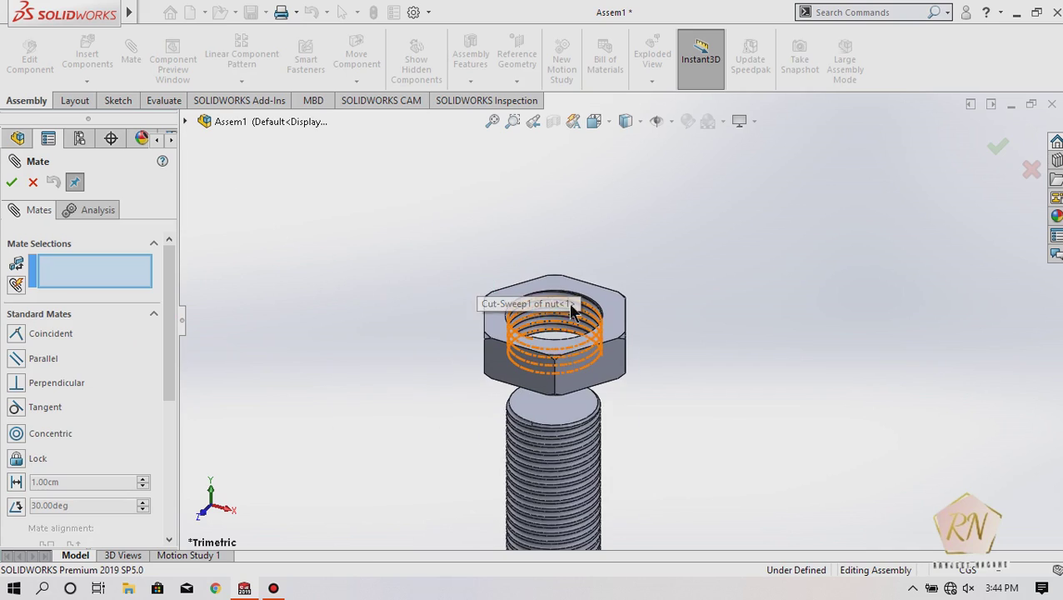
{"action": "scroll", "coordinate": [541, 291], "scroll_direction": "down", "scroll_amount": 1}
{"action": "scroll", "coordinate": [528, 296], "scroll_direction": "down", "scroll_amount": 3}
{"action": "scroll", "coordinate": [527, 300], "scroll_direction": "down", "scroll_amount": 3}
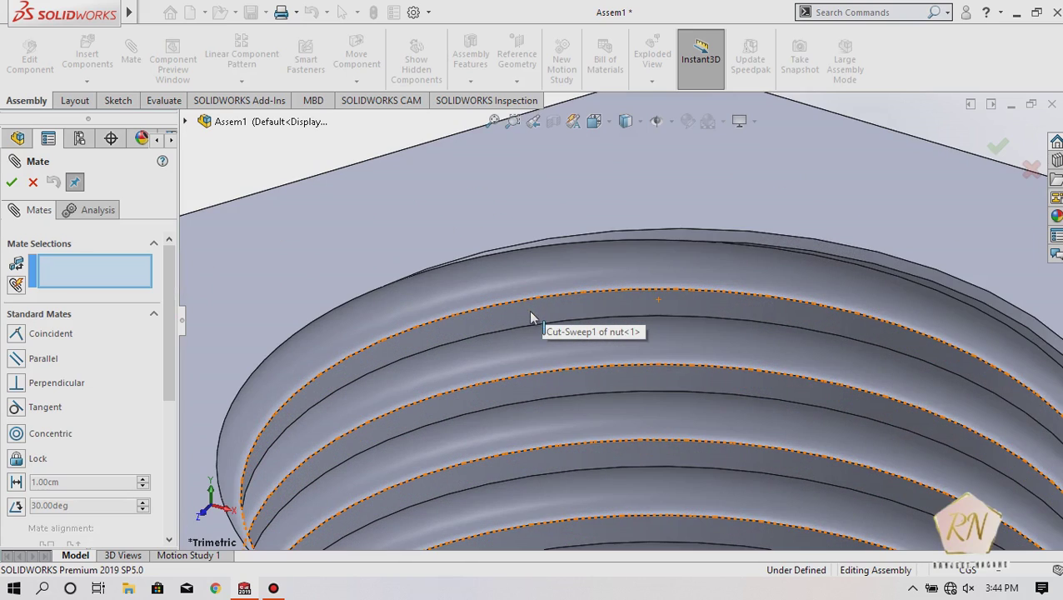
- Mate the nut's inner thread face concentric with the bolt's thread face
{"action": "left_click", "coordinate": [539, 314]}
{"action": "scroll", "coordinate": [540, 287], "scroll_direction": "up", "scroll_amount": 3}
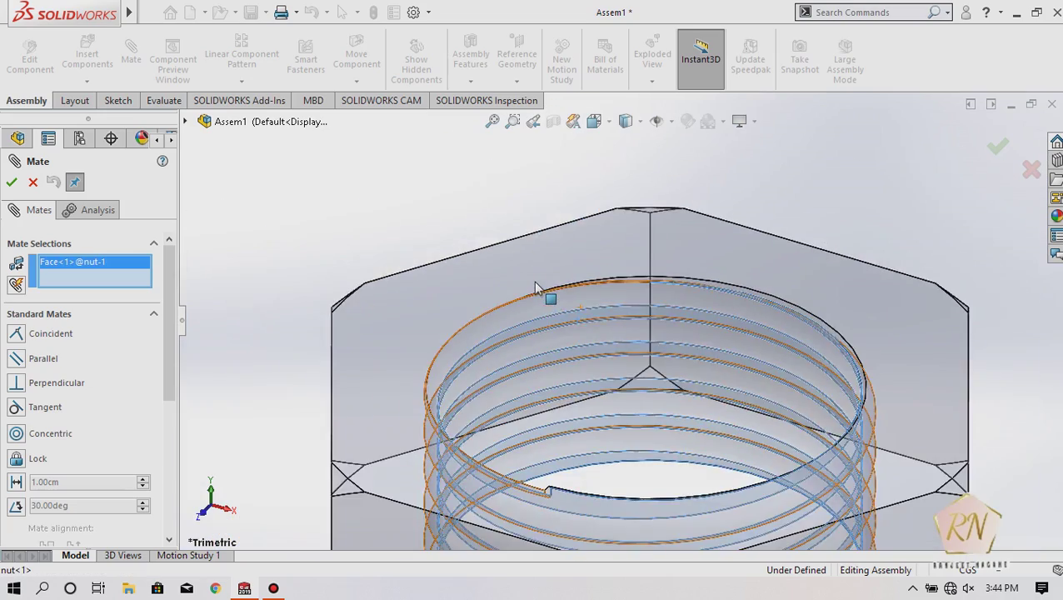
{"action": "scroll", "coordinate": [541, 288], "scroll_direction": "up", "scroll_amount": 2}
{"action": "scroll", "coordinate": [541, 289], "scroll_direction": "up", "scroll_amount": 2}
{"action": "scroll", "coordinate": [540, 296], "scroll_direction": "up", "scroll_amount": 1}
{"action": "scroll", "coordinate": [608, 383], "scroll_direction": "down", "scroll_amount": 2}
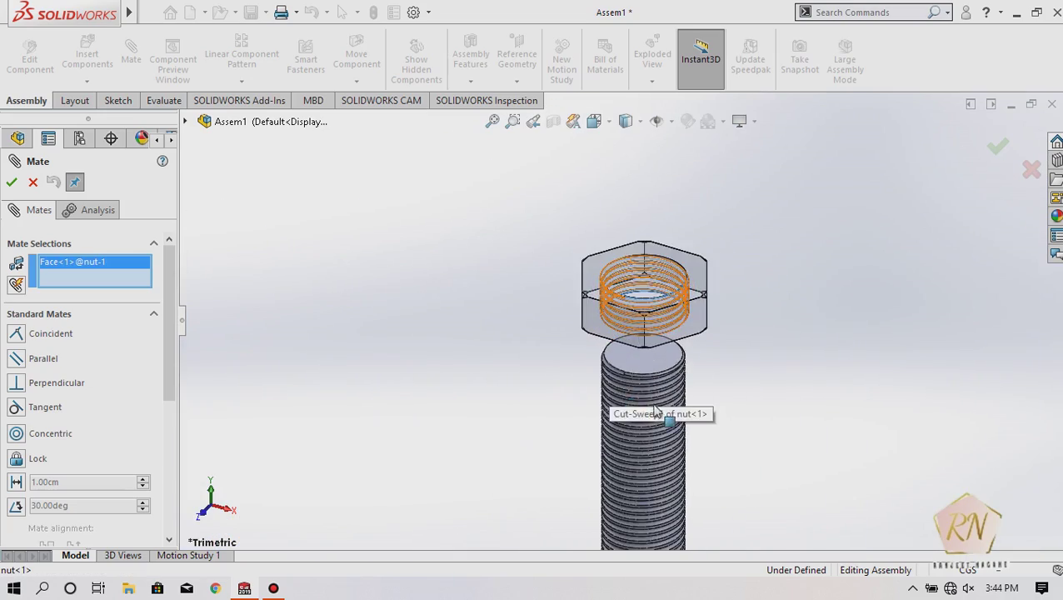
{"action": "scroll", "coordinate": [658, 396], "scroll_direction": "down", "scroll_amount": 2}
{"action": "scroll", "coordinate": [671, 379], "scroll_direction": "down", "scroll_amount": 2}
{"action": "scroll", "coordinate": [633, 358], "scroll_direction": "down", "scroll_amount": 2}
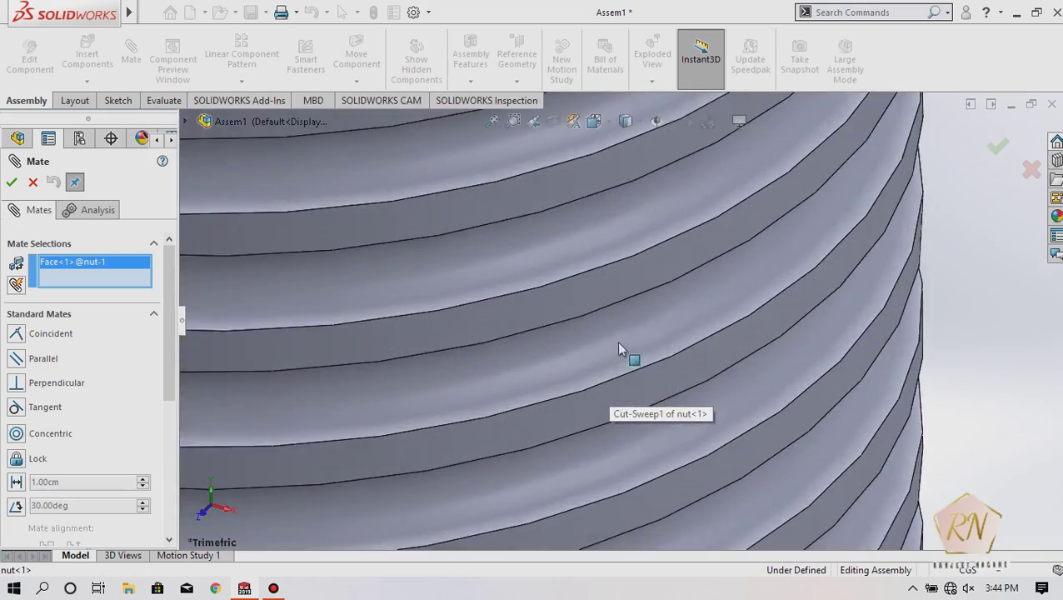
{"action": "left_click", "coordinate": [564, 296]}
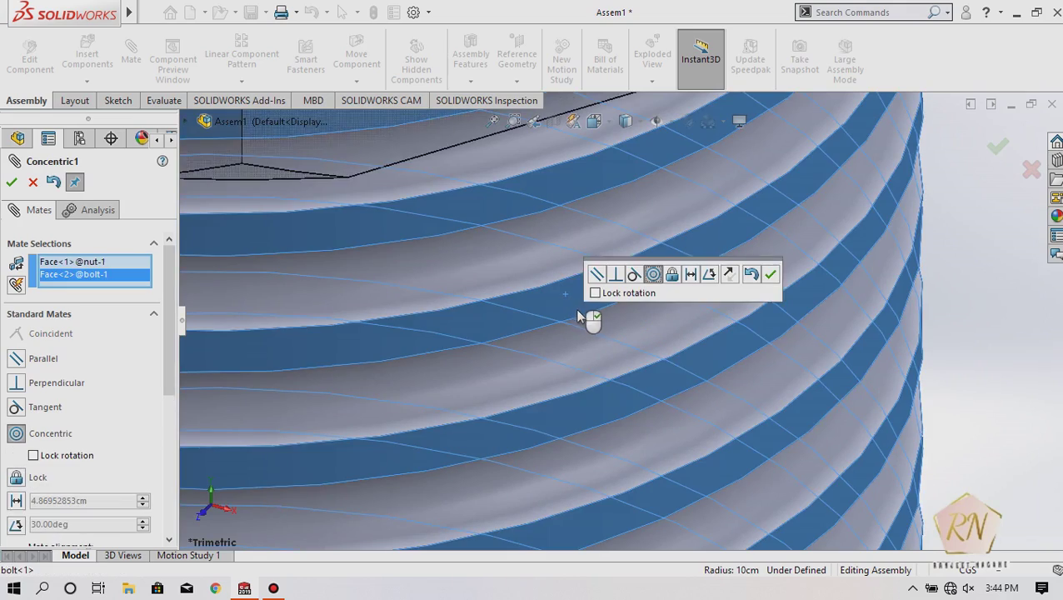
{"action": "scroll", "coordinate": [576, 308], "scroll_direction": "up", "scroll_amount": 3}
{"action": "scroll", "coordinate": [576, 308], "scroll_direction": "up", "scroll_amount": 2}
{"action": "scroll", "coordinate": [576, 309], "scroll_direction": "up", "scroll_amount": 1}
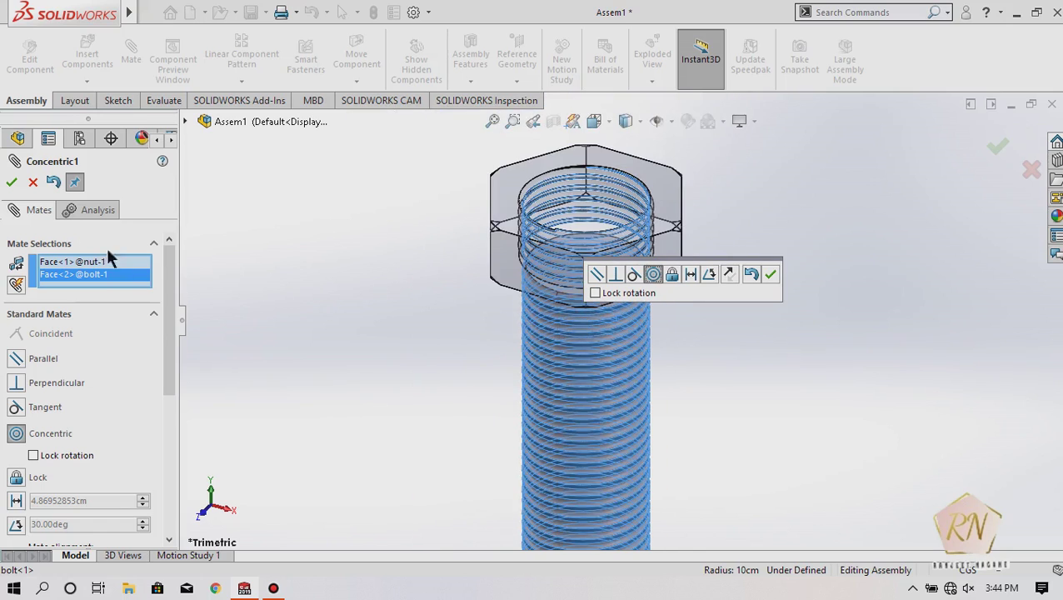
{"action": "left_click", "coordinate": [10, 181]}
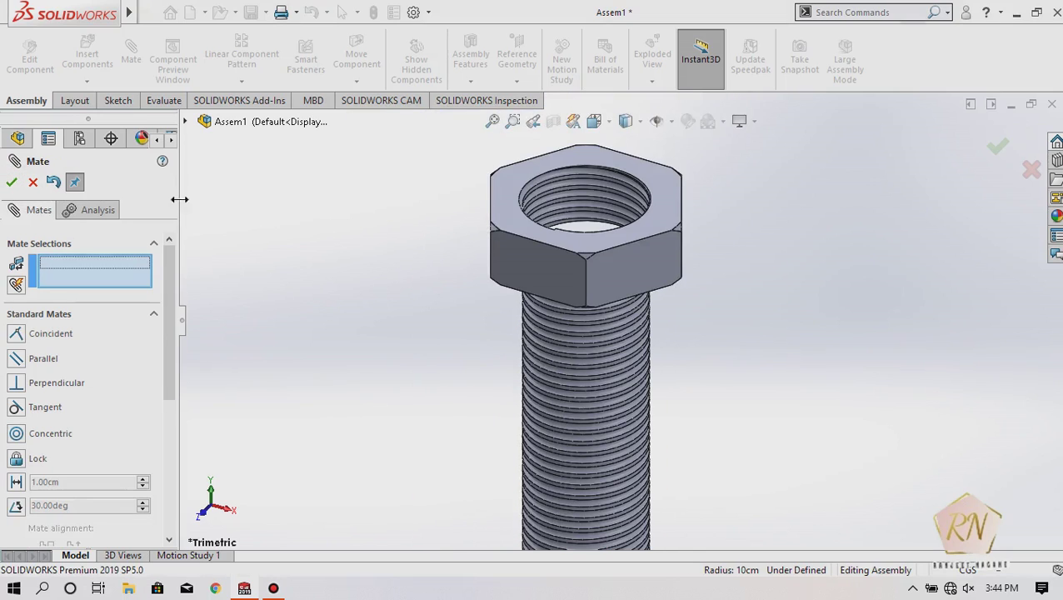
{"action": "left_click", "coordinate": [11, 182]}
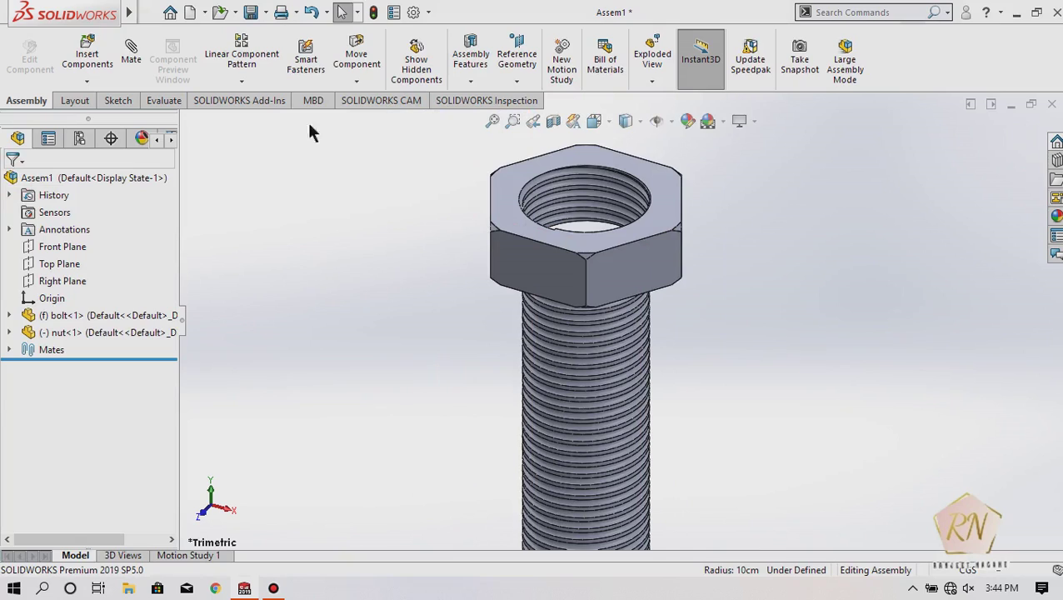
{"action": "left_click", "coordinate": [346, 81]}
- Drag the nut midway down the bolt's threaded shank, then refit and reposition the view
{"action": "left_click", "coordinate": [372, 102]}
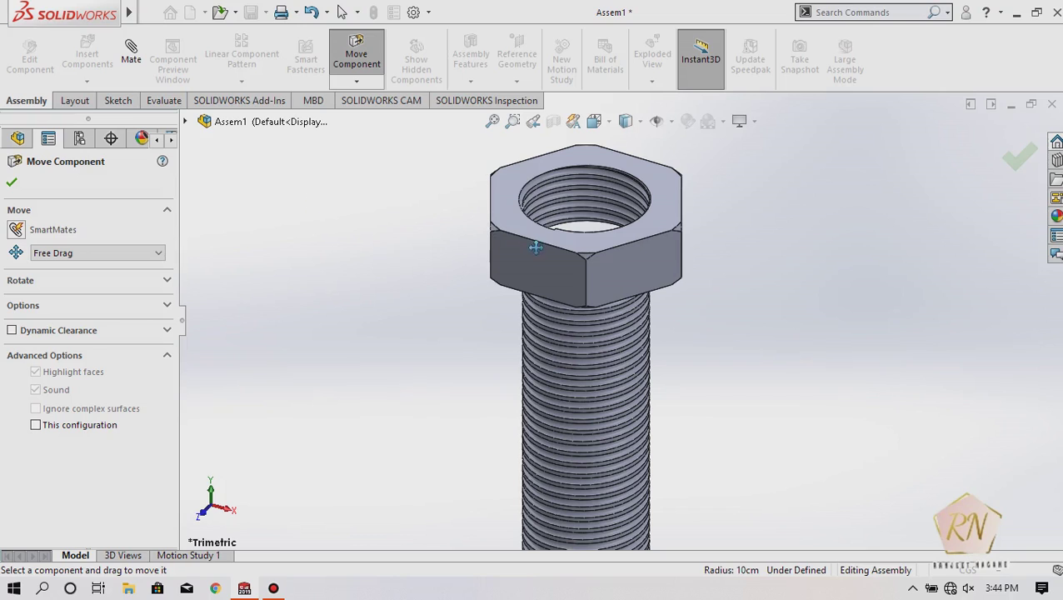
{"action": "mouse_move", "coordinate": [561, 258]}
{"action": "left_mouse_down"}
{"action": "mouse_move", "coordinate": [563, 430]}
{"action": "mouse_move", "coordinate": [523, 443]}
{"action": "mouse_move", "coordinate": [517, 457]}
{"action": "mouse_move", "coordinate": [615, 495]}
{"action": "mouse_move", "coordinate": [567, 497]}
{"action": "left_mouse_up"}
{"action": "key", "text": "z"}
{"action": "key", "text": "z"}
{"action": "key", "text": "z"}
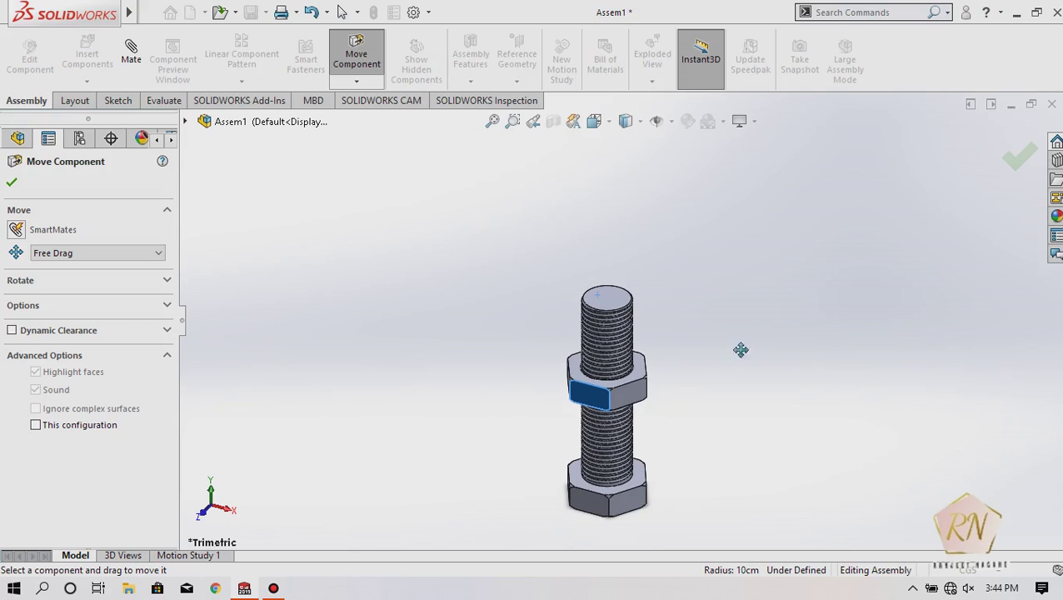
{"action": "left_click", "coordinate": [10, 183]}
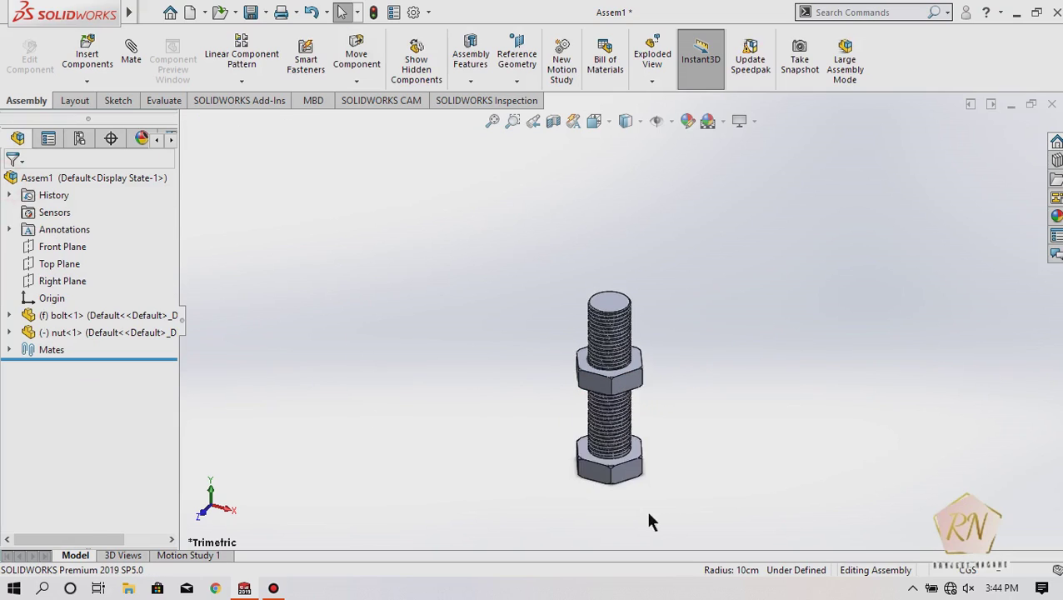
{"action": "key", "text": "ctrl+Up"}
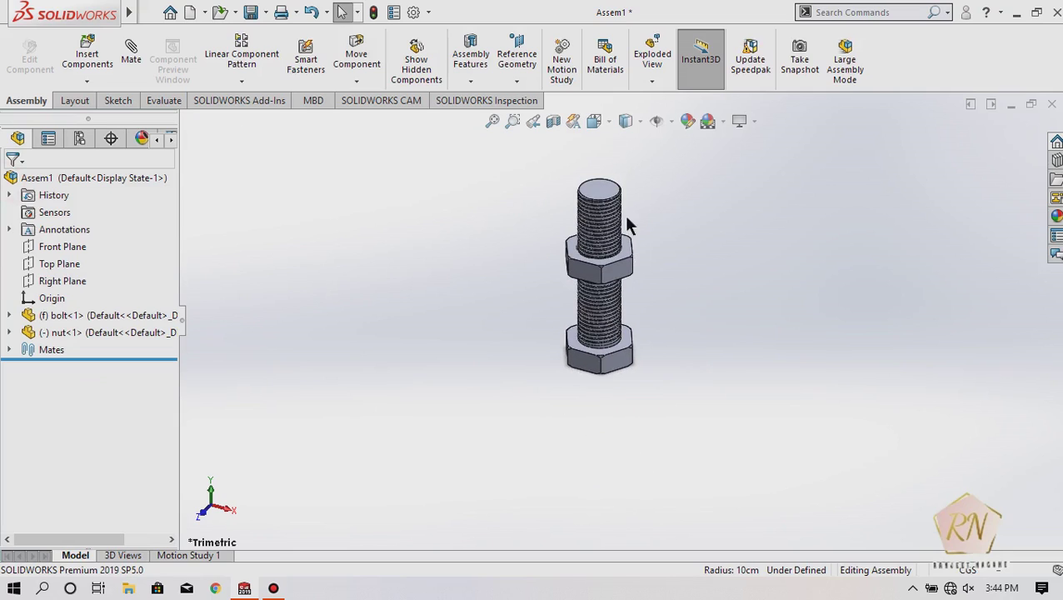
{"action": "scroll", "coordinate": [630, 231], "scroll_direction": "down", "scroll_amount": 2}
{"action": "scroll", "coordinate": [608, 175], "scroll_direction": "down", "scroll_amount": 2}
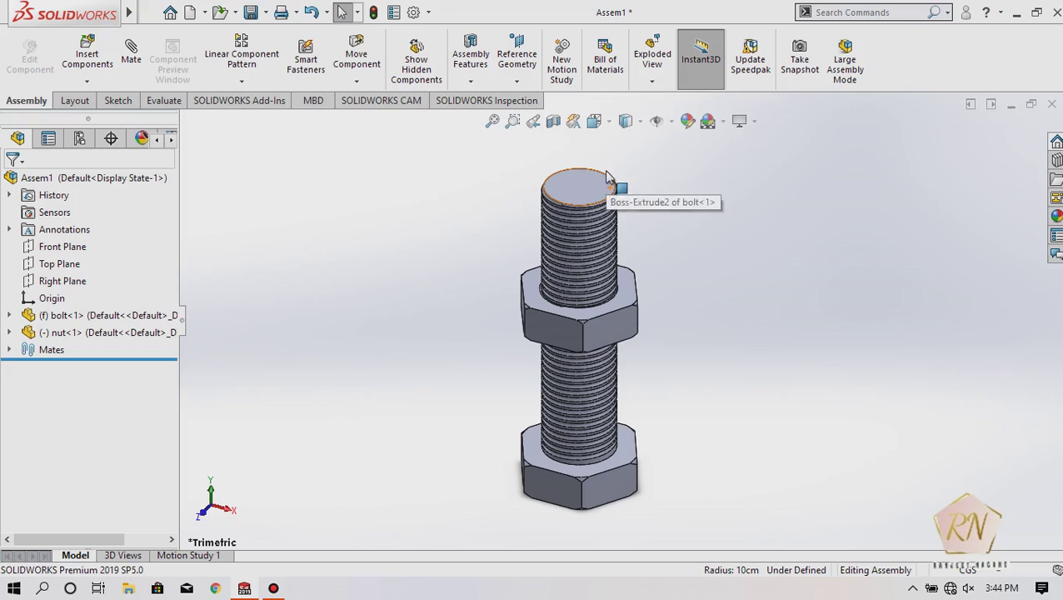
- In Edit Appearance, browse the Plastic, Metal, Painted and Rubber appearance libraries
{"action": "left_click", "coordinate": [688, 122]}
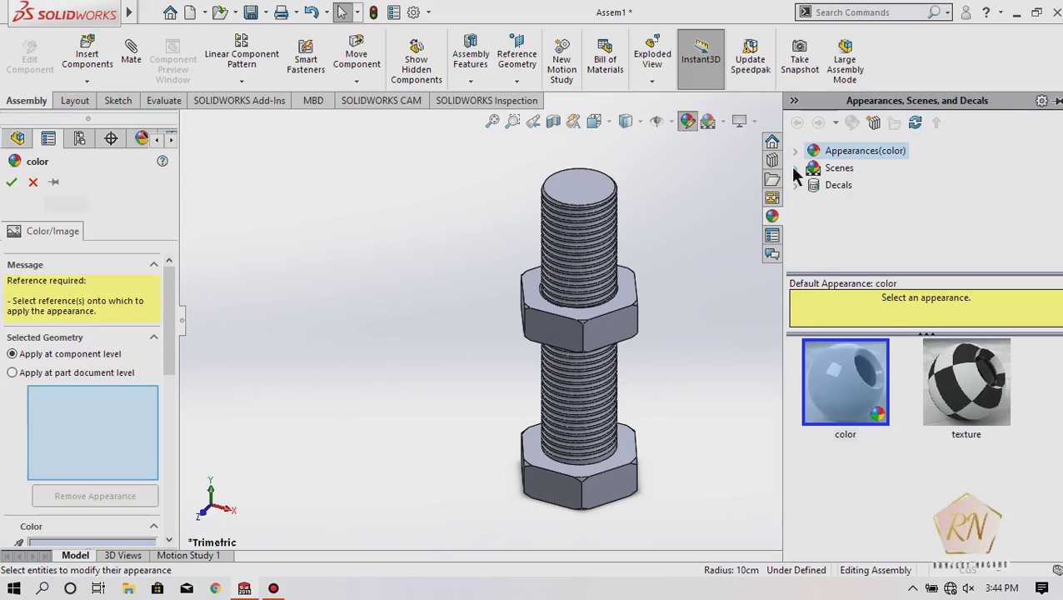
{"action": "left_click", "coordinate": [795, 150]}
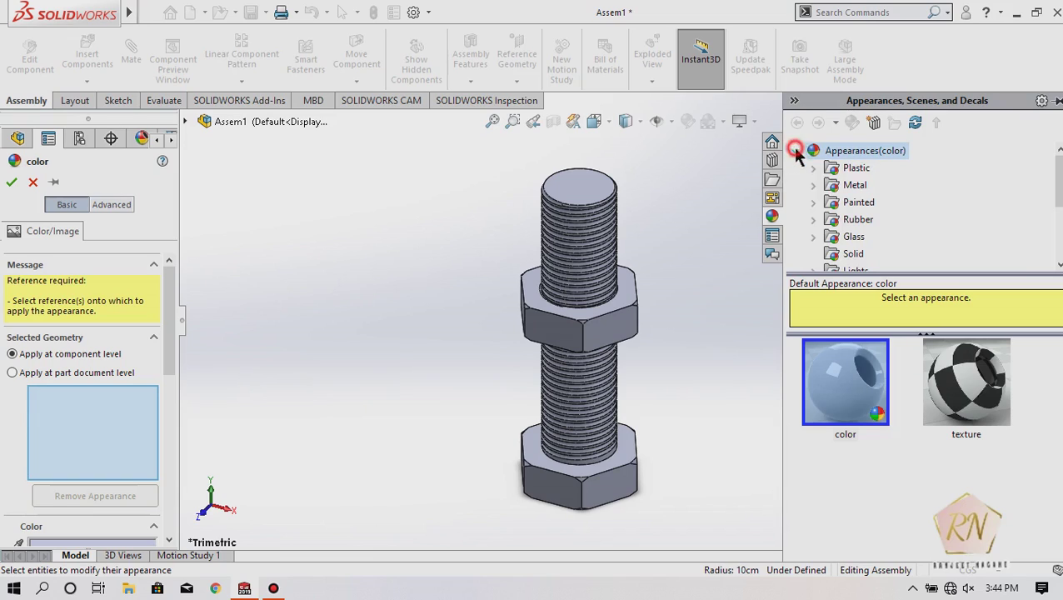
{"action": "left_click", "coordinate": [836, 168]}
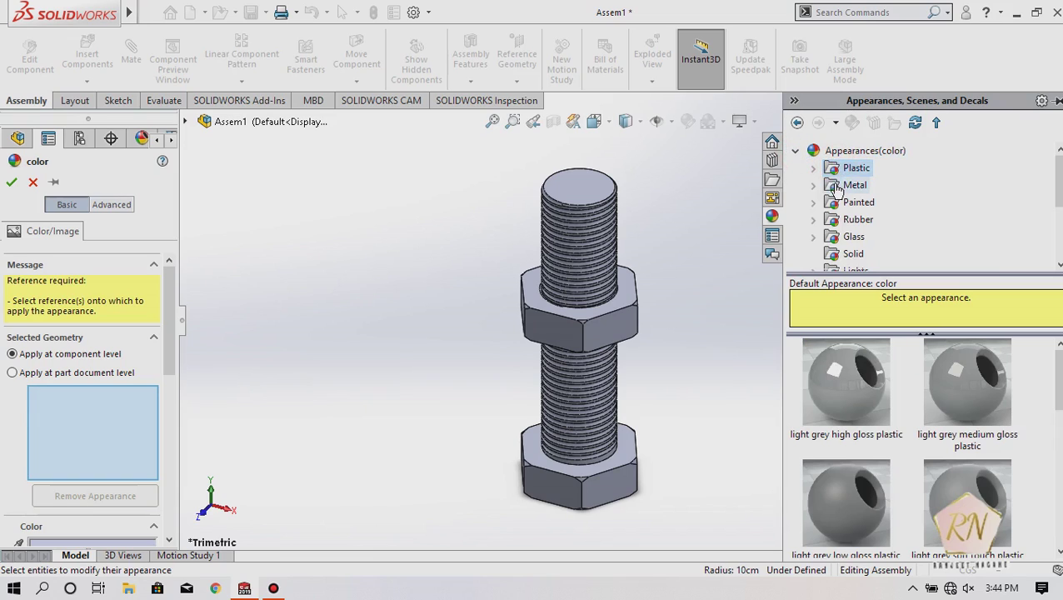
{"action": "left_click", "coordinate": [838, 186]}
{"action": "left_click", "coordinate": [852, 203]}
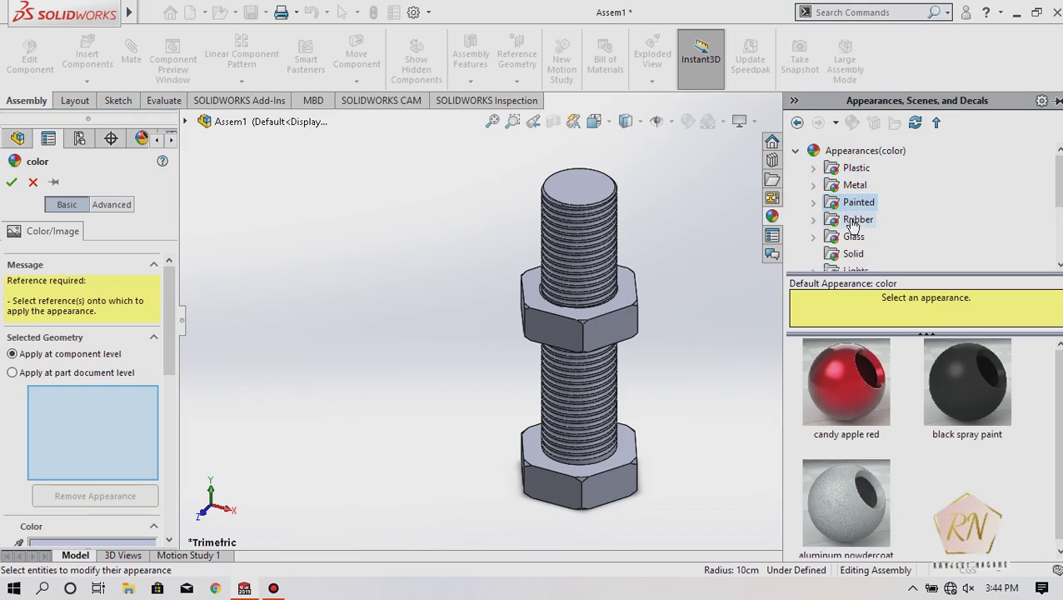
{"action": "left_click", "coordinate": [852, 223]}
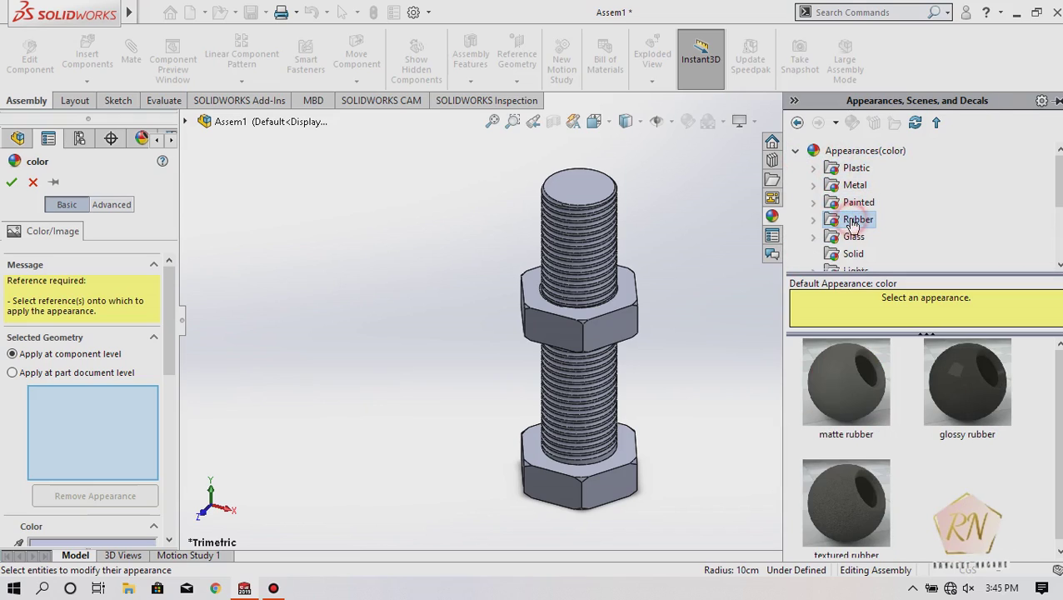
{"action": "left_click", "coordinate": [852, 203]}
{"action": "left_click", "coordinate": [848, 185]}
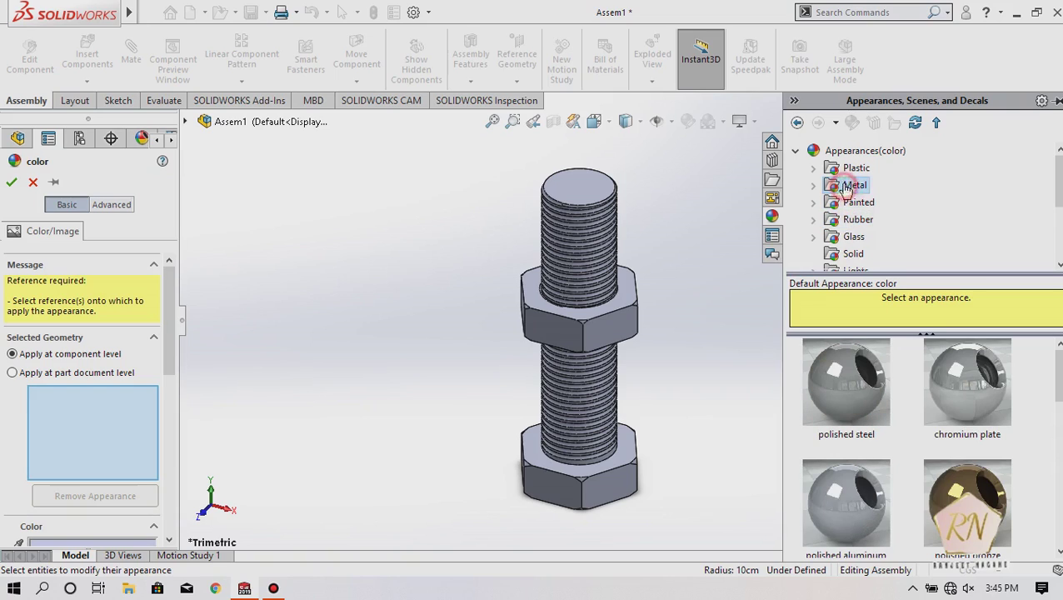
{"action": "left_click", "coordinate": [848, 169]}
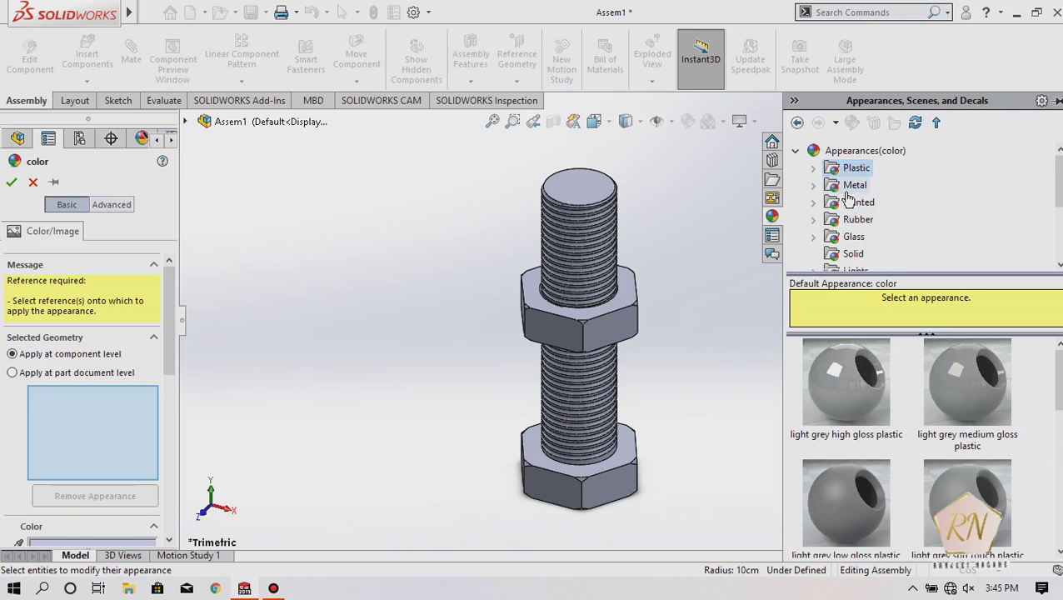
{"action": "scroll", "coordinate": [848, 196], "scroll_direction": "down", "scroll_amount": 1}
{"action": "scroll", "coordinate": [853, 200], "scroll_direction": "up", "scroll_amount": 1}
- Apply the Metal brushed nickel appearance to the nut and the bolt
{"action": "left_click", "coordinate": [853, 186]}
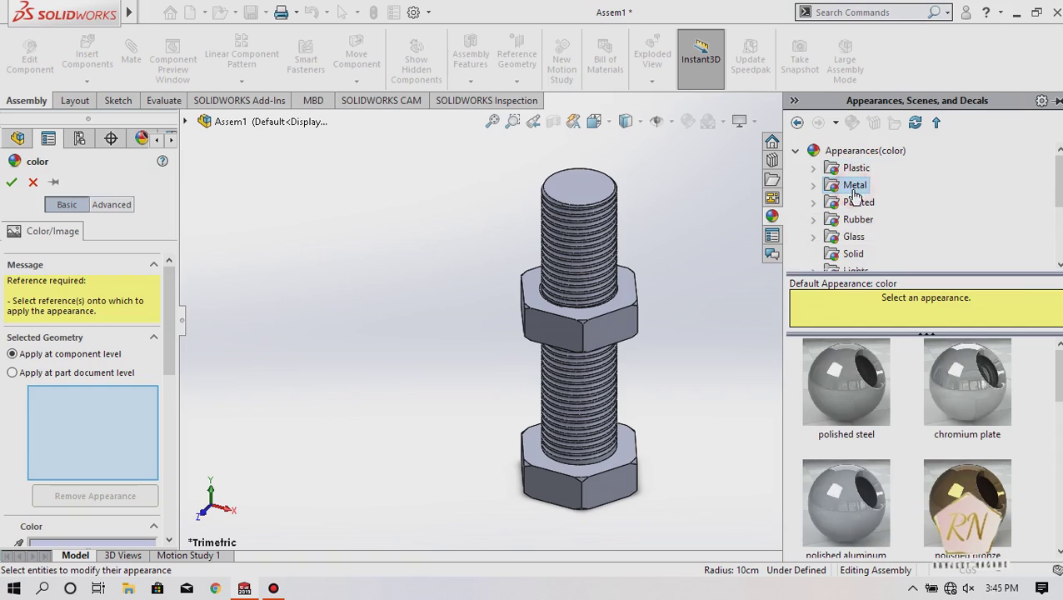
{"action": "scroll", "coordinate": [917, 400], "scroll_direction": "down", "scroll_amount": 1}
{"action": "scroll", "coordinate": [916, 400], "scroll_direction": "down", "scroll_amount": 1}
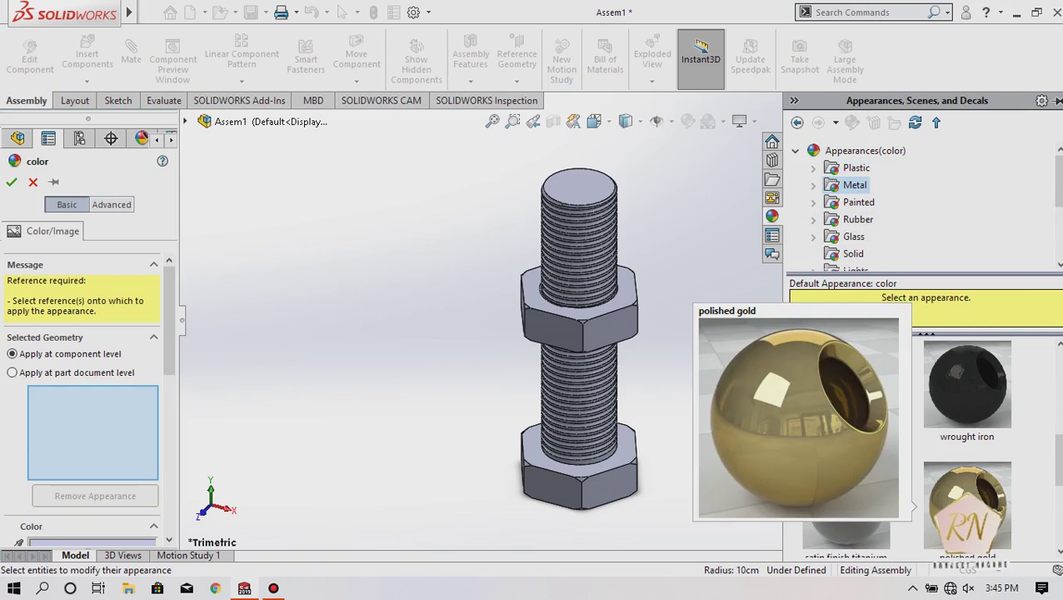
{"action": "scroll", "coordinate": [917, 417], "scroll_direction": "up", "scroll_amount": 1}
{"action": "mouse_move", "coordinate": [842, 375]}
{"action": "left_mouse_down"}
{"action": "mouse_move", "coordinate": [645, 363]}
{"action": "mouse_move", "coordinate": [585, 345]}
{"action": "left_mouse_up"}
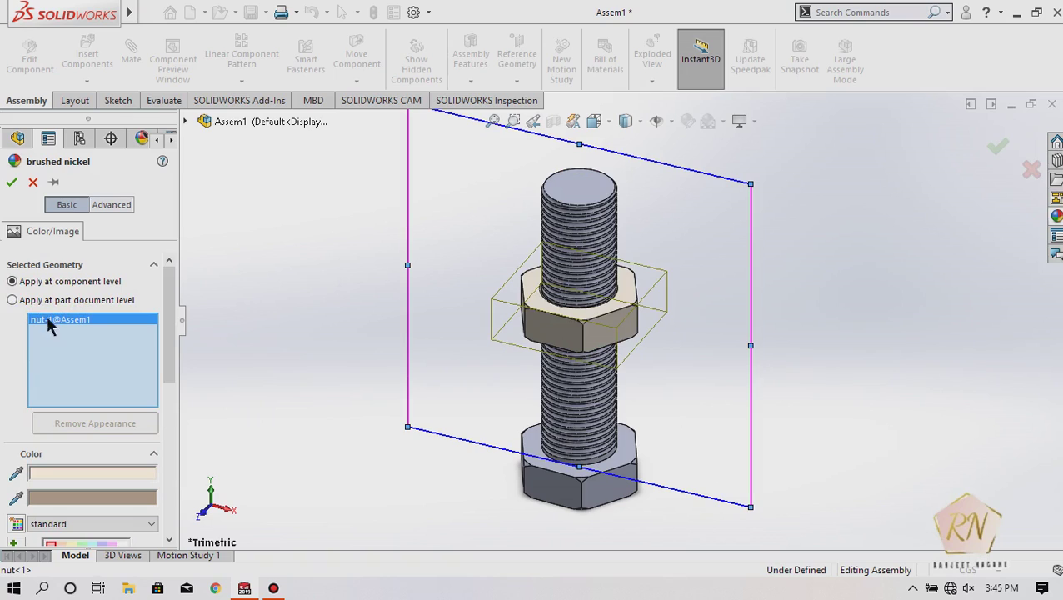
{"action": "left_click", "coordinate": [576, 483]}
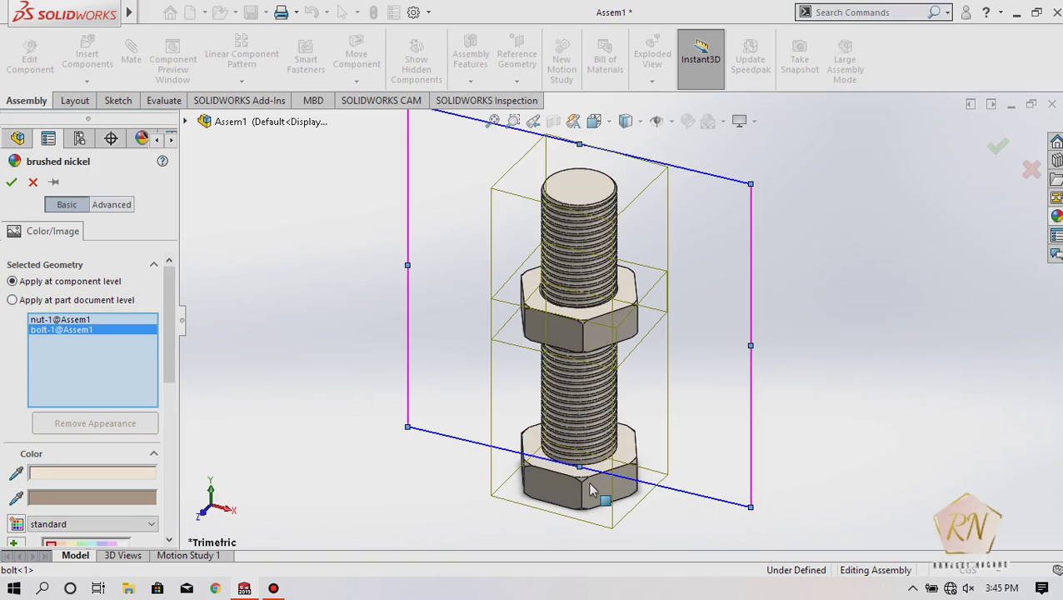
{"action": "left_click", "coordinate": [11, 182]}
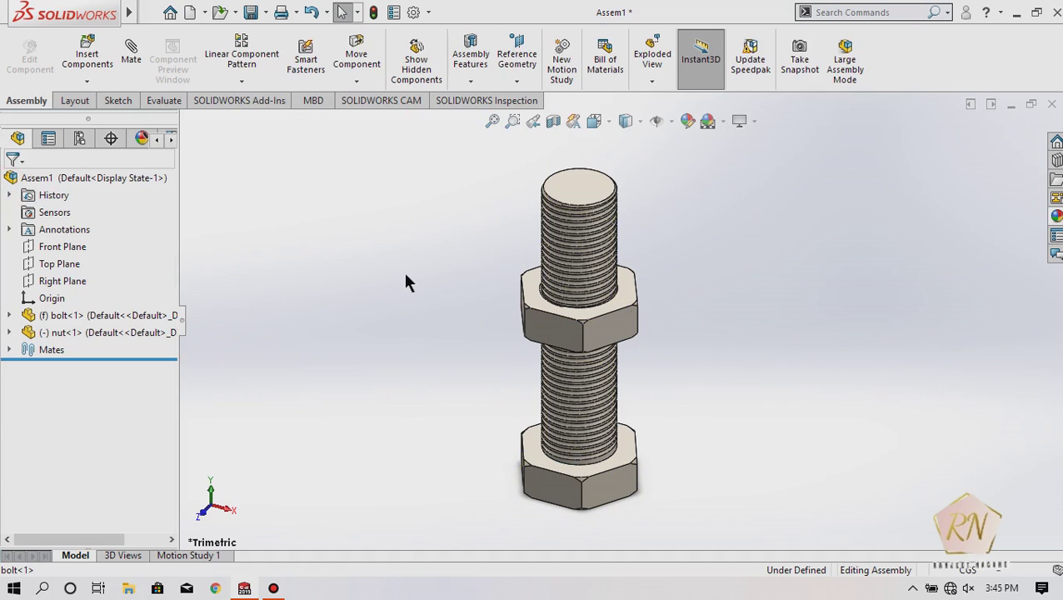
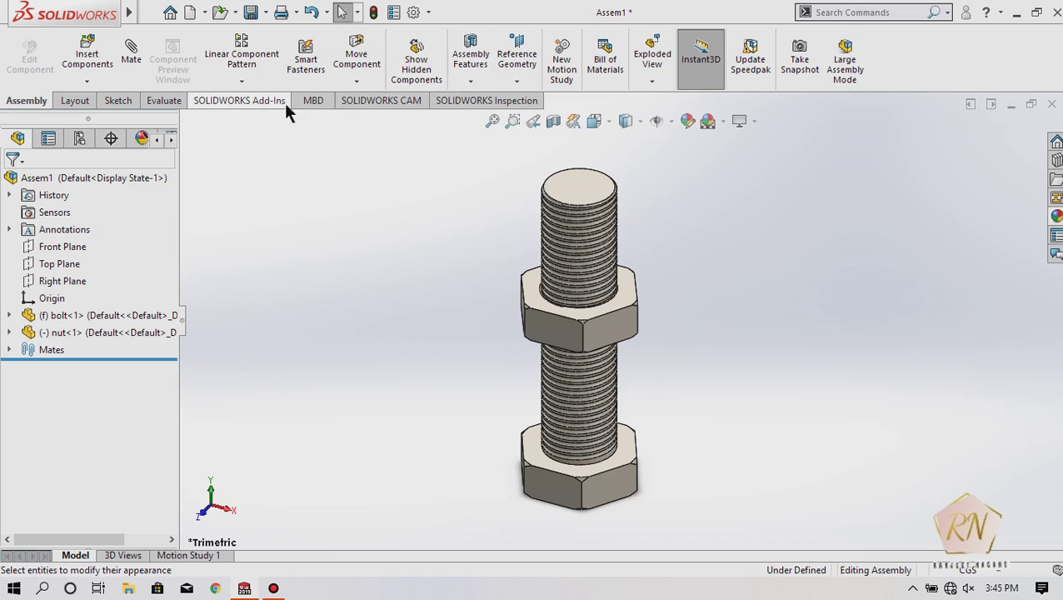
- Enable the PhotoView 360 add-in and open the Edit Decal editor with its decal library
{"action": "left_click", "coordinate": [227, 99]}
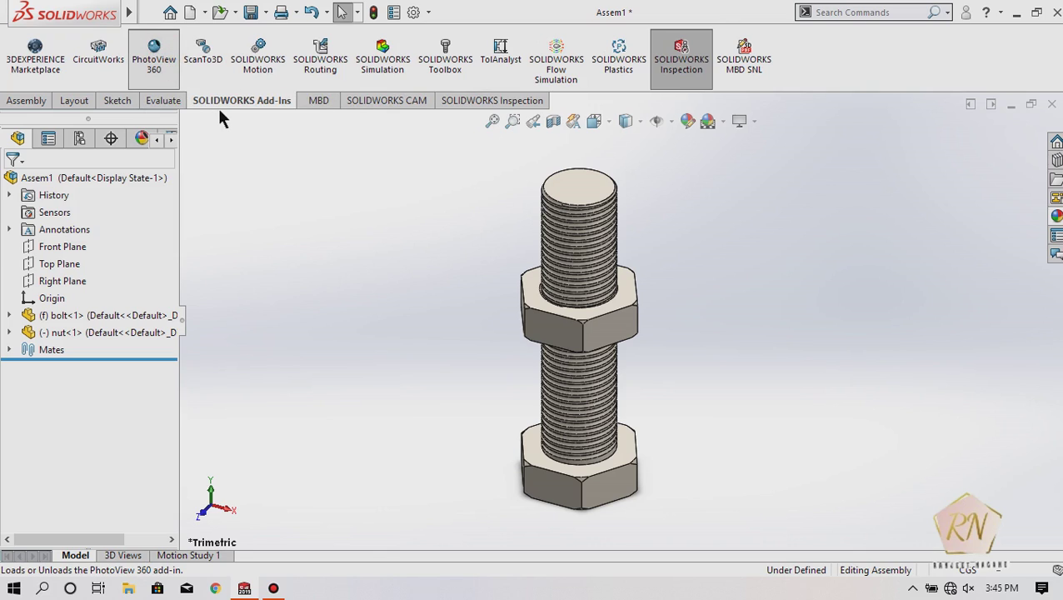
{"action": "left_click", "coordinate": [220, 104]}
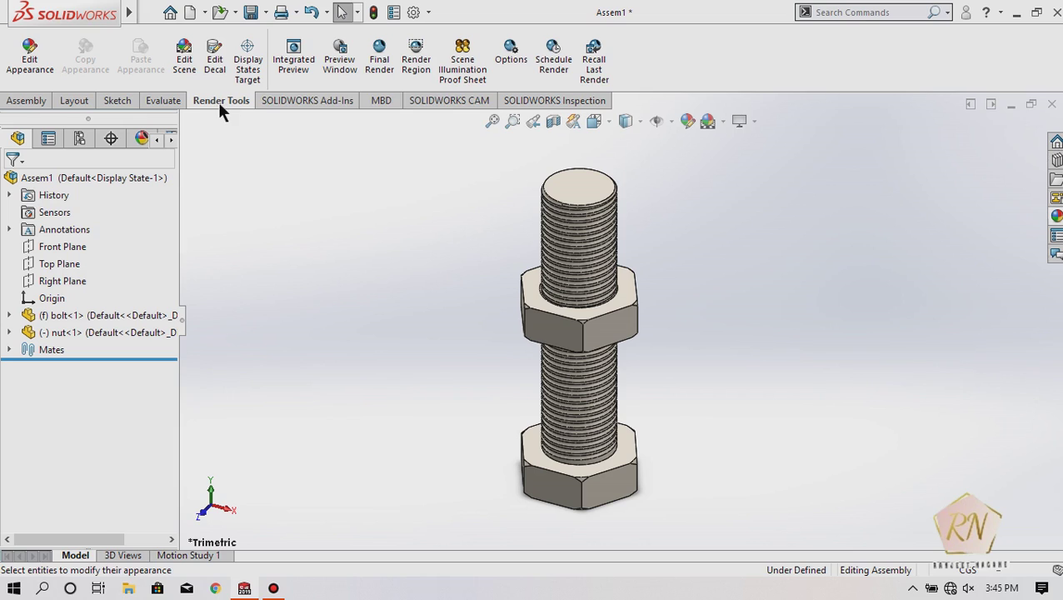
{"action": "left_click", "coordinate": [205, 68]}
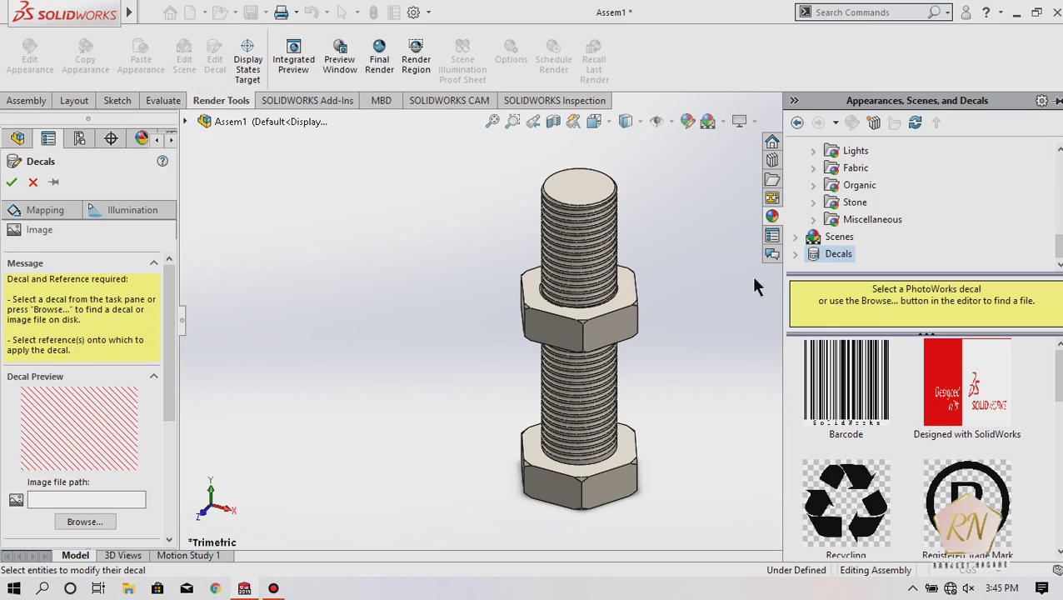
- From the Front view, place a scaled-down Recycling decal on the upper nut's front face
{"action": "left_click", "coordinate": [594, 123]}
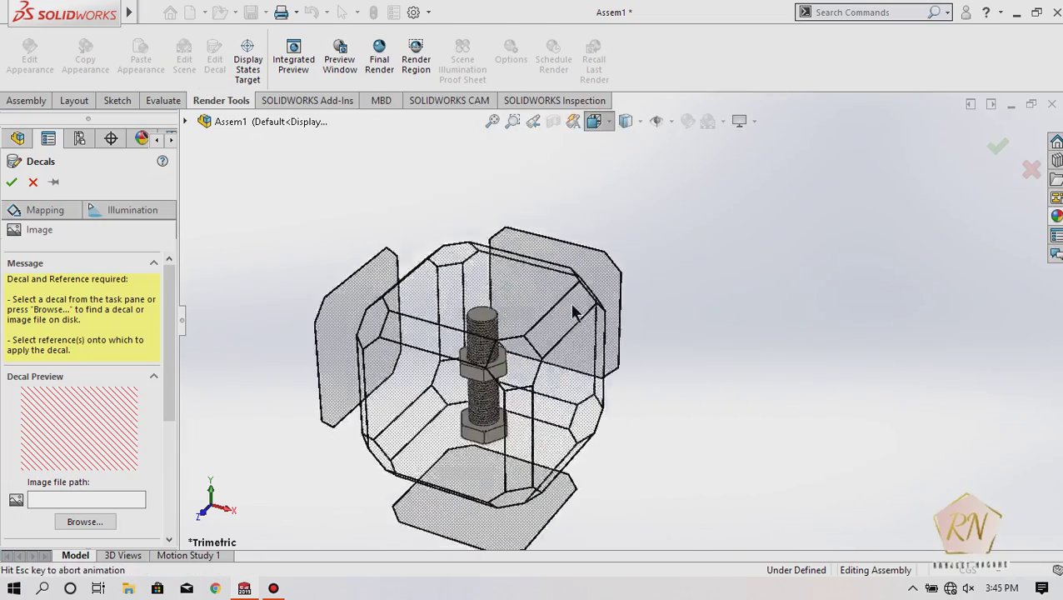
{"action": "left_click", "coordinate": [439, 422]}
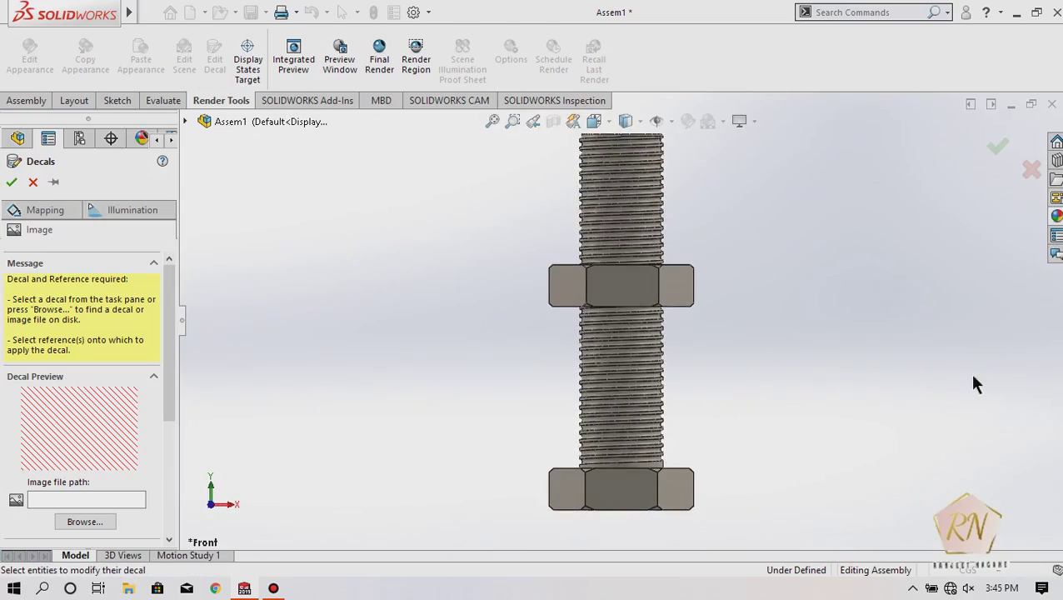
{"action": "left_click", "coordinate": [33, 183]}
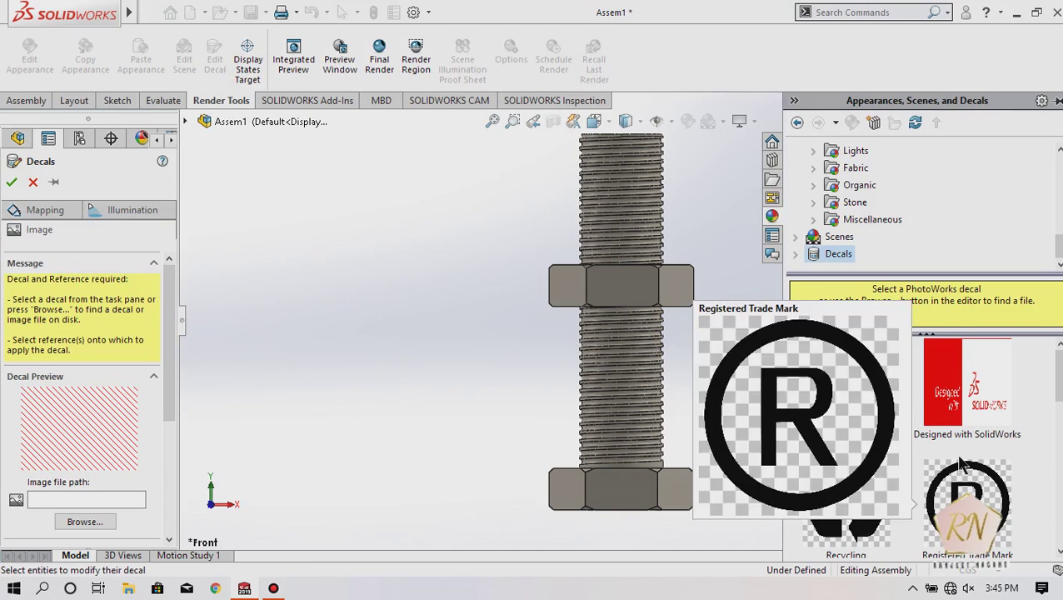
{"action": "left_click", "coordinate": [866, 504]}
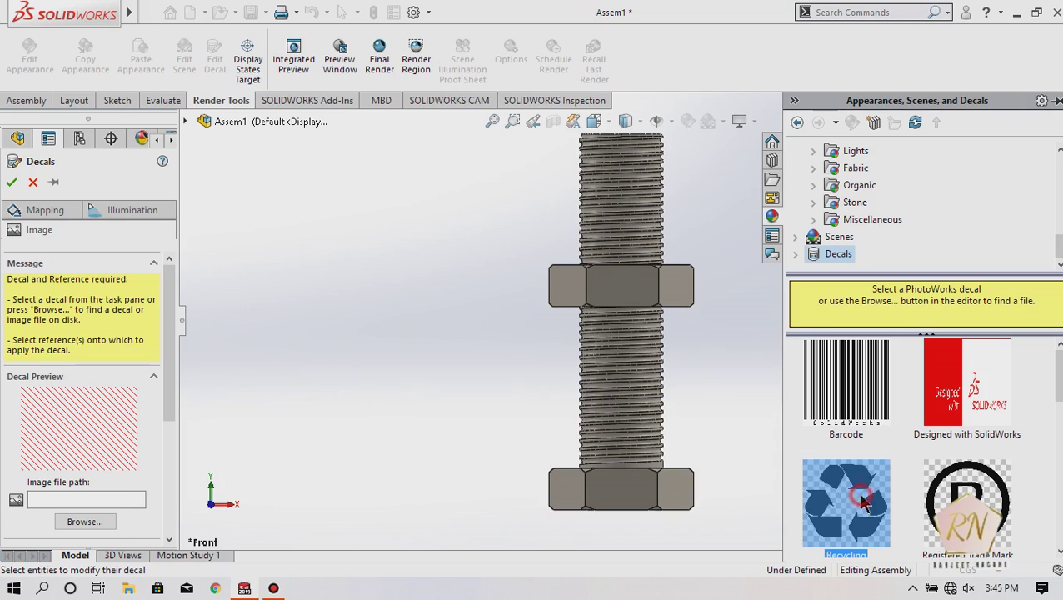
{"action": "left_click", "coordinate": [607, 289]}
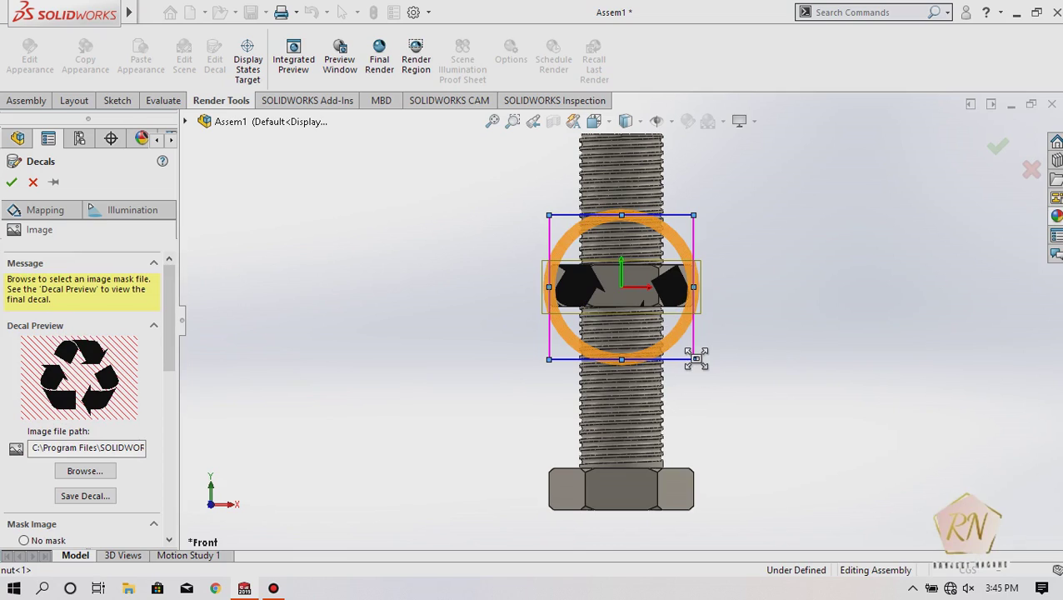
{"action": "mouse_move", "coordinate": [692, 359]}
{"action": "left_mouse_down"}
{"action": "mouse_move", "coordinate": [569, 239]}
{"action": "mouse_move", "coordinate": [618, 287]}
{"action": "left_mouse_up"}
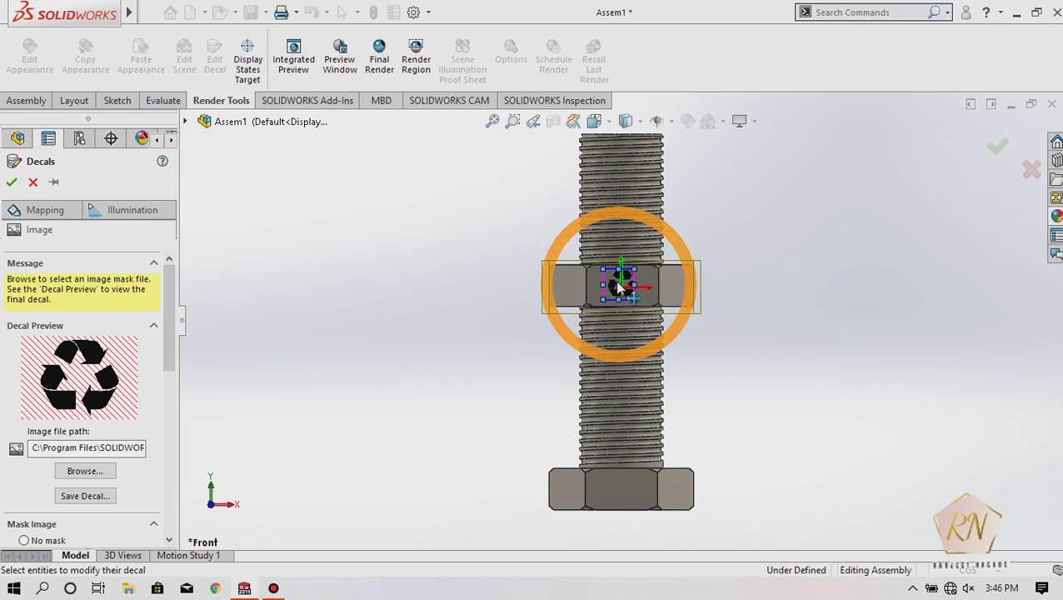
{"action": "left_click", "coordinate": [11, 182]}
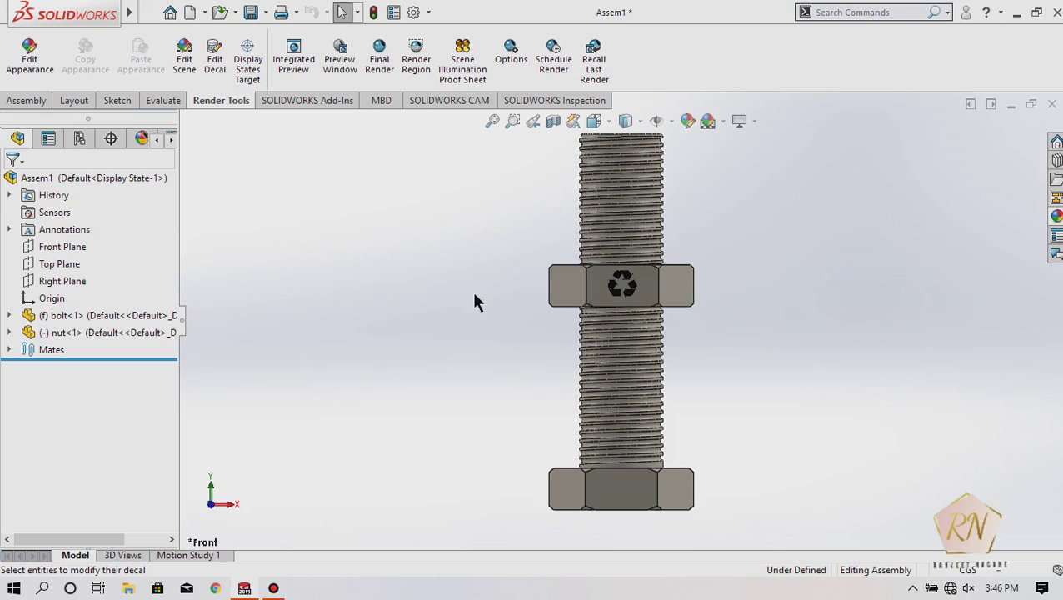
- Apply the Warning decal to the lower nut's front face and shrink it to fit
{"action": "left_click", "coordinate": [215, 70]}
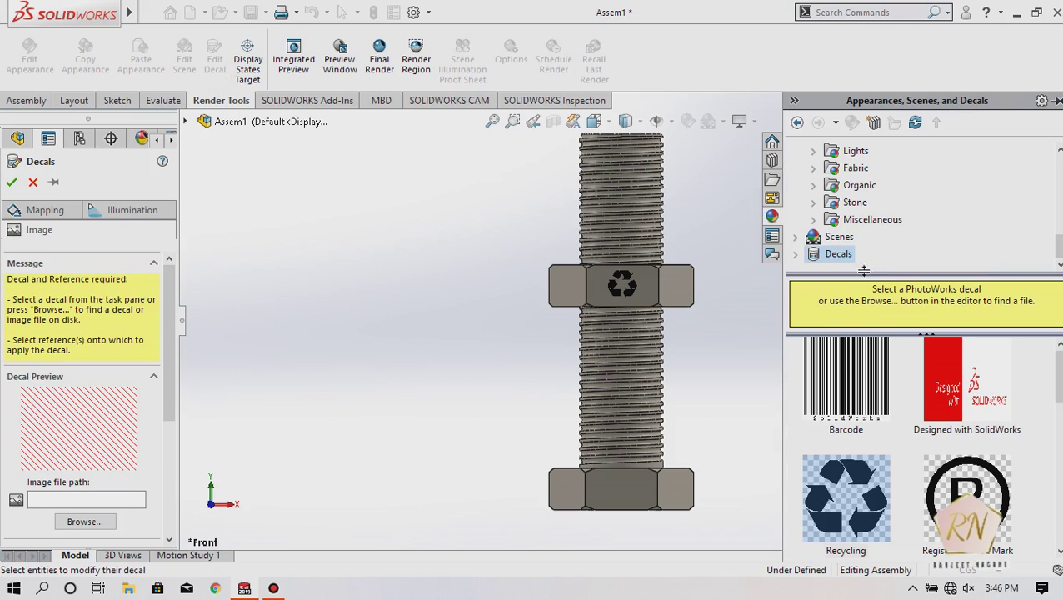
{"action": "scroll", "coordinate": [941, 434], "scroll_direction": "down", "scroll_amount": 3}
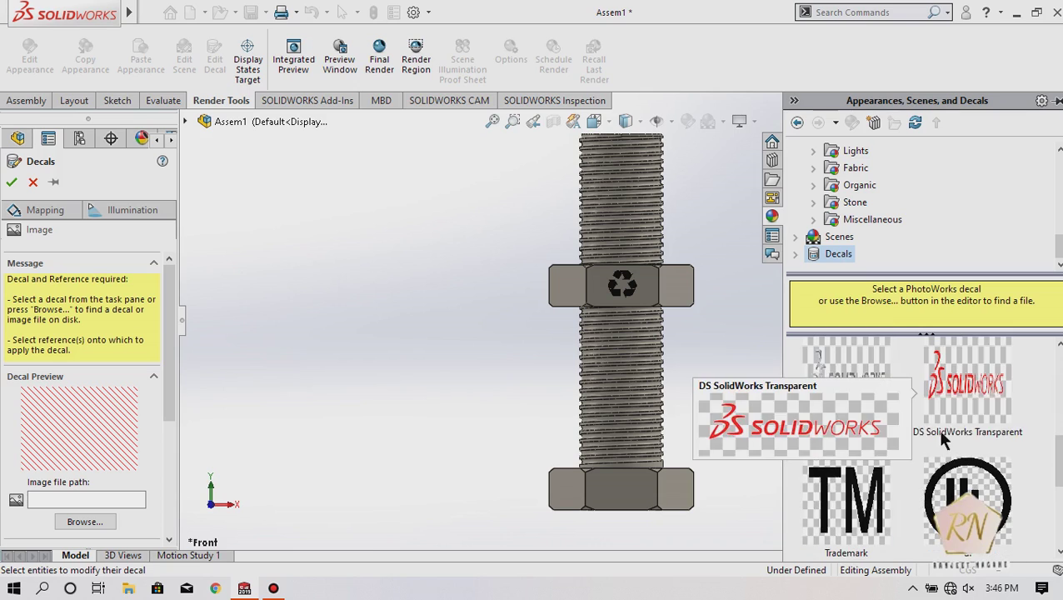
{"action": "scroll", "coordinate": [941, 433], "scroll_direction": "down", "scroll_amount": 3}
{"action": "left_click_drag", "start_coordinate": [846, 500], "coordinate": [621, 490]}
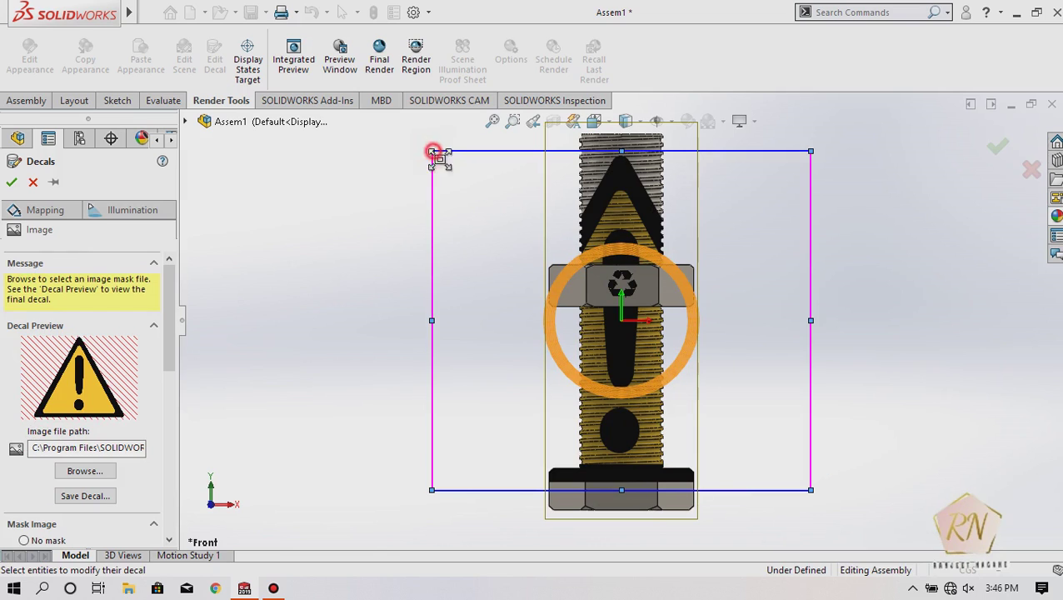
{"action": "mouse_move", "coordinate": [433, 152]}
{"action": "left_mouse_down"}
{"action": "mouse_move", "coordinate": [786, 480]}
{"action": "mouse_move", "coordinate": [625, 497]}
{"action": "left_mouse_up"}
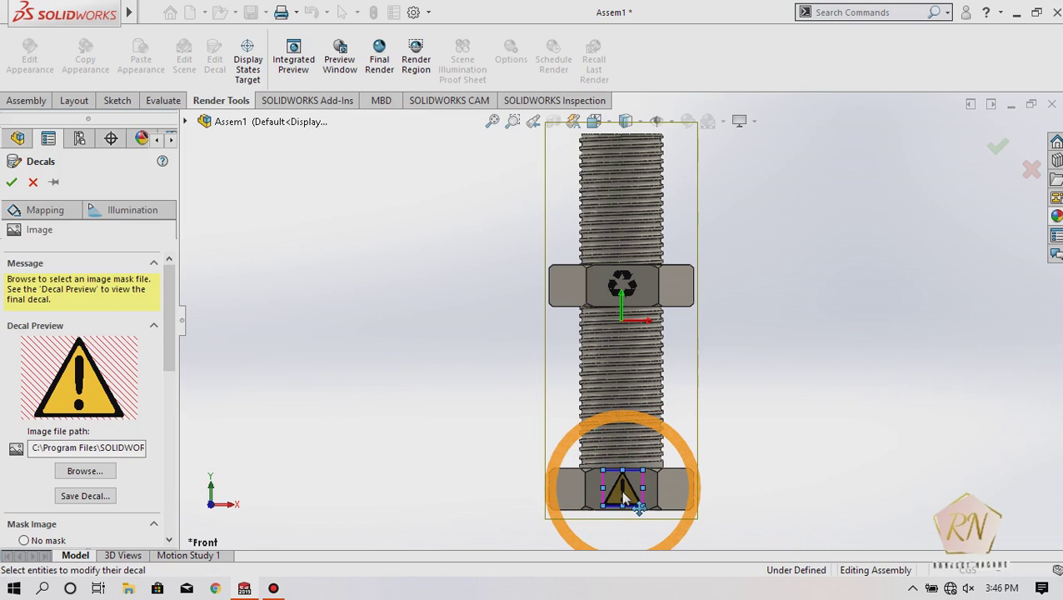
{"action": "left_click", "coordinate": [11, 182]}
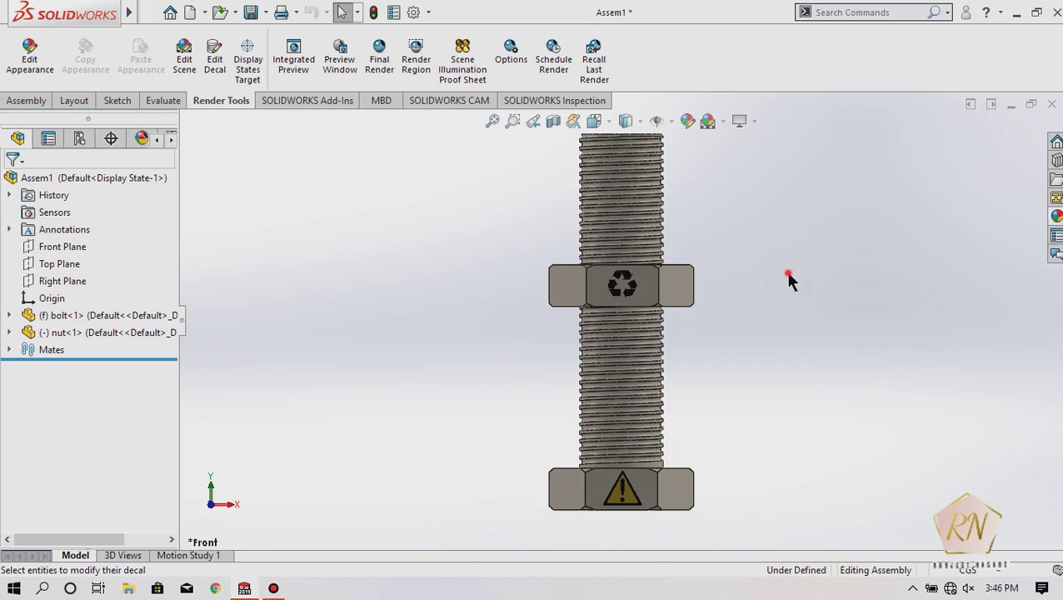
- Orbit the assembly through tilted views to inspect the Recycling and Warning decals
{"action": "mouse_move", "coordinate": [773, 250]}
{"action": "middle_mouse_down"}
{"action": "mouse_move", "coordinate": [754, 317]}
{"action": "mouse_move", "coordinate": [702, 313]}
{"action": "mouse_move", "coordinate": [747, 294]}
{"action": "mouse_move", "coordinate": [711, 310]}
{"action": "middle_mouse_up"}
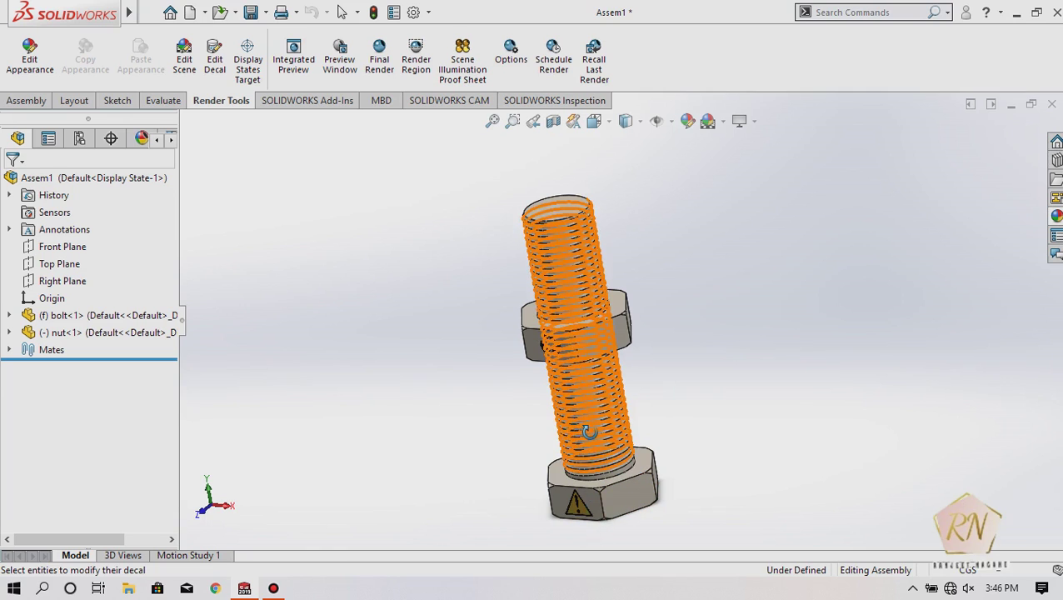
{"action": "left_click_drag", "start_coordinate": [589, 431], "coordinate": [540, 418]}
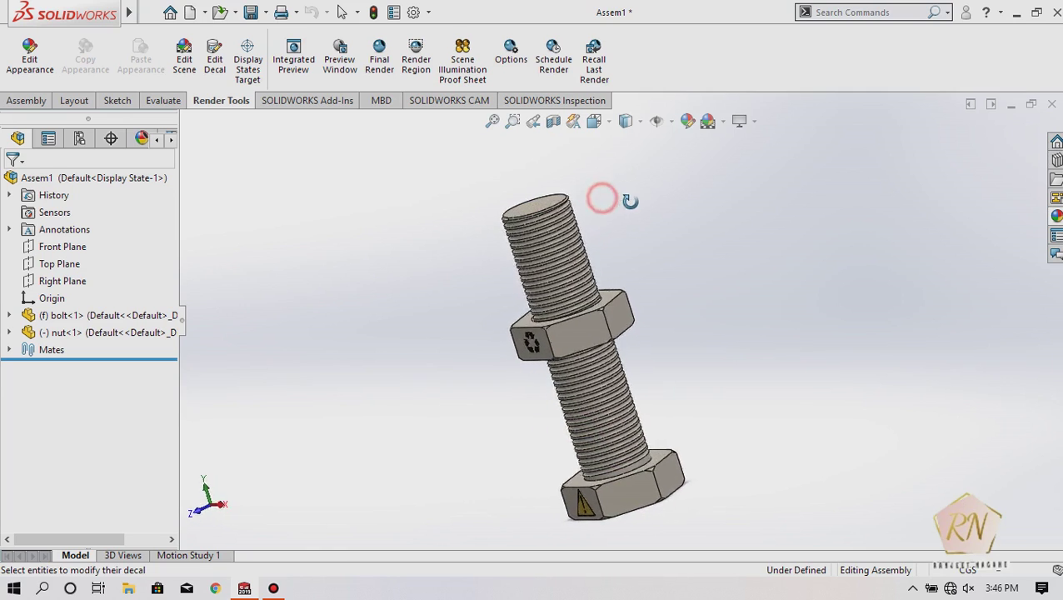
{"action": "mouse_move", "coordinate": [630, 201]}
{"action": "middle_mouse_down"}
{"action": "mouse_move", "coordinate": [632, 182]}
{"action": "mouse_move", "coordinate": [655, 164]}
{"action": "mouse_move", "coordinate": [599, 162]}
{"action": "mouse_move", "coordinate": [636, 228]}
{"action": "middle_mouse_up"}
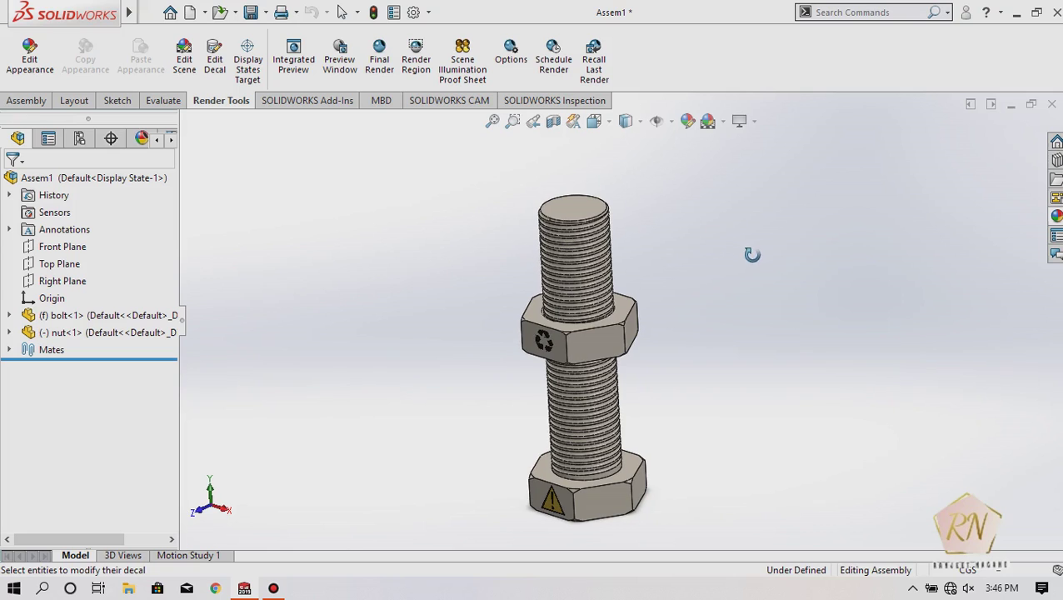
{"action": "mouse_move", "coordinate": [655, 415]}
{"action": "middle_mouse_down"}
{"action": "mouse_move", "coordinate": [679, 411]}
{"action": "mouse_move", "coordinate": [740, 355]}
{"action": "mouse_move", "coordinate": [693, 356]}
{"action": "mouse_move", "coordinate": [429, 221]}
{"action": "mouse_move", "coordinate": [683, 446]}
{"action": "mouse_move", "coordinate": [772, 375]}
{"action": "mouse_move", "coordinate": [783, 427]}
{"action": "mouse_move", "coordinate": [771, 435]}
{"action": "middle_mouse_up"}
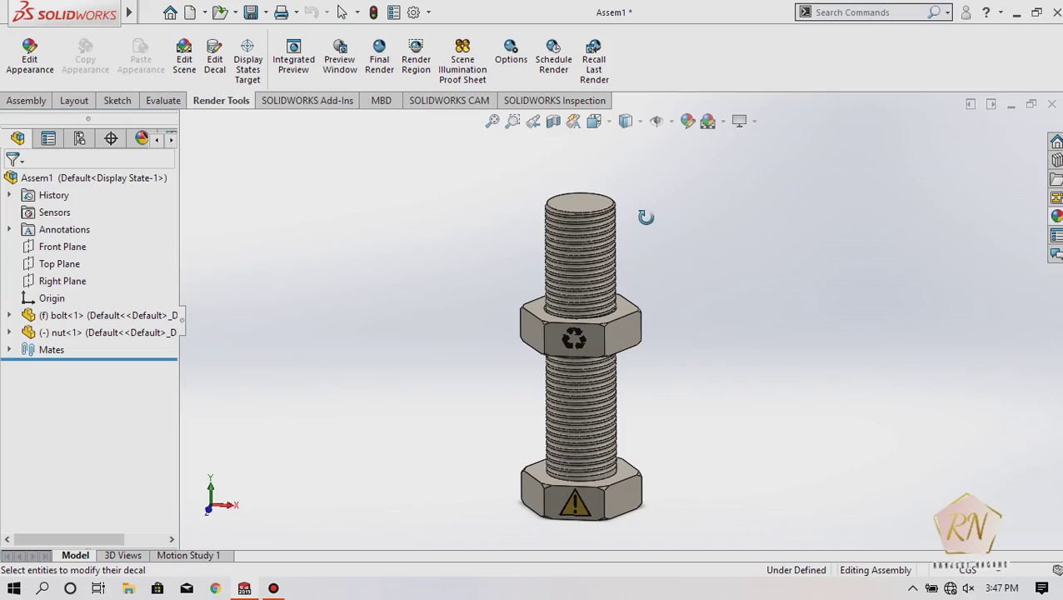
{"action": "middle_click_drag", "start_coordinate": [649, 218], "coordinate": [648, 213]}
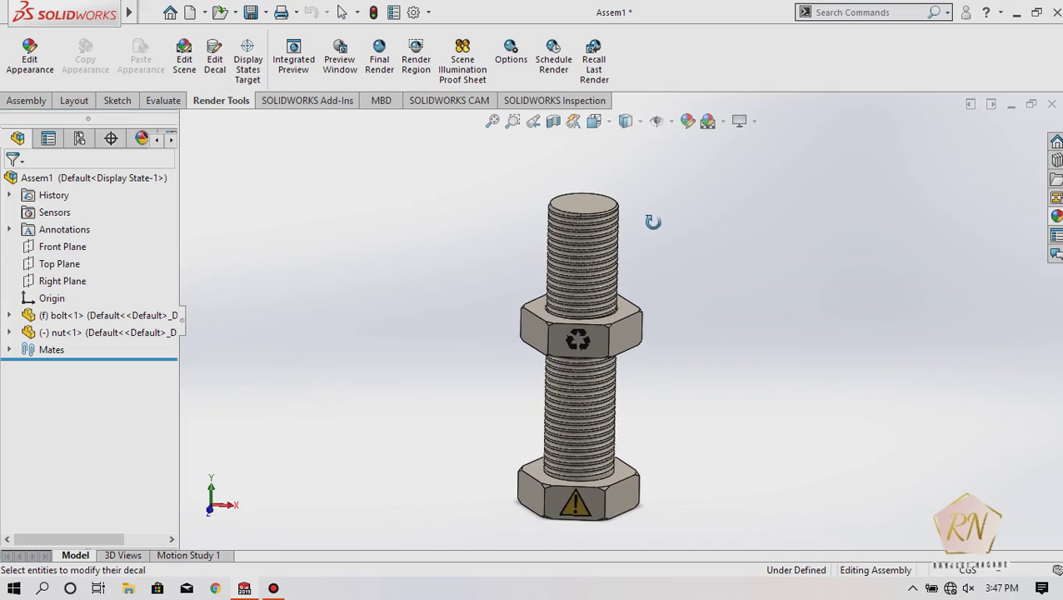
{"action": "mouse_move", "coordinate": [584, 166]}
{"action": "middle_mouse_down"}
{"action": "mouse_move", "coordinate": [573, 174]}
{"action": "mouse_move", "coordinate": [588, 162]}
{"action": "mouse_move", "coordinate": [560, 150]}
{"action": "middle_mouse_up"}
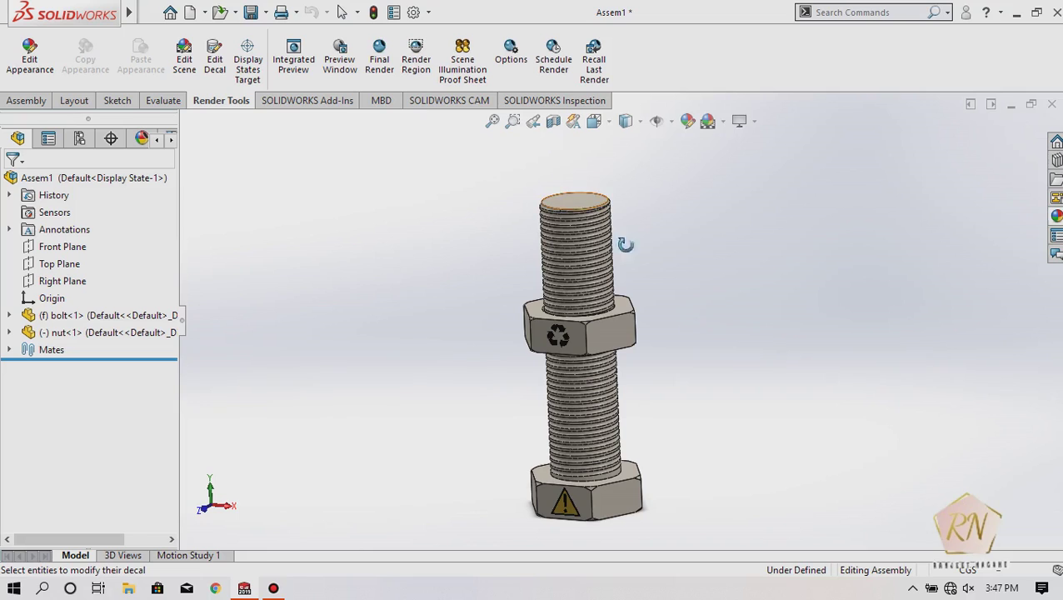
{"action": "left_click_drag", "start_coordinate": [674, 509], "coordinate": [735, 495]}
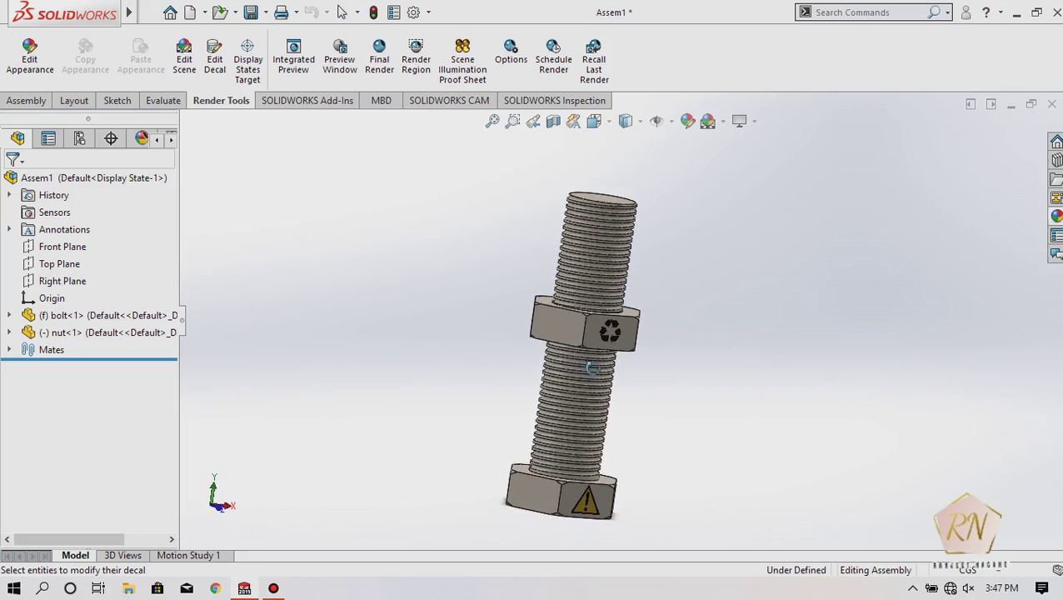
{"action": "mouse_move", "coordinate": [493, 218]}
{"action": "left_mouse_down"}
{"action": "mouse_move", "coordinate": [476, 237]}
{"action": "mouse_move", "coordinate": [454, 239]}
{"action": "left_mouse_up"}
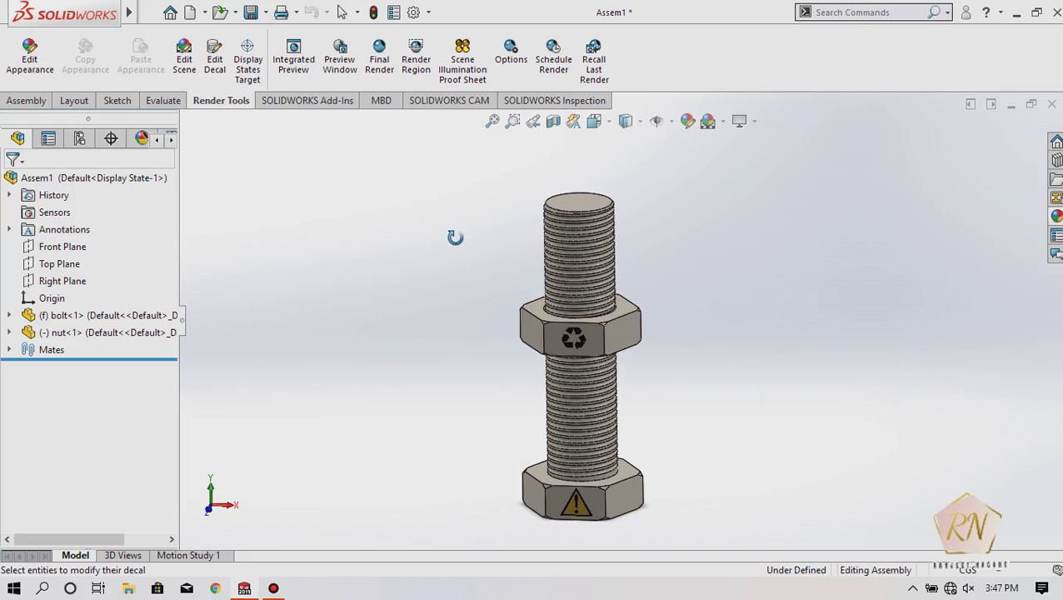
- Launch a PhotoView 360 Final Render without camera or perspective, then minimize its window
{"action": "left_click", "coordinate": [377, 73]}
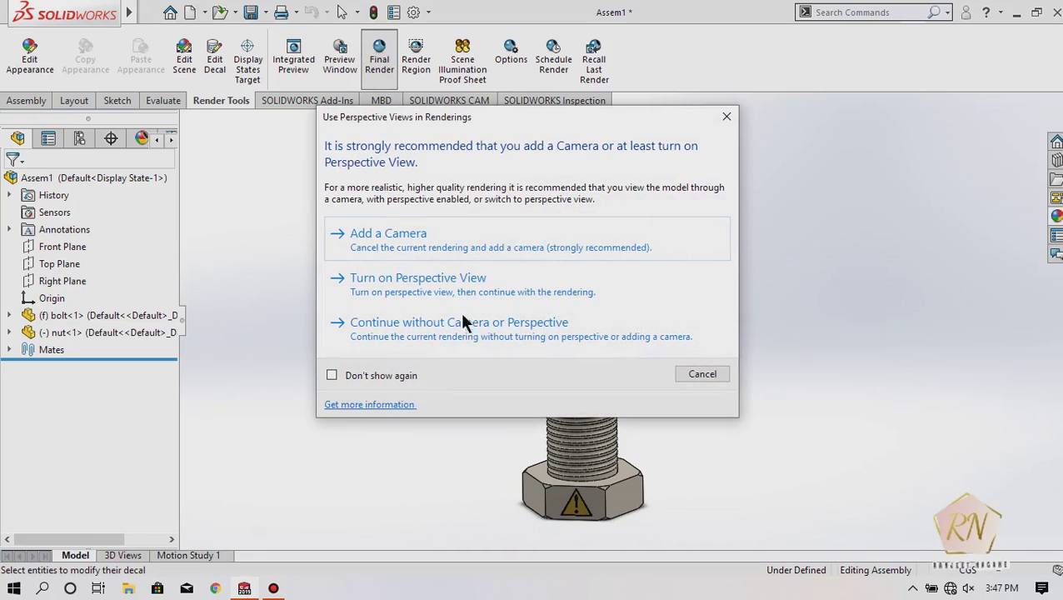
{"action": "left_click", "coordinate": [417, 334]}
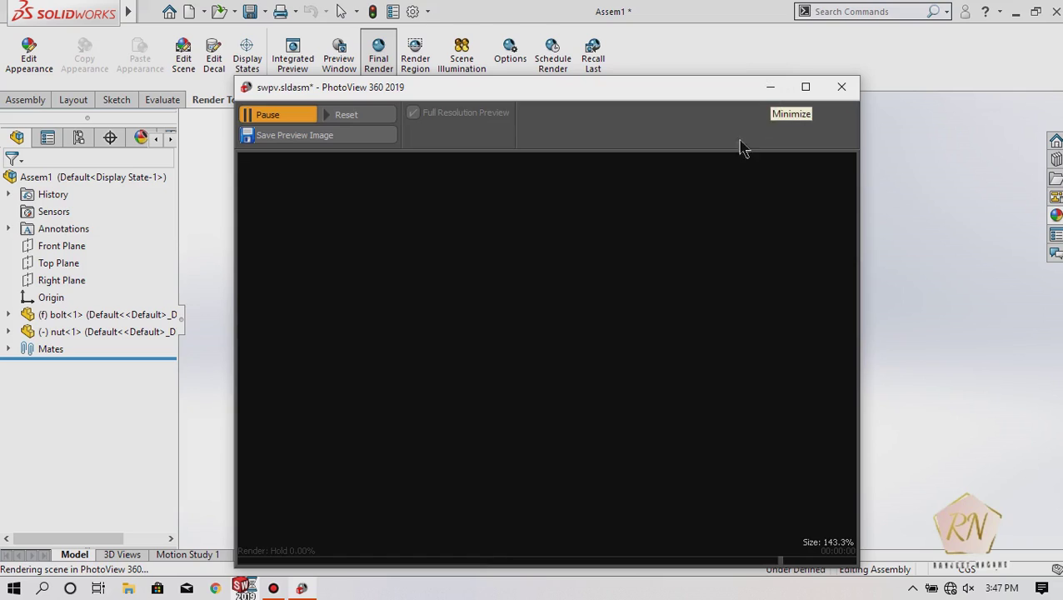
{"action": "left_click", "coordinate": [770, 88]}
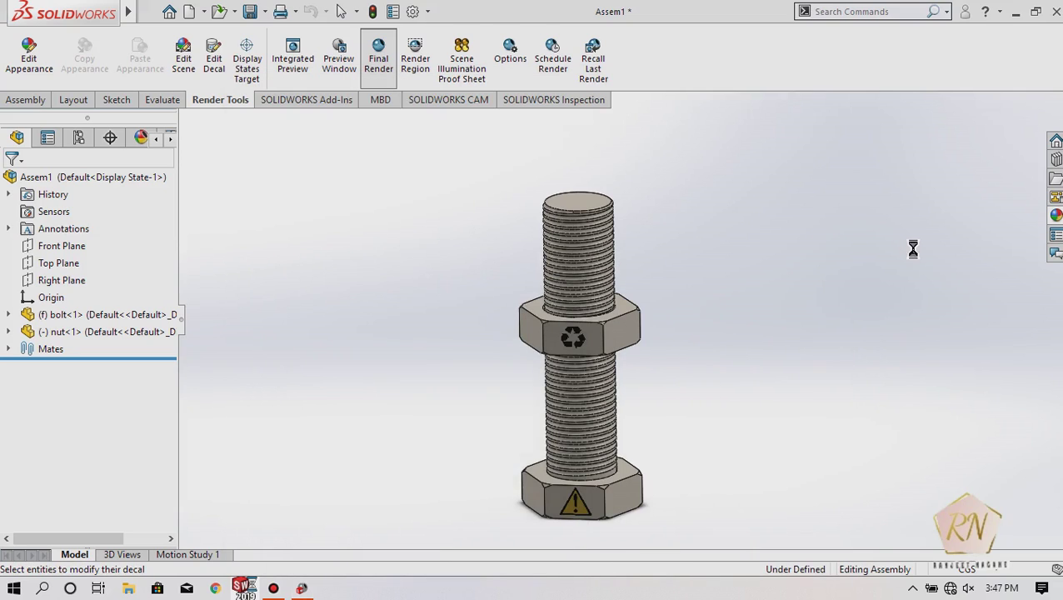